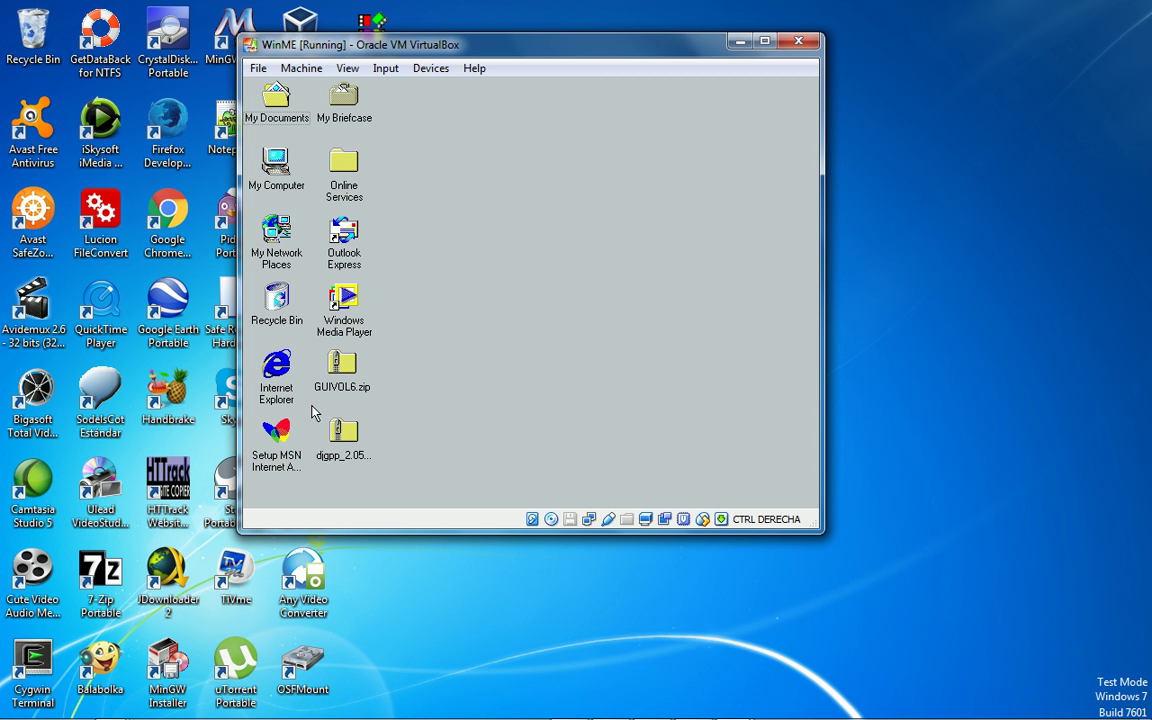
- Open the djgpp_2.05b_minimal.zip archive from the Windows Me desktop in the virtual machine
{"action": "left_click", "coordinate": [387, 72]}
{"action": "left_click", "coordinate": [405, 118]}
{"action": "double_click", "coordinate": [340, 436]}
{"action": "left_click", "coordinate": [524, 410]}
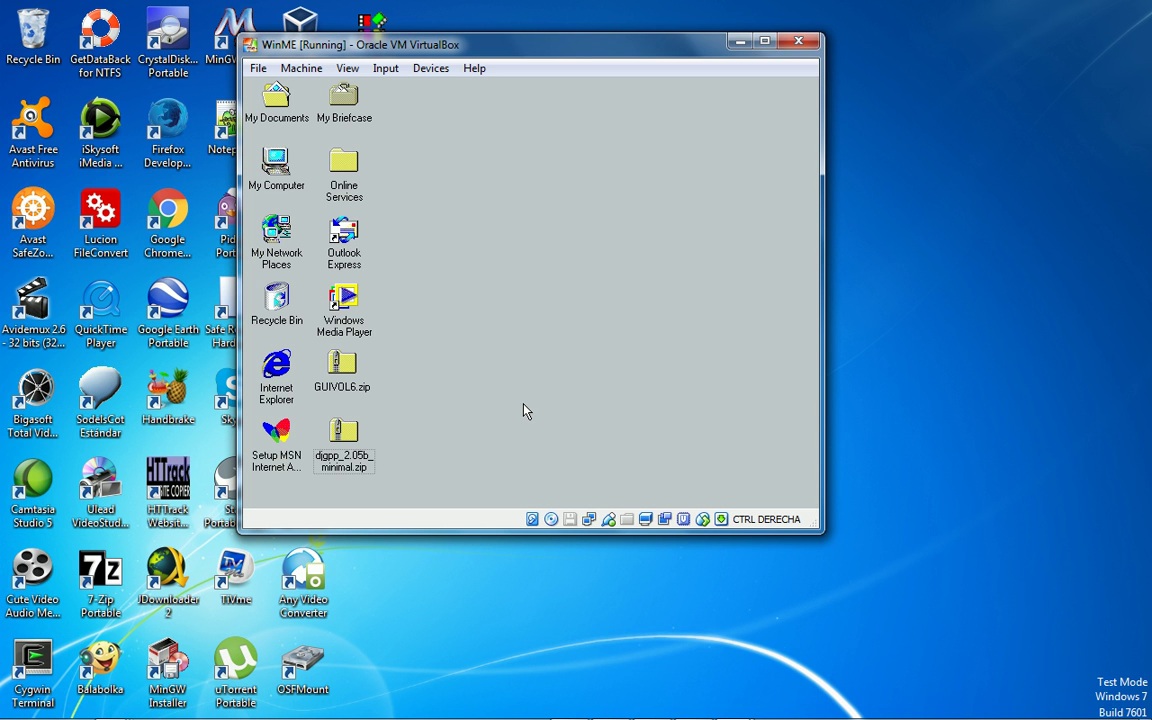
- Open My Computer in a non-maximized window and go to the WINME (C:) drive
{"action": "left_click", "coordinate": [279, 166]}
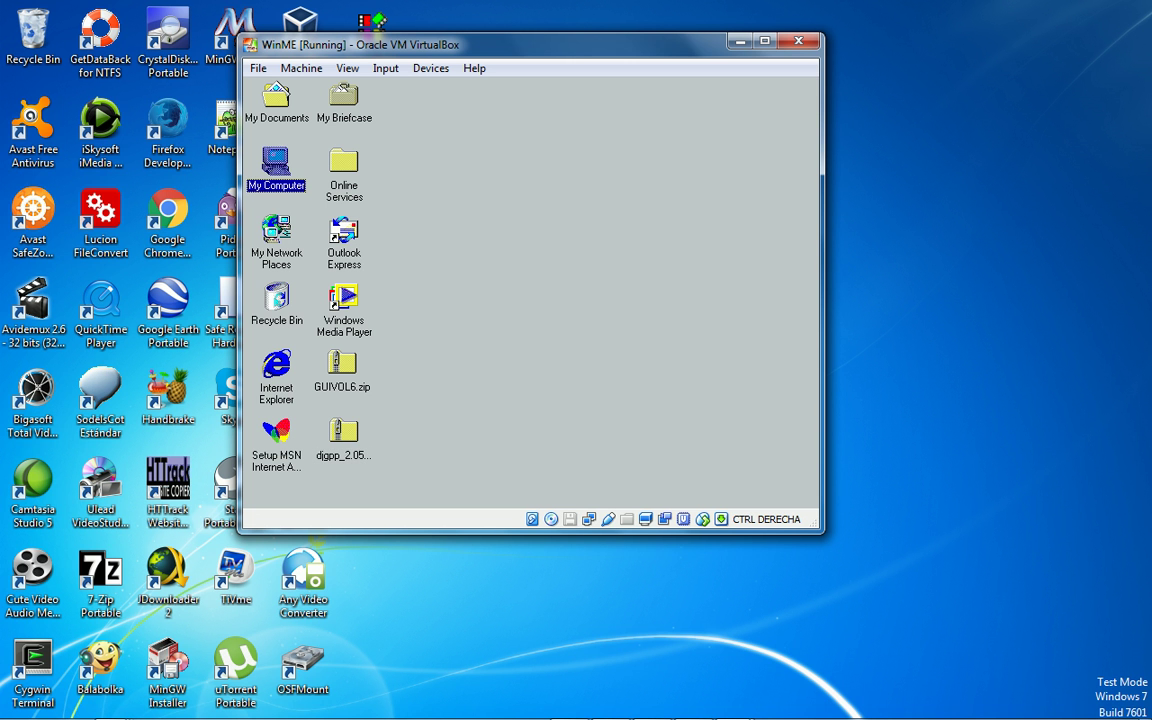
{"action": "double_click", "coordinate": [281, 167]}
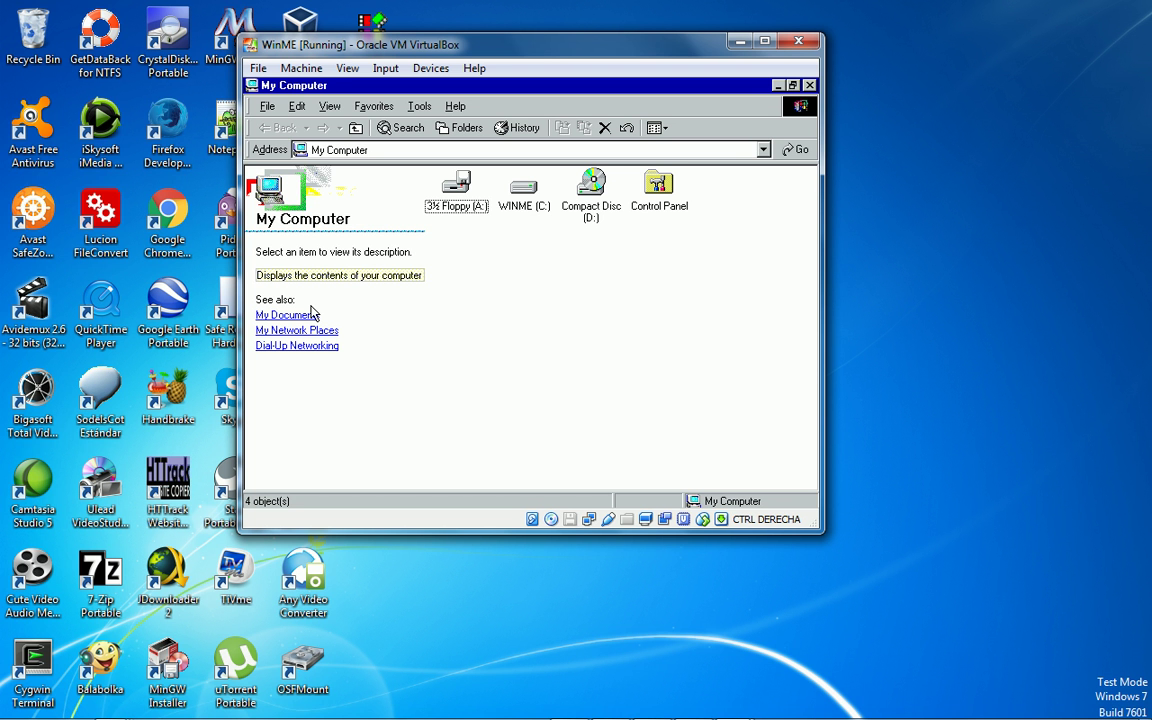
{"action": "left_click", "coordinate": [792, 95]}
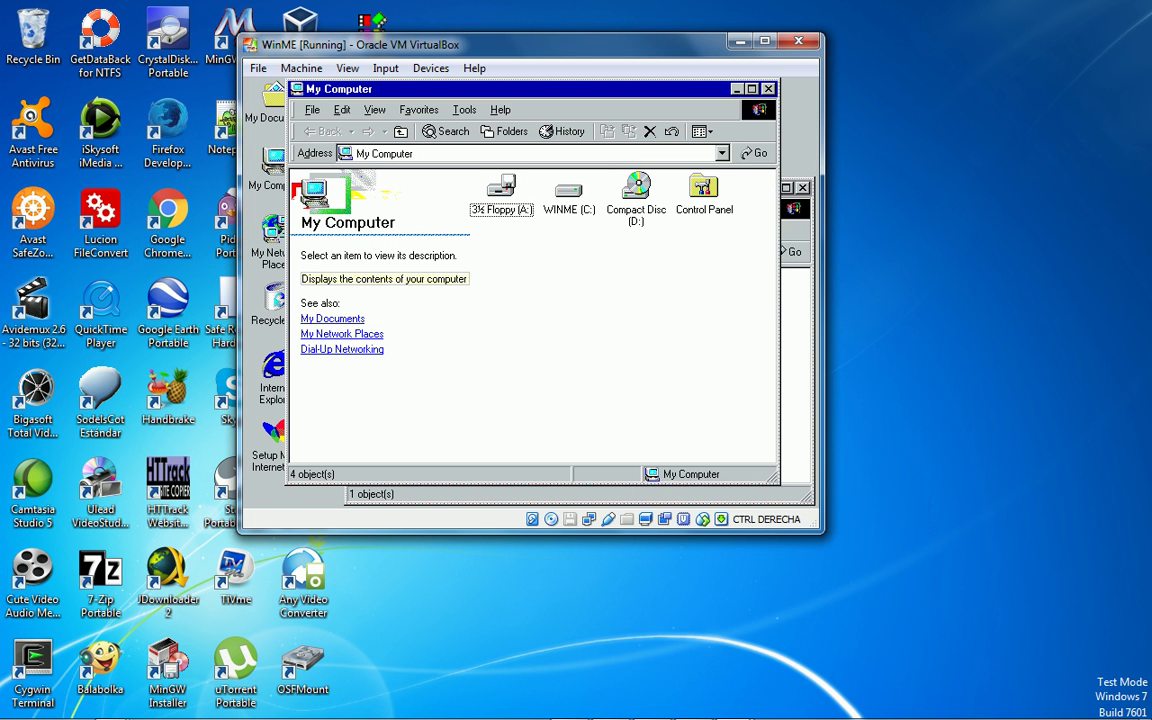
{"action": "left_click", "coordinate": [576, 192]}
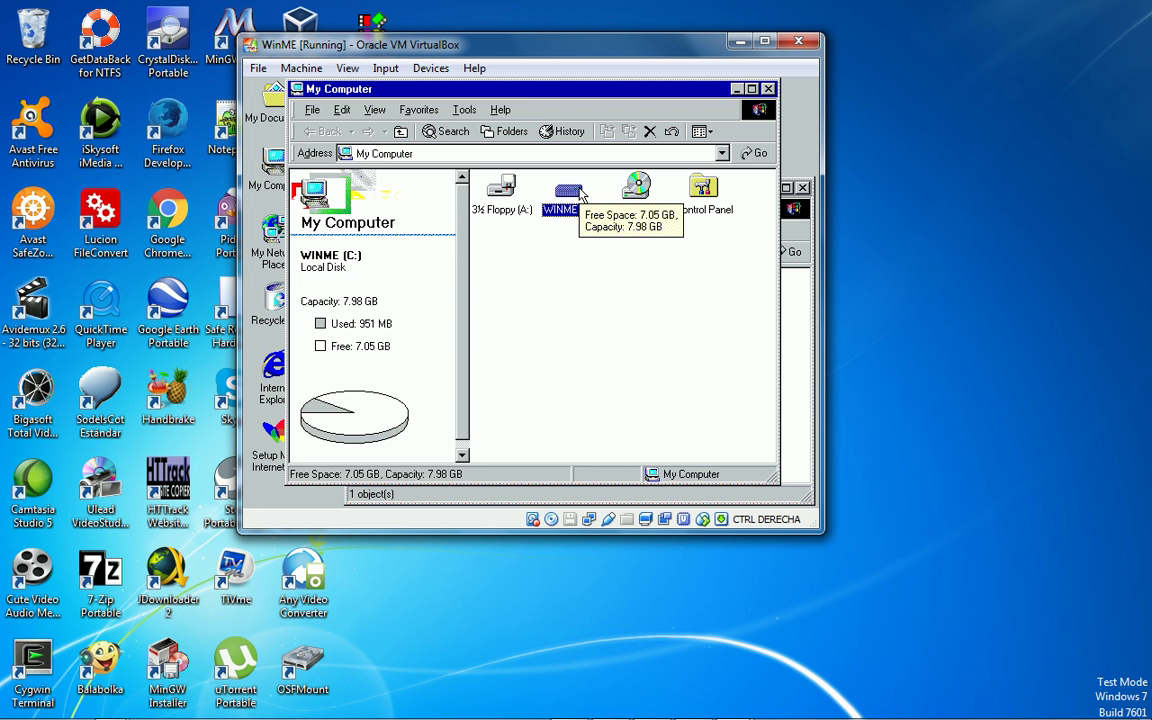
{"action": "double_click", "coordinate": [580, 192]}
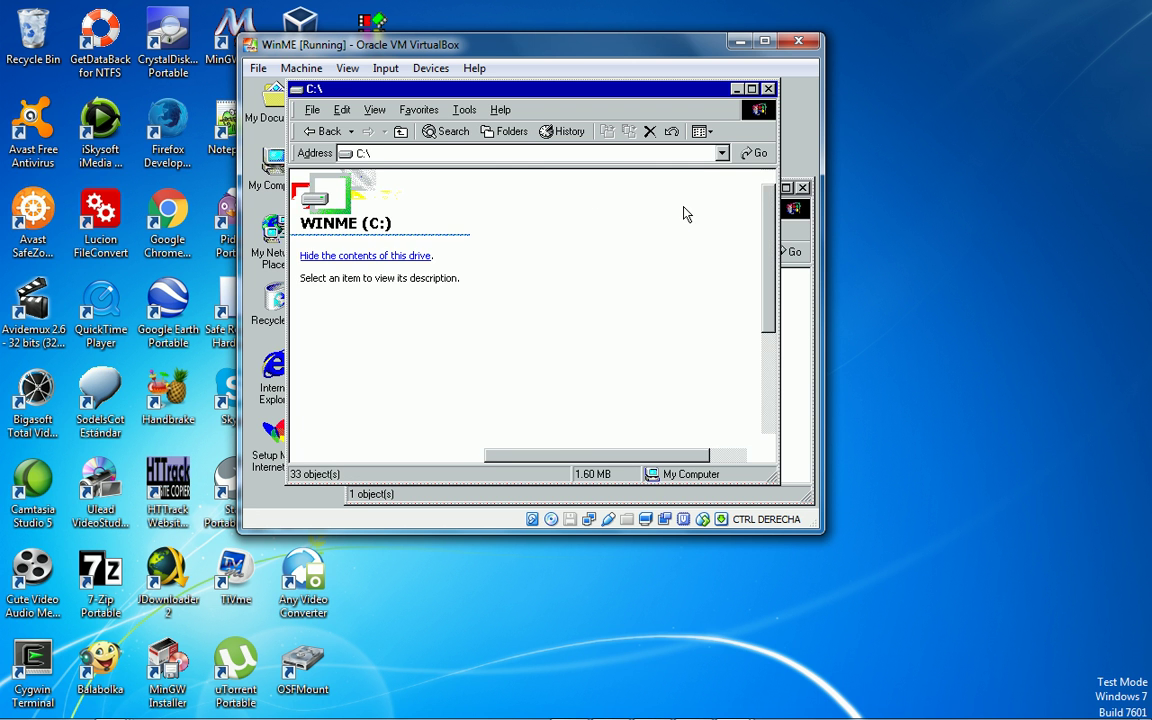
- Reposition the archive window to uncover the C:\ folder and copy the djgpp folder from the archive into C:\
{"action": "left_click", "coordinate": [790, 237]}
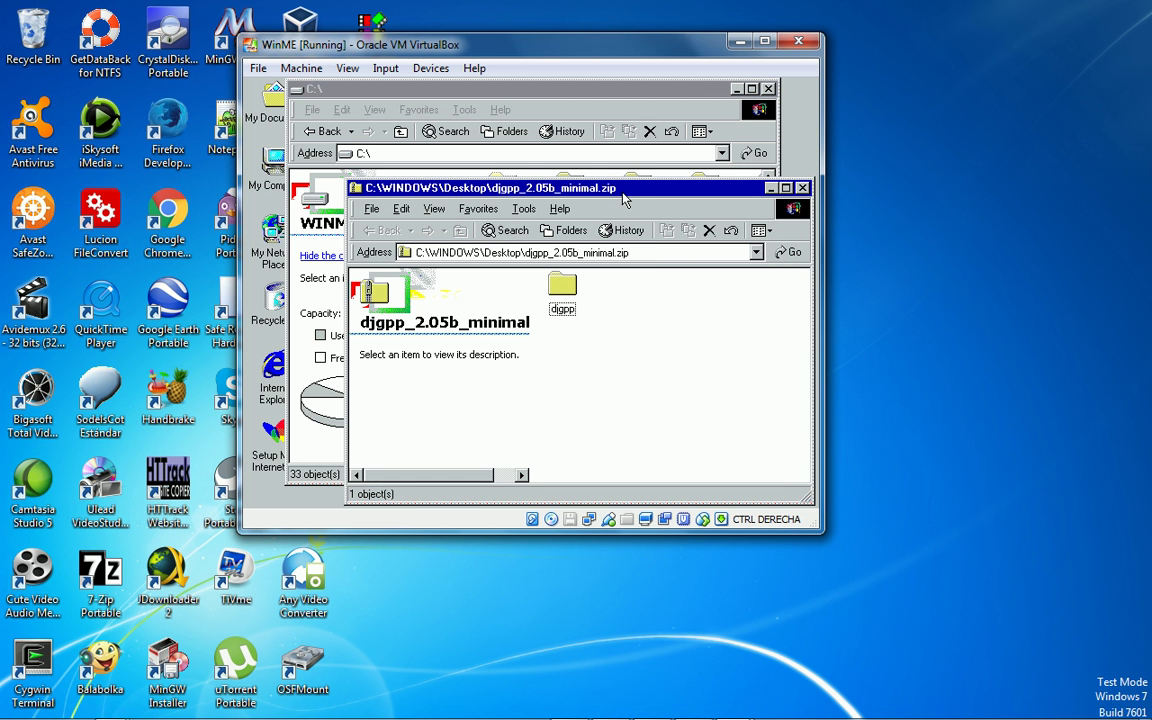
{"action": "left_click_drag", "start_coordinate": [620, 195], "coordinate": [600, 278]}
{"action": "left_click", "coordinate": [562, 370]}
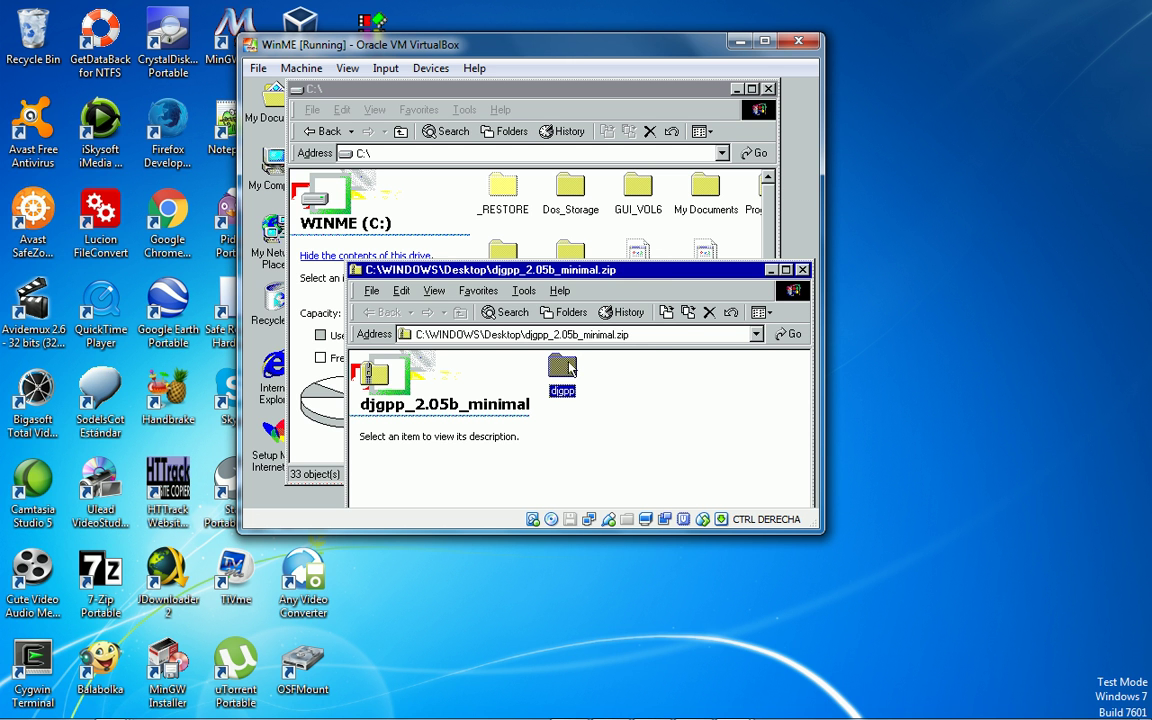
{"action": "left_click_drag", "start_coordinate": [577, 343], "coordinate": [607, 246]}
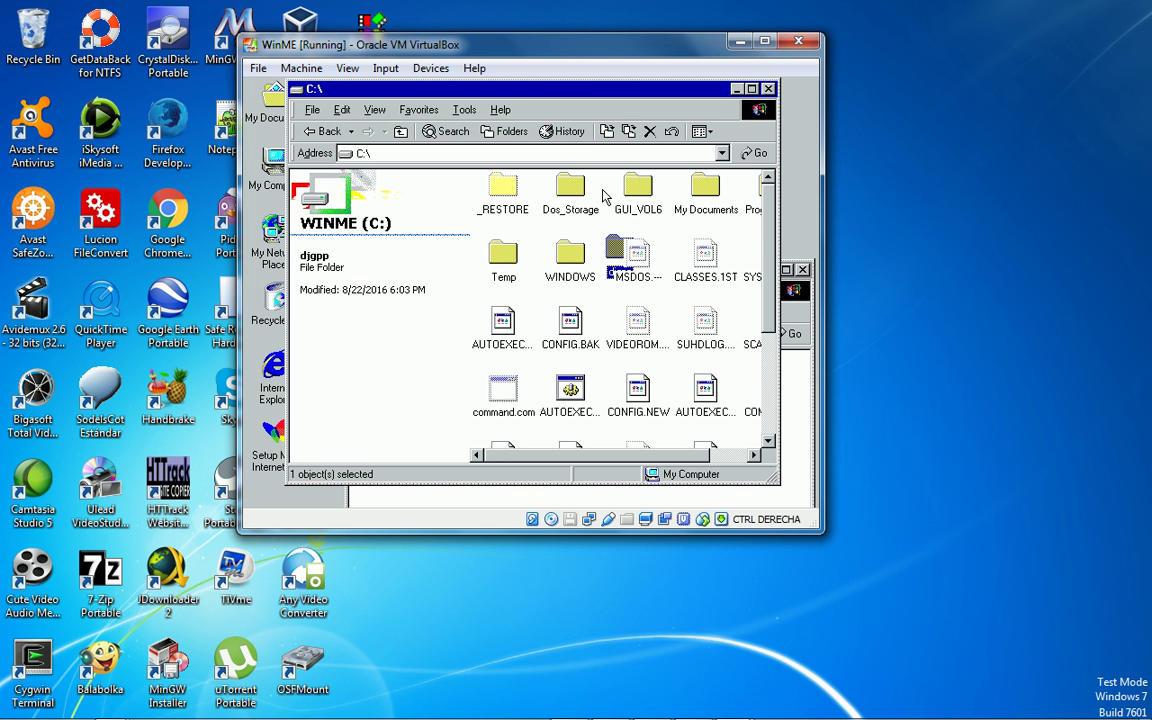
- Arrange the icons in C:\ by type
{"action": "right_click", "coordinate": [604, 196]}
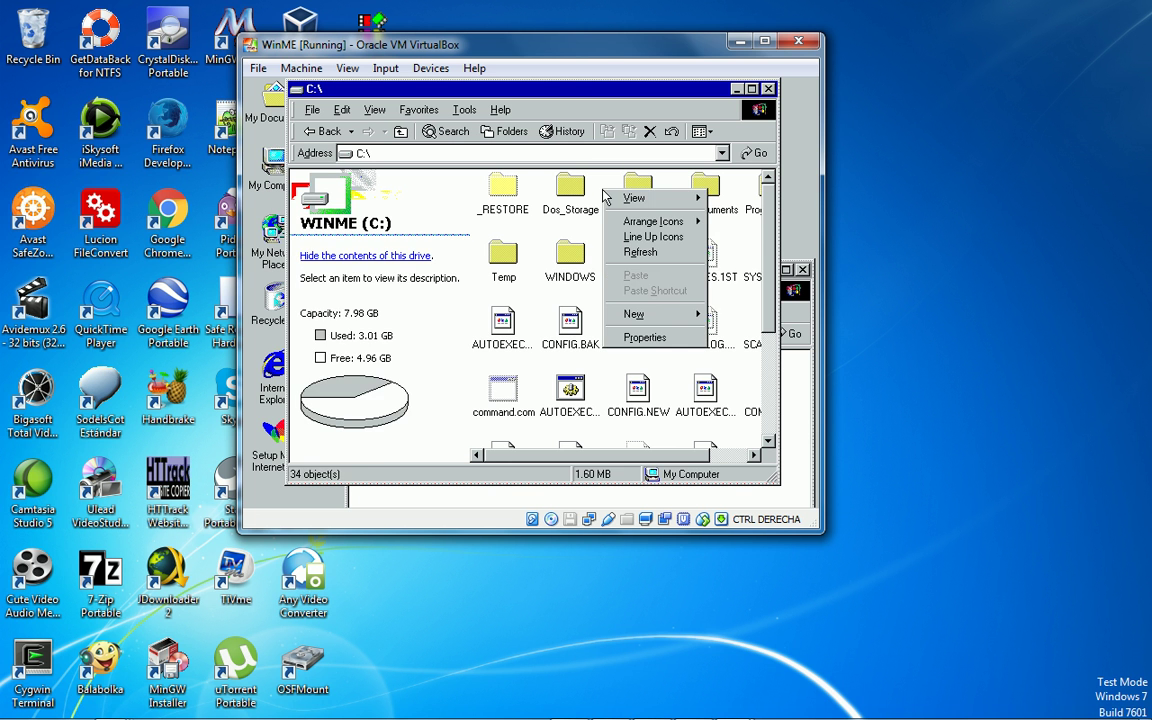
{"action": "key", "text": "Down"}
{"action": "key", "text": "Down"}
{"action": "key", "text": "Right"}
{"action": "key", "text": "Down"}
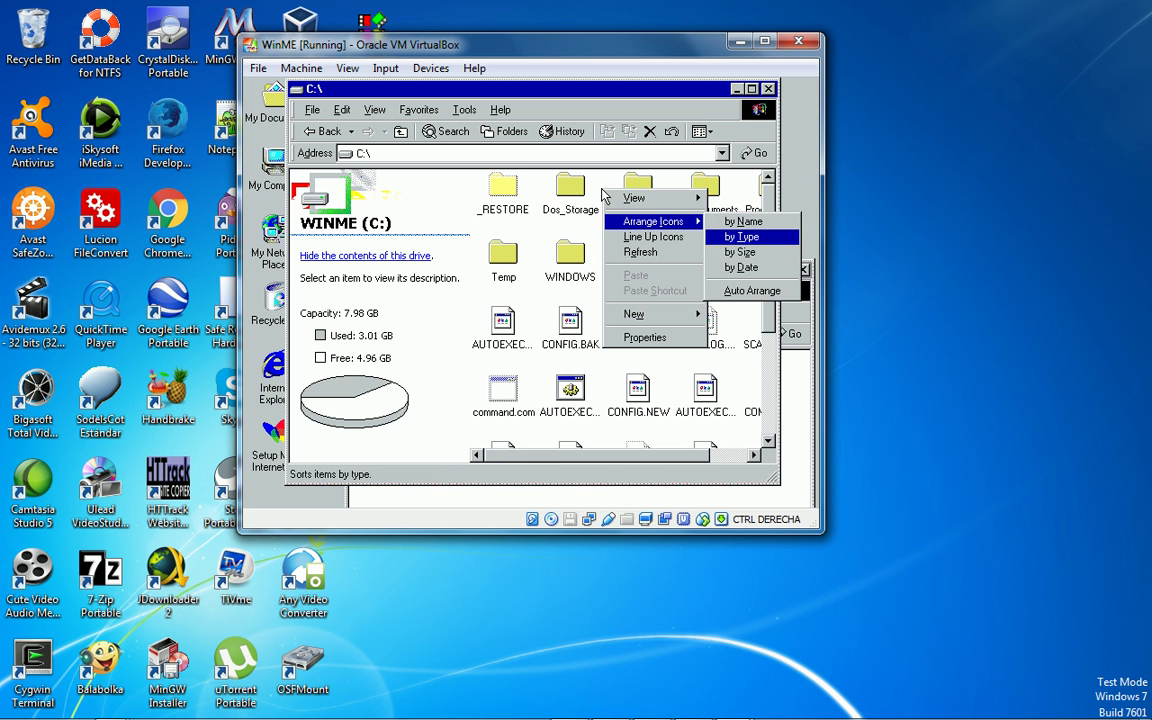
{"action": "key", "text": "Return"}
- Open AUTOEXEC.BAT in C:\ for editing in Notepad
{"action": "key", "text": "Down"}
{"action": "key", "text": "Down"}
{"action": "key", "text": "Down"}
{"action": "key", "text": "Down"}
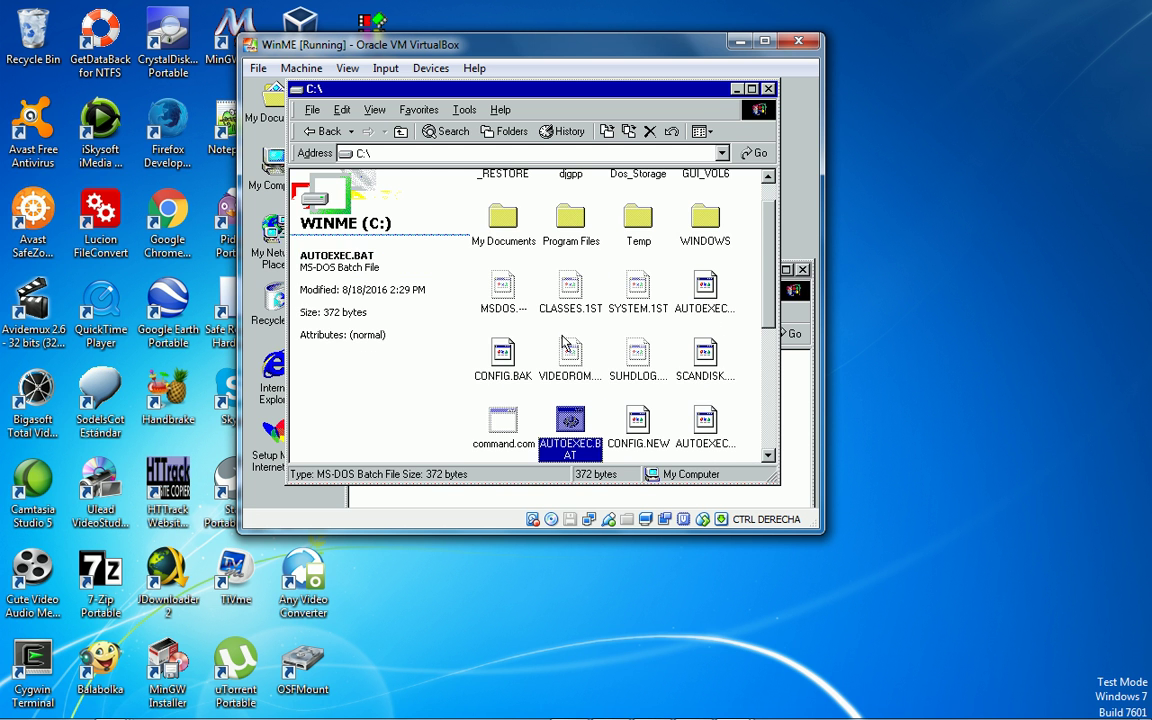
{"action": "right_click", "coordinate": [570, 415]}
{"action": "key", "text": "Down"}
{"action": "key", "text": "Down"}
{"action": "key", "text": "Down"}
{"action": "key", "text": "Down"}
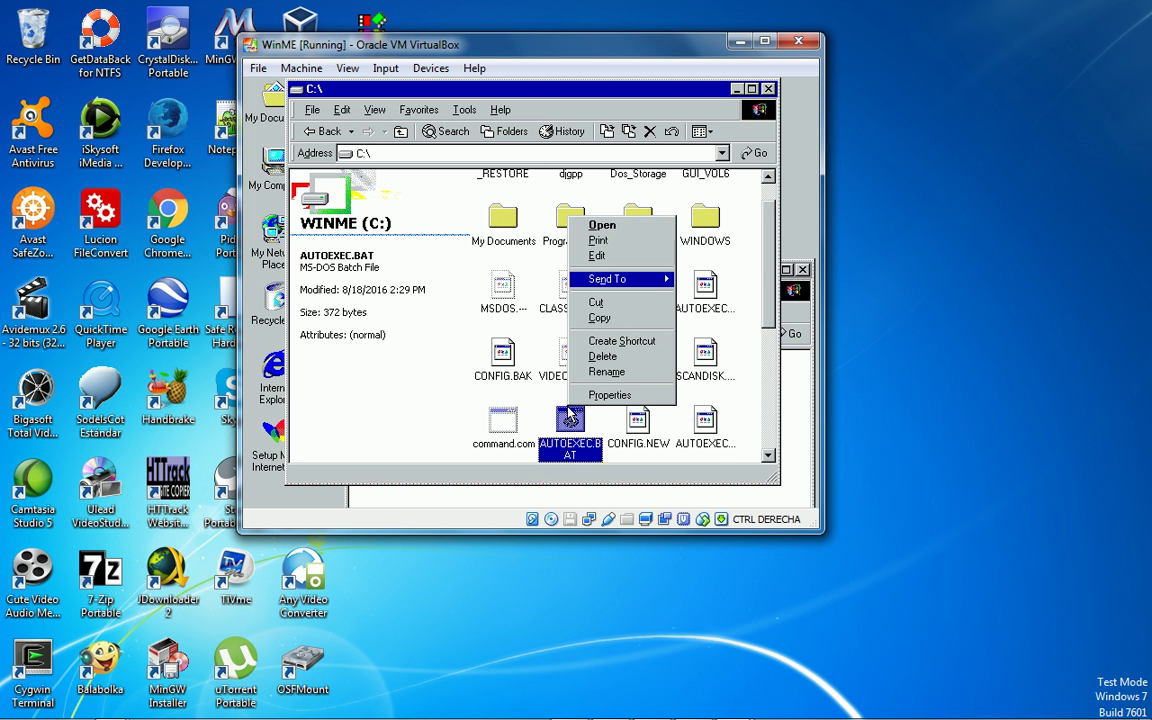
{"action": "key", "text": "Up"}
{"action": "key", "text": "Up"}
{"action": "key", "text": "Down"}
{"action": "key", "text": "Return"}
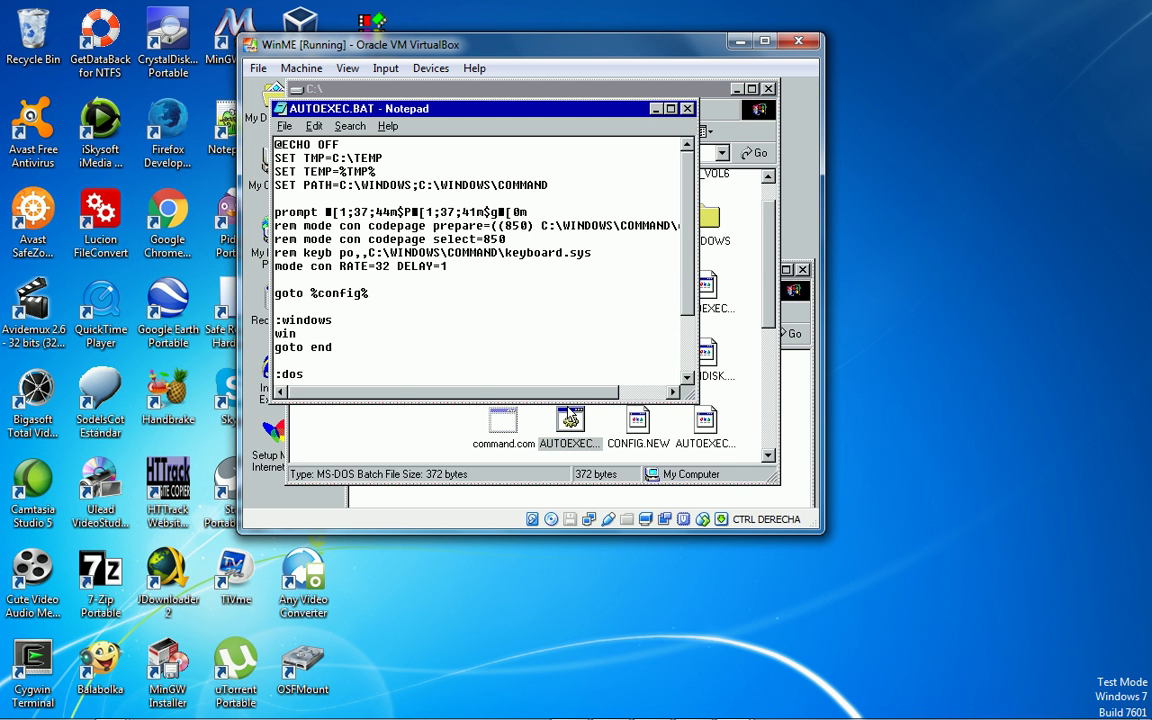
- Copy the SET PATH=C:\WINDOWS;C:\WINDOWS\COMMAND line in AUTOEXEC.BAT
{"action": "key", "text": "Down"}
{"action": "key", "text": "shift+Down"}
{"action": "key", "text": "ctrl+c"}
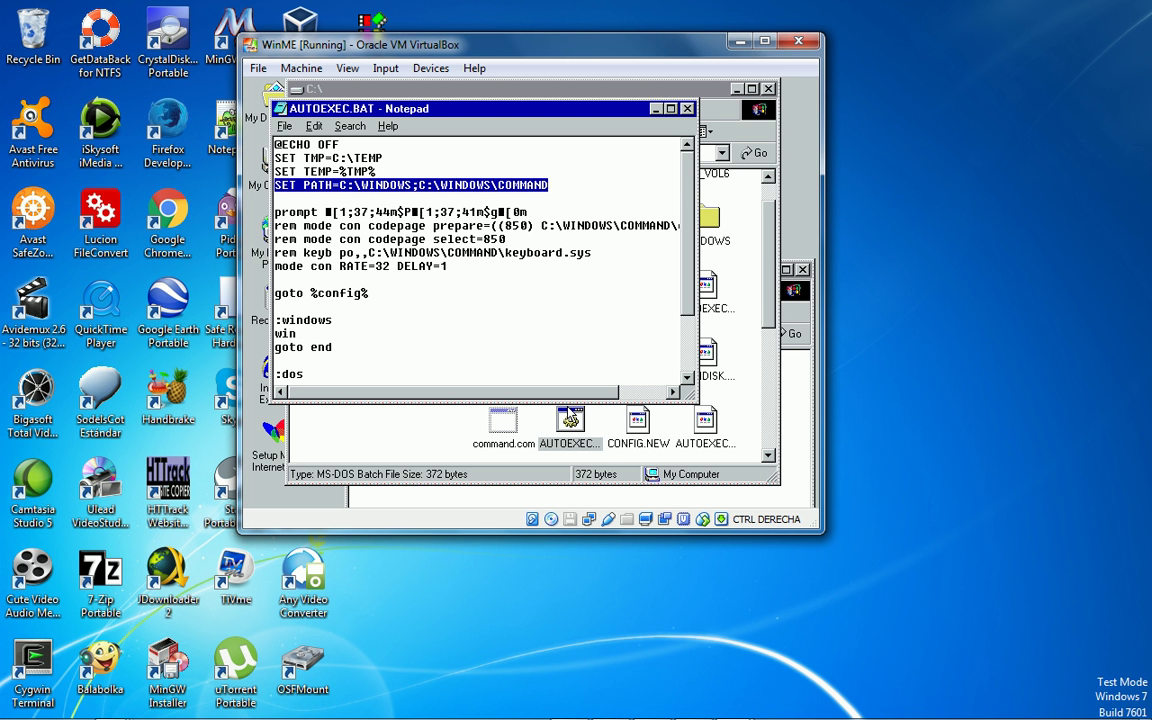
- Look through the remaining lines of AUTOEXEC.BAT and return to the blank line below SET PATH
{"action": "key", "text": "Down"}
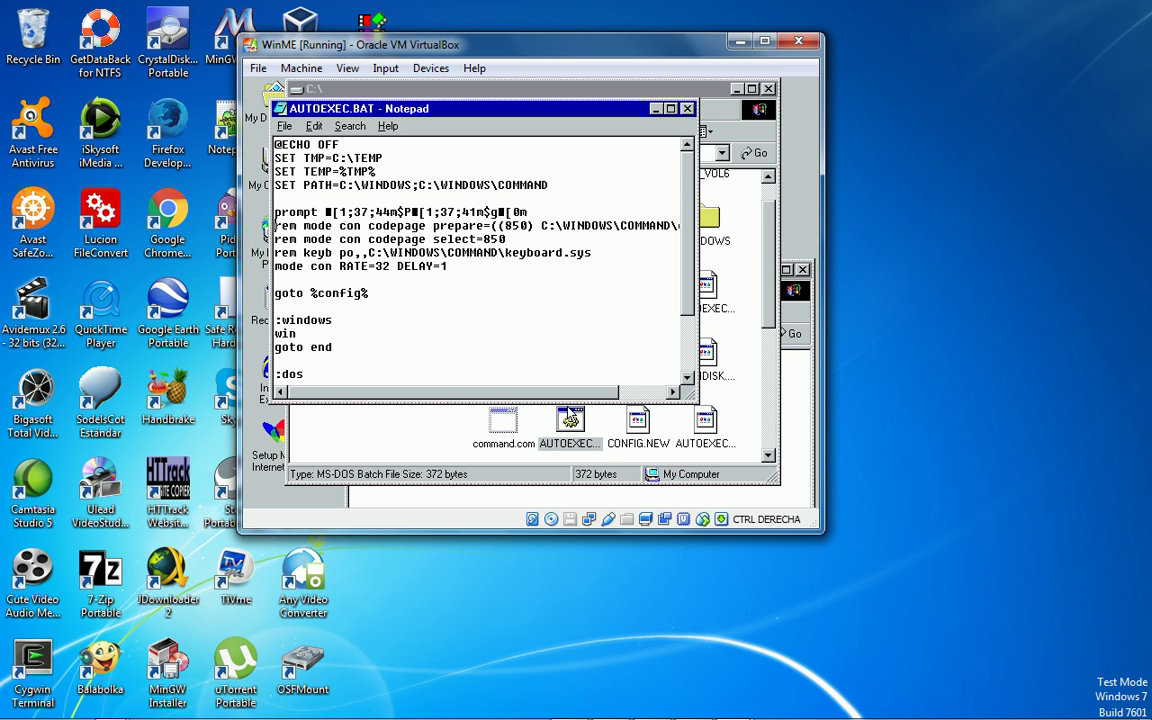
{"action": "key", "text": "Down"}
{"action": "key", "text": "Down"}
{"action": "key", "text": "Down"}
{"action": "key", "text": "Down"}
{"action": "key", "text": "Down"}
{"action": "key", "text": "Down"}
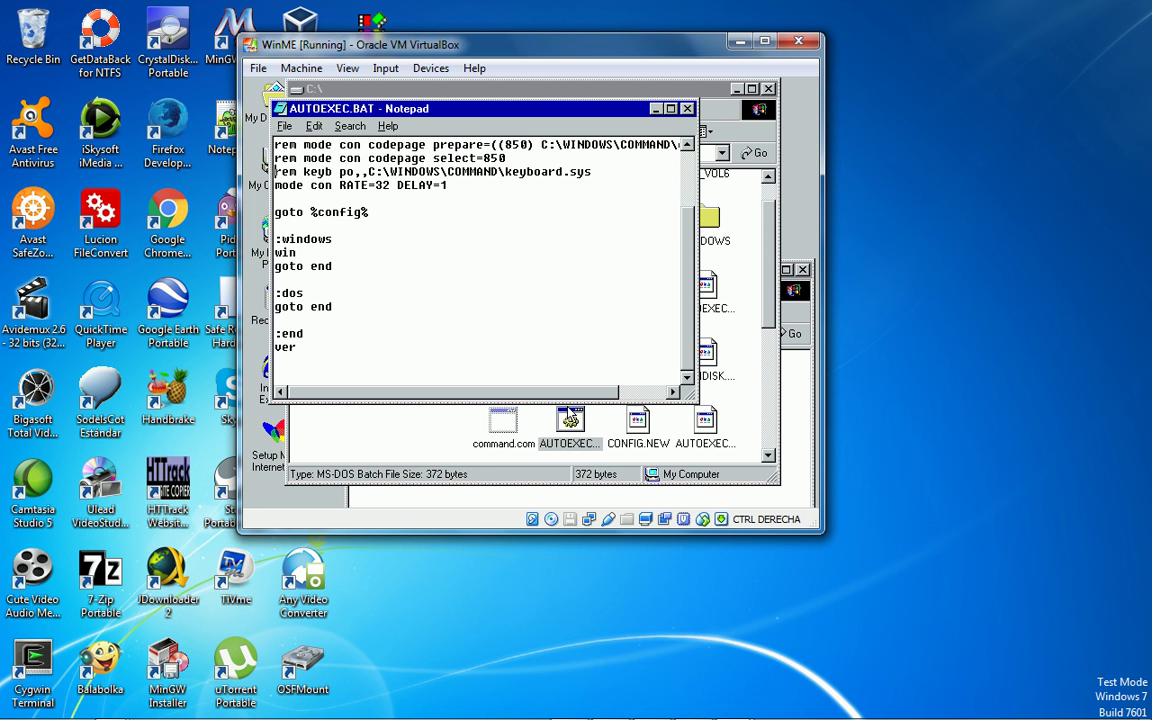
{"action": "key", "text": "Up"}
{"action": "key", "text": "Up"}
{"action": "key", "text": "Up"}
{"action": "key", "text": "Up"}
{"action": "key", "text": "Up"}
{"action": "key", "text": "Up"}
{"action": "key", "text": "Up"}
{"action": "key", "text": "Up"}
{"action": "key", "text": "Up"}
{"action": "key", "text": "Up"}
{"action": "key", "text": "Up"}
{"action": "key", "text": "Up"}
{"action": "key", "text": "Up"}
{"action": "key", "text": "Up"}
{"action": "key", "text": "Up"}
{"action": "key", "text": "Up"}
{"action": "key", "text": "Up"}
{"action": "key", "text": "Up"}
{"action": "key", "text": "Up"}
{"action": "key", "text": "Up"}
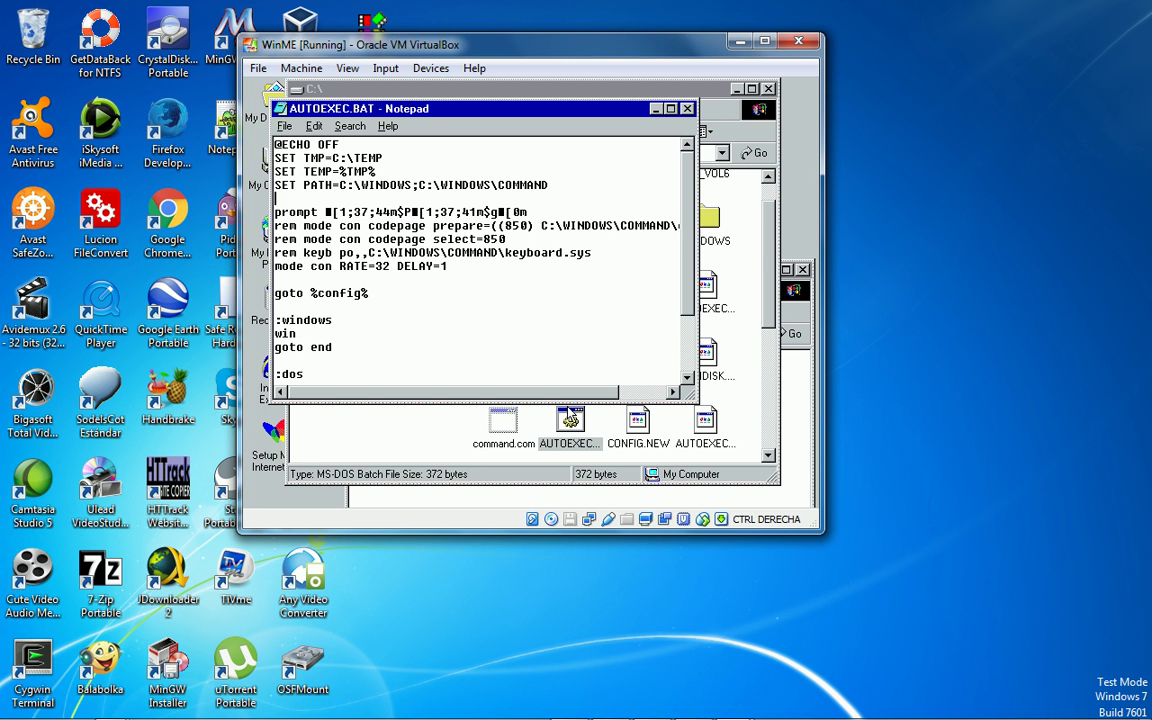
- Paste the copied SET PATH line below the original and replace its C:\WINDOWS entry with %PATH%
{"action": "key", "text": "ctrl+v"}
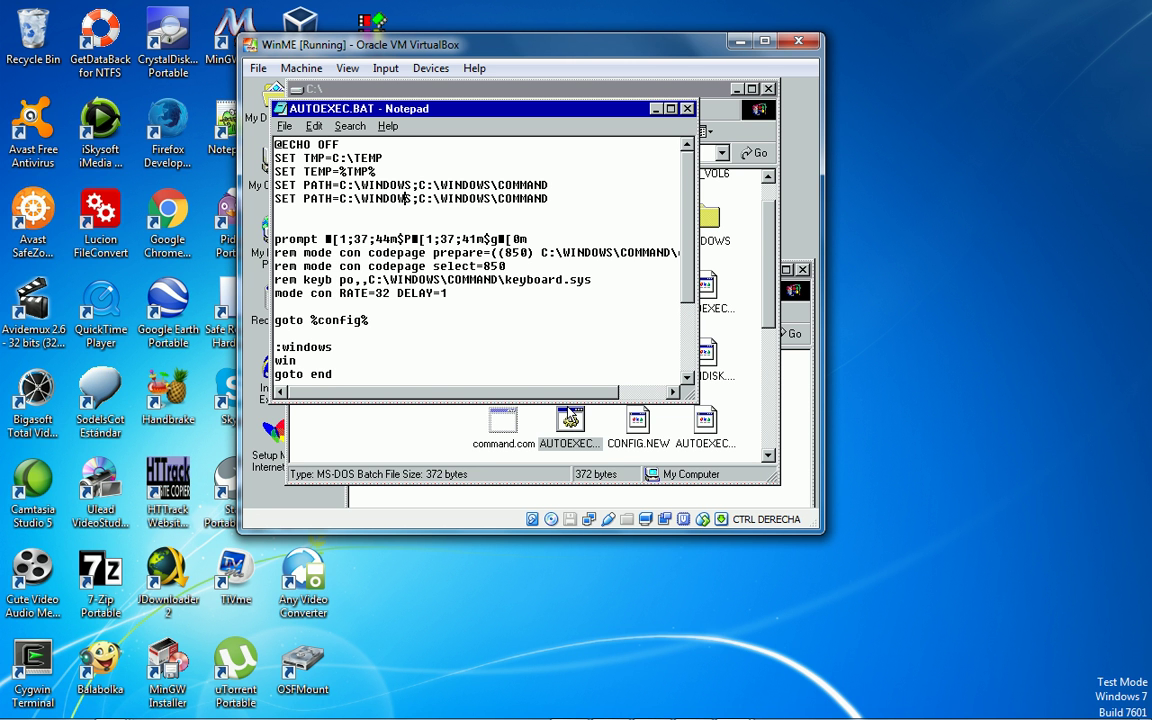
{"action": "key", "text": "shift+Left"}
{"action": "key", "text": "shift+Left"}
{"action": "key", "text": "shift+Left"}
{"action": "key", "text": "shift+Left"}
{"action": "key", "text": "shift+Left"}
{"action": "key", "text": "shift+Left"}
{"action": "key", "text": "shift+Left"}
{"action": "key", "text": "shift+Left"}
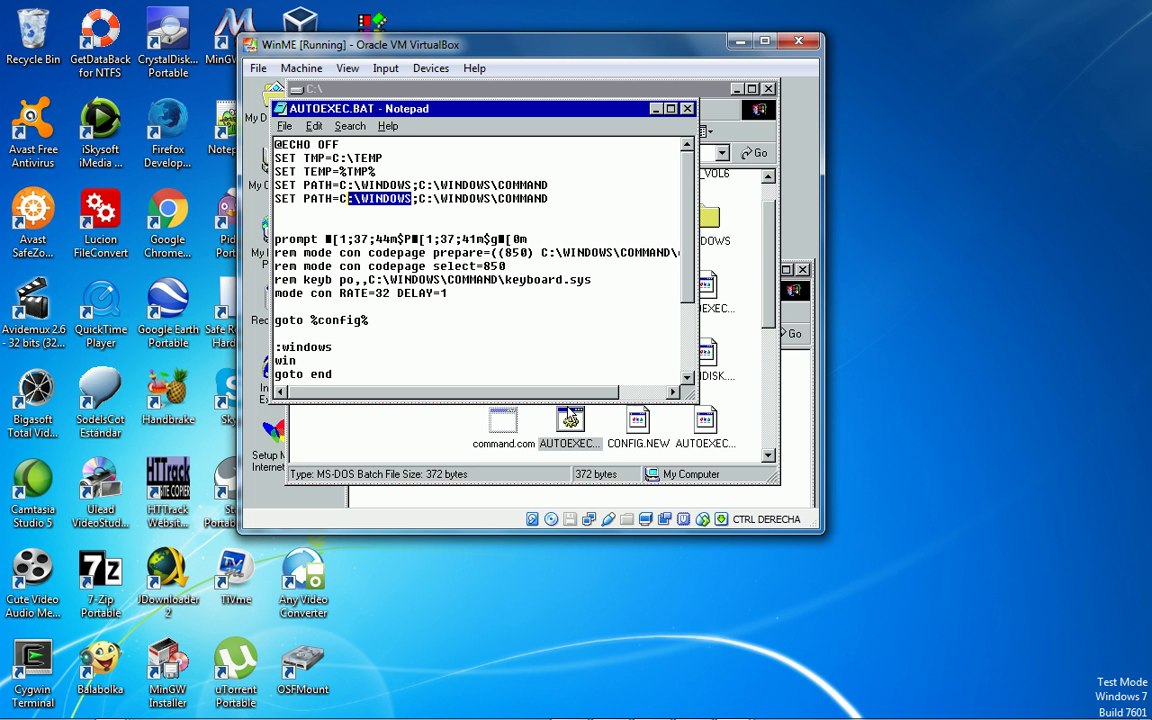
{"action": "type", "text": "%%"}
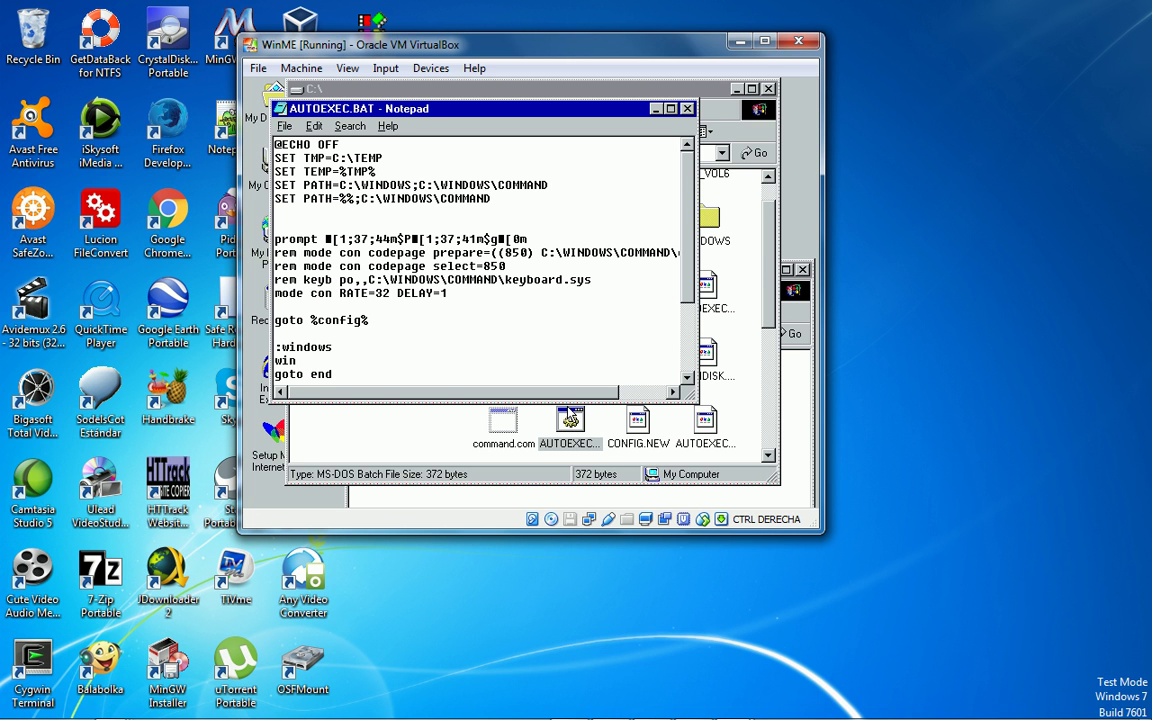
{"action": "type", "text": "PATH"}
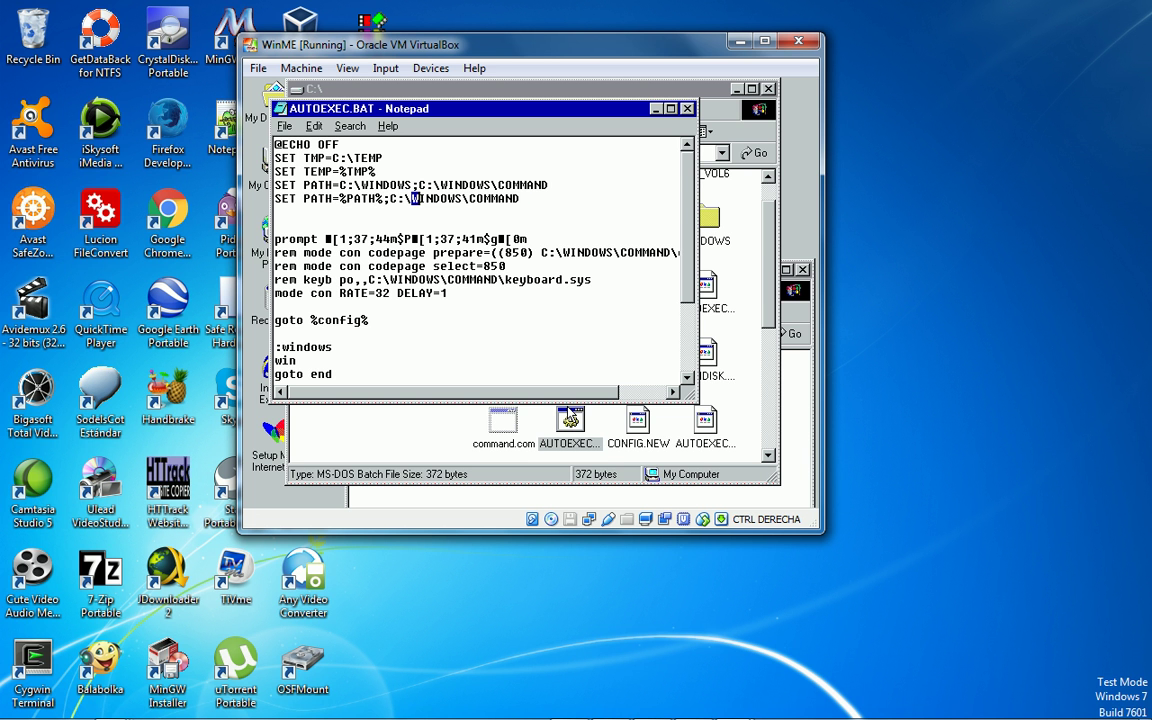
- Change the second entry of the new SET PATH line to C:\djgpp\bin, then close AUTOEXEC.BAT with the changes saved
{"action": "key", "text": "shift+End"}
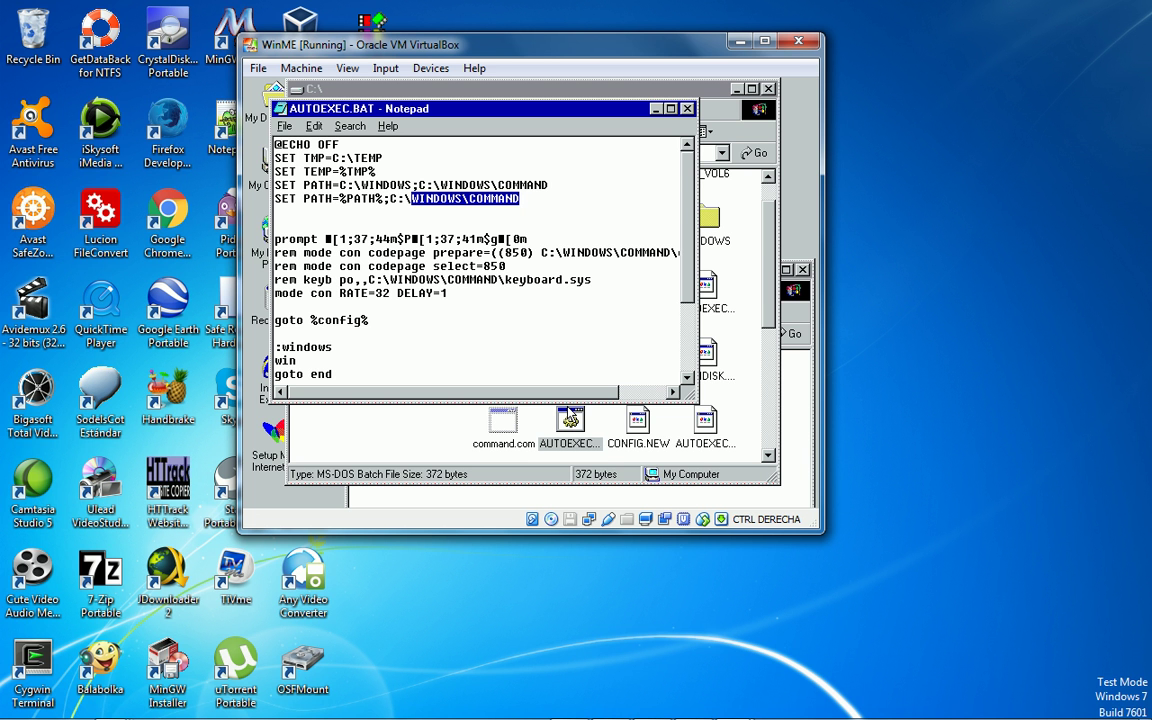
{"action": "type", "text": "djgpp"}
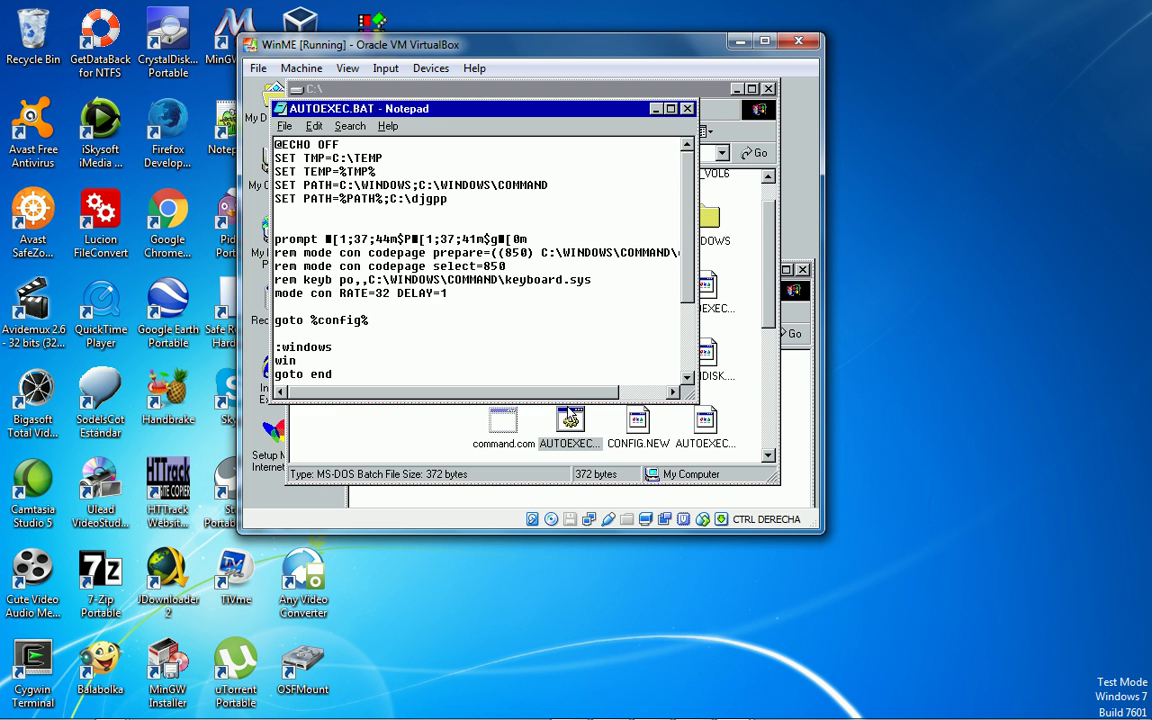
{"action": "key", "text": "alt+Tab"}
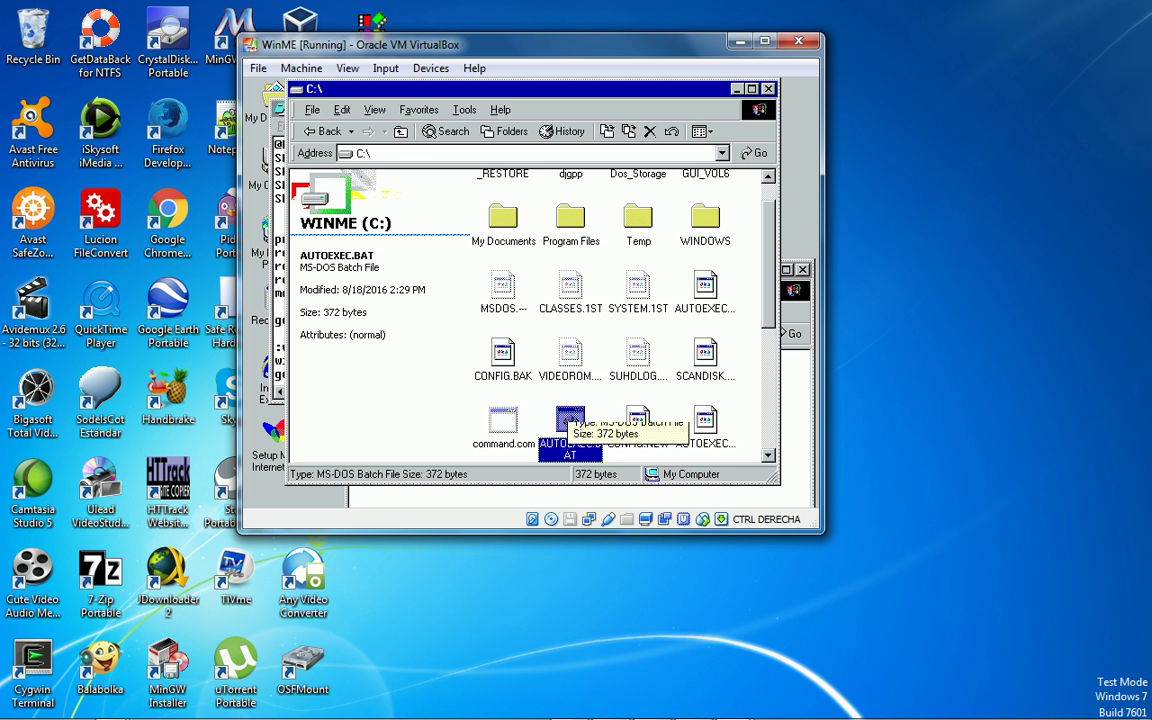
{"action": "mouse_move", "coordinate": [575, 420]}
{"action": "left_mouse_down"}
{"action": "mouse_move", "coordinate": [565, 370]}
{"action": "mouse_move", "coordinate": [630, 215]}
{"action": "mouse_move", "coordinate": [570, 195]}
{"action": "mouse_move", "coordinate": [570, 415]}
{"action": "left_mouse_up"}
{"action": "key", "text": "alt+Tab"}
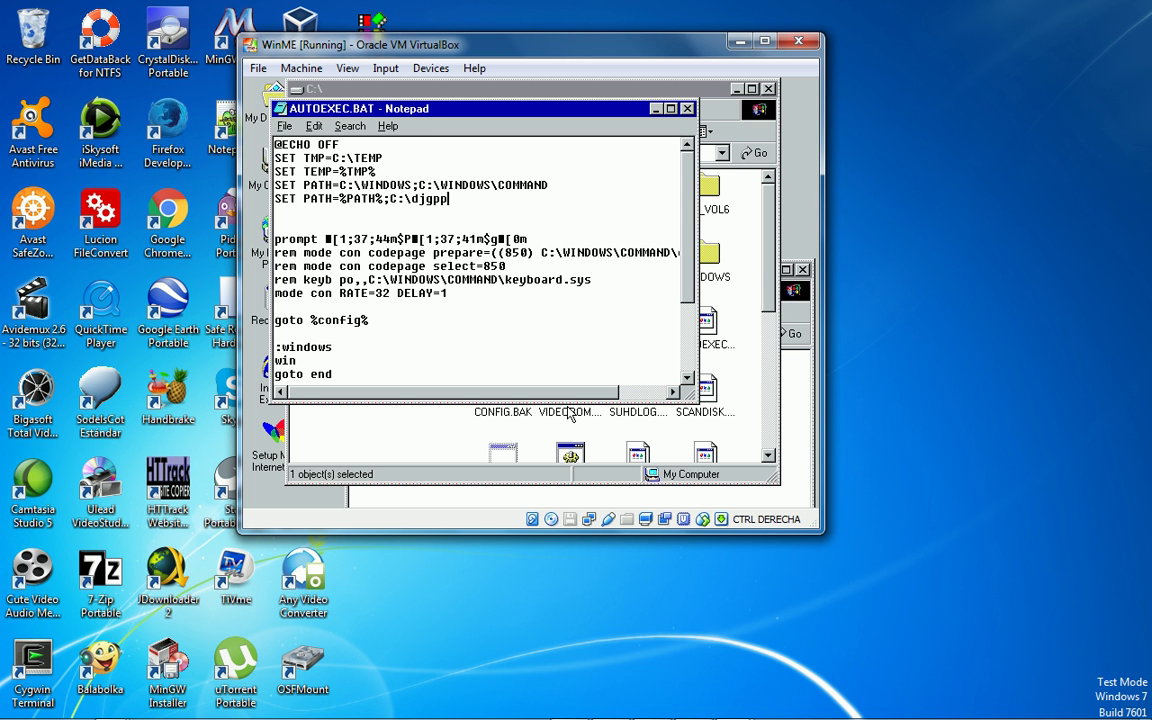
{"action": "type", "text": "\\bin\\"}
{"action": "key", "text": "BackSpace"}
{"action": "left_click", "coordinate": [688, 108]}
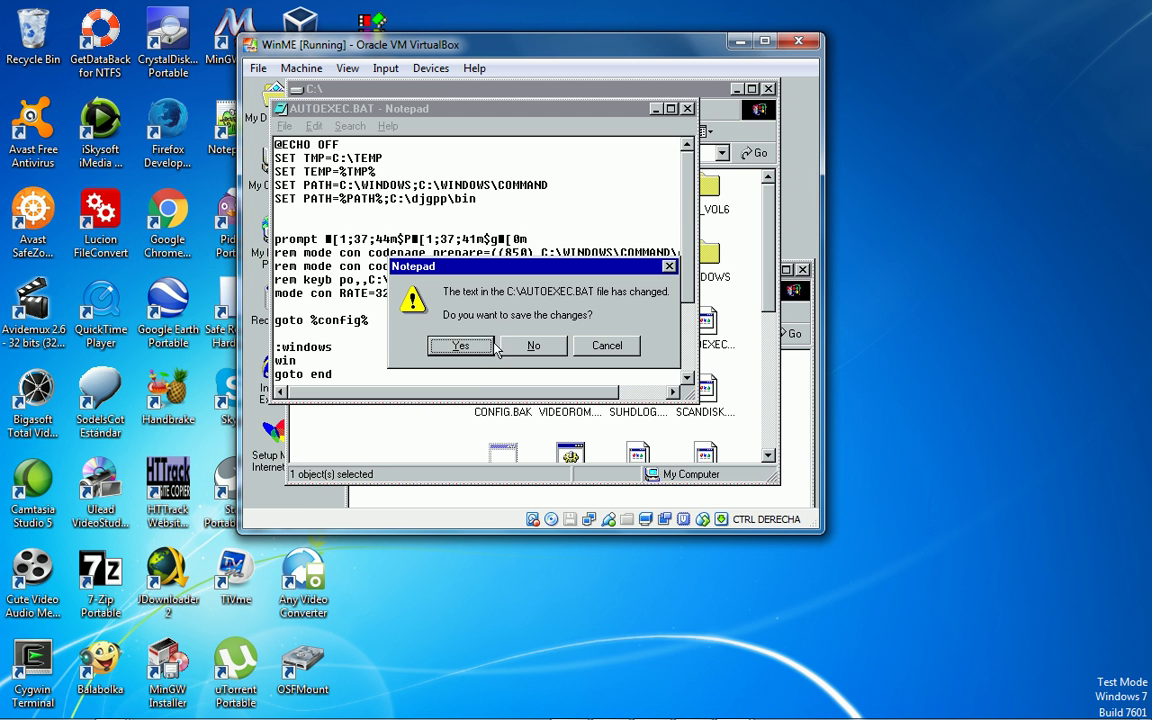
{"action": "left_click", "coordinate": [458, 345]}
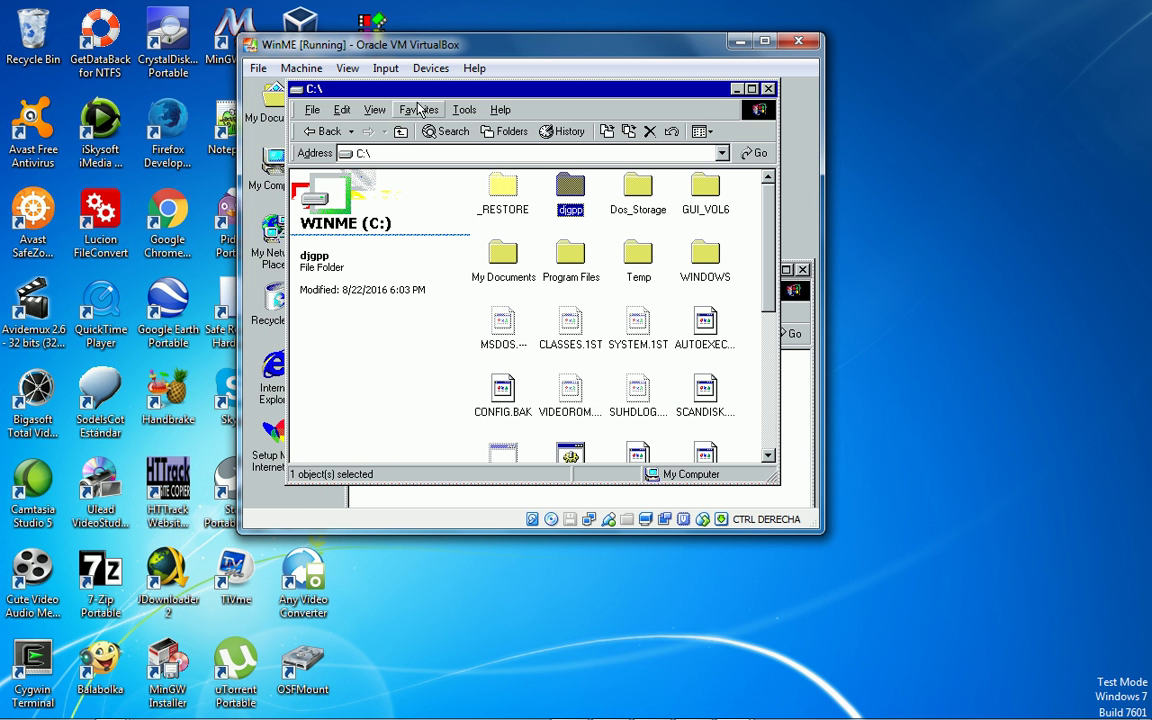
- Look through the Device Manager, Hardware Profiles and Performance pages of My Computer's System Properties, then close them without changes
{"action": "left_click_drag", "start_coordinate": [420, 95], "coordinate": [466, 120]}
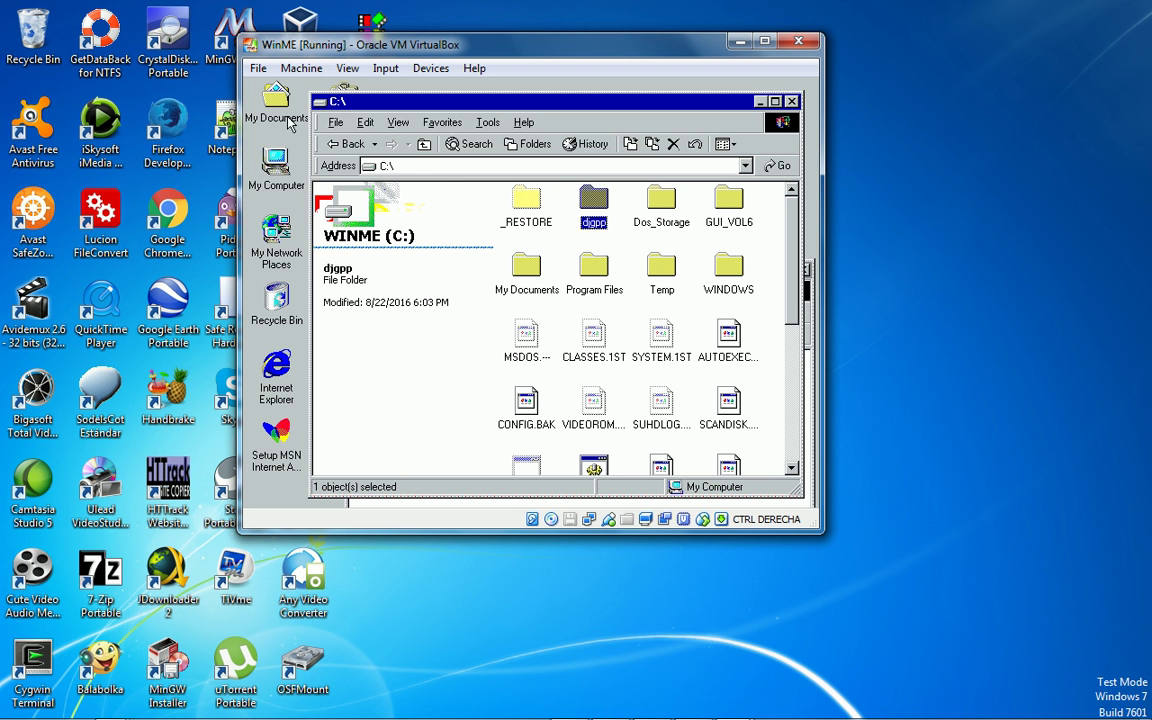
{"action": "right_click", "coordinate": [289, 172]}
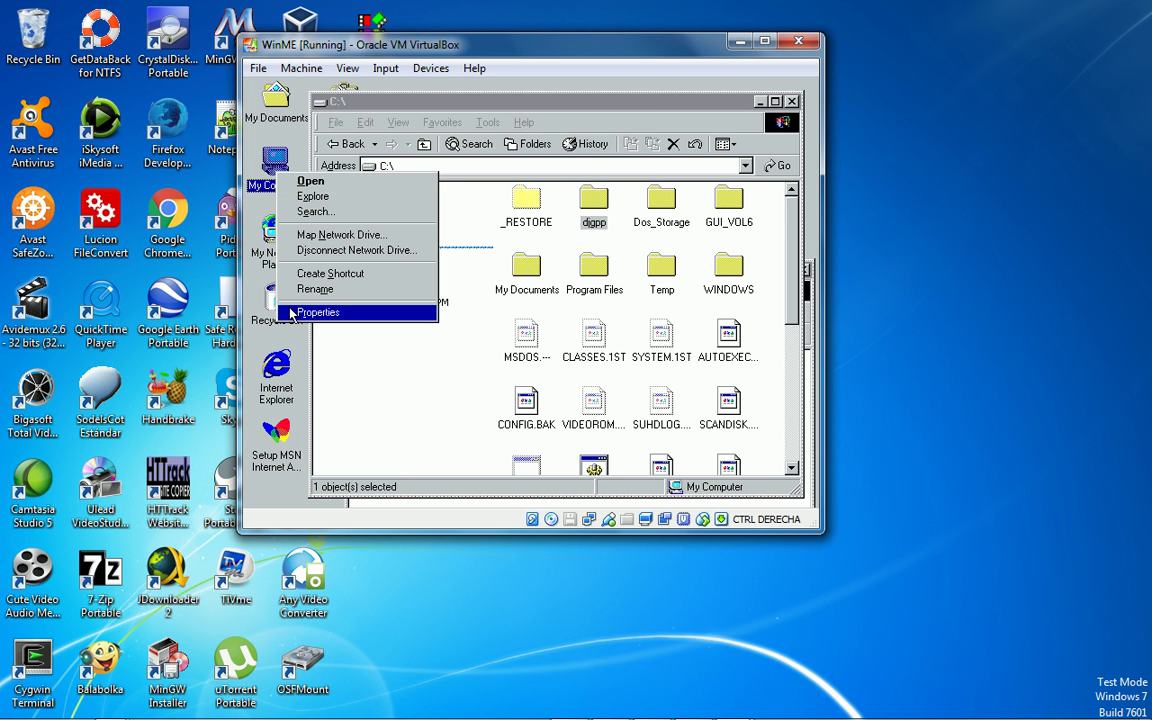
{"action": "left_click", "coordinate": [296, 312]}
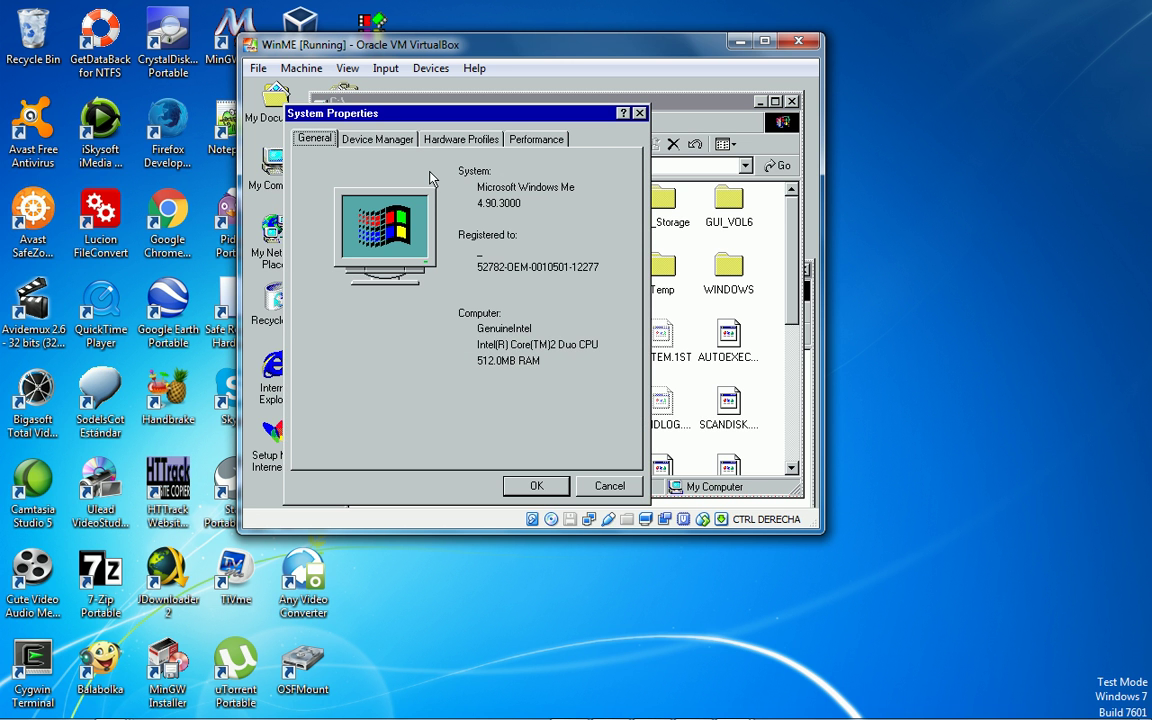
{"action": "left_click", "coordinate": [372, 132]}
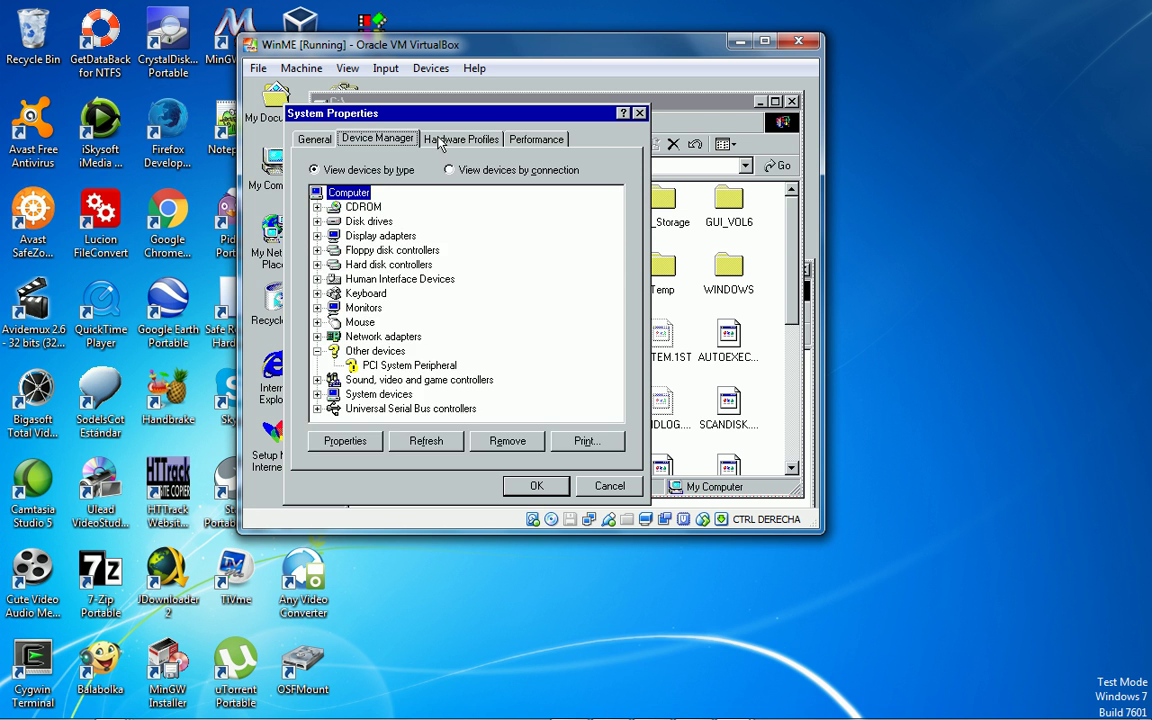
{"action": "left_click", "coordinate": [440, 138]}
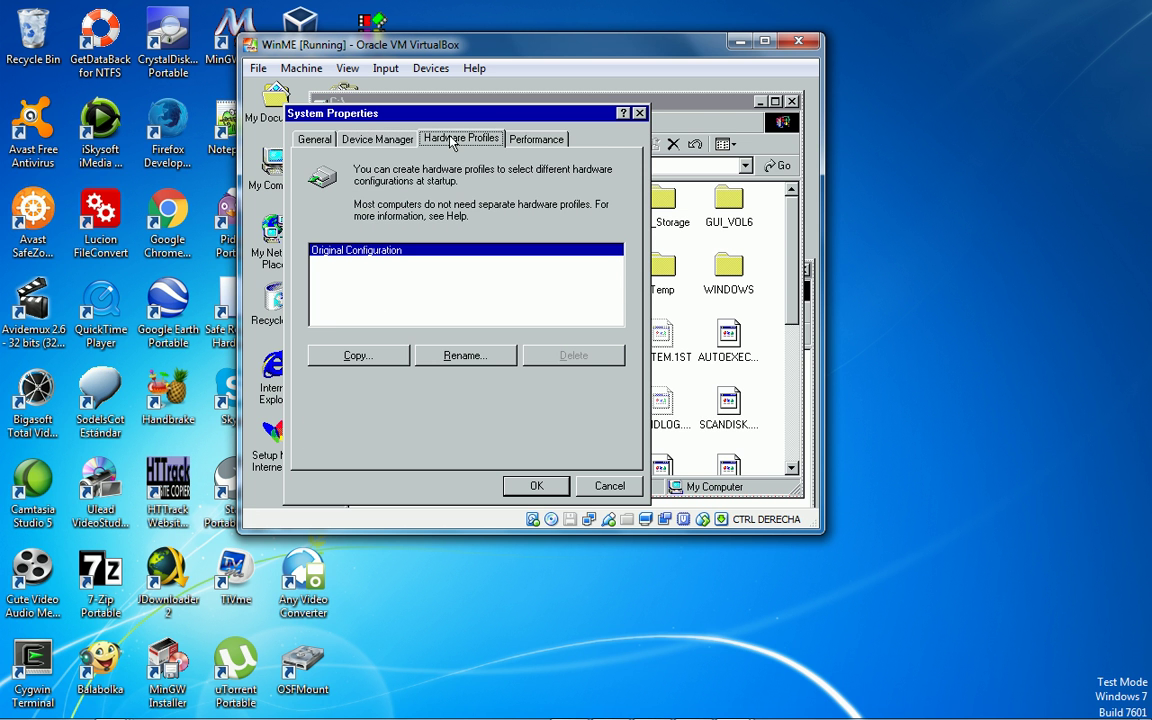
{"action": "left_click", "coordinate": [520, 139]}
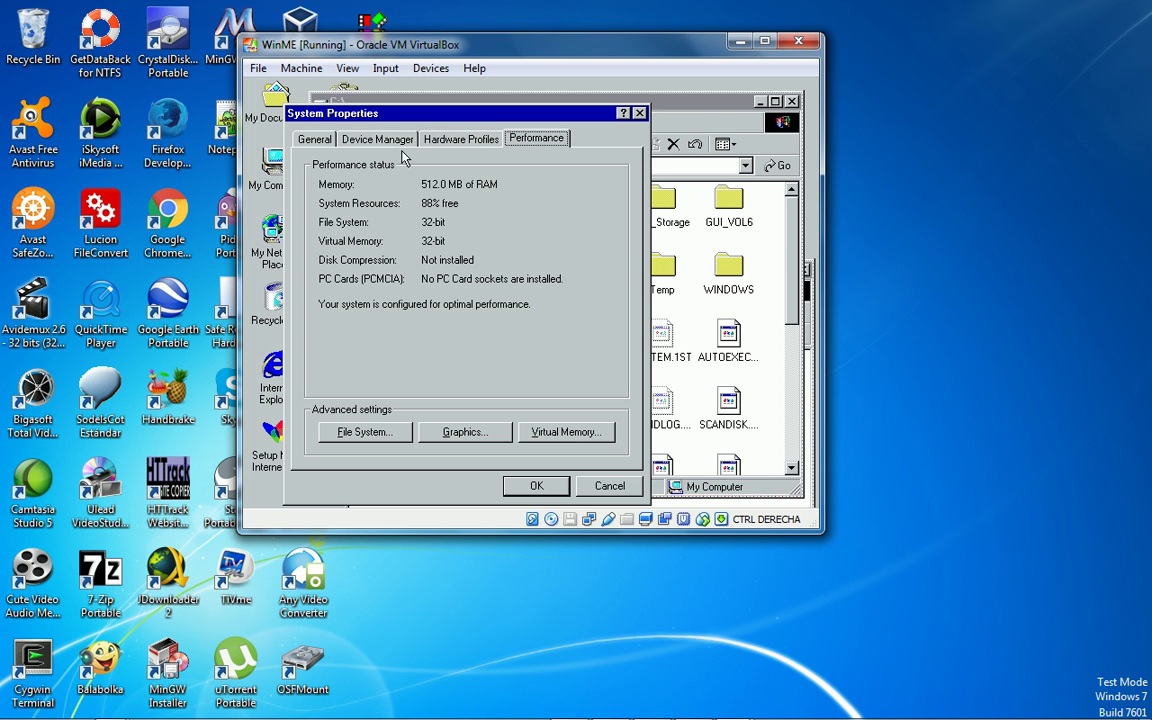
{"action": "left_click", "coordinate": [352, 137]}
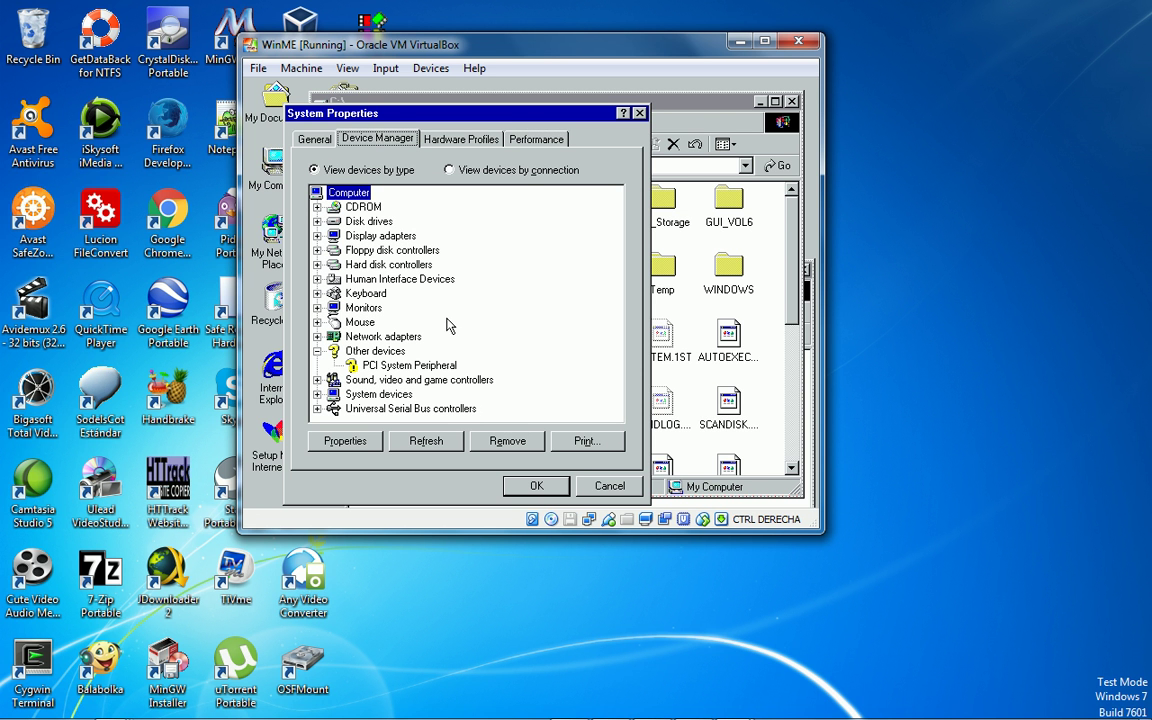
{"action": "left_click", "coordinate": [604, 486]}
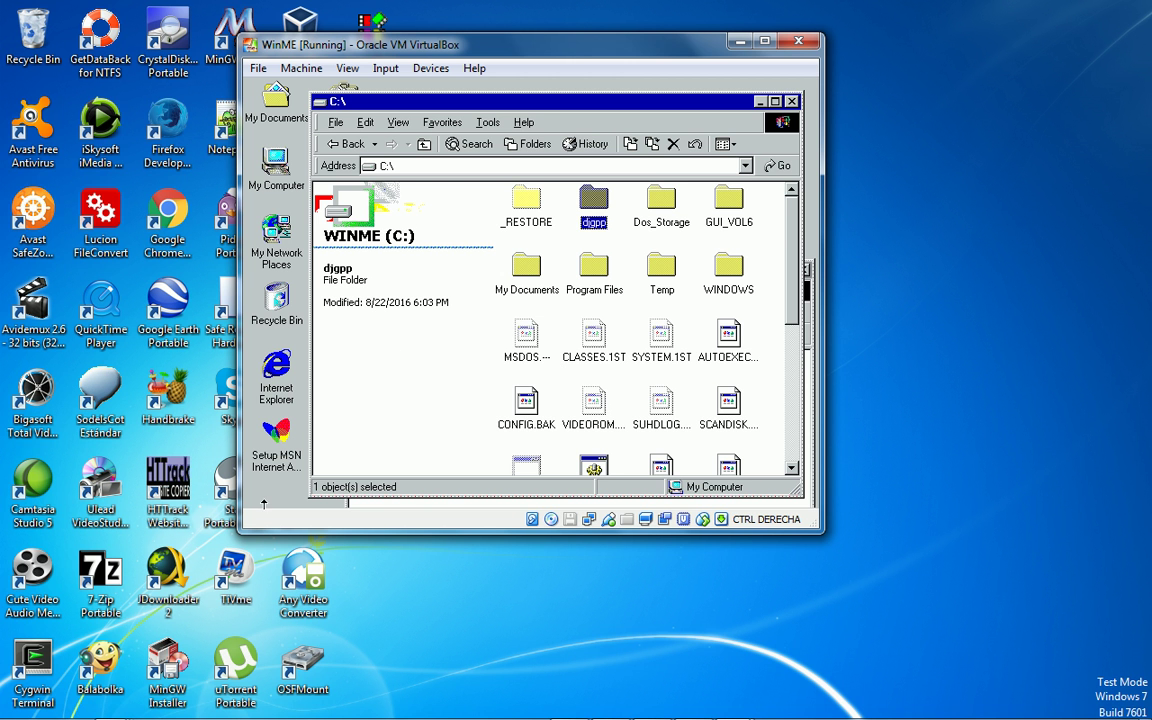
- Close the cmd window and the djgpp_2.05b_minimal.zip folder window
{"action": "mouse_move", "coordinate": [272, 500]}
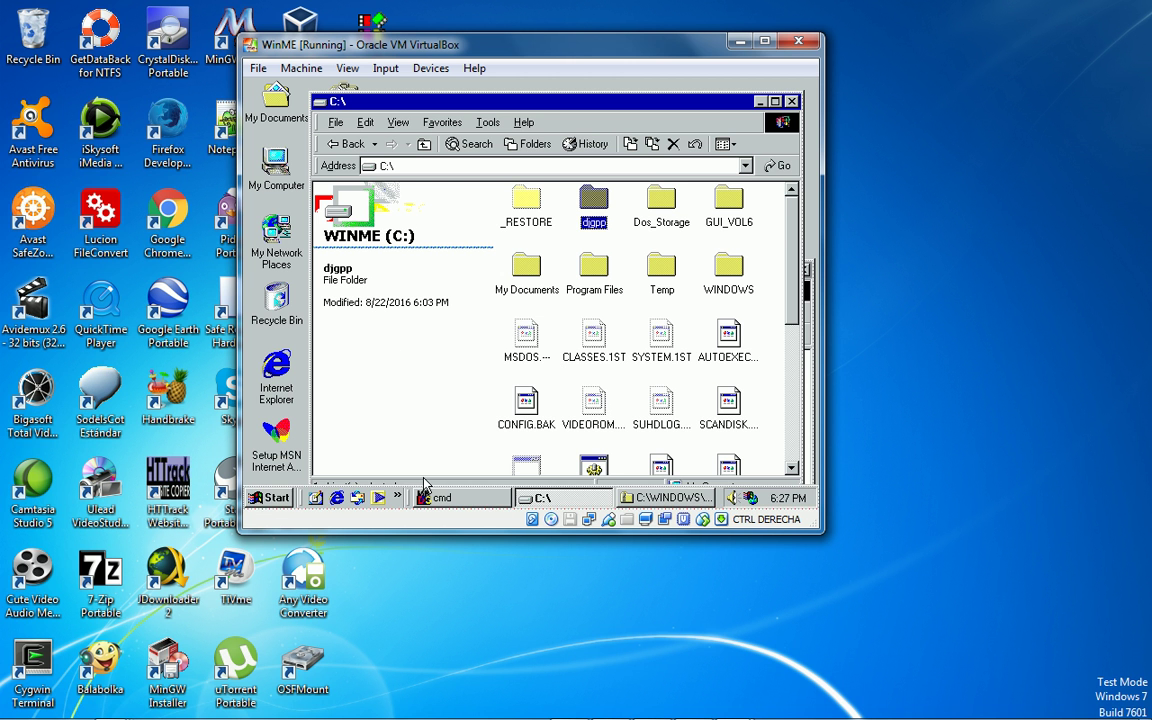
{"action": "left_click", "coordinate": [450, 498]}
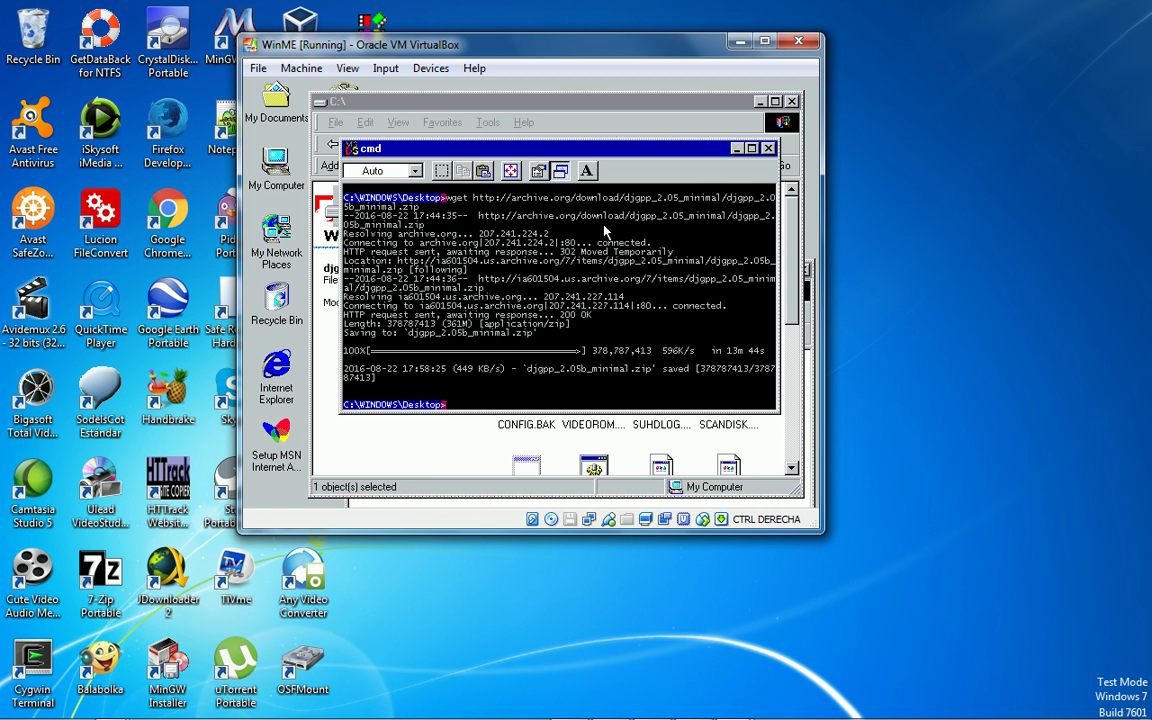
{"action": "left_click", "coordinate": [769, 149]}
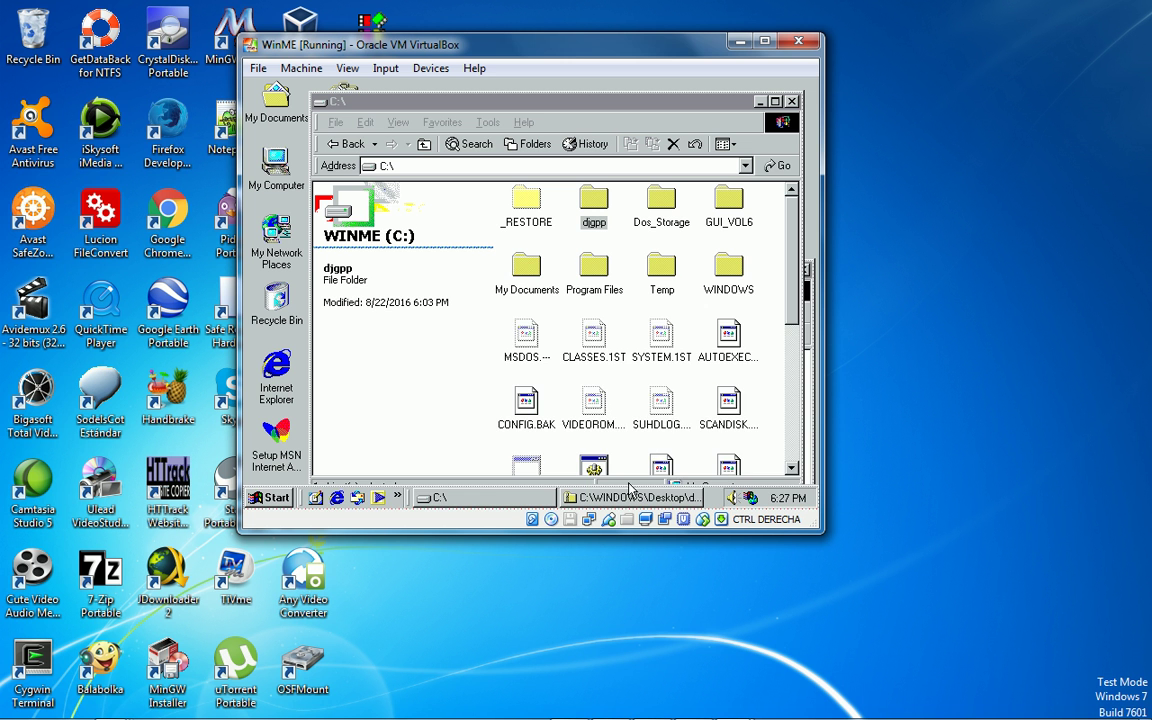
{"action": "left_click", "coordinate": [630, 498]}
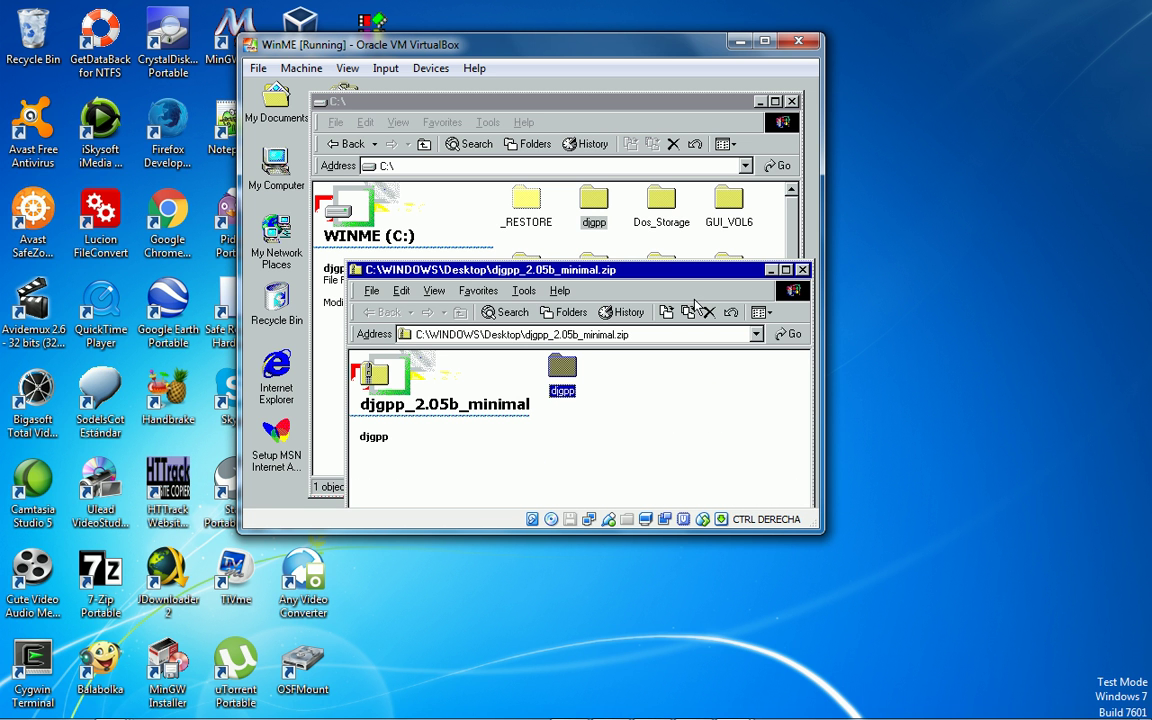
{"action": "left_click_drag", "start_coordinate": [741, 282], "coordinate": [702, 158]}
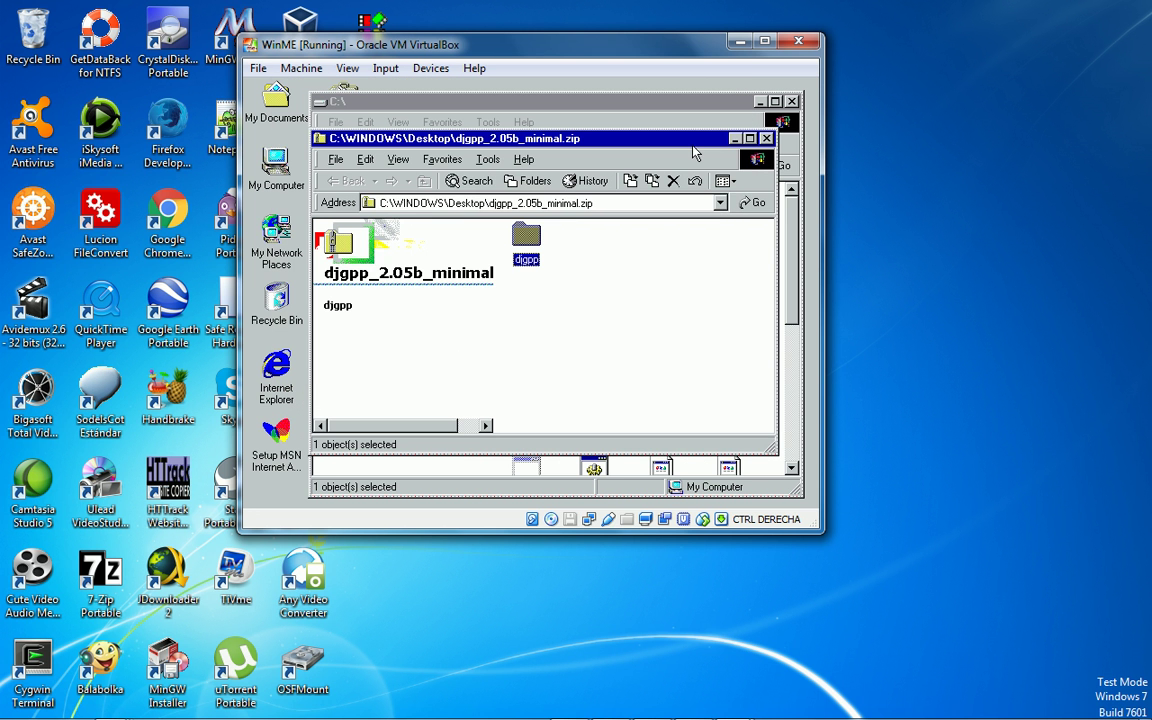
{"action": "left_click", "coordinate": [767, 138]}
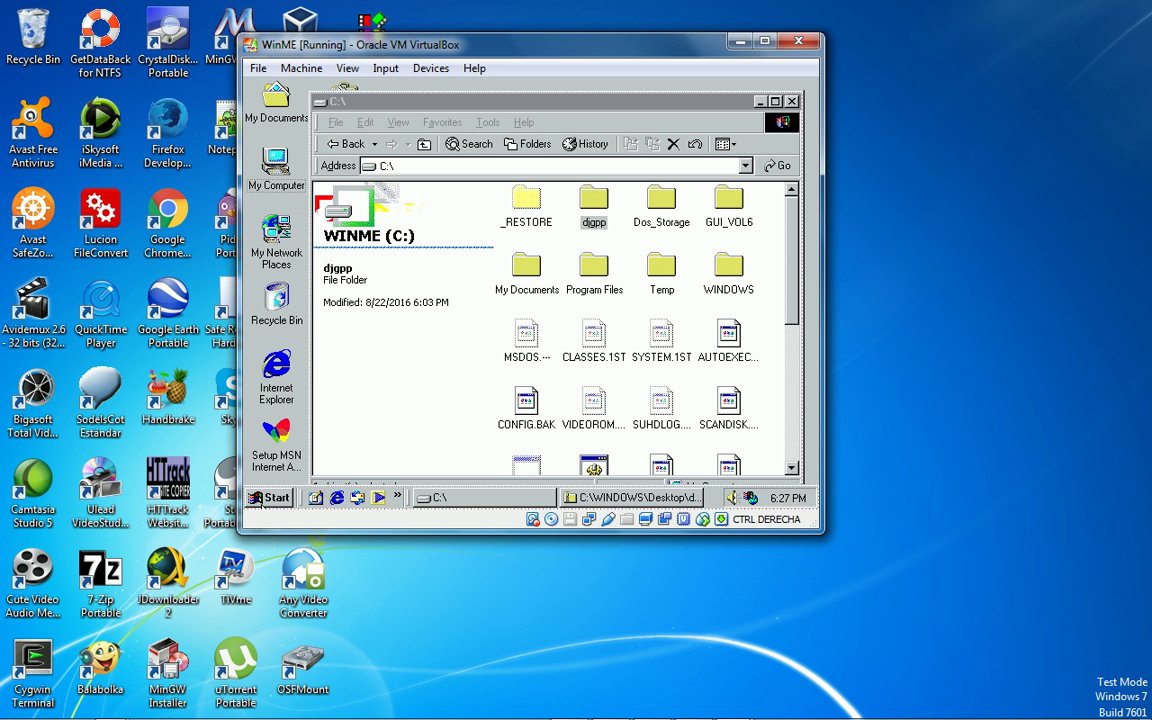
- Try to restart Windows Me using the Restart option of Shut Down Windows
{"action": "left_click", "coordinate": [265, 498]}
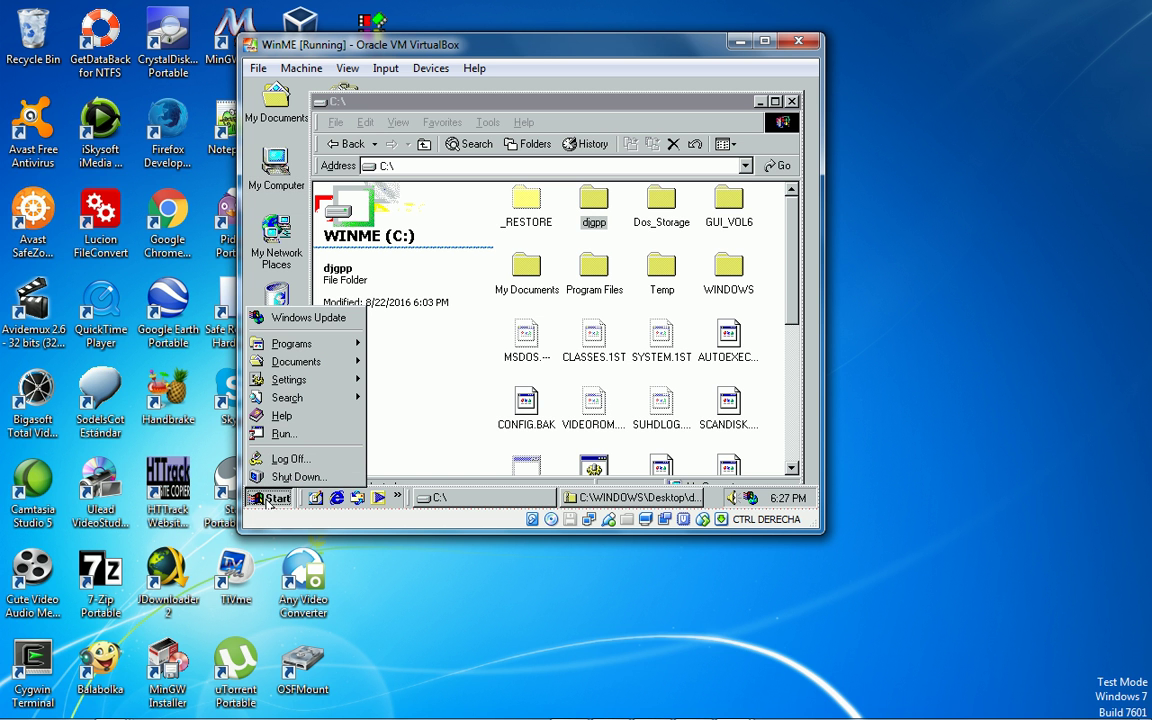
{"action": "left_click", "coordinate": [292, 476]}
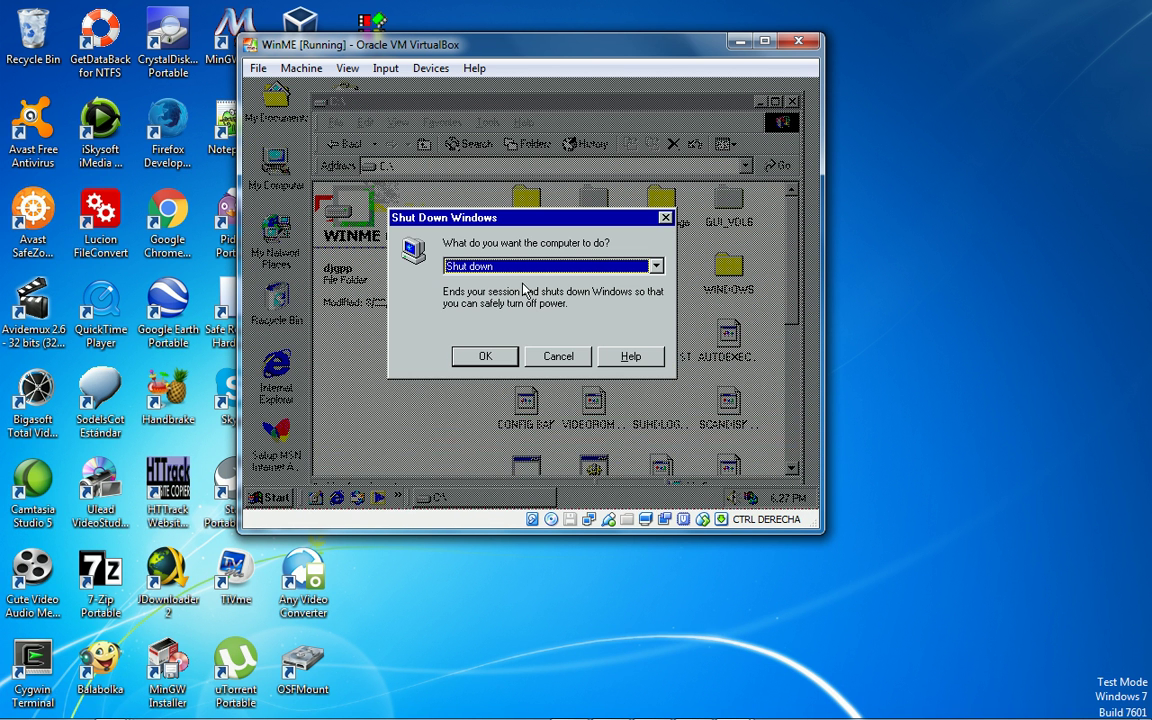
{"action": "left_click", "coordinate": [470, 266]}
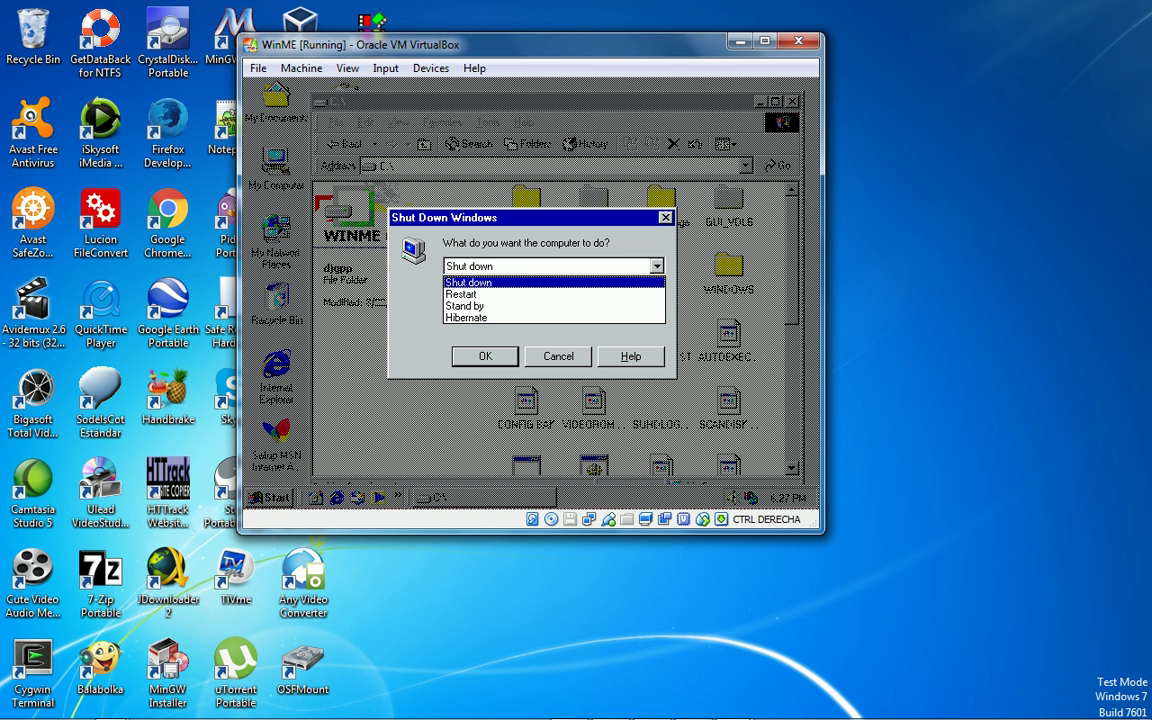
{"action": "left_click", "coordinate": [493, 297]}
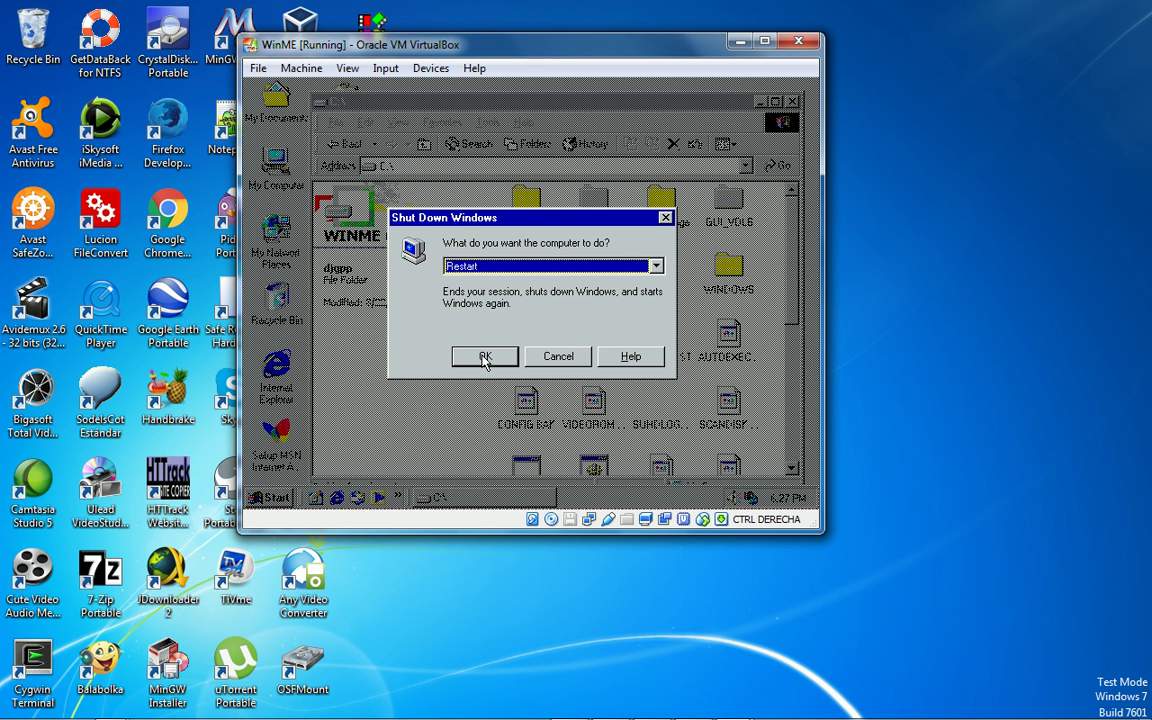
{"action": "left_click", "coordinate": [480, 358]}
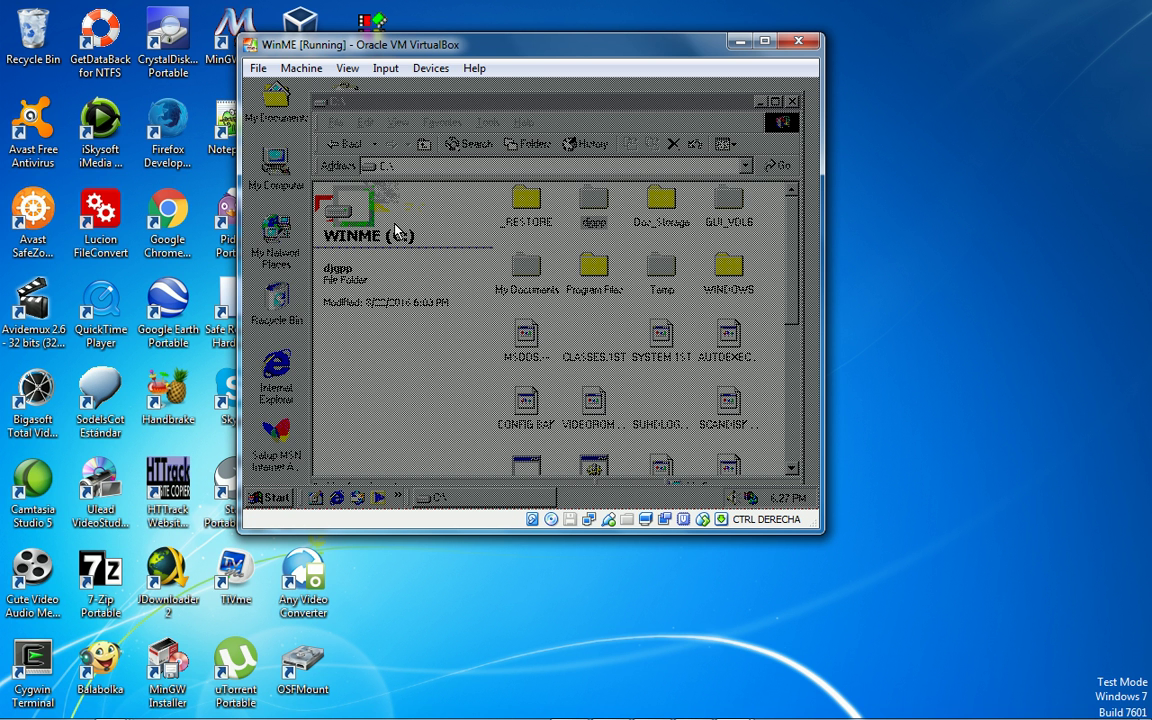
- Send Ctrl-Alt-Del to the virtual machine, cancel the Close Program list and close the C:\ window
{"action": "left_click", "coordinate": [382, 69]}
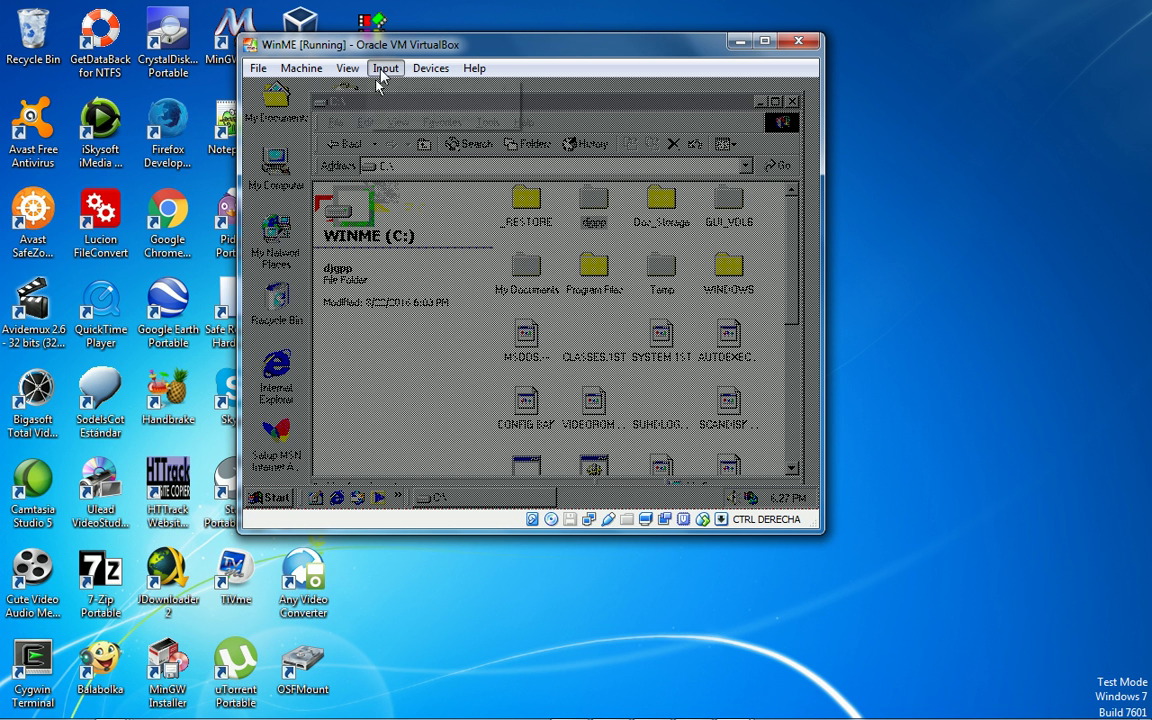
{"action": "mouse_move", "coordinate": [460, 93]}
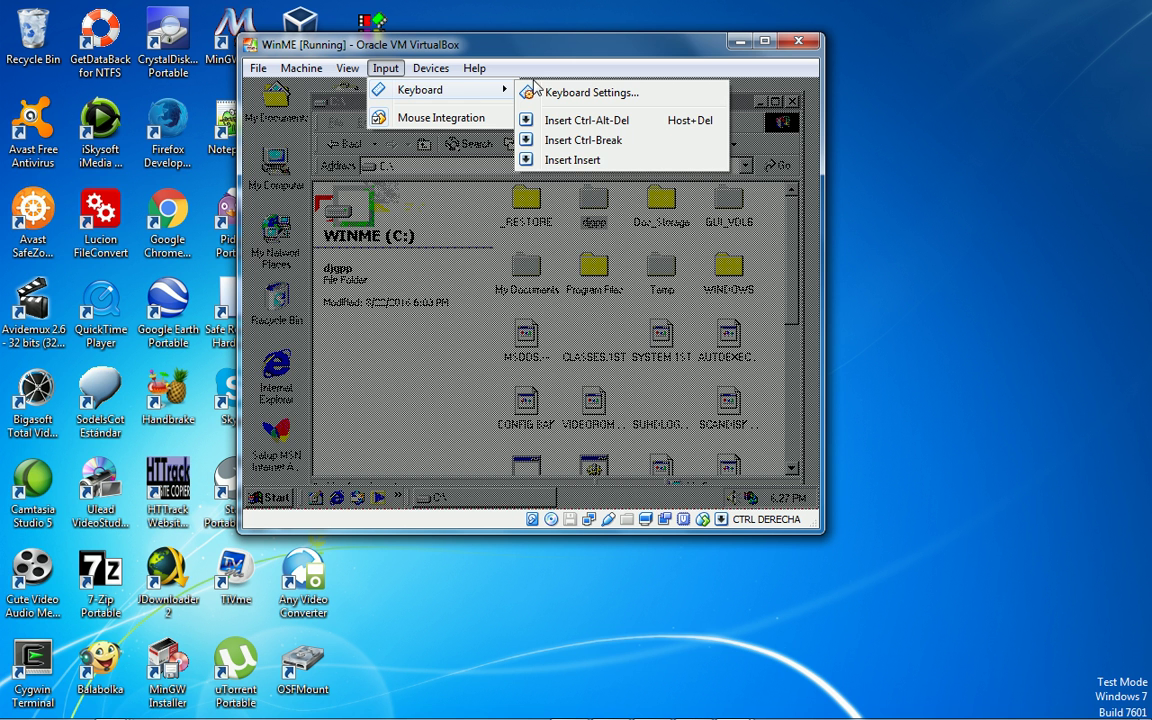
{"action": "left_click", "coordinate": [572, 121]}
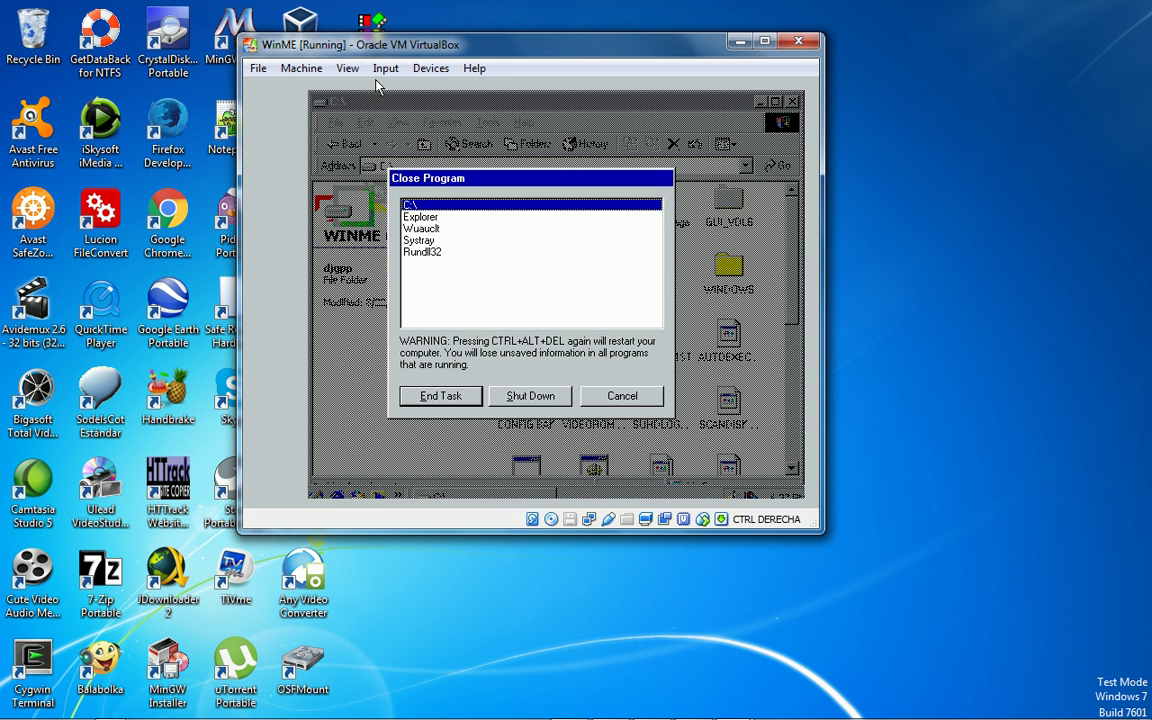
{"action": "key", "text": "Escape"}
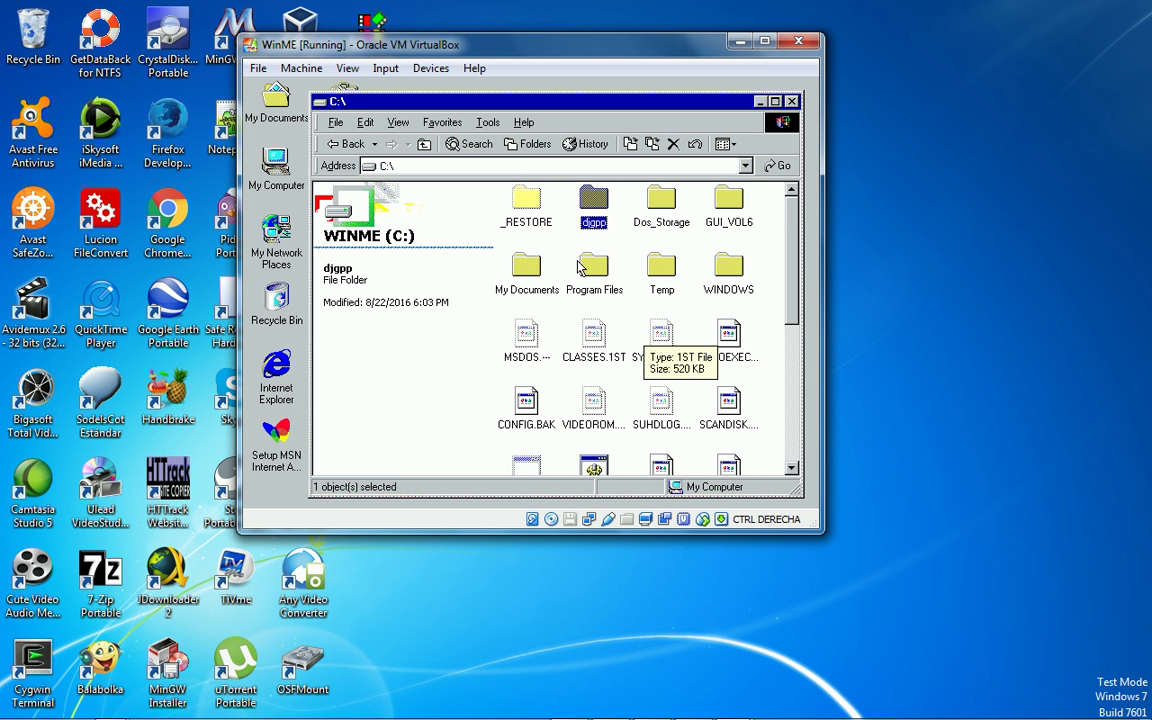
{"action": "left_click", "coordinate": [791, 102]}
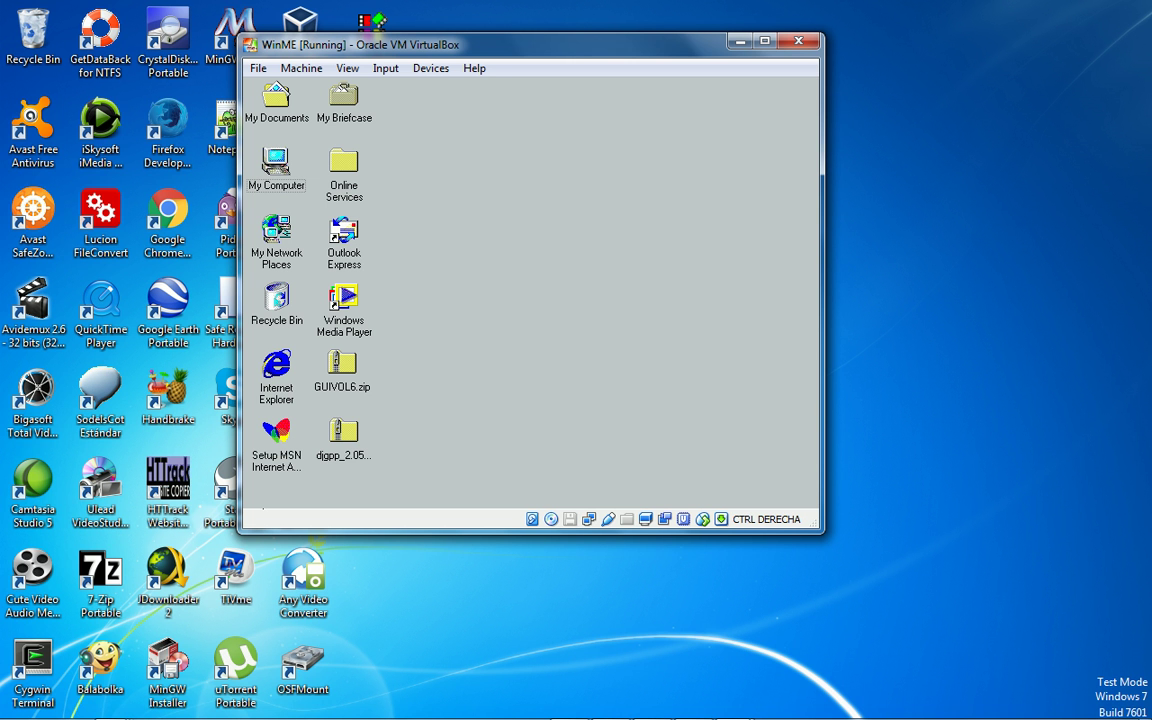
- Try to shut the virtual machine down with ACPI Shutdown and dismiss the notice and the Update Reminder
{"action": "left_click", "coordinate": [301, 68]}
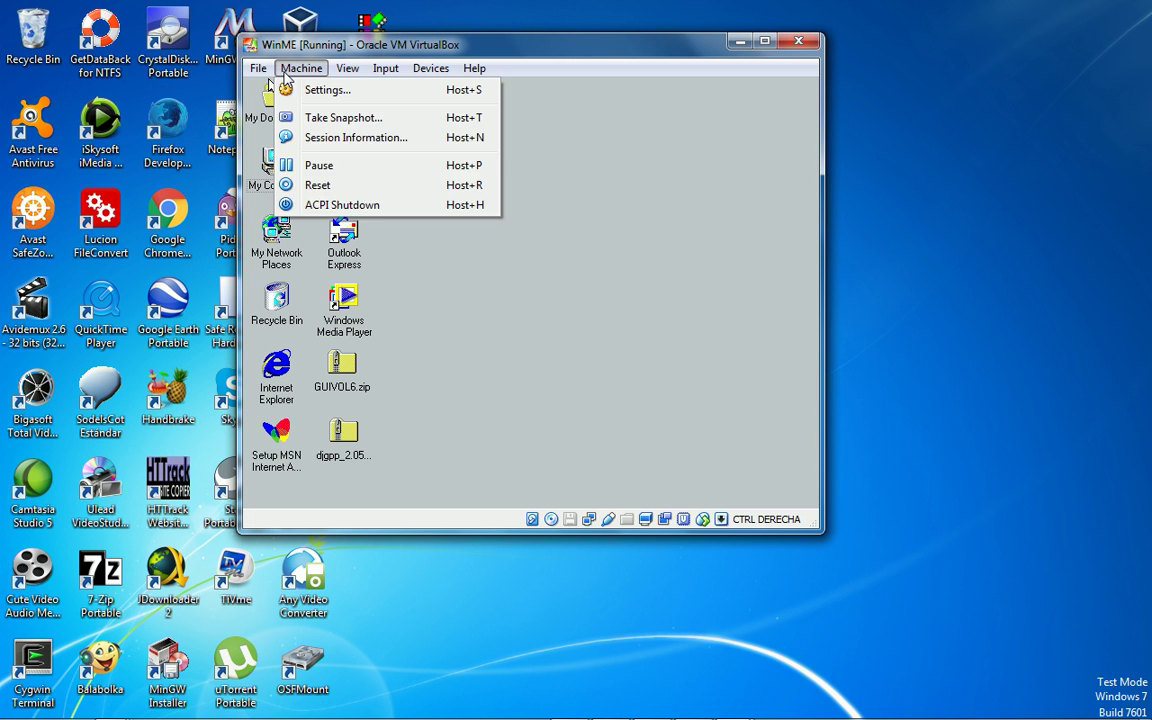
{"action": "left_click", "coordinate": [330, 204]}
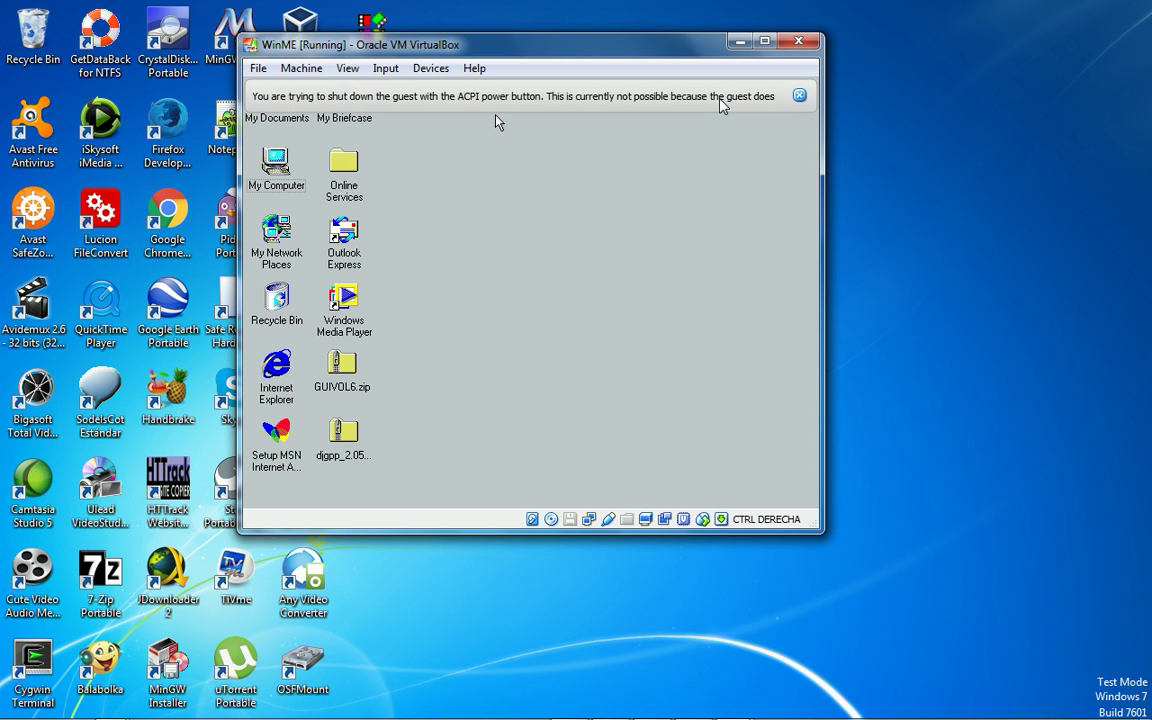
{"action": "left_click", "coordinate": [799, 95]}
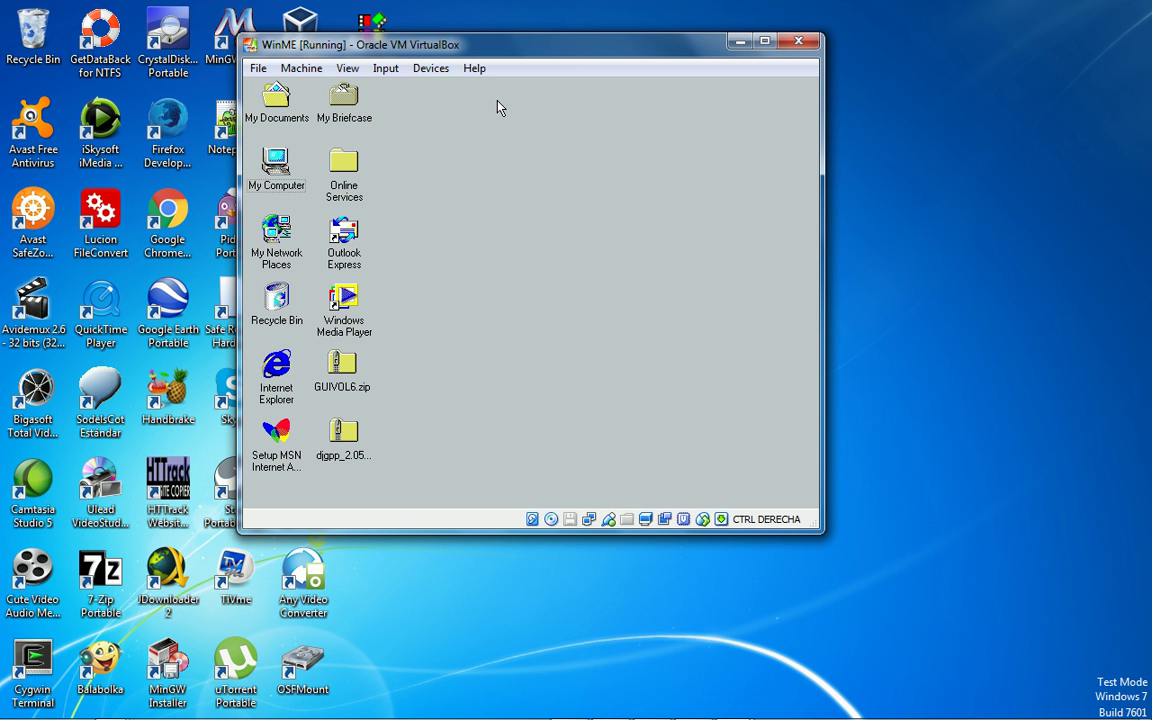
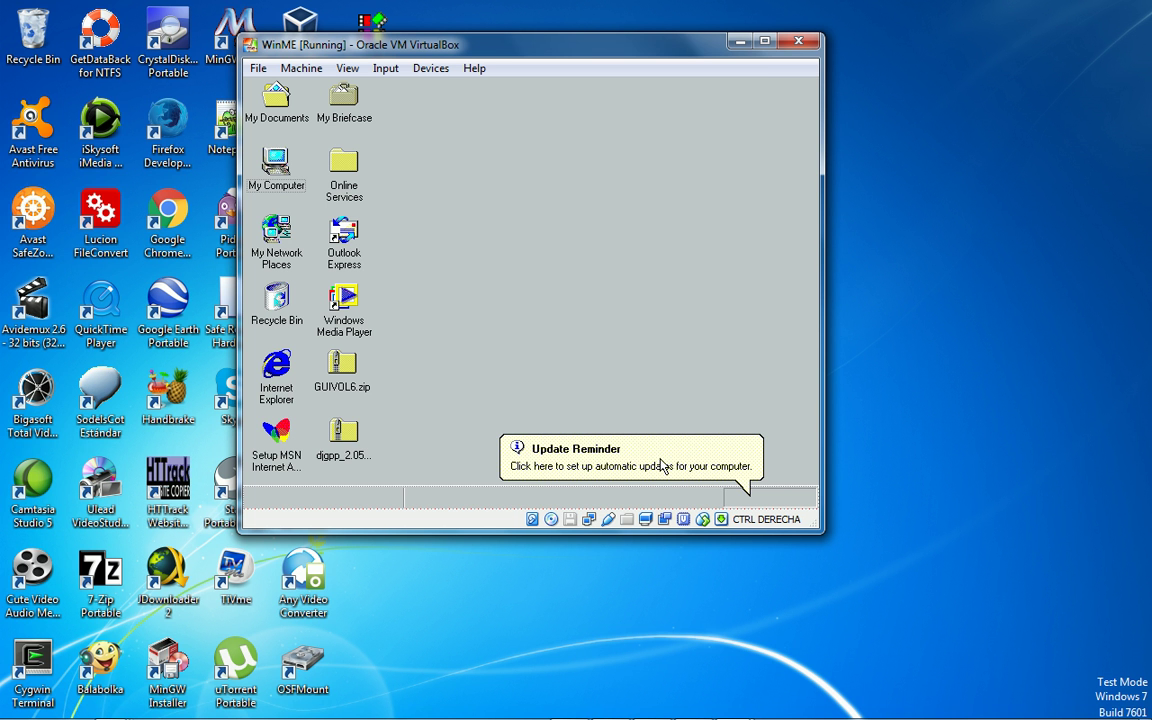
{"action": "left_click", "coordinate": [660, 466]}
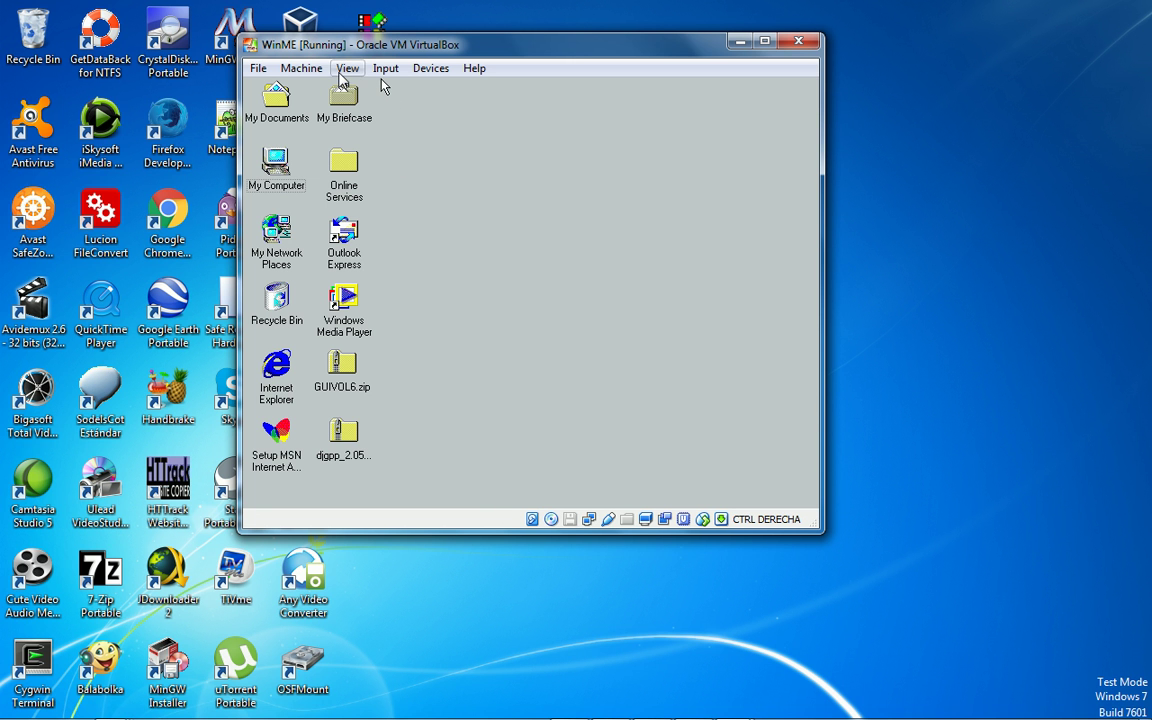
- Reset the virtual machine into Windows ME and log on as Administrator
{"action": "left_click", "coordinate": [300, 70]}
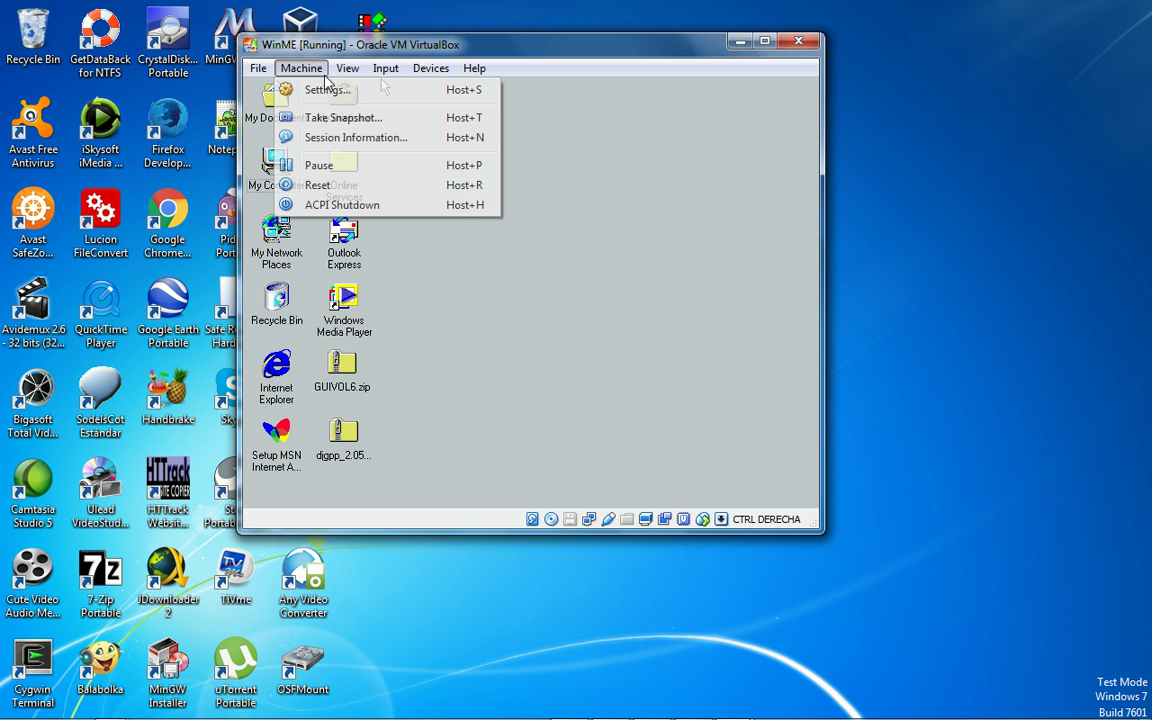
{"action": "left_click", "coordinate": [318, 185]}
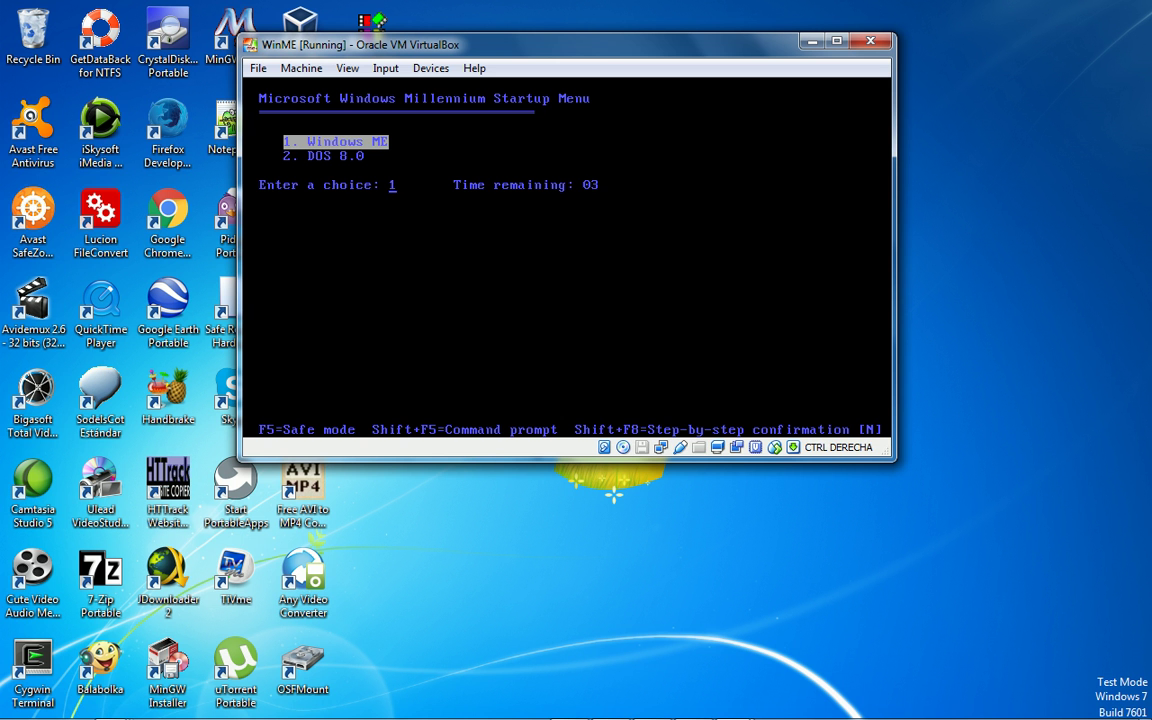
{"action": "key", "text": "Return"}
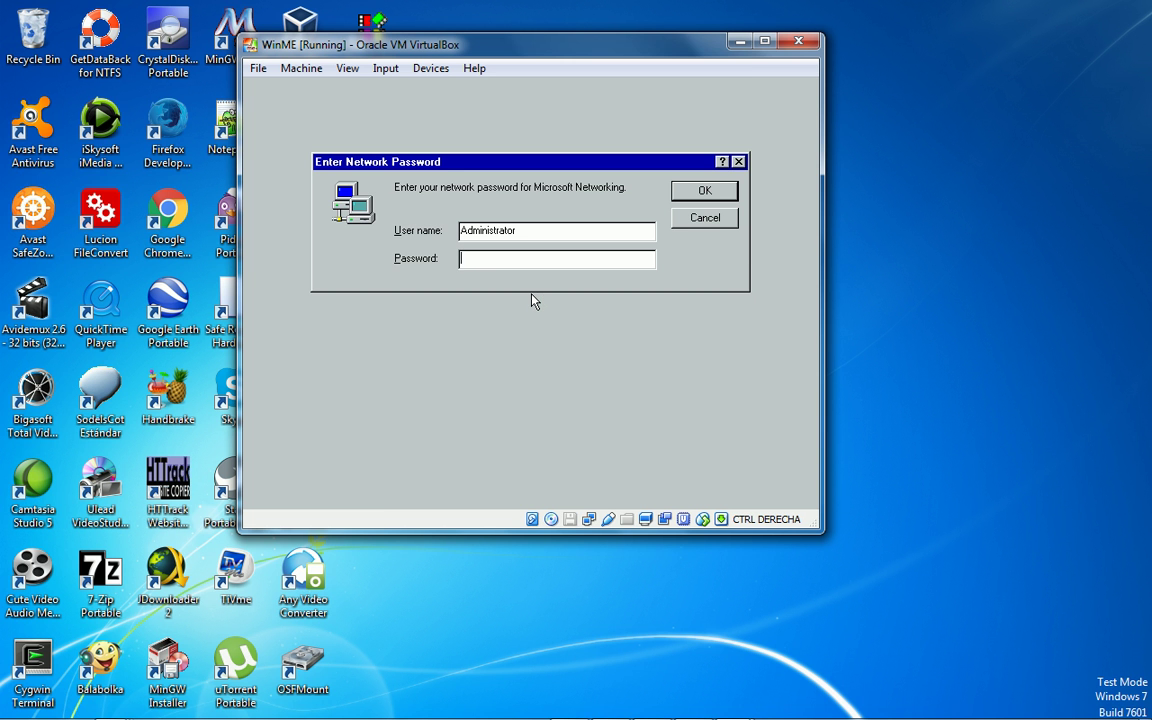
{"action": "key", "text": "Return"}
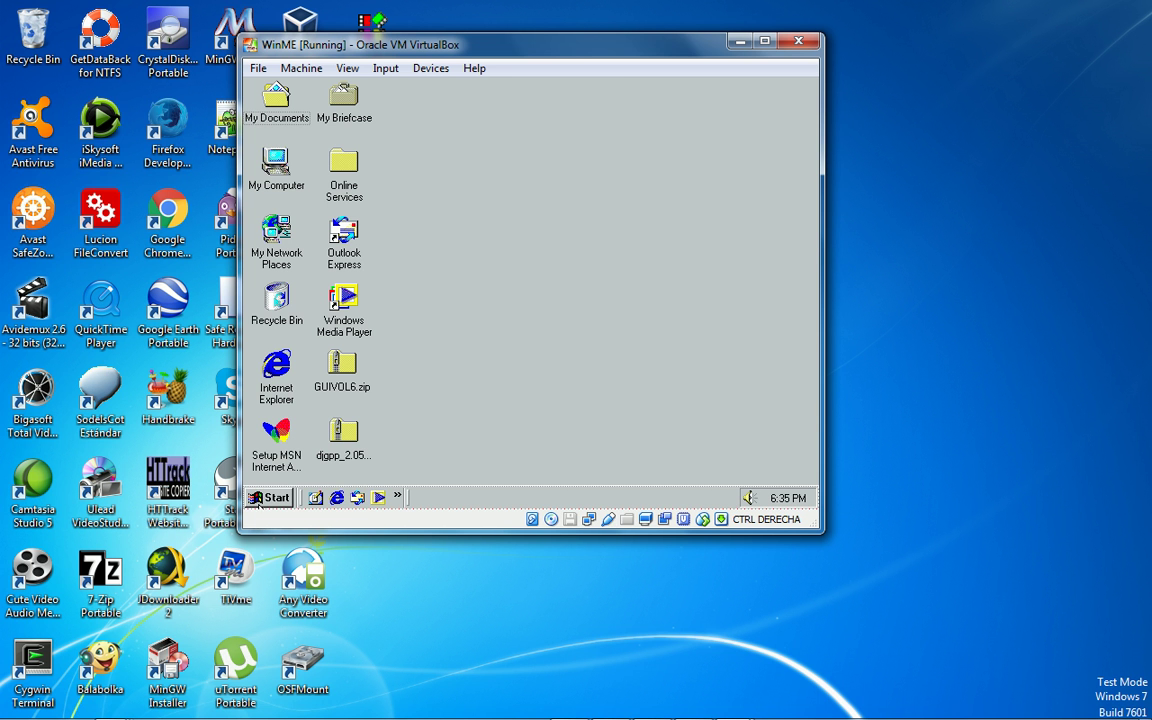
- Try to launch command from the Run dialog and dismiss the notice
{"action": "left_click", "coordinate": [268, 497]}
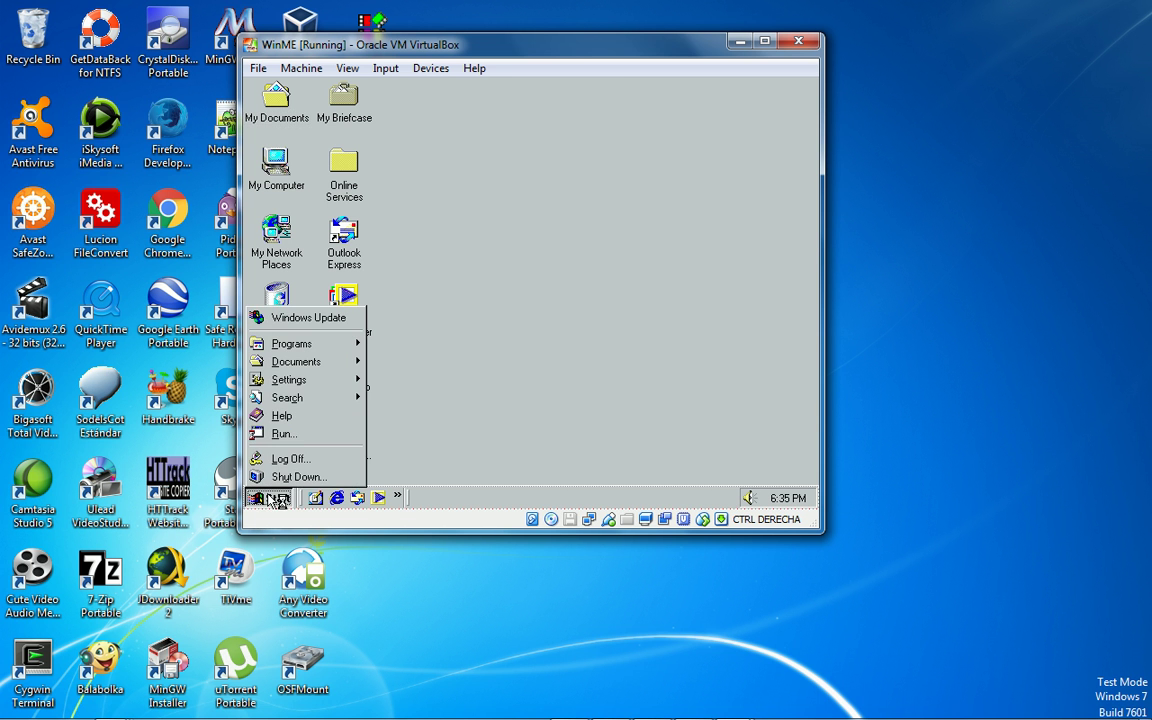
{"action": "left_click", "coordinate": [318, 436]}
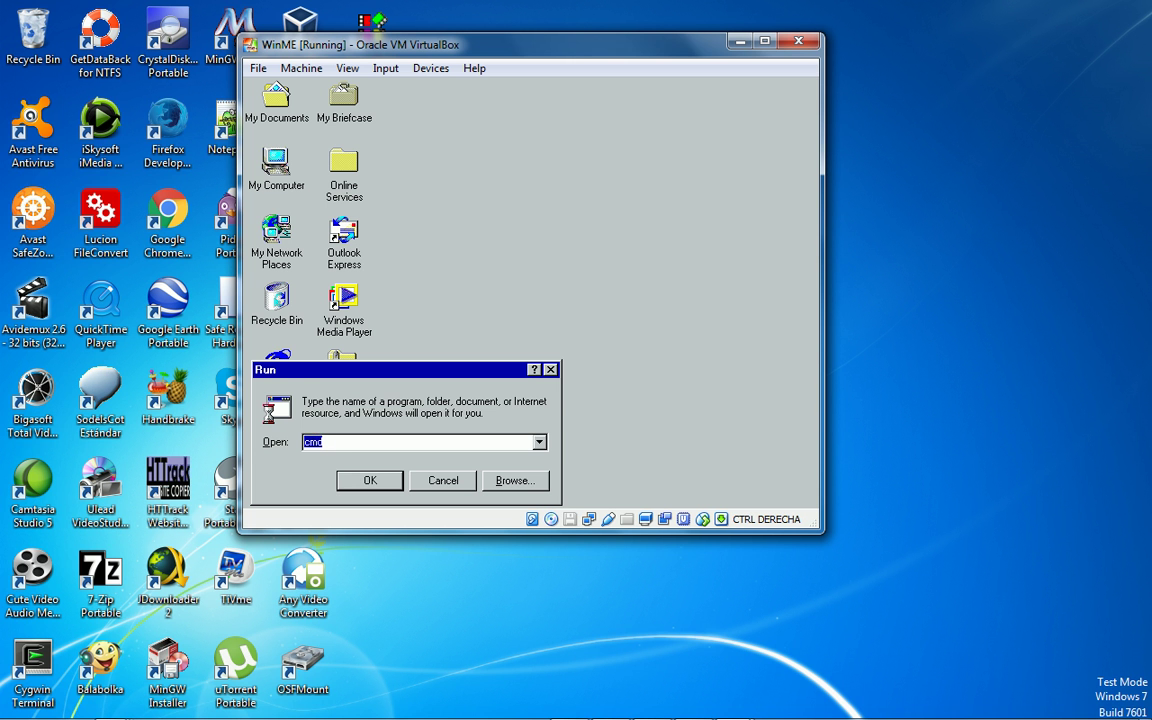
{"action": "type", "text": "command"}
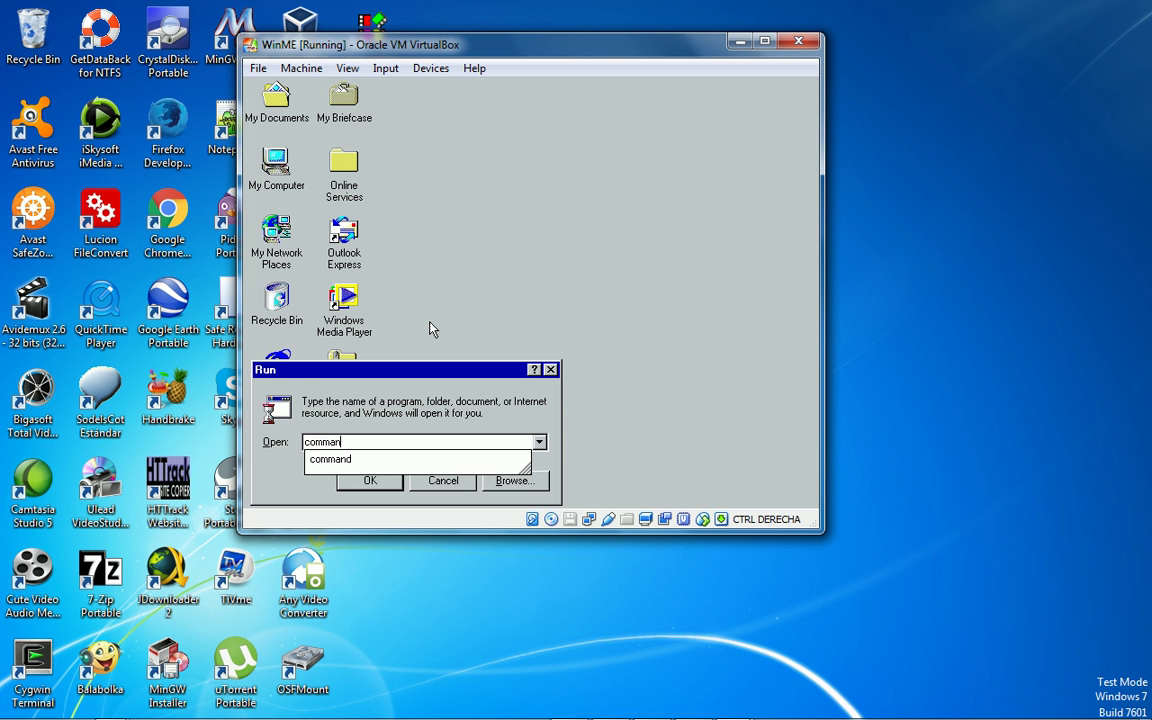
{"action": "key", "text": "Return"}
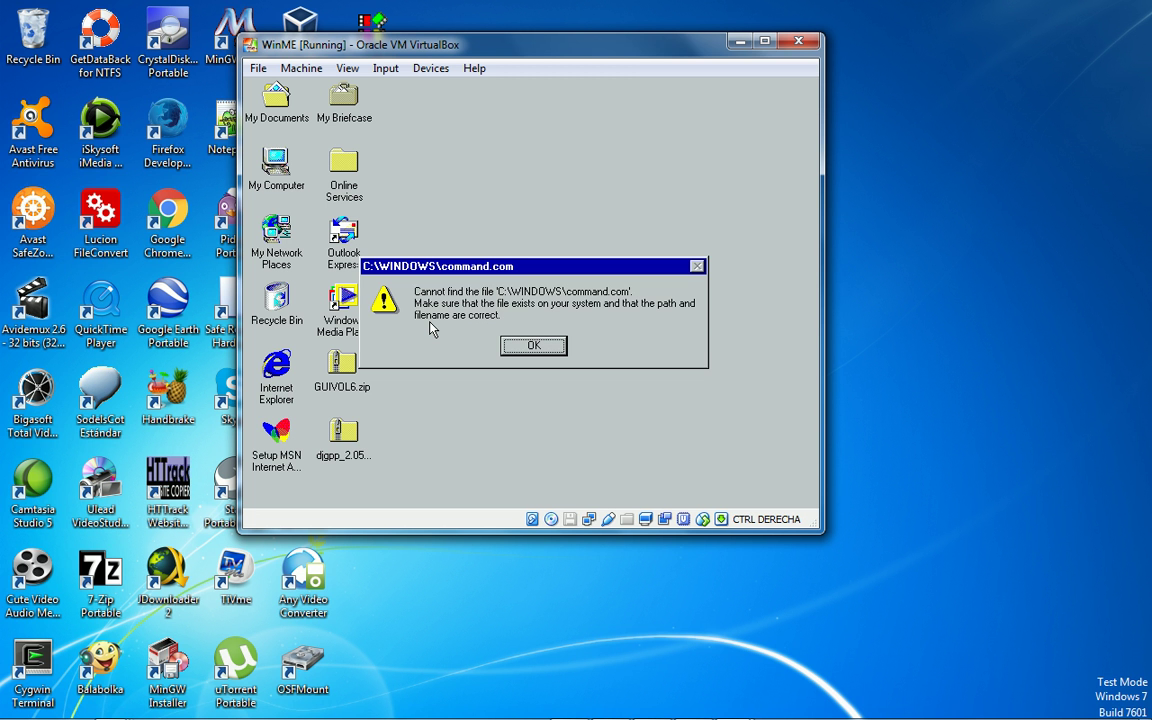
{"action": "key", "text": "Return"}
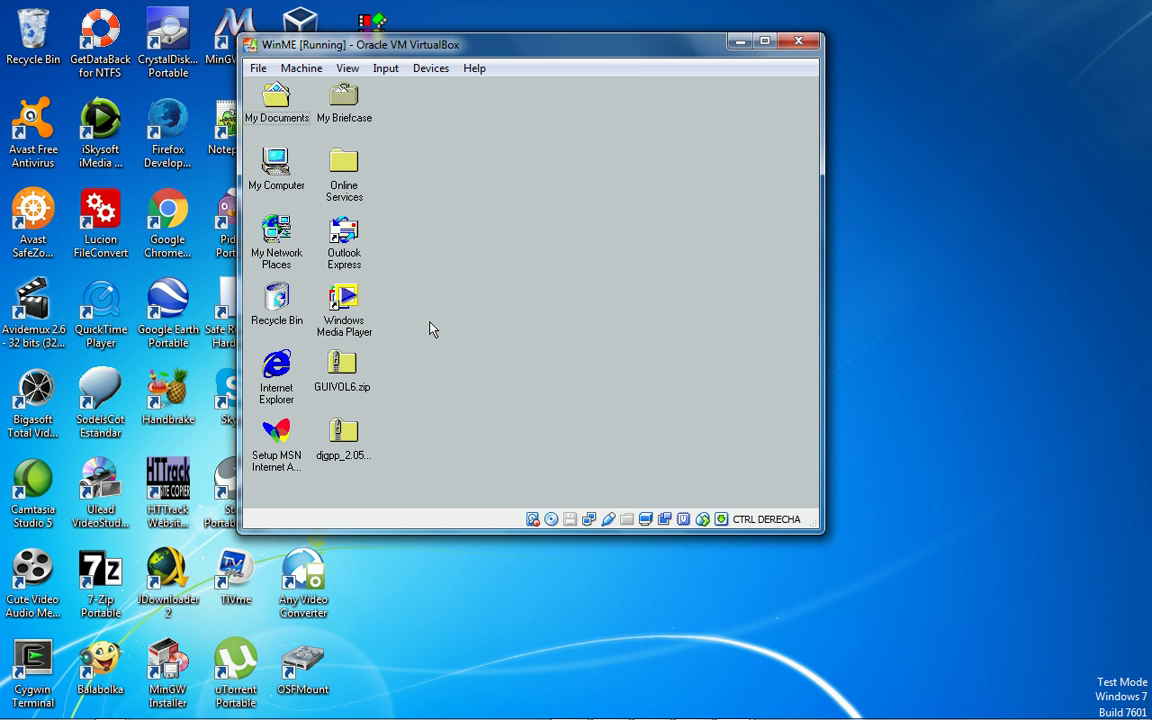
- Open a command prompt window by running cmd from the Run dialog
{"action": "key", "text": "ctrl+Escape"}
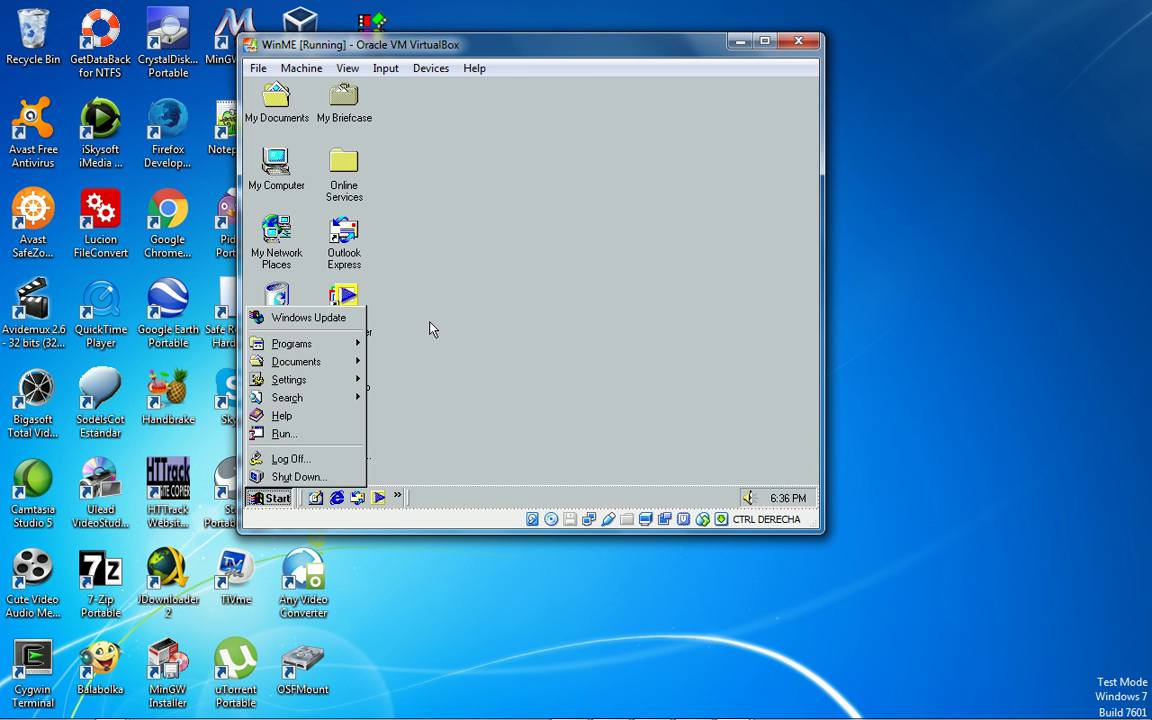
{"action": "left_click", "coordinate": [316, 434]}
{"action": "type", "text": "cmd"}
{"action": "key", "text": "Return"}
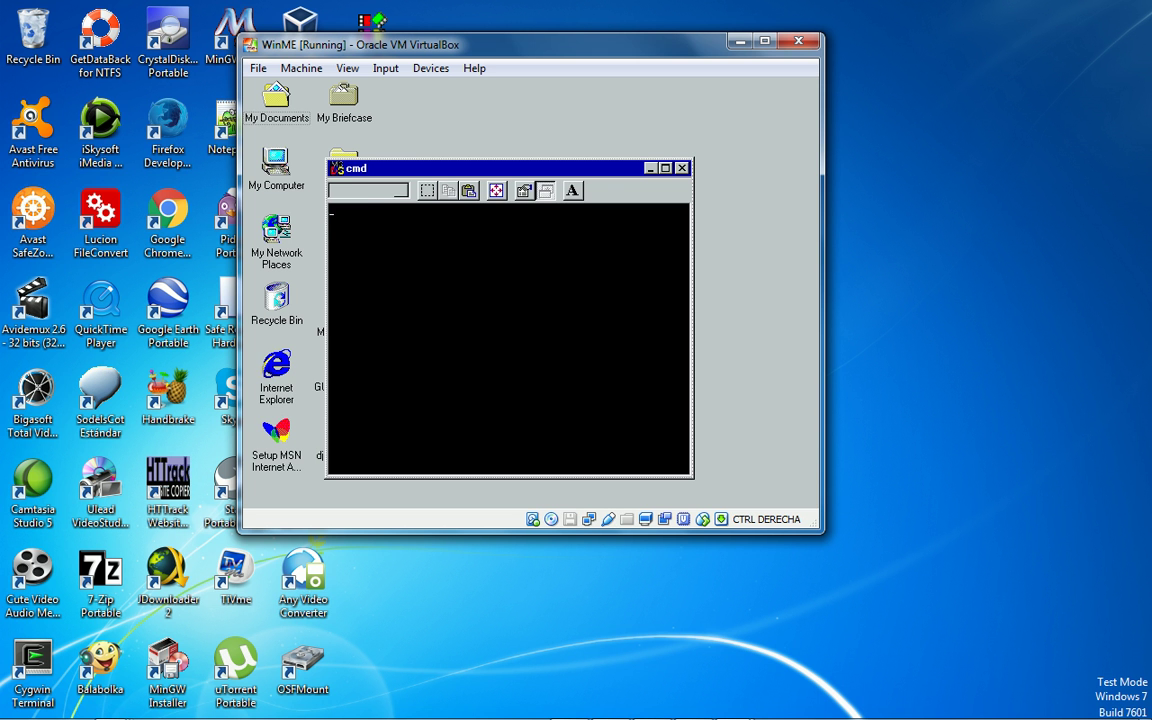
{"action": "type", "text": "copy "}
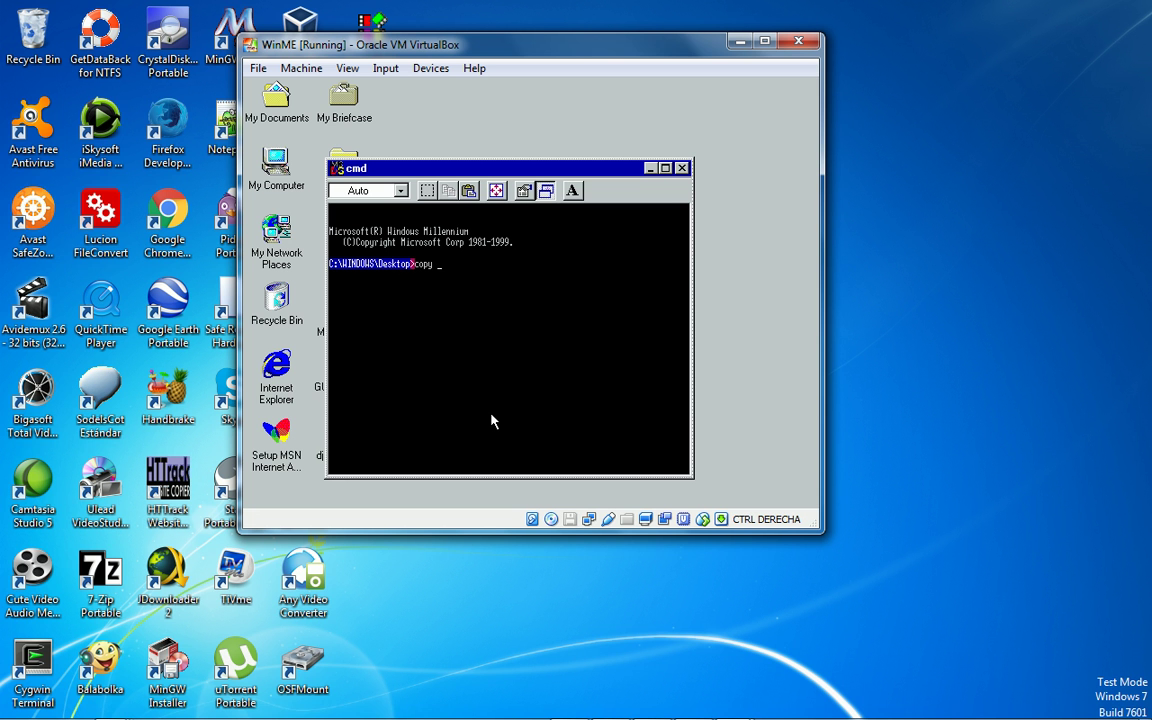
{"action": "type", "text": "cmd.com"}
{"action": "key", "text": "BackSpace"}
{"action": "key", "text": "BackSpace"}
{"action": "key", "text": "BackSpace"}
{"action": "key", "text": "BackSpace"}
{"action": "key", "text": "BackSpace"}
{"action": "key", "text": "BackSpace"}
{"action": "key", "text": "BackSpace"}
{"action": "key", "text": "BackSpace"}
{"action": "key", "text": "BackSpace"}
{"action": "key", "text": "BackSpace"}
{"action": "key", "text": "BackSpace"}
{"action": "key", "text": "BackSpace"}
- Move up to C:\WINDOWS, copy cmd.com to command.com there and exit the prompt
{"action": "type", "text": "cd.."}
{"action": "key", "text": "Return"}
{"action": "type", "text": "copy cmd.com "}
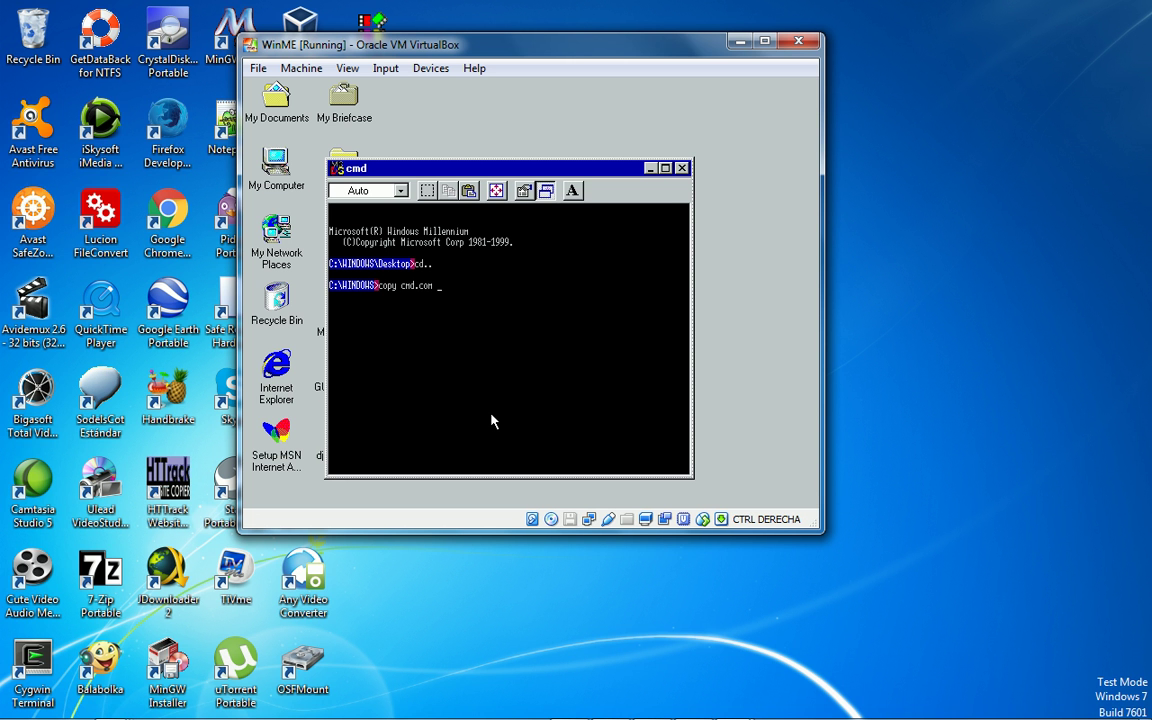
{"action": "type", "text": "oommand.com"}
{"action": "key", "text": "Return"}
{"action": "type", "text": "exit"}
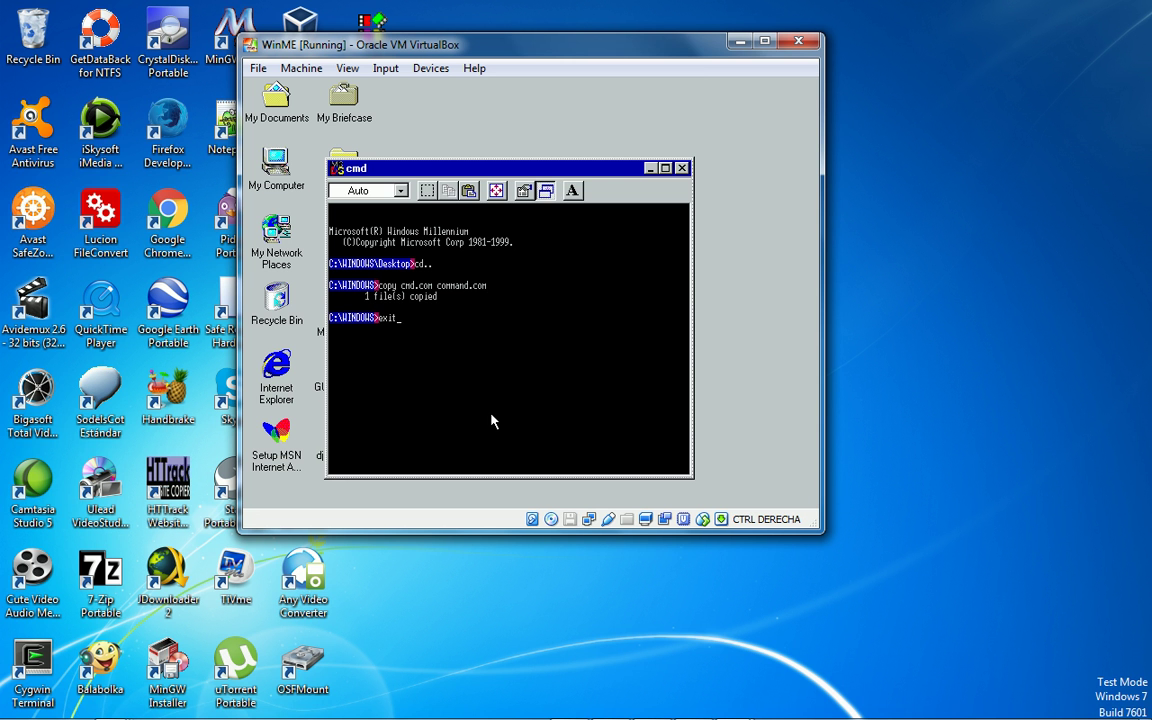
{"action": "key", "text": "Return"}
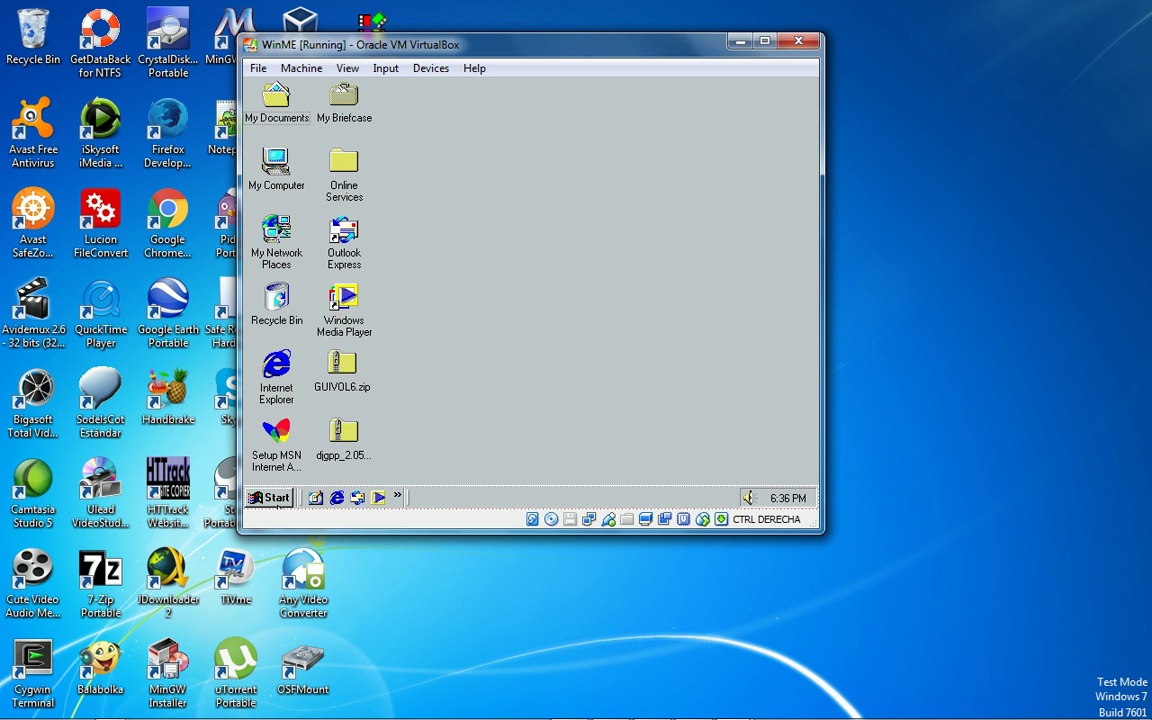
- Open an MS-DOS Prompt window by running command from the Run dialog
{"action": "left_click", "coordinate": [270, 497]}
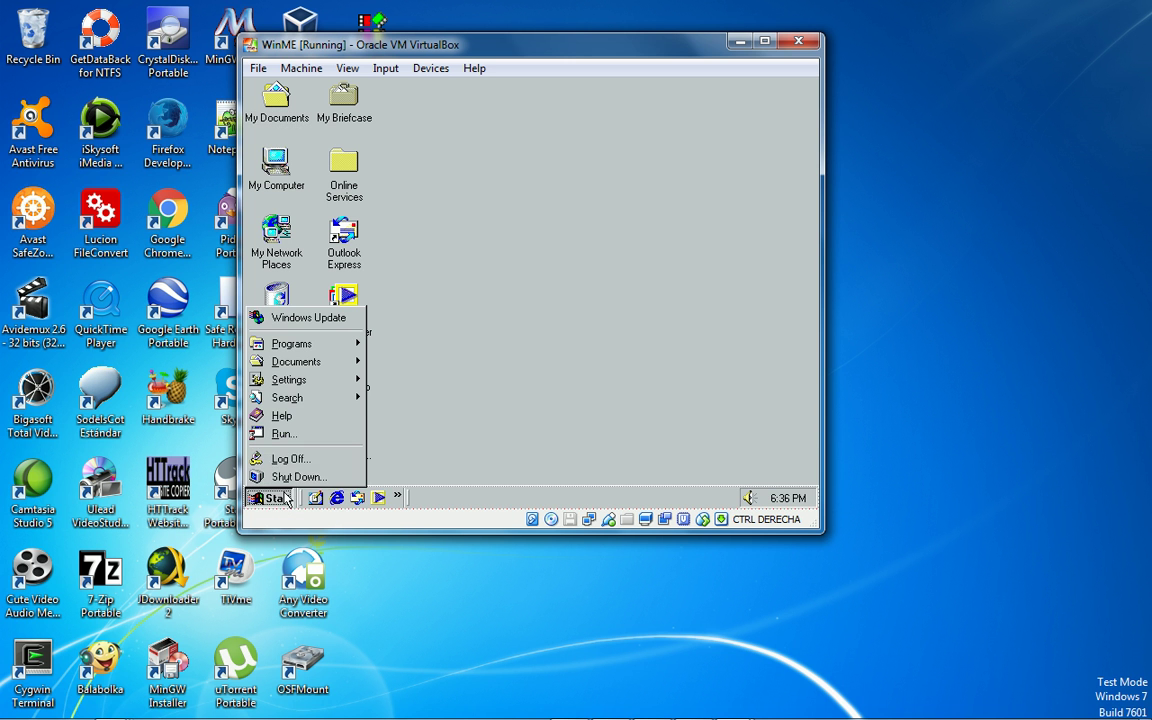
{"action": "left_click", "coordinate": [328, 441]}
{"action": "type", "text": "co"}
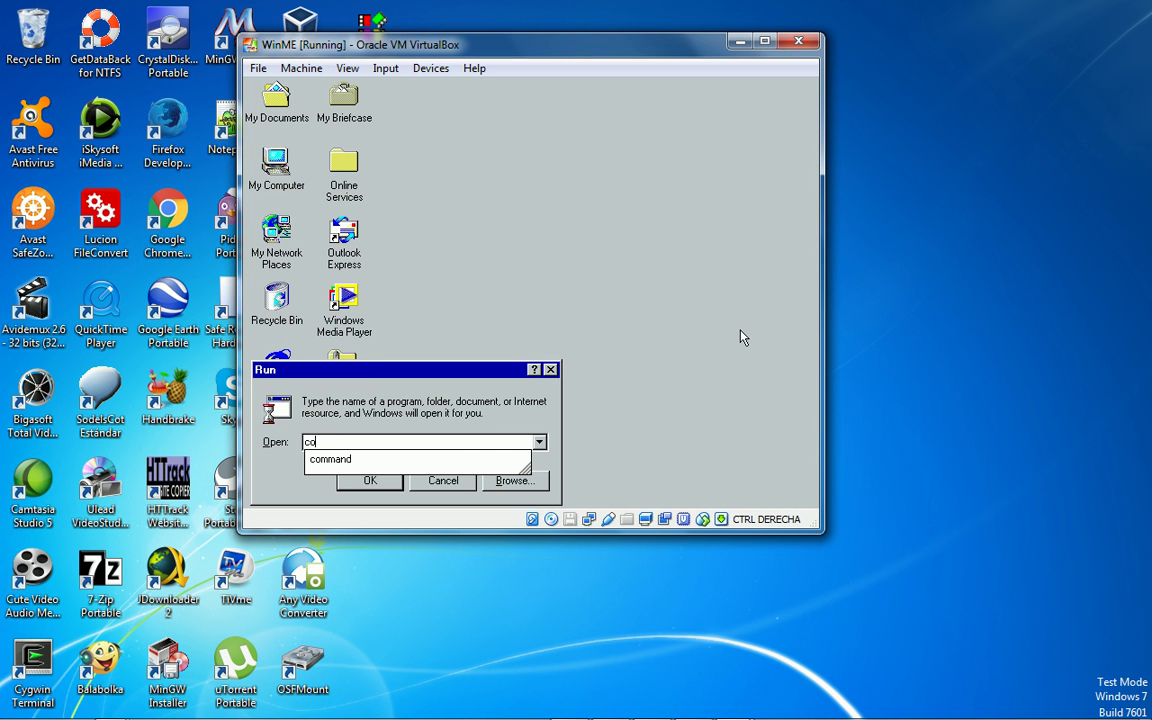
{"action": "type", "text": "mmand"}
{"action": "key", "text": "Return"}
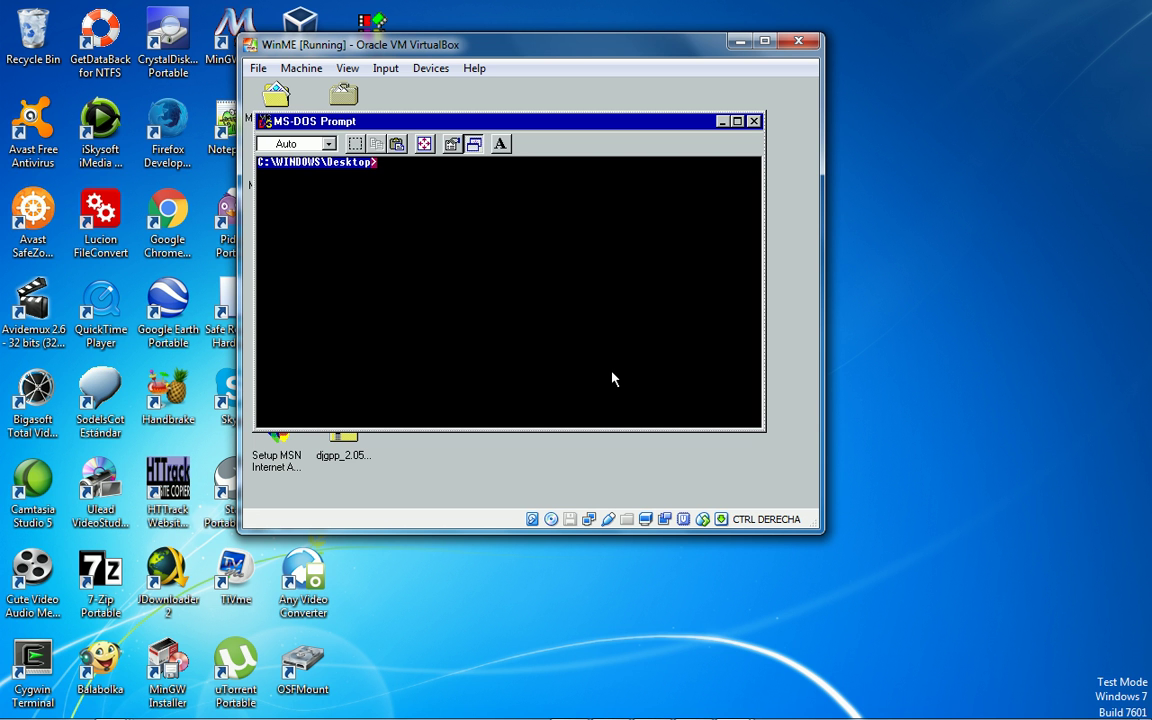
- Change from the Desktop folder up to the root of C: and run gcc to test the compiler
{"action": "type", "text": "cd.."}
{"action": "key", "text": "Return"}
{"action": "type", "text": "cd.."}
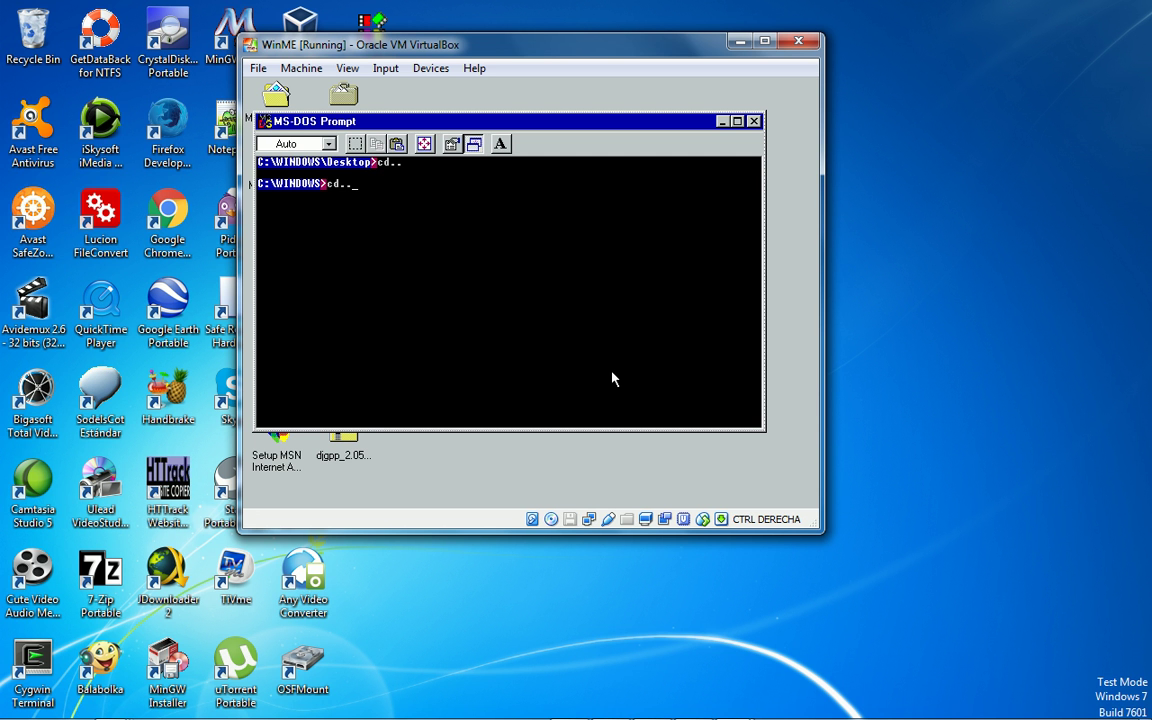
{"action": "key", "text": "Return"}
{"action": "type", "text": "cd"}
{"action": "key", "text": "BackSpace"}
{"action": "key", "text": "BackSpace"}
{"action": "key", "text": "BackSpace"}
{"action": "type", "text": "gcc"}
{"action": "key", "text": "Return"}
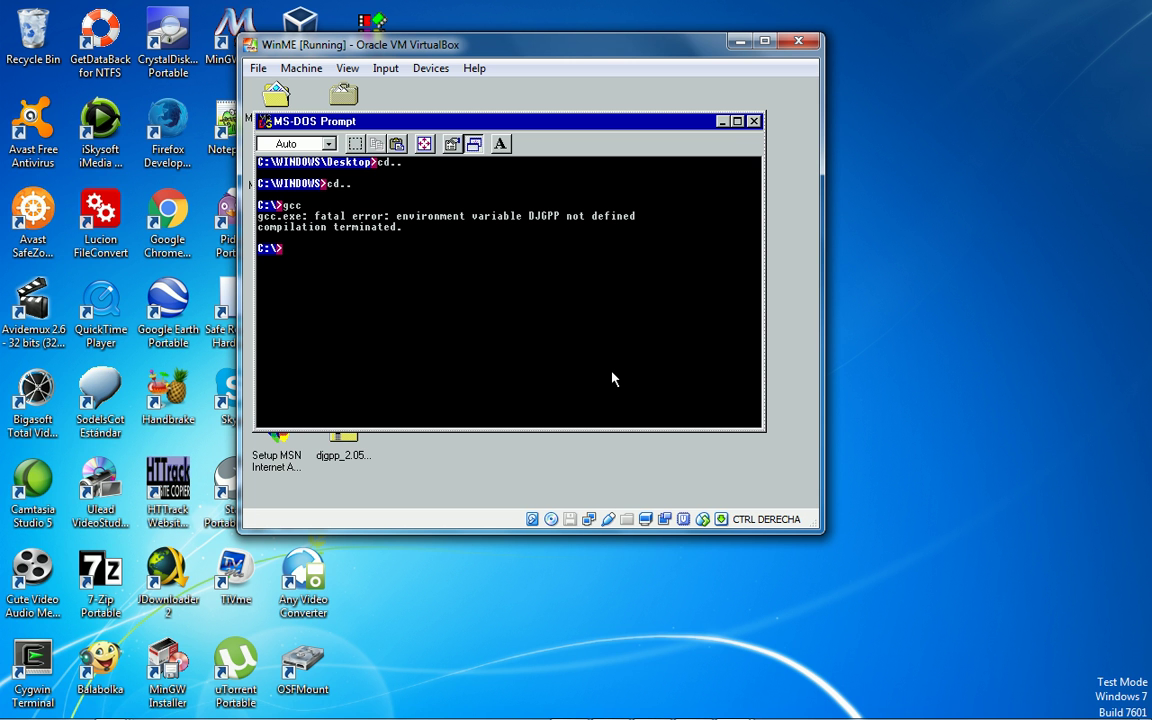
- Open autoexec.bat in Notepad, add the line SET DJGPP=C:\djgpp below the PATH lines, and save and close it
{"action": "type", "text": "notepad autoexec.bat"}
{"action": "key", "text": "Return"}
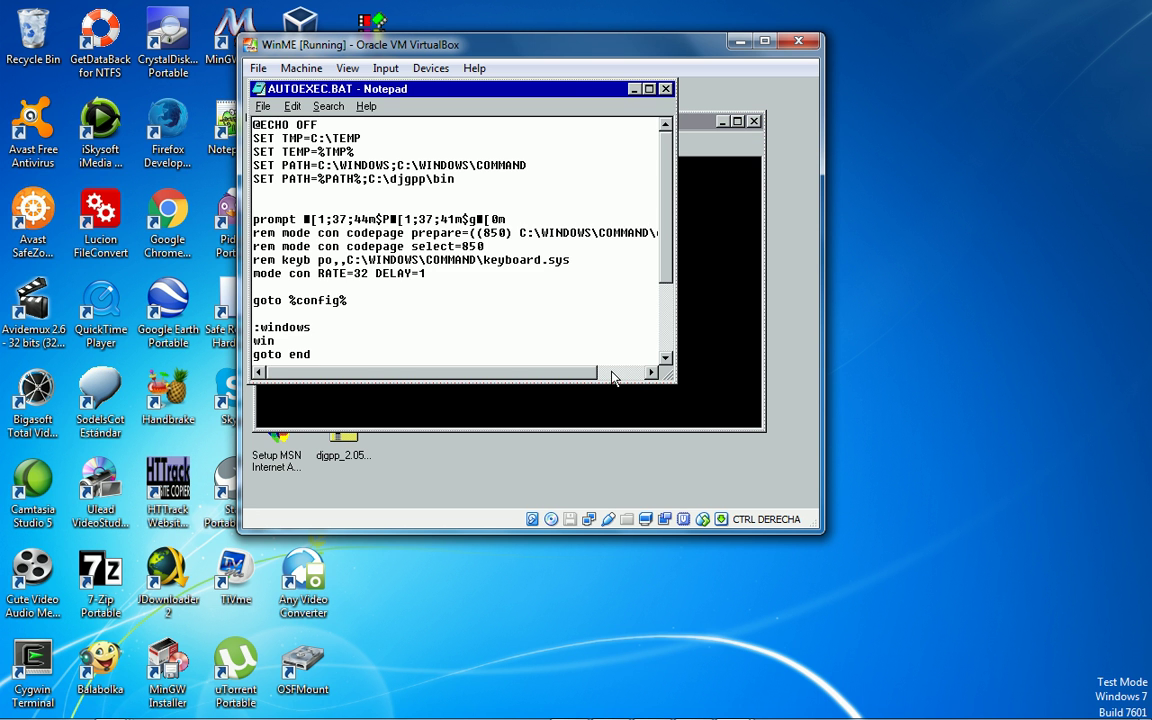
{"action": "key", "text": "Down"}
{"action": "key", "text": "Down"}
{"action": "key", "text": "Down"}
{"action": "key", "text": "Down"}
{"action": "key", "text": "End"}
{"action": "key", "text": "Return"}
{"action": "type", "text": "S"}
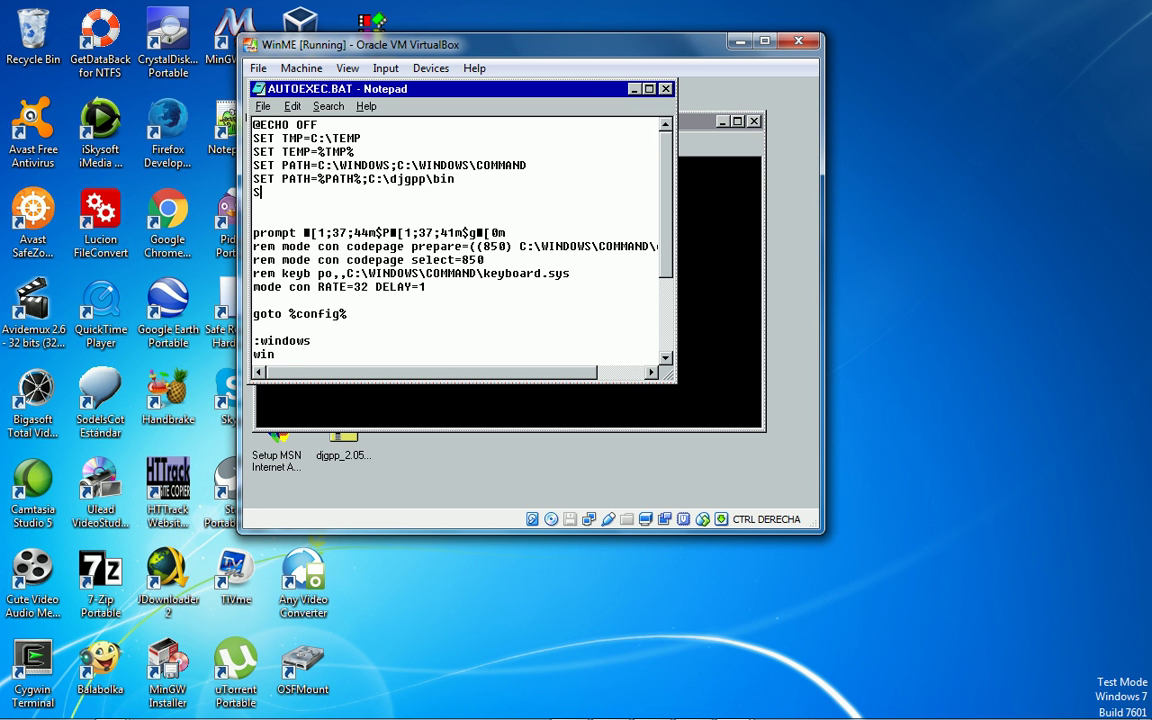
{"action": "type", "text": "ET DJGPP=C:\\djgpp"}
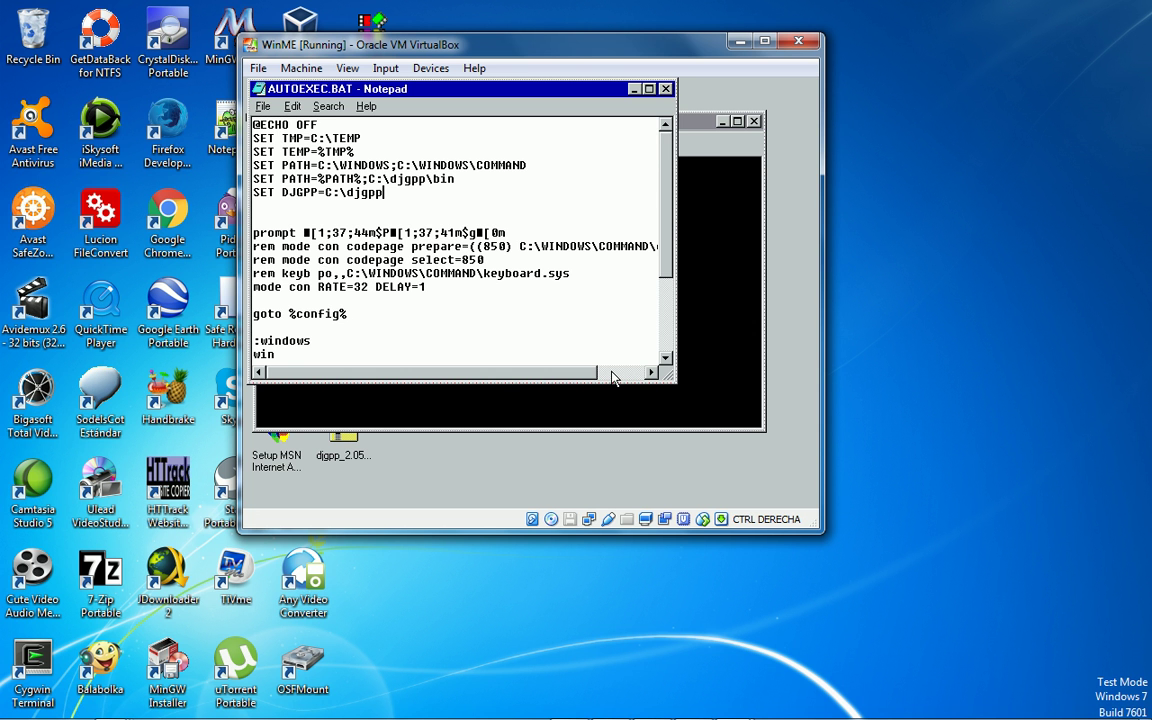
{"action": "key", "text": "alt+F4"}
{"action": "key", "text": "Return"}
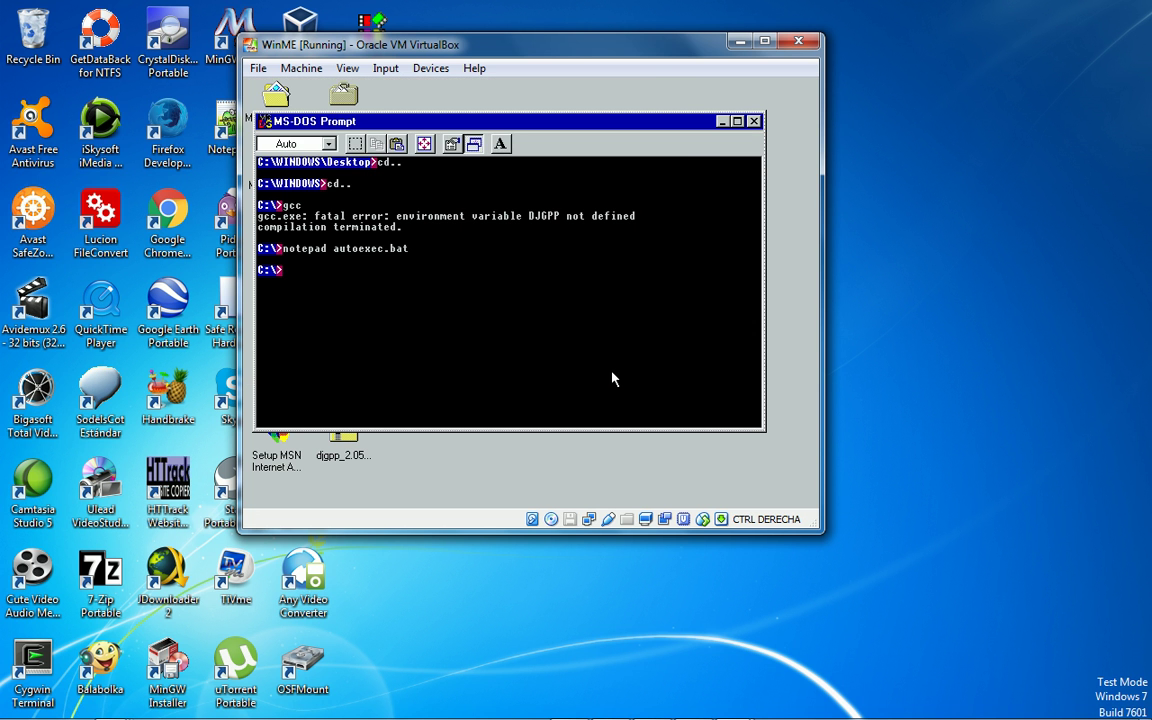
- Run autoexec to apply the new variable and test gcc again
{"action": "type", "text": "autoexec"}
{"action": "key", "text": "Return"}
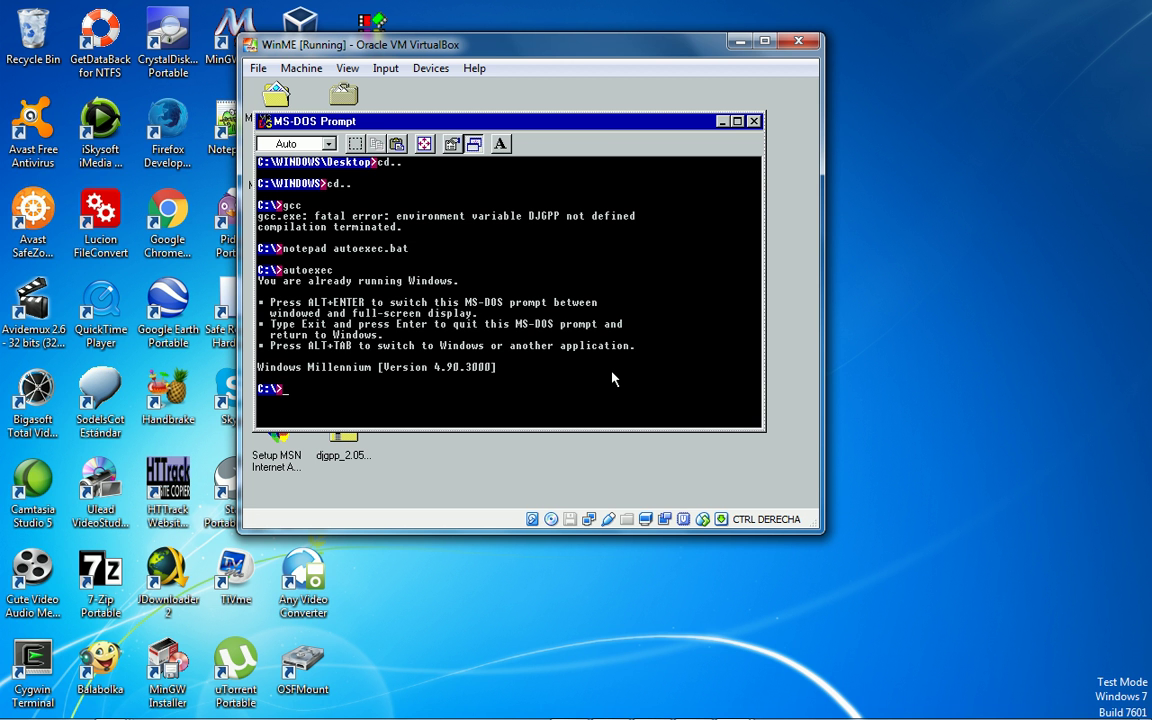
{"action": "type", "text": "gcc"}
{"action": "key", "text": "Return"}
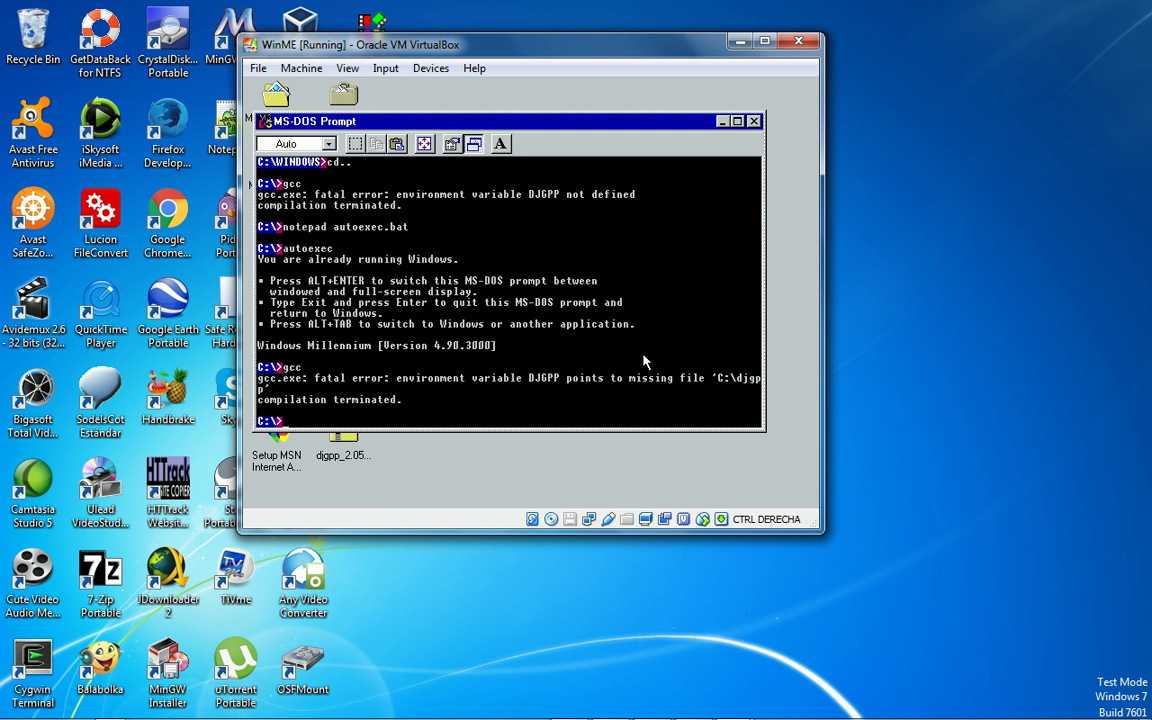
- Minimize the MS-DOS Prompt, open the C:\djgpp folder through My Computer and locate the djgpp.env file
{"action": "left_click", "coordinate": [721, 122]}
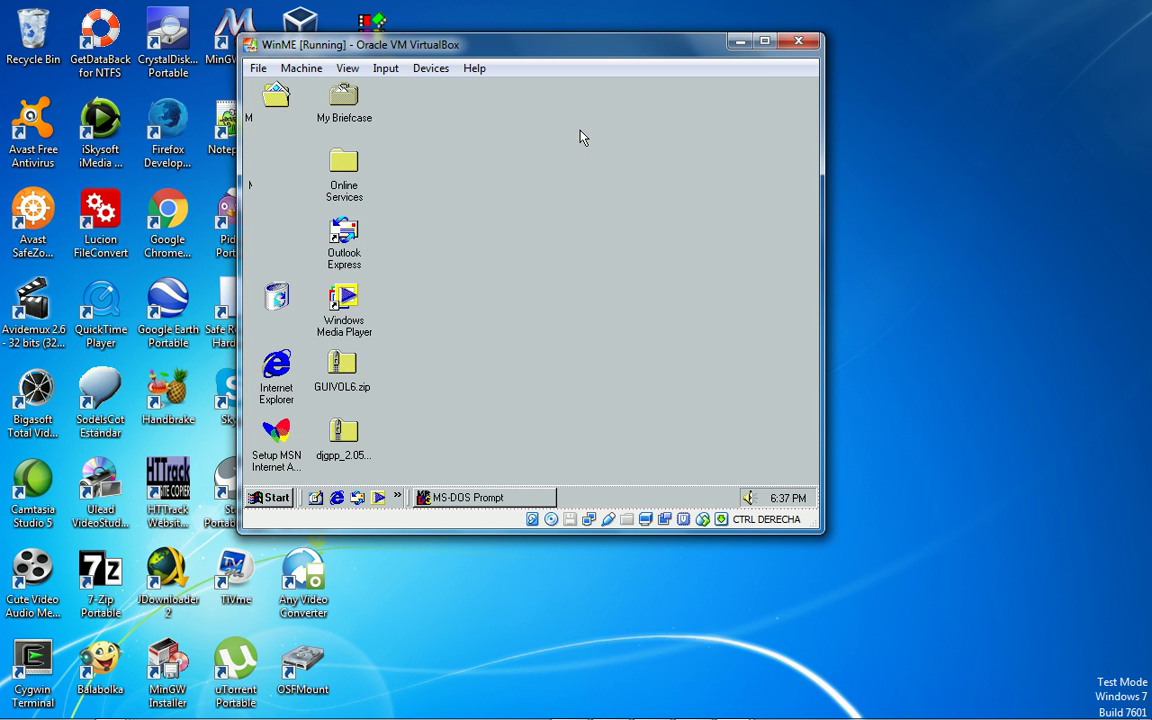
{"action": "double_click", "coordinate": [270, 163]}
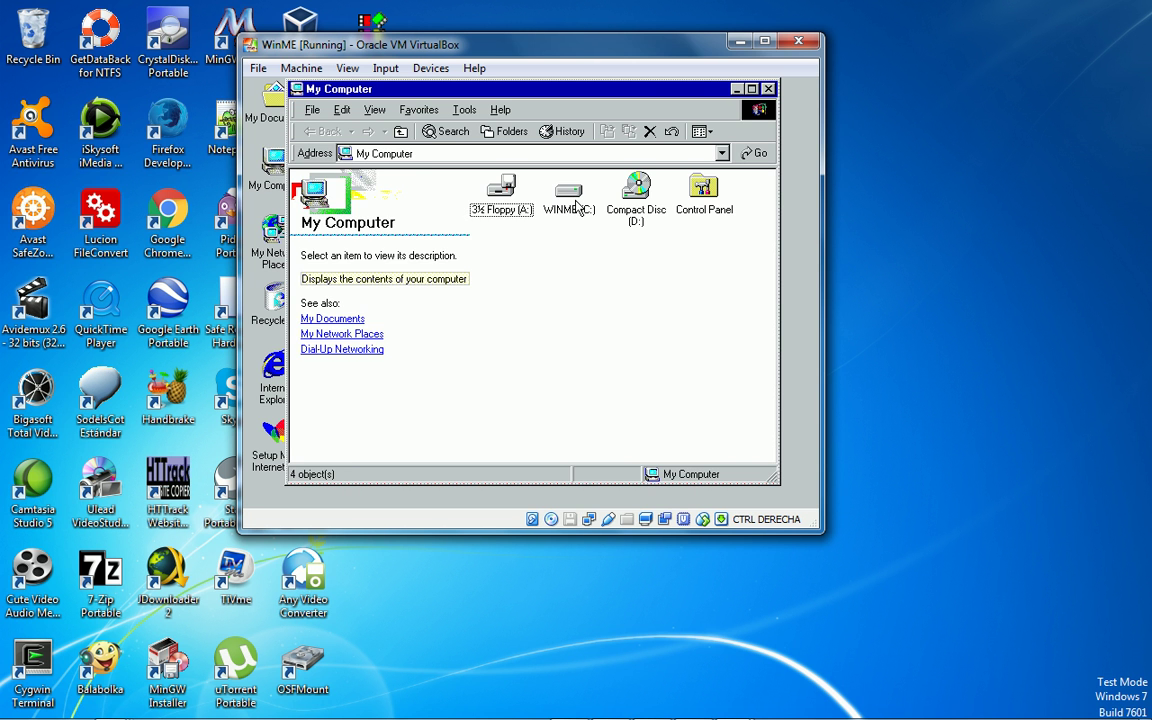
{"action": "left_click", "coordinate": [574, 203]}
{"action": "double_click", "coordinate": [570, 200]}
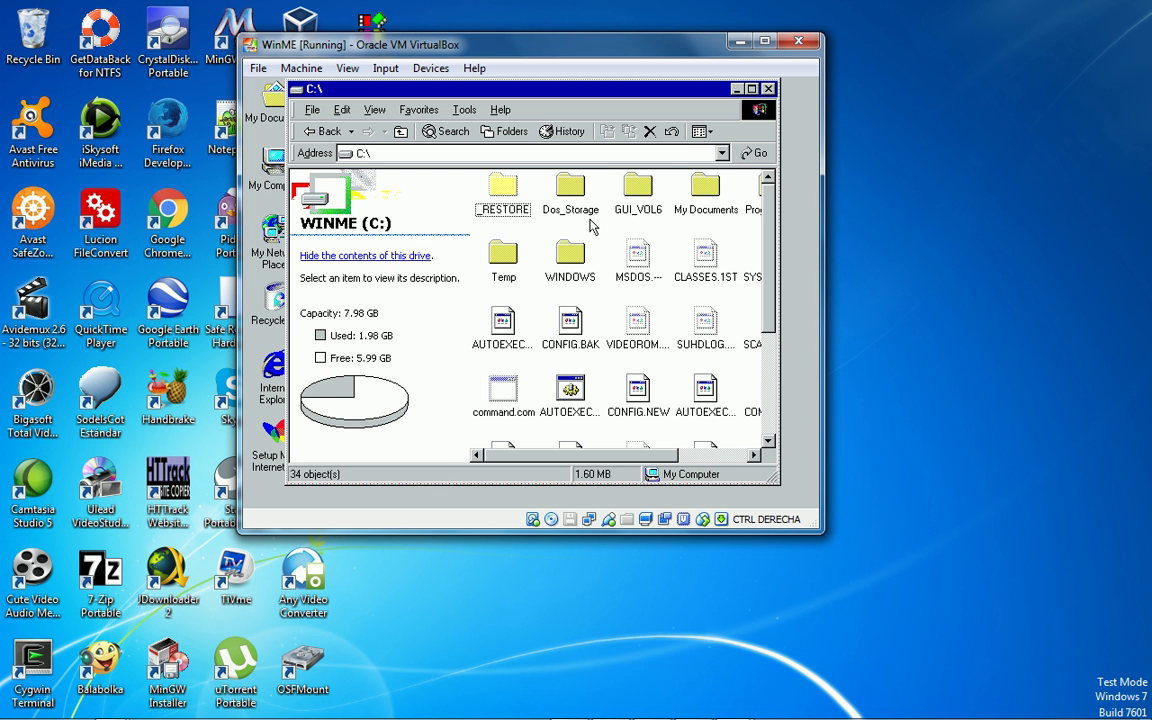
{"action": "key", "text": "Right"}
{"action": "key", "text": "Right"}
{"action": "key", "text": "Right"}
{"action": "key", "text": "Right"}
{"action": "key", "text": "Right"}
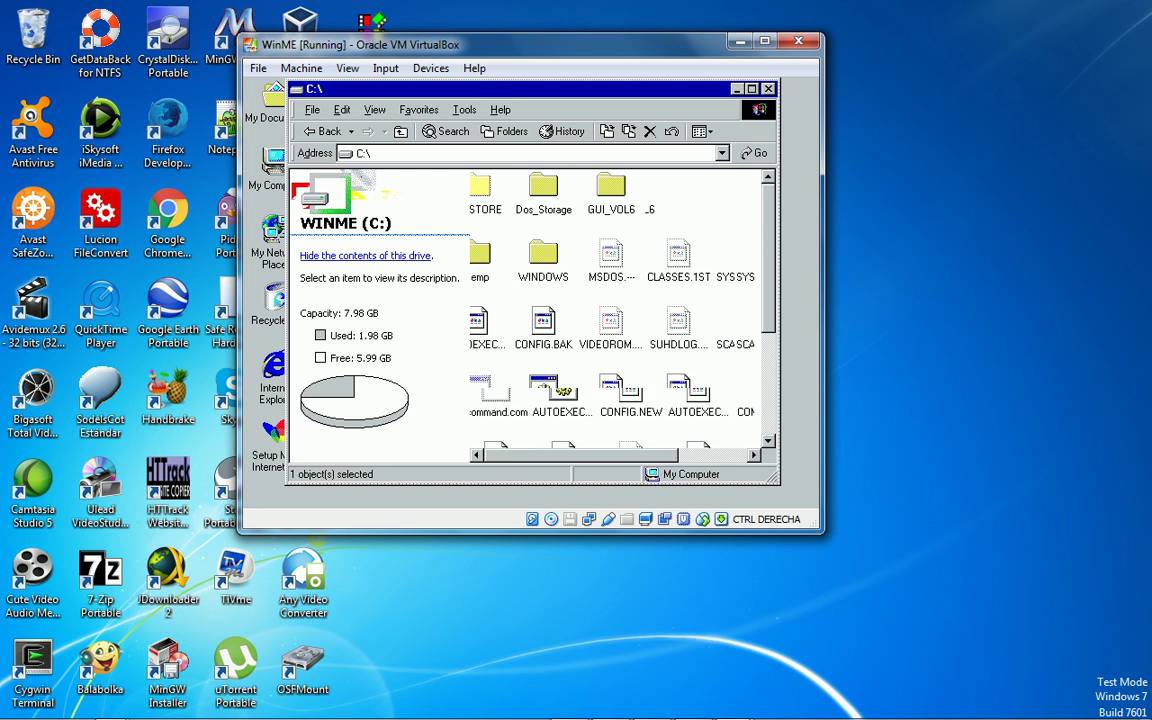
{"action": "key", "text": "Right"}
{"action": "key", "text": "Right"}
{"action": "key", "text": "Right"}
{"action": "key", "text": "Right"}
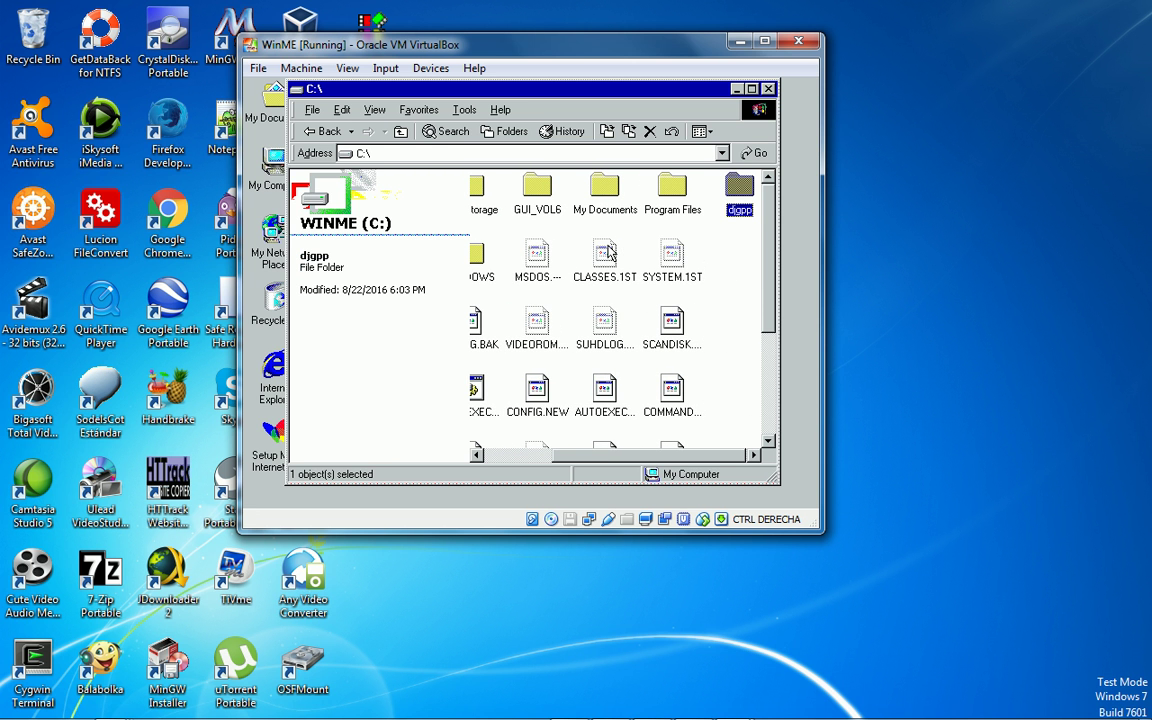
{"action": "double_click", "coordinate": [667, 182]}
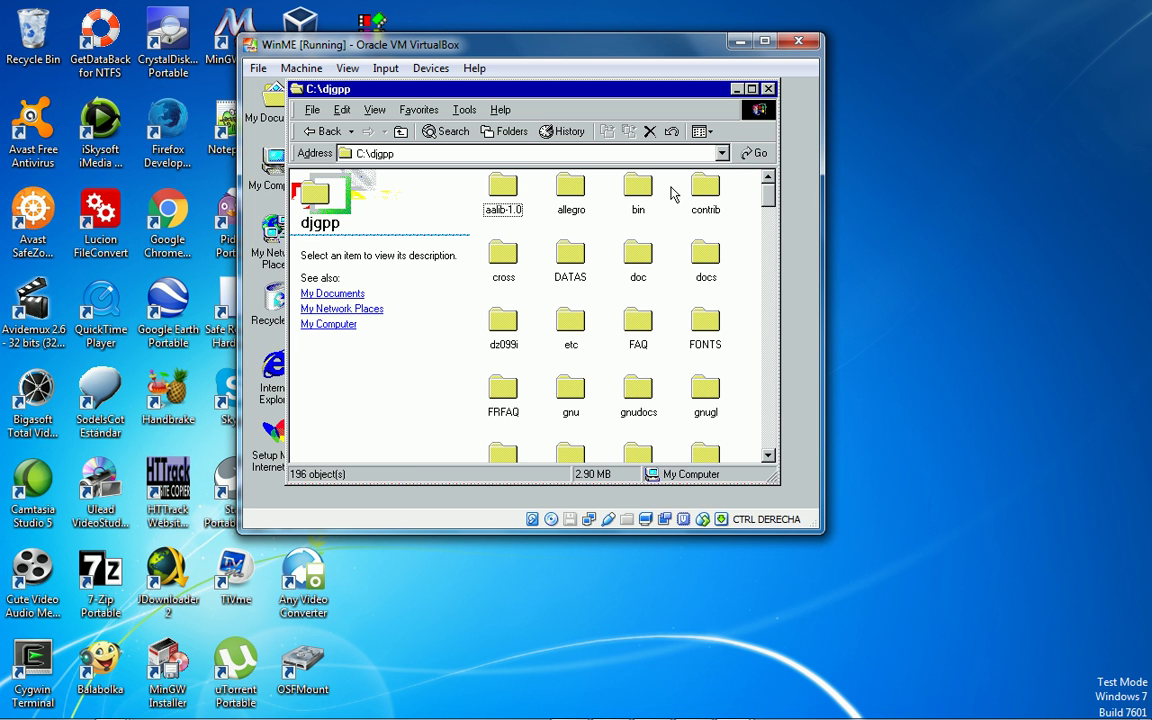
{"action": "key", "text": "End"}
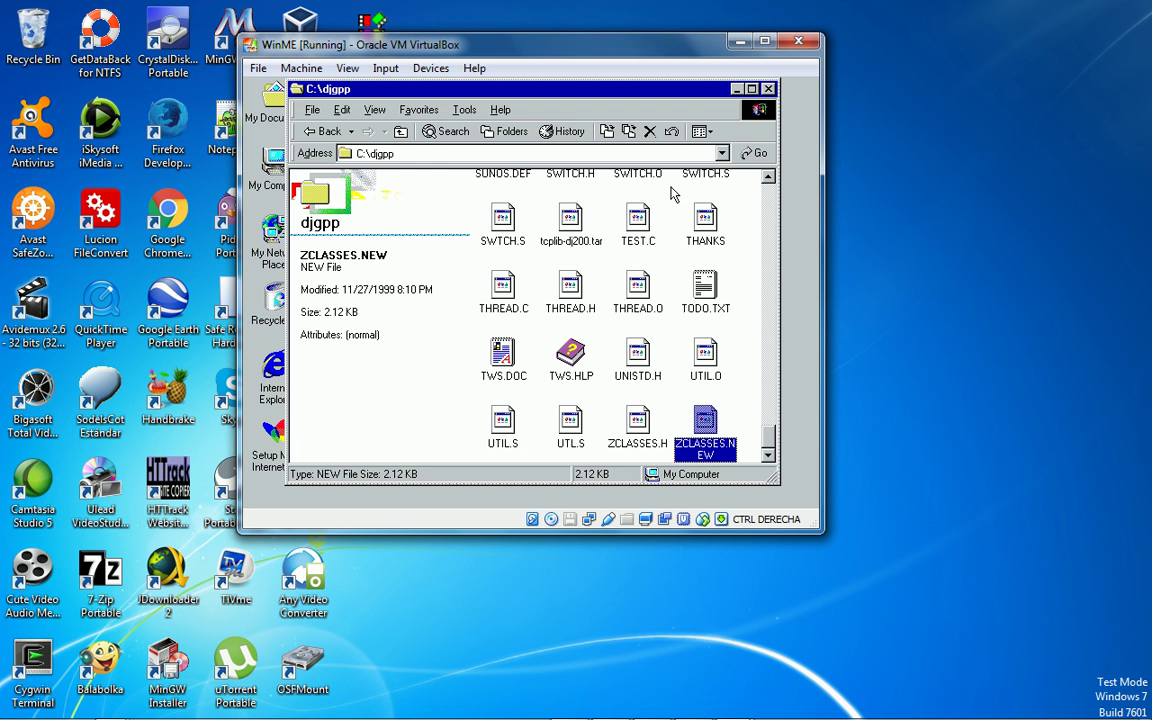
{"action": "key", "text": "d"}
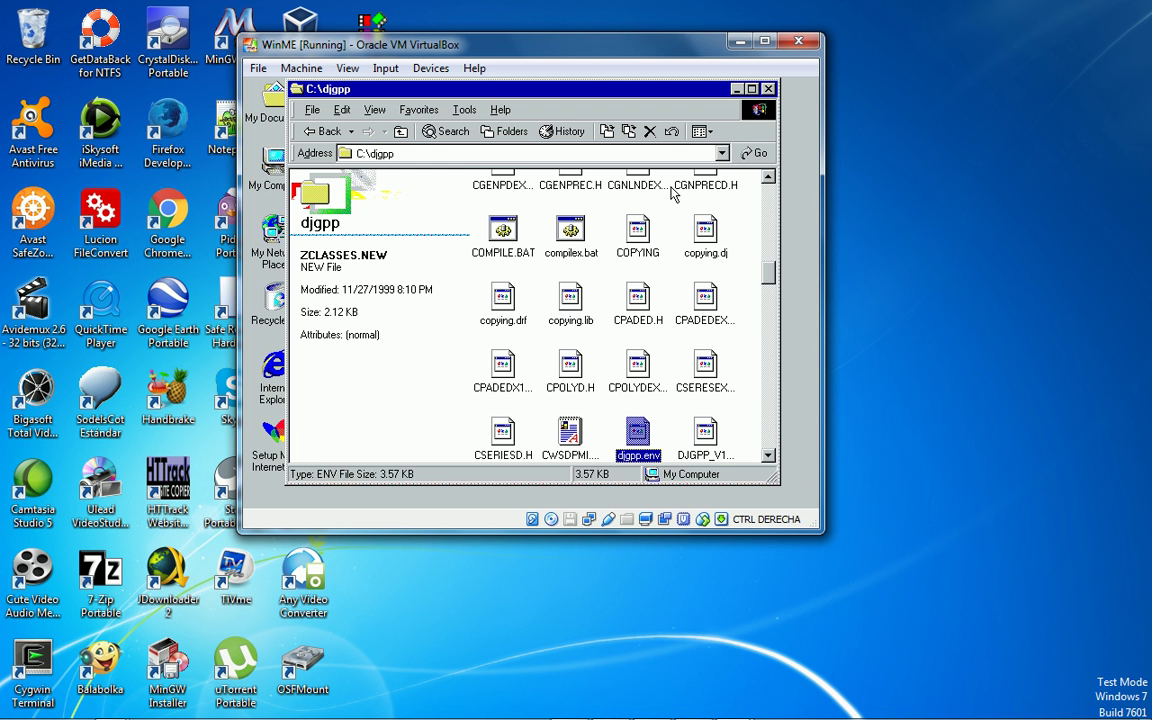
- Change the DJGPP line in autoexec.bat to SET DJGPP=C:\djgpp\djgpp.env using Notepad, and save and close the file
{"action": "key", "text": "alt+Tab"}
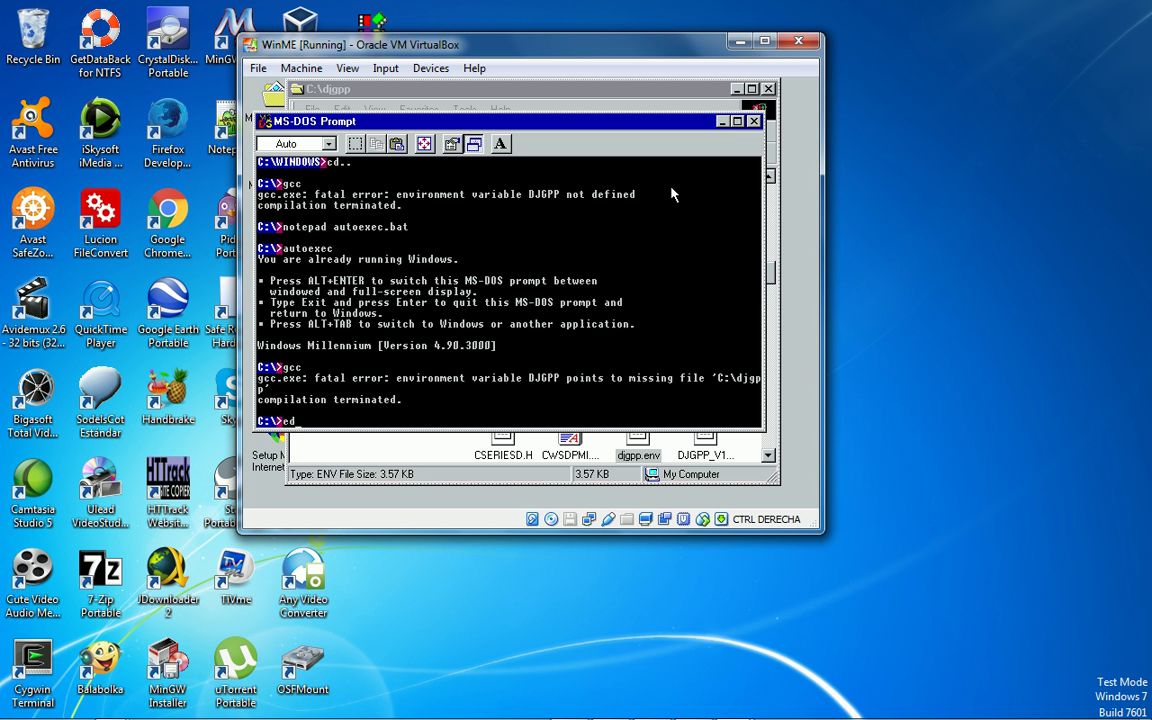
{"action": "type", "text": "notepad s"}
{"action": "type", "text": "utoexec.bat"}
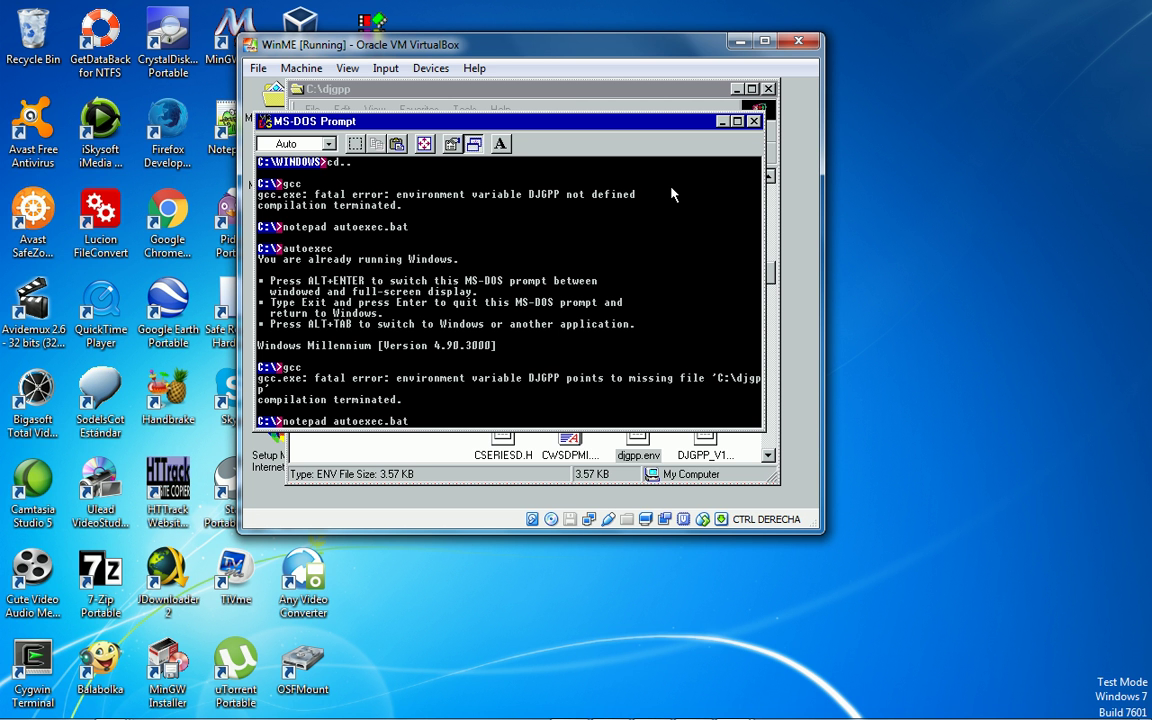
{"action": "key", "text": "Return"}
{"action": "key", "text": "Down"}
{"action": "key", "text": "Down"}
{"action": "key", "text": "Down"}
{"action": "key", "text": "Down"}
{"action": "key", "text": "Down"}
{"action": "key", "text": "End"}
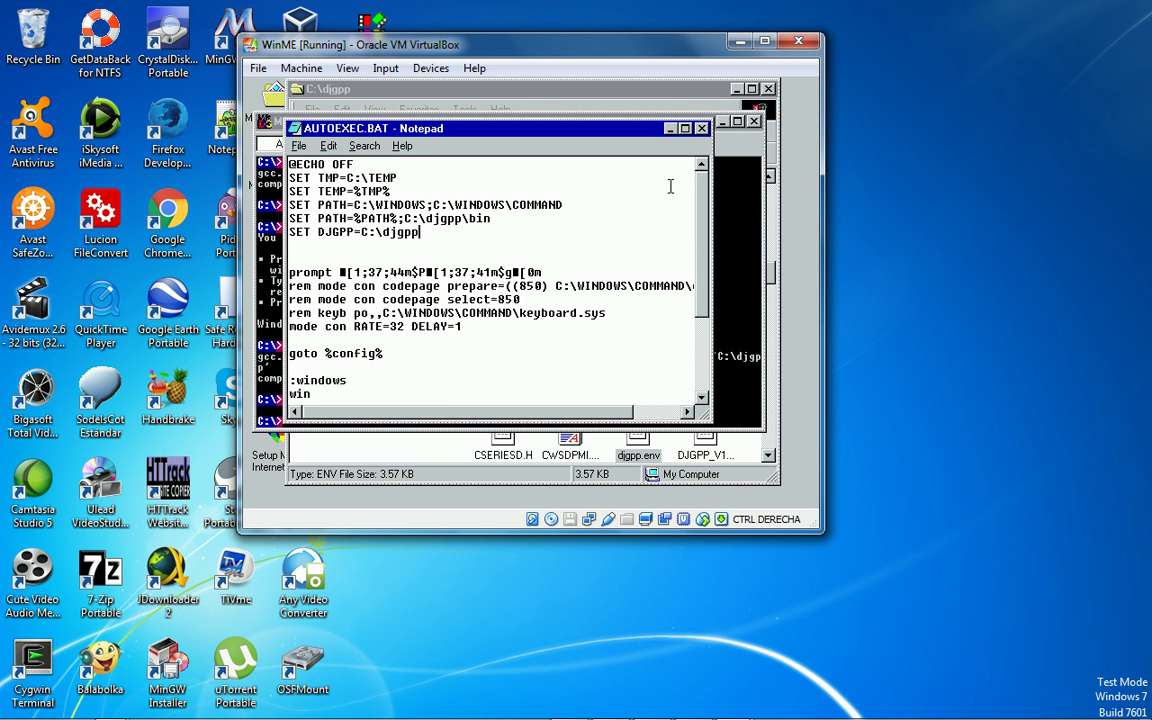
{"action": "key", "text": "BackSpace"}
{"action": "type", "text": "p\\djgpp.env"}
{"action": "key", "text": "alt+F4"}
{"action": "key", "text": "Return"}
- Return to the C:\djgpp folder window and check djgpp.env and its neighbouring files
{"action": "key", "text": "alt+Tab"}
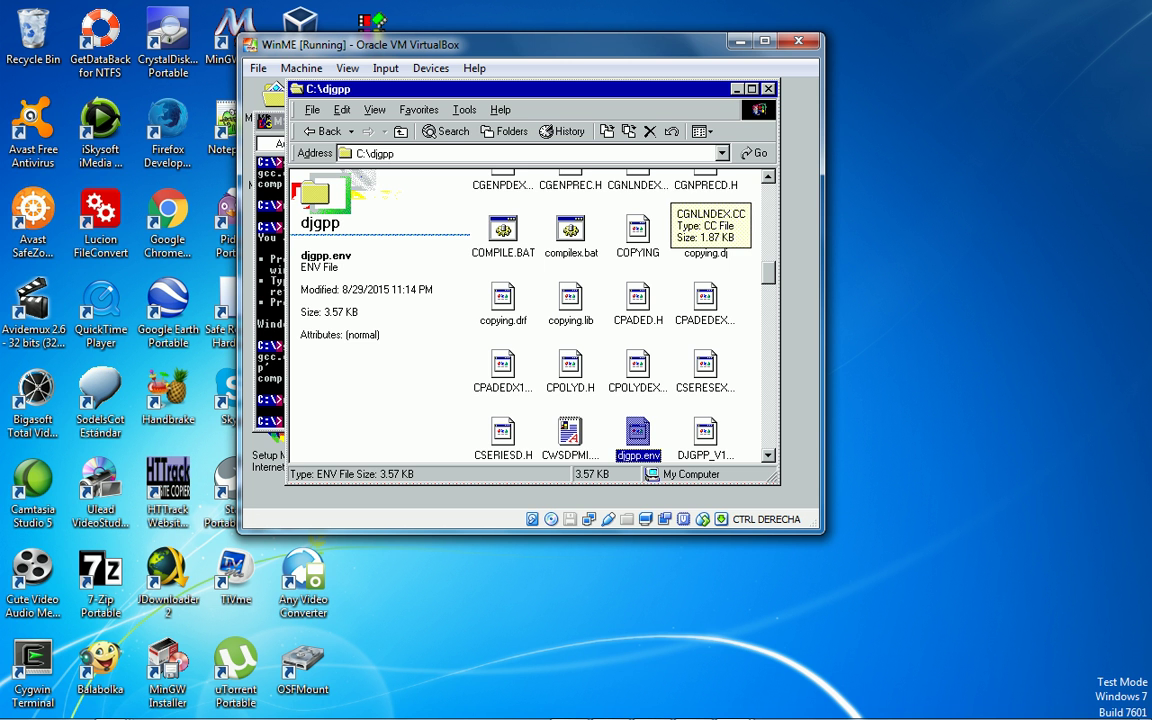
{"action": "key", "text": "Right"}
{"action": "key", "text": "Left"}
{"action": "key", "text": "Left"}
{"action": "key", "text": "Left"}
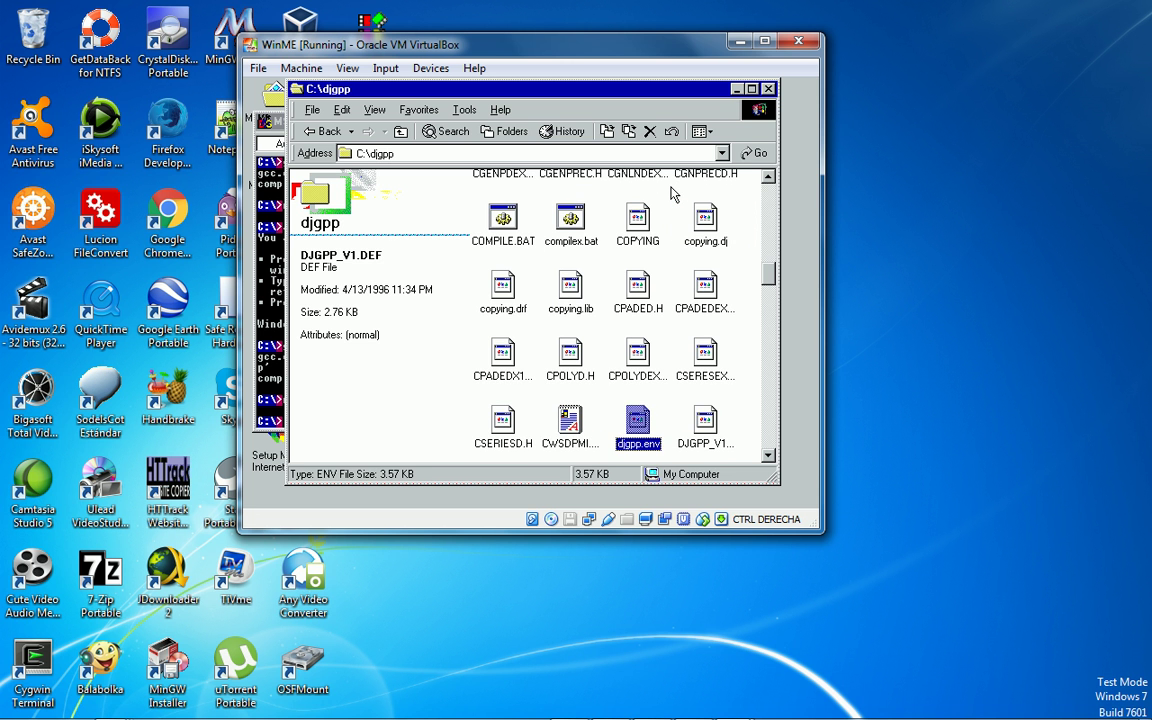
- Return to the MS-DOS Prompt, run autoexec to apply the corrected DJGPP variable, and test gcc
{"action": "key", "text": "Down"}
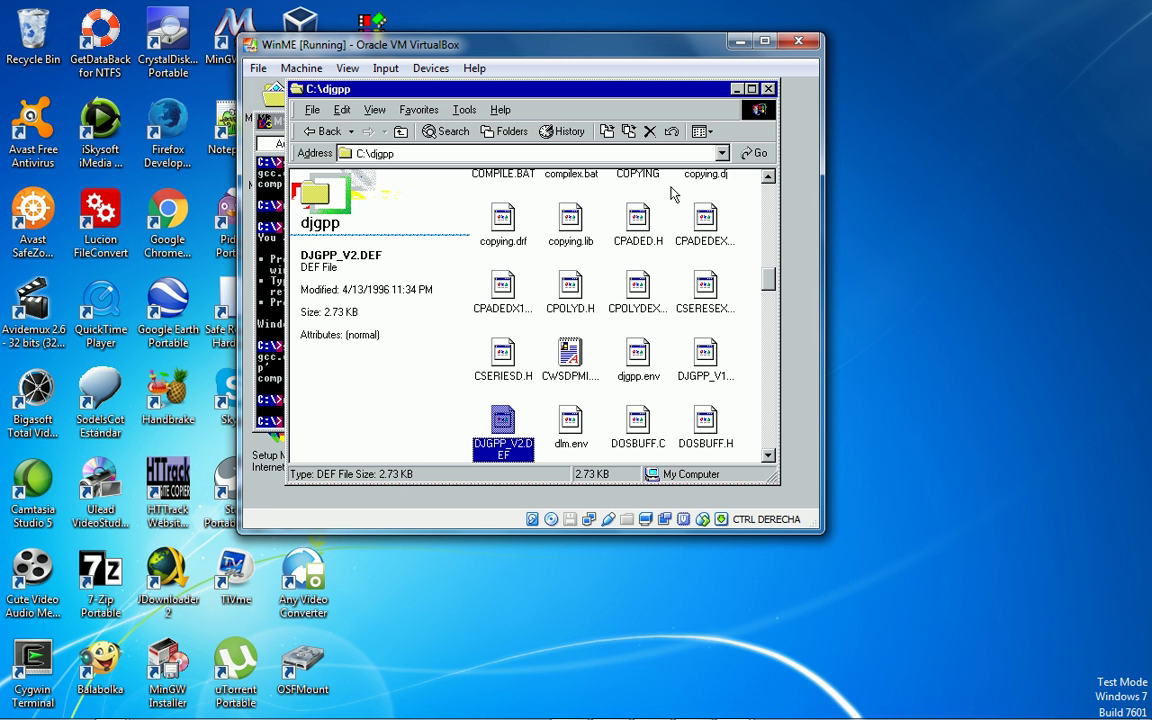
{"action": "key", "text": "alt+Tab"}
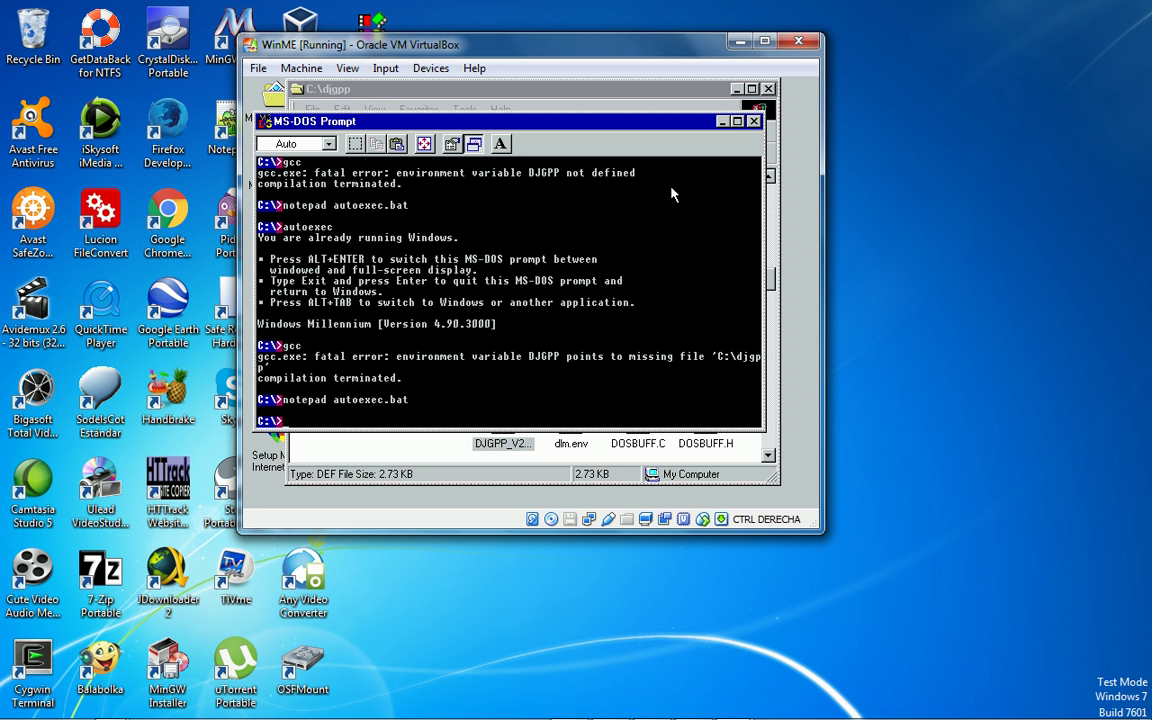
{"action": "type", "text": "autoexec"}
{"action": "key", "text": "Return"}
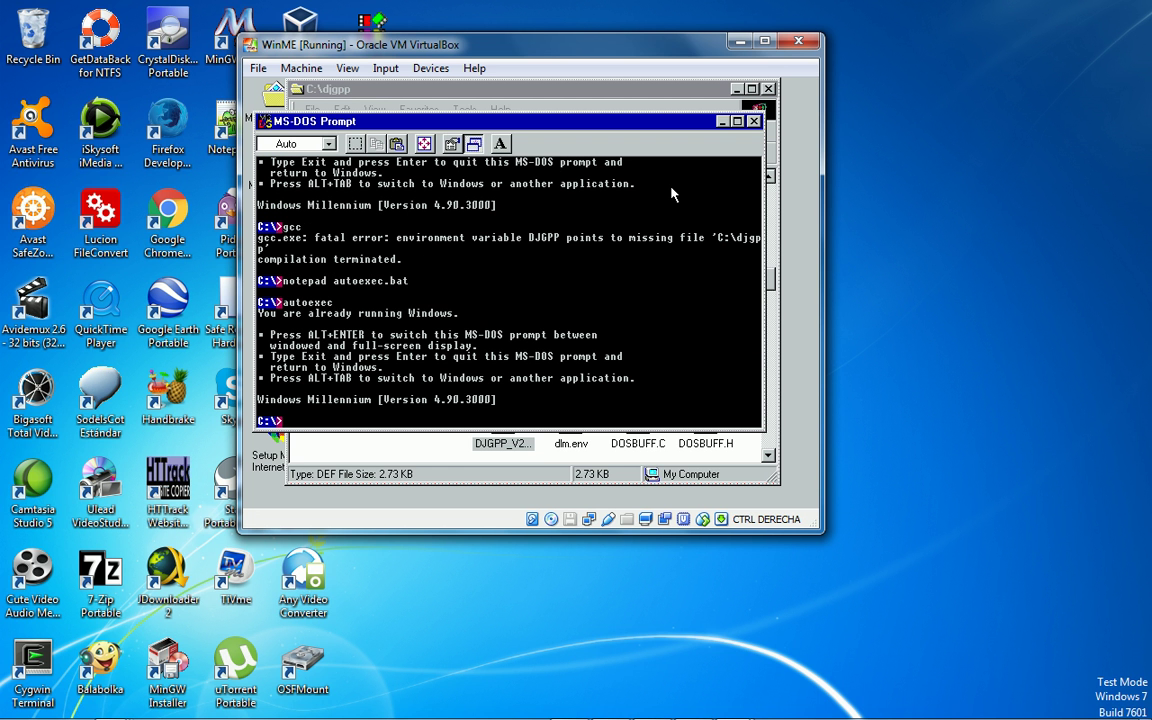
{"action": "type", "text": "gcc"}
{"action": "key", "text": "Return"}
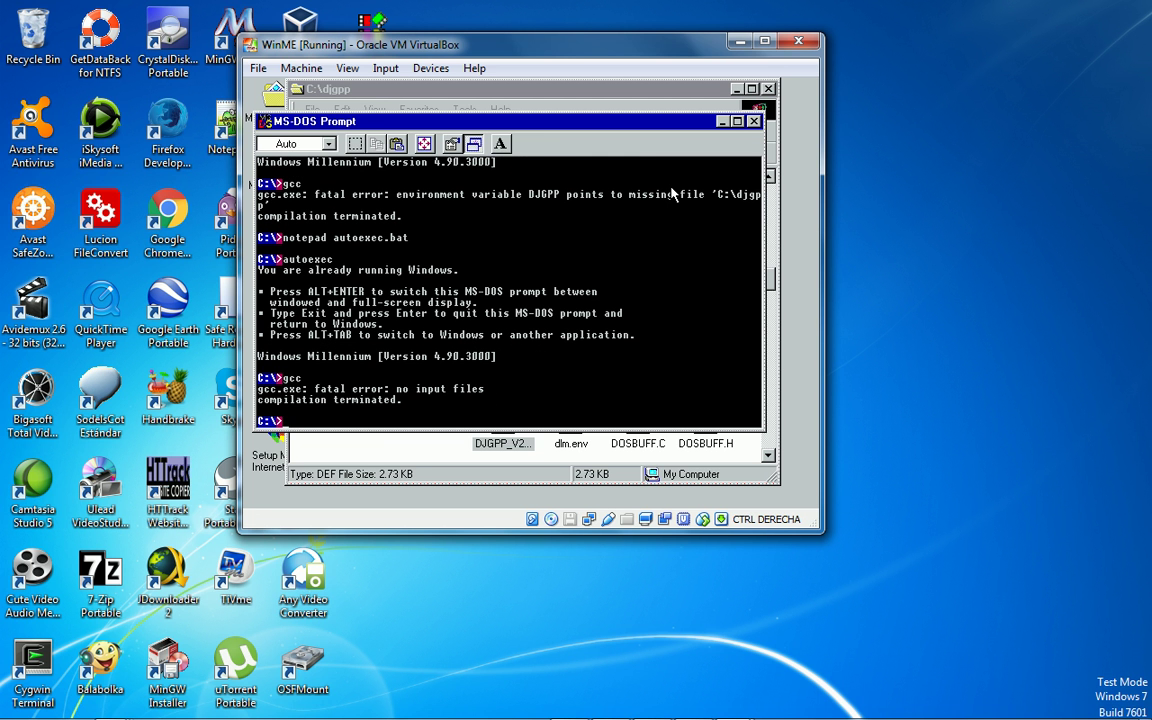
- Exit the MS-DOS Prompt and close the C:\djgpp folder window
{"action": "type", "text": "exit"}
{"action": "key", "text": "Return"}
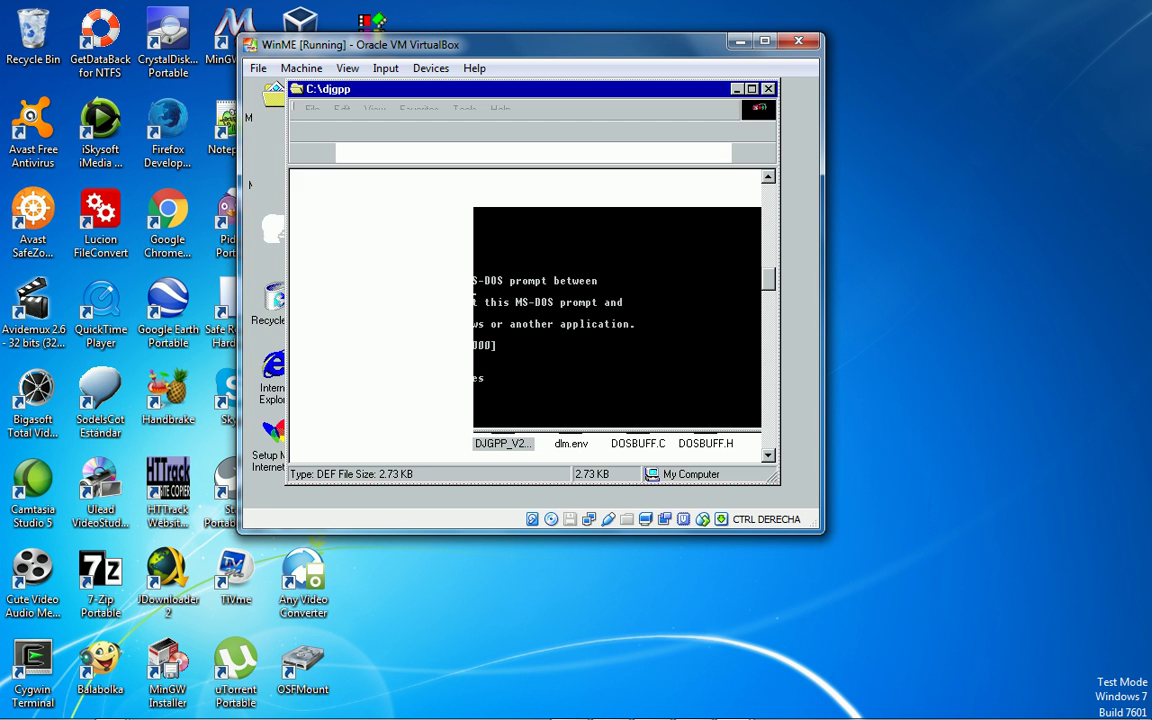
{"action": "left_click", "coordinate": [768, 89]}
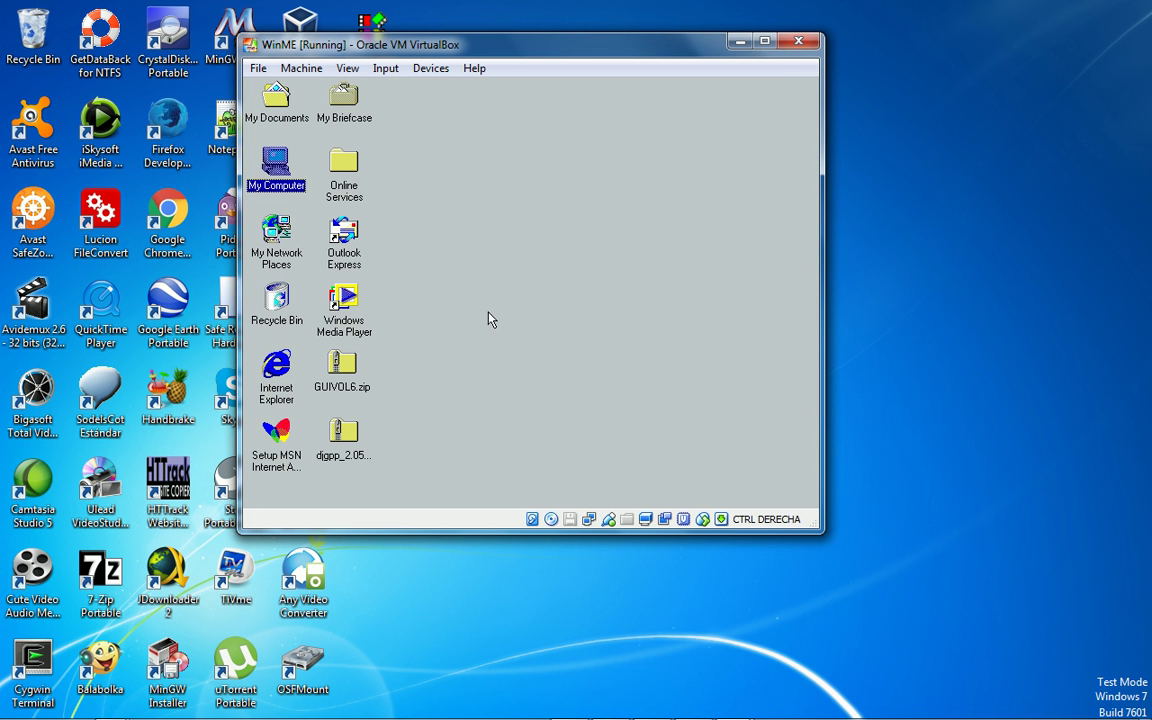
{"action": "left_click", "coordinate": [395, 360]}
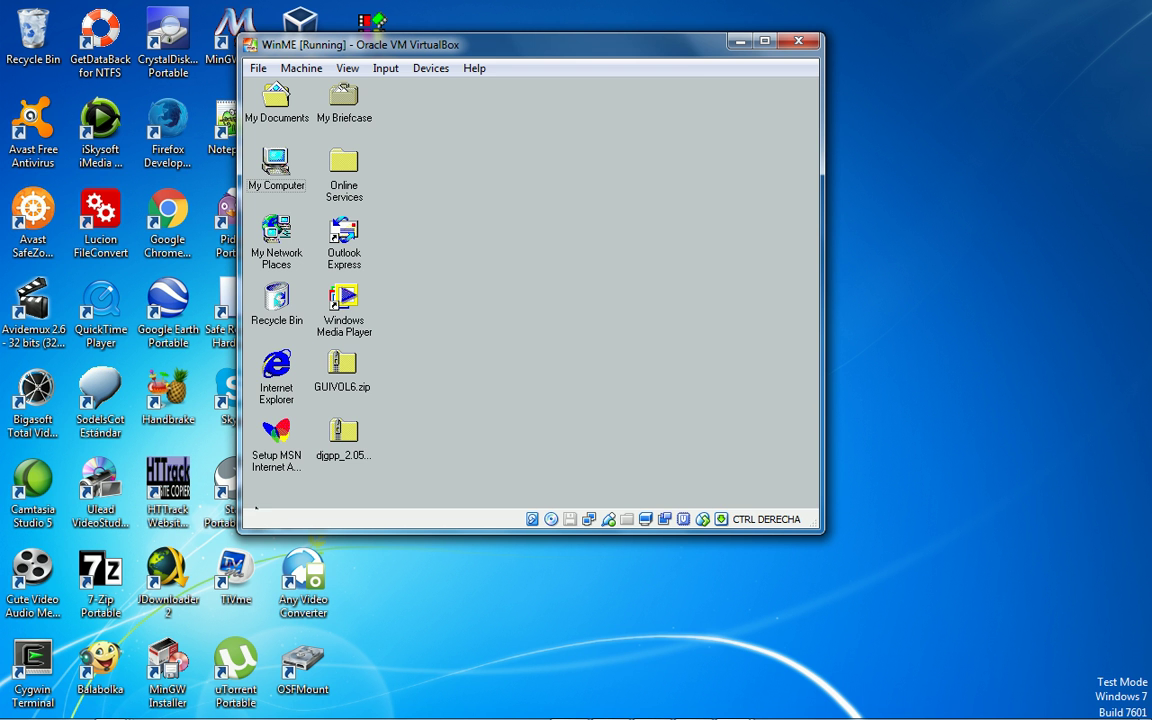
- Restart the virtual machine, boot the Windows ME startup entry and accept the network logon with an empty password
{"action": "left_click", "coordinate": [270, 497]}
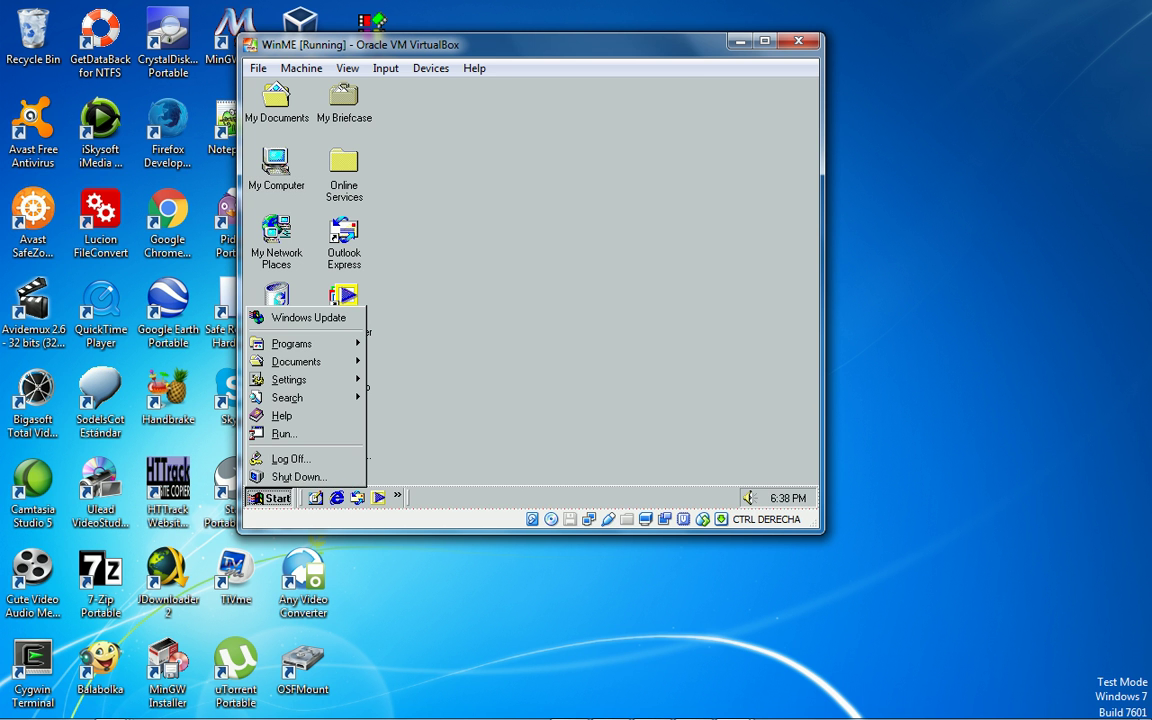
{"action": "left_click", "coordinate": [298, 476]}
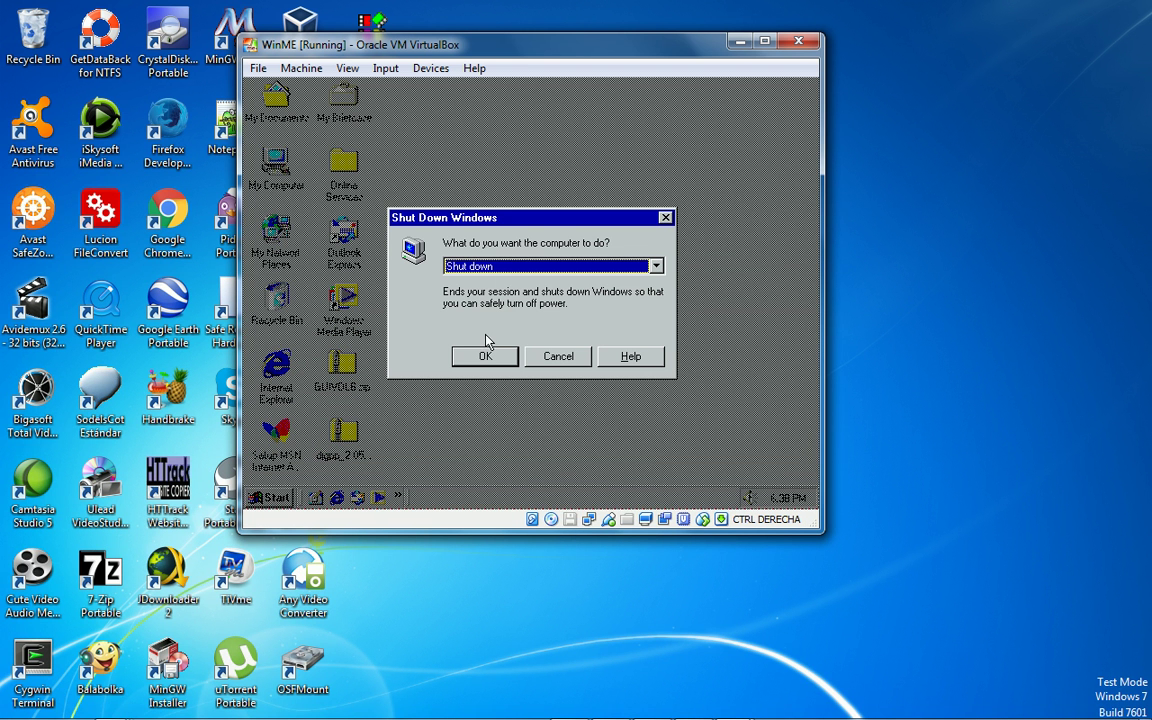
{"action": "left_click", "coordinate": [455, 266]}
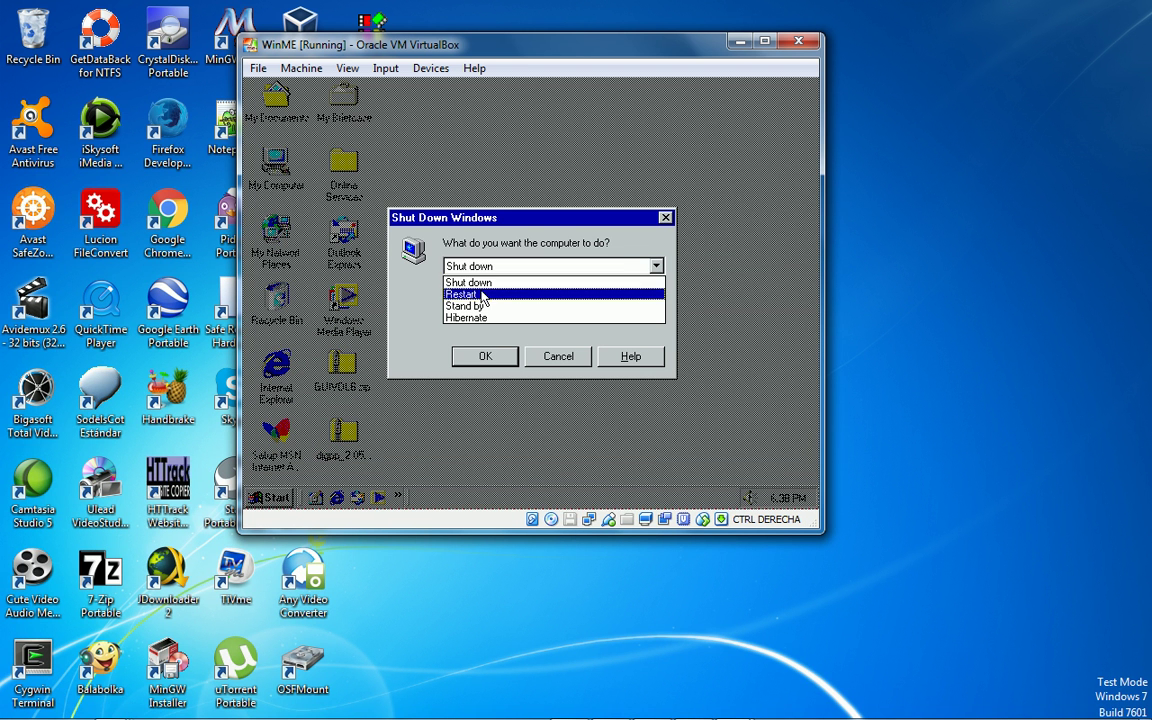
{"action": "left_click", "coordinate": [462, 283]}
{"action": "left_click", "coordinate": [478, 356]}
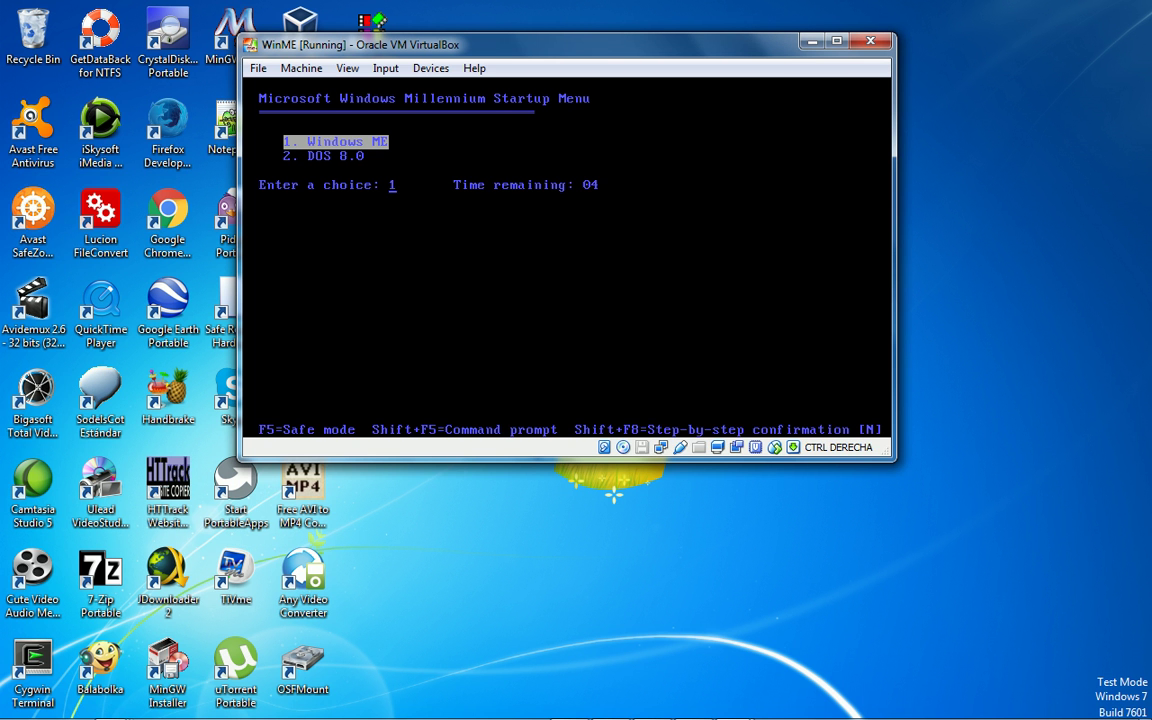
{"action": "key", "text": "Return"}
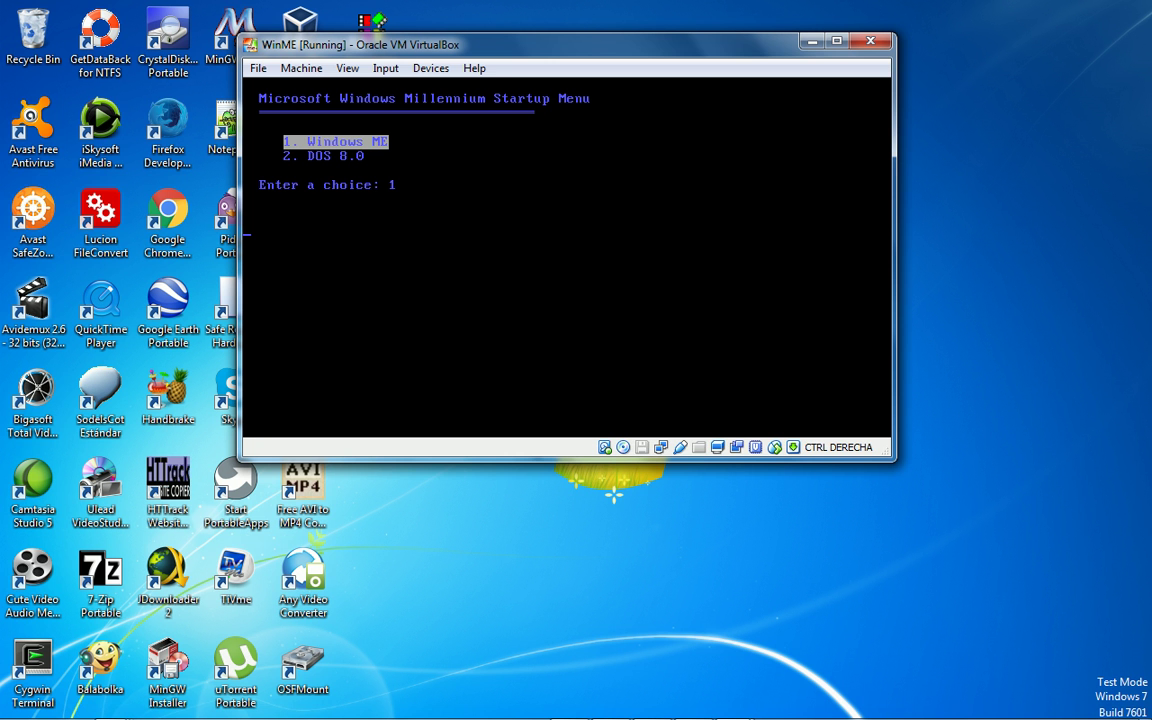
{"action": "key", "text": "Return"}
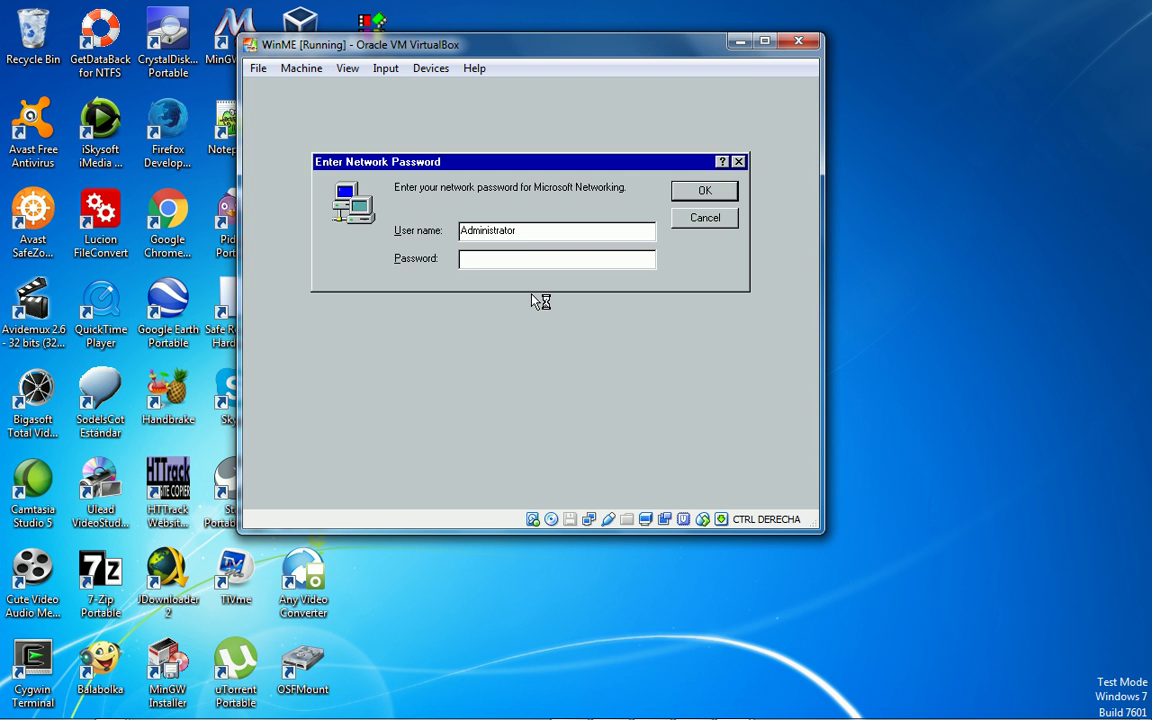
{"action": "key", "text": "Return"}
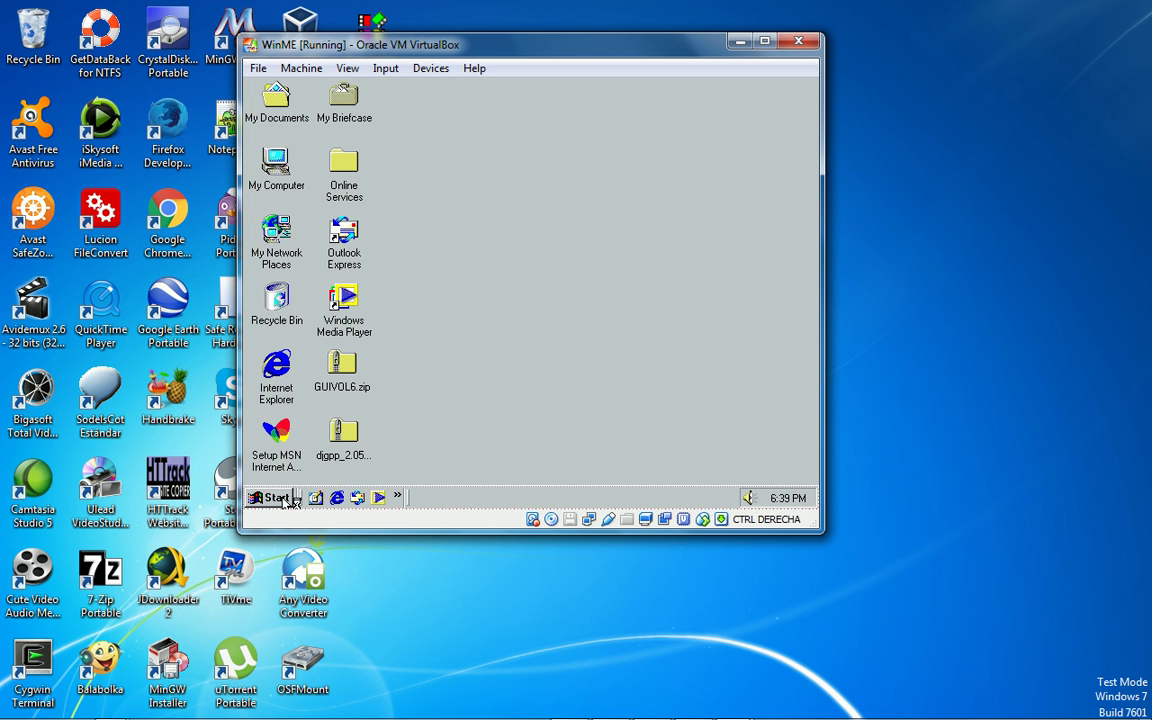
- Open a new MS-DOS Prompt and run gcc from the desktop directory
{"action": "left_click", "coordinate": [282, 498]}
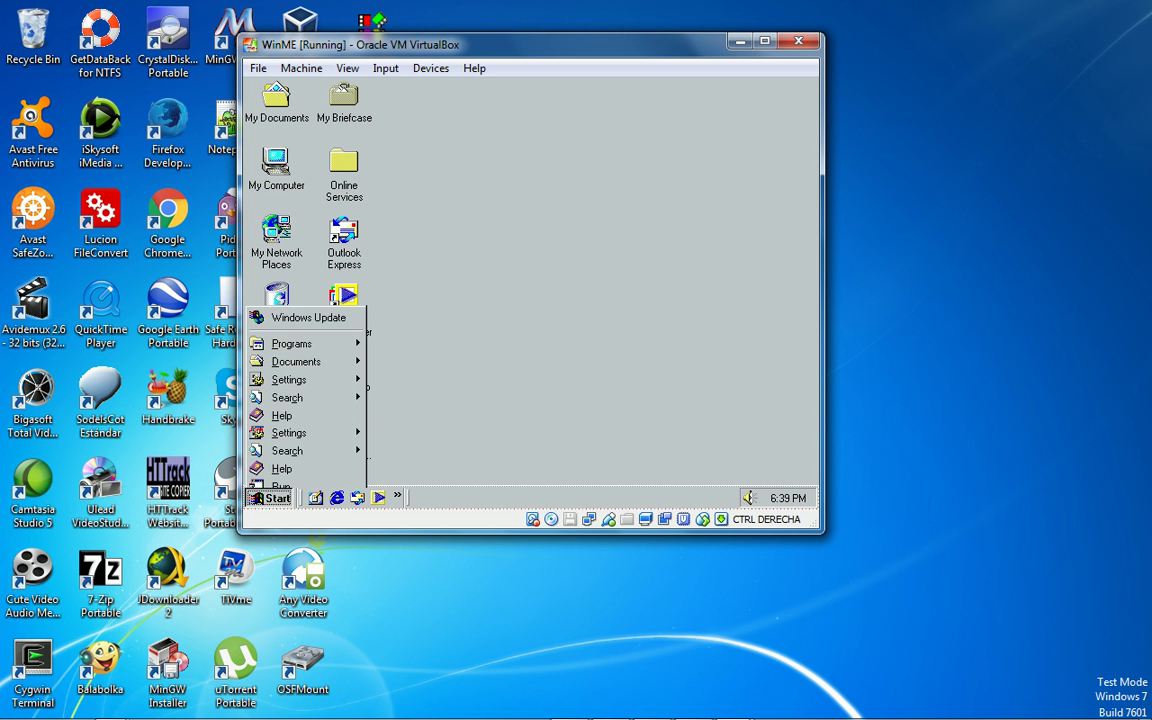
{"action": "left_click", "coordinate": [284, 434]}
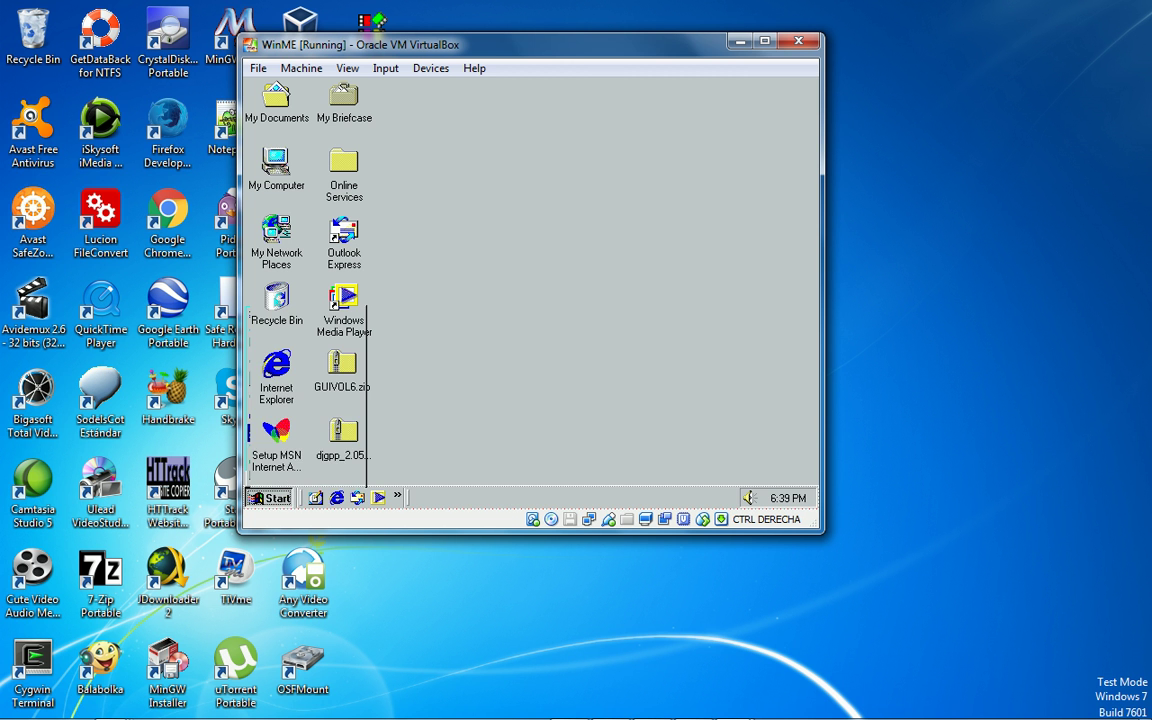
{"action": "key", "text": "Return"}
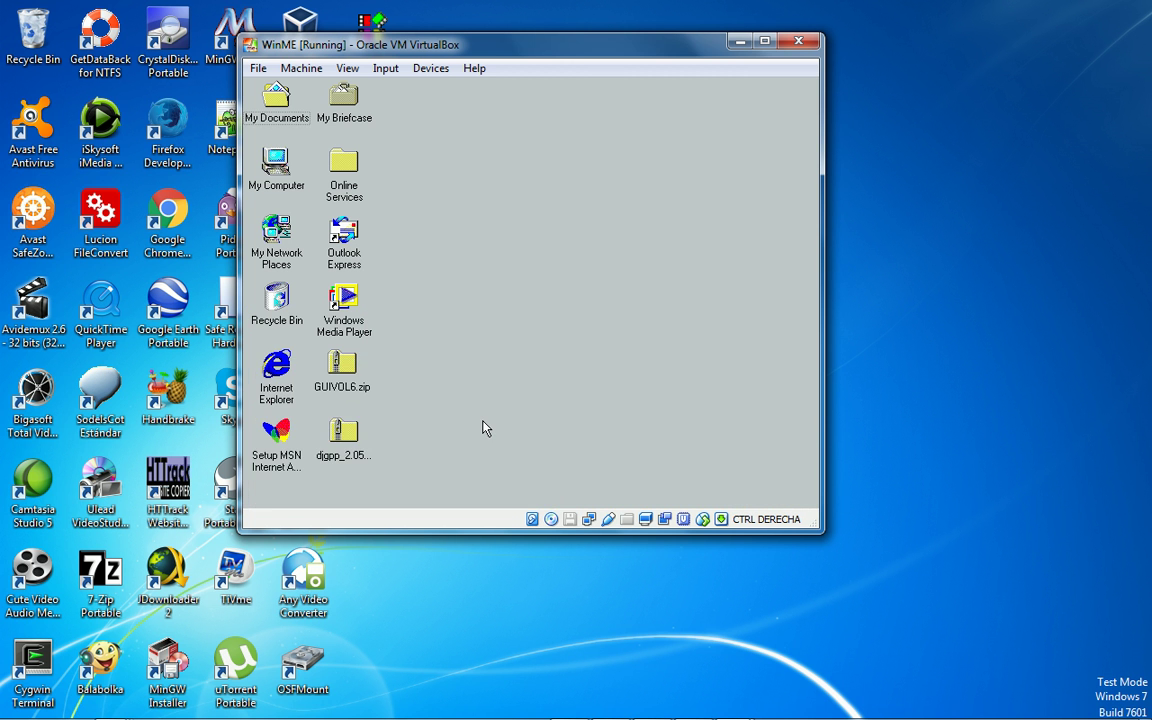
{"action": "type", "text": "gcc"}
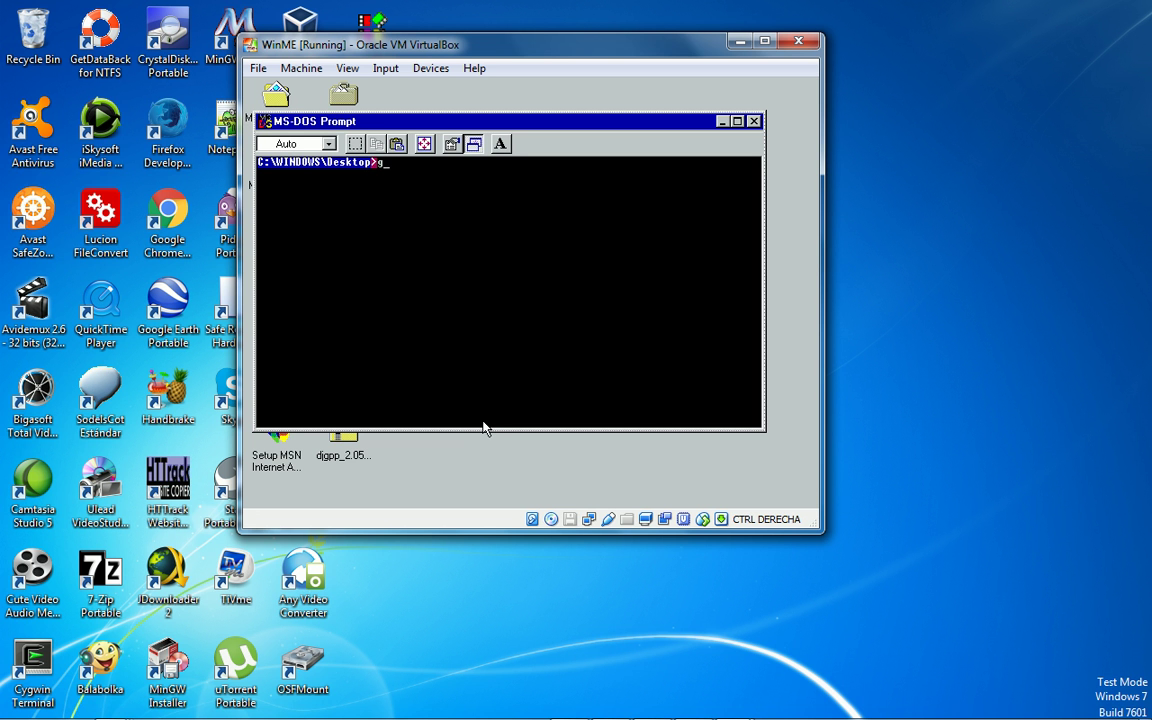
{"action": "key", "text": "Return"}
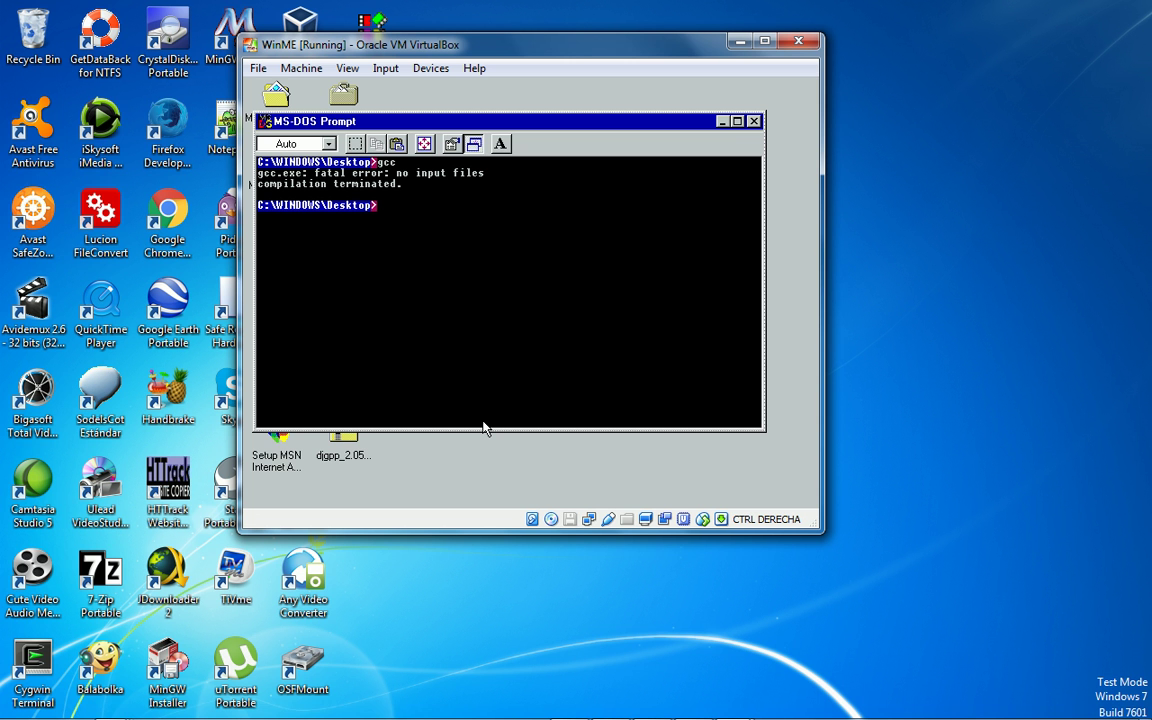
- Go up to the root of drive C, change into the gui_vol6 directory and list its contents
{"action": "type", "text": "cd.."}
{"action": "key", "text": "Return"}
{"action": "type", "text": "cd.."}
{"action": "key", "text": "Return"}
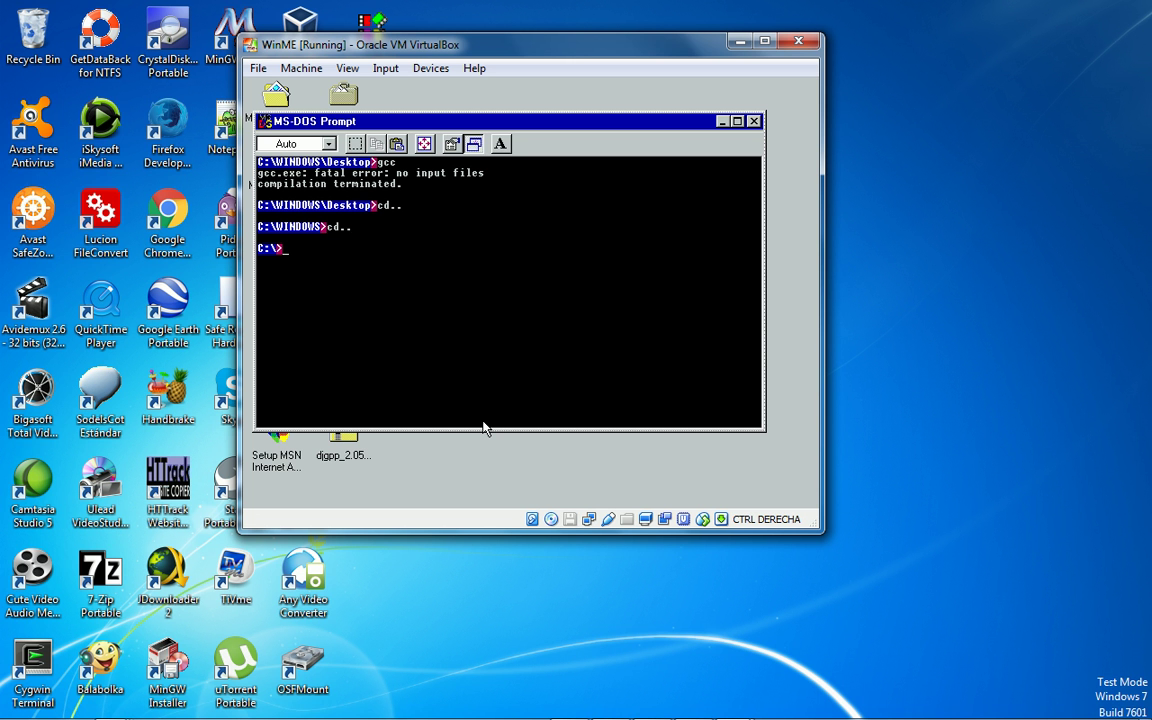
{"action": "type", "text": "cd gui_vol6"}
{"action": "key", "text": "Return"}
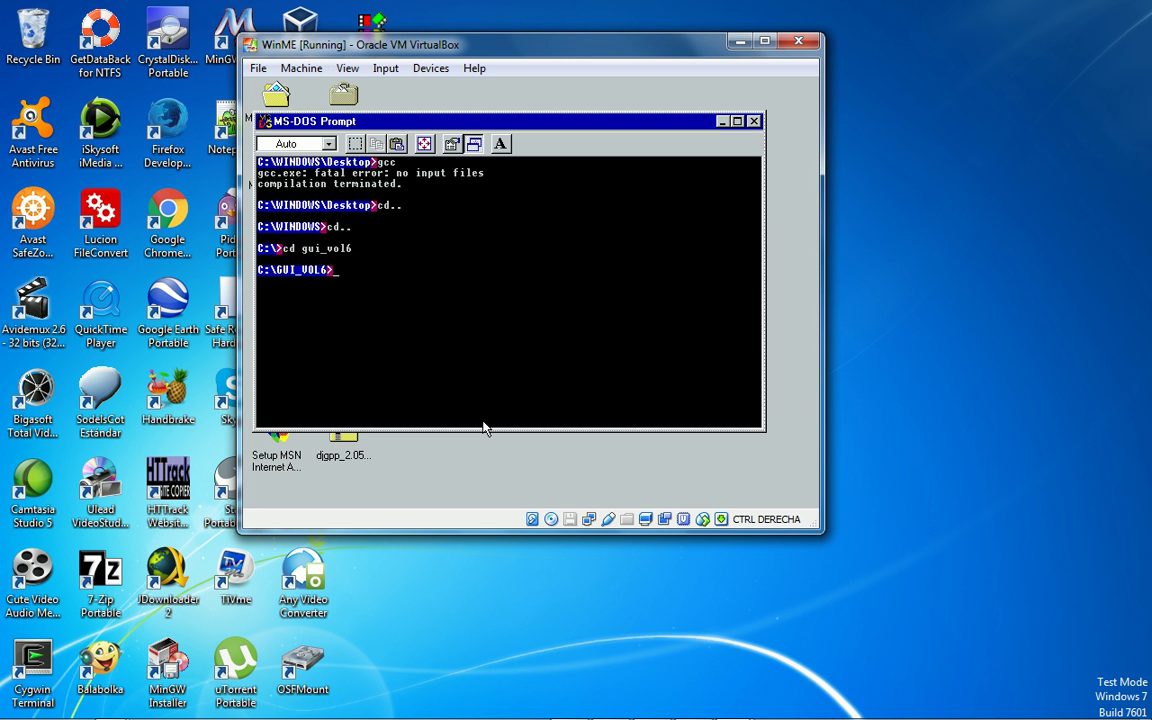
{"action": "type", "text": "dir"}
{"action": "key", "text": "Return"}
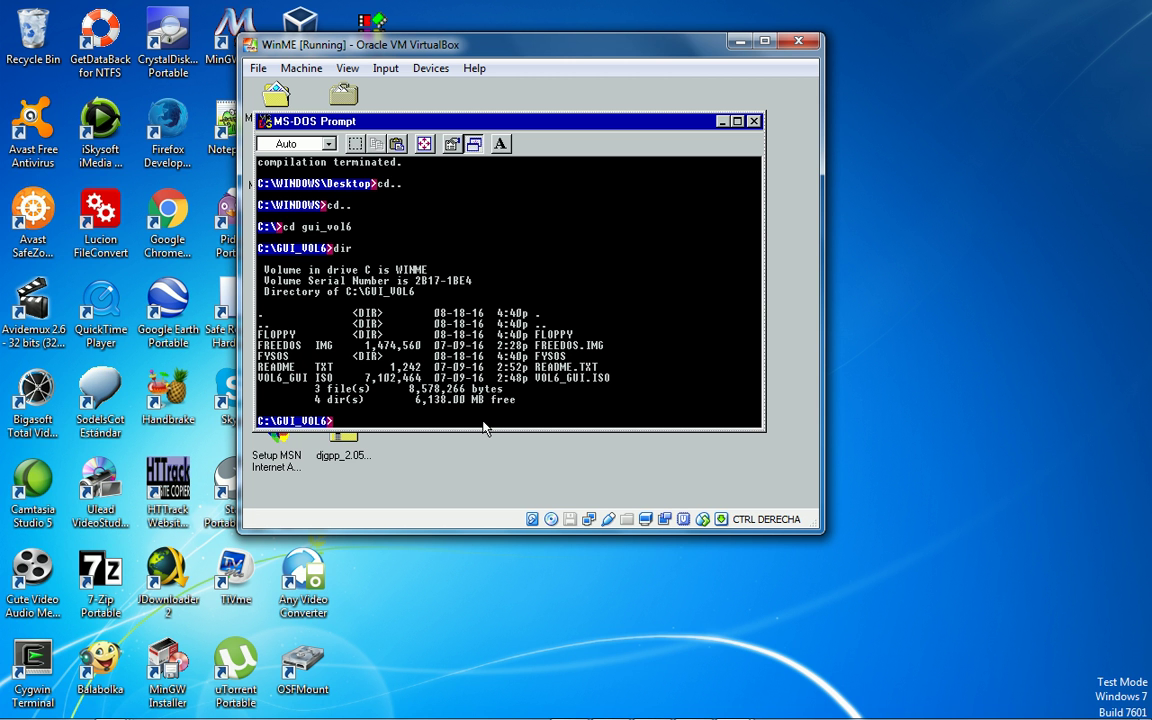
- Change into the fysos subdirectory and list its contents
{"action": "type", "text": "cd fysos"}
{"action": "key", "text": "Return"}
{"action": "type", "text": "dir"}
{"action": "key", "text": "BackSpace"}
{"action": "key", "text": "BackSpace"}
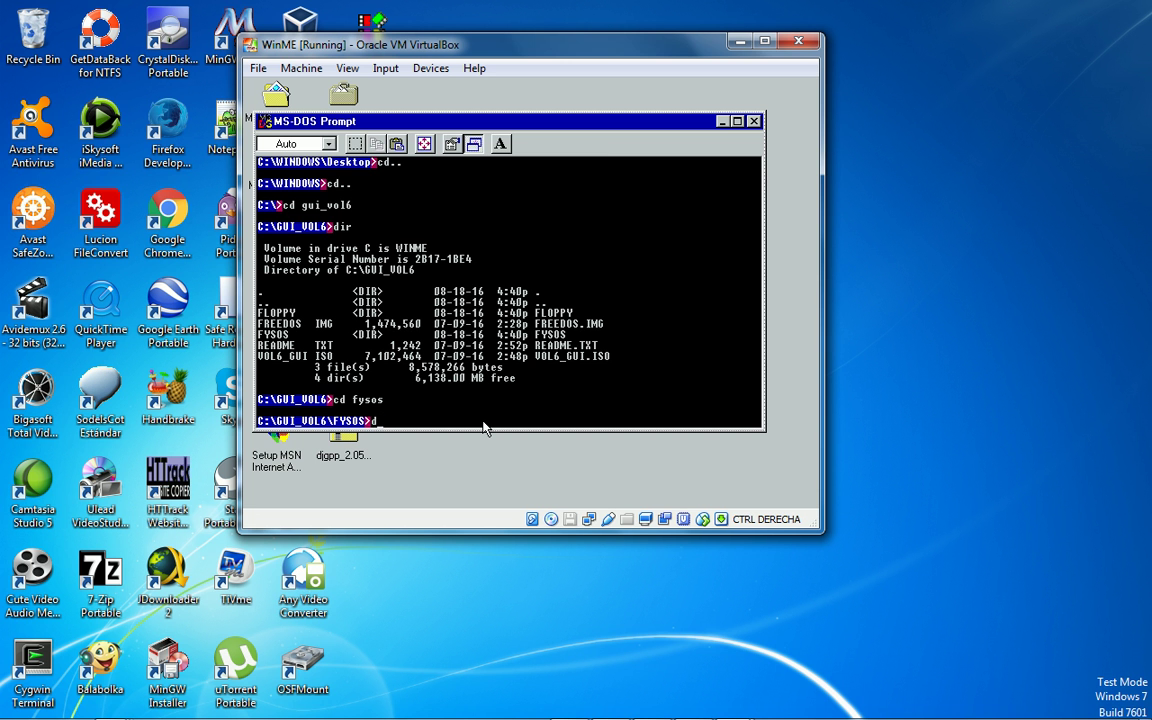
{"action": "type", "text": "d"}
{"action": "key", "text": "BackSpace"}
{"action": "type", "text": "ir"}
{"action": "key", "text": "Return"}
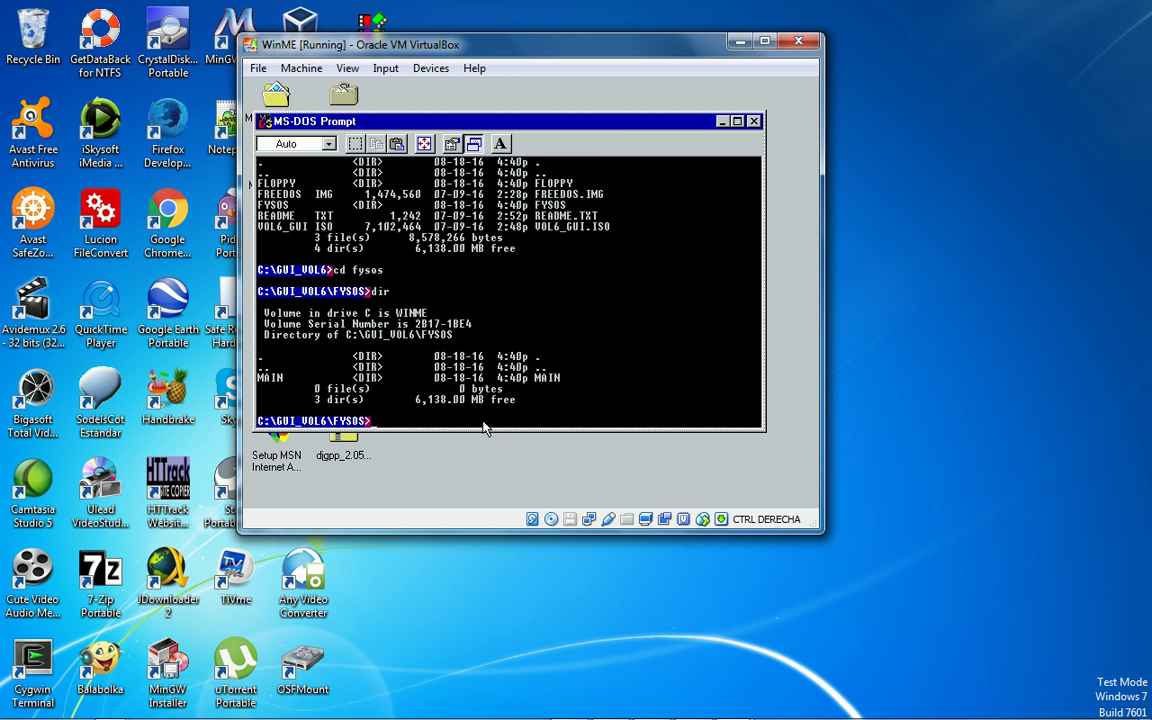
- Change into the main directory and its gui subdirectory, listing the contents of each
{"action": "type", "text": "cd main"}
{"action": "key", "text": "Return"}
{"action": "type", "text": "dir"}
{"action": "key", "text": "Return"}
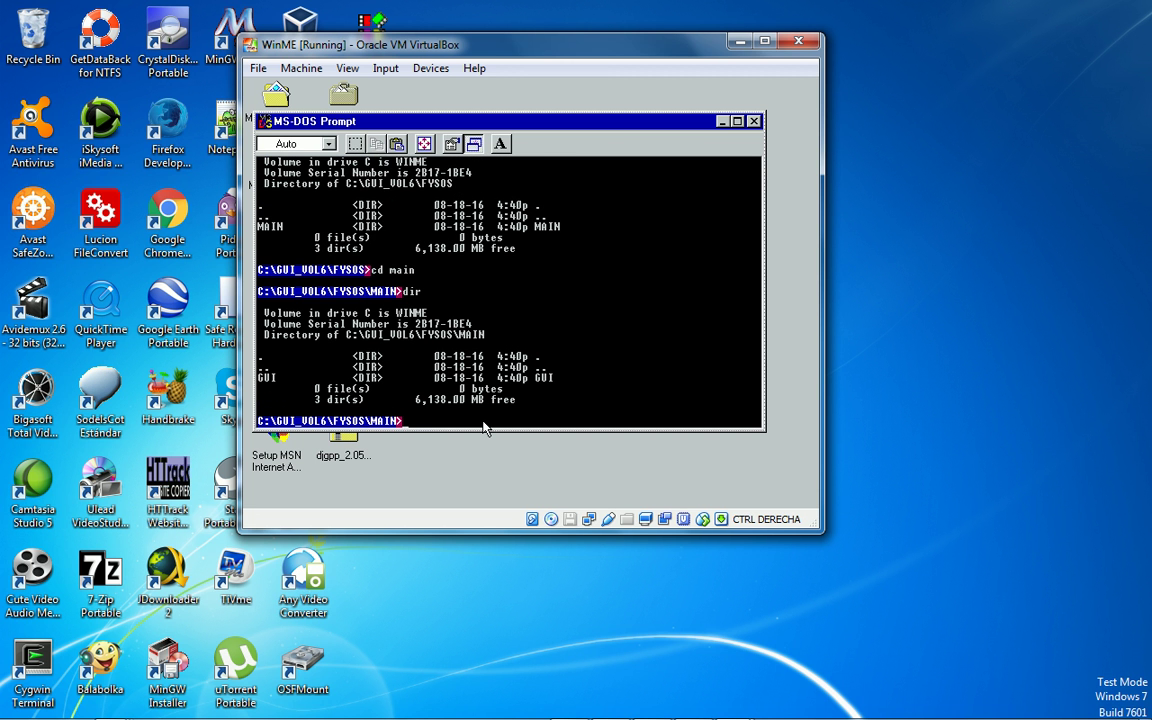
{"action": "type", "text": "cd gui"}
{"action": "key", "text": "Return"}
{"action": "type", "text": "dir"}
{"action": "key", "text": "Return"}
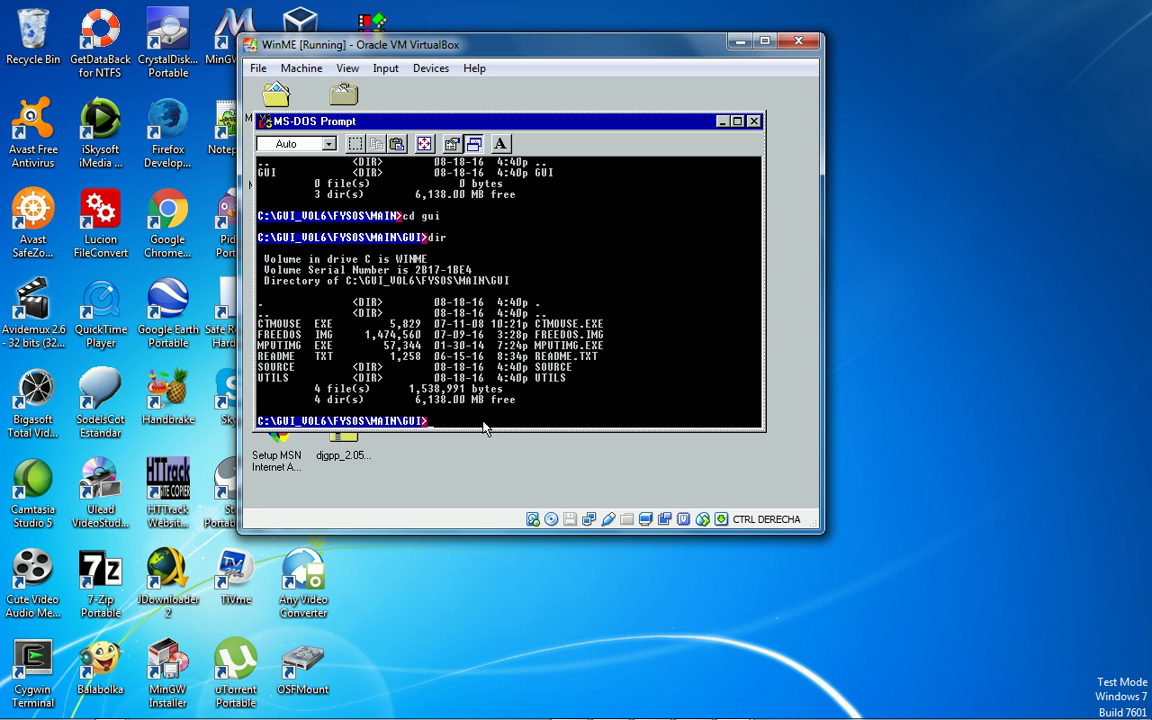
- Change into the source directory, list its contents and enter the gui_demo subdirectory
{"action": "type", "text": "cd source"}
{"action": "key", "text": "Return"}
{"action": "type", "text": "dir"}
{"action": "key", "text": "Return"}
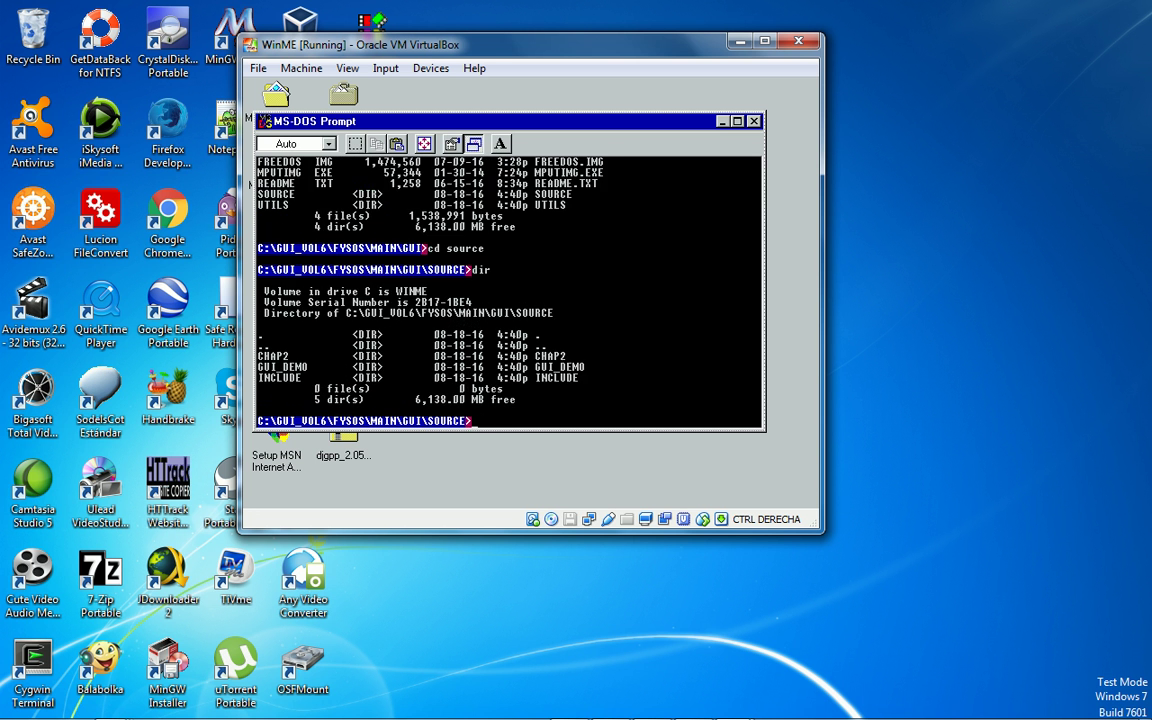
{"action": "type", "text": "cd gui_demo"}
{"action": "key", "text": "Return"}
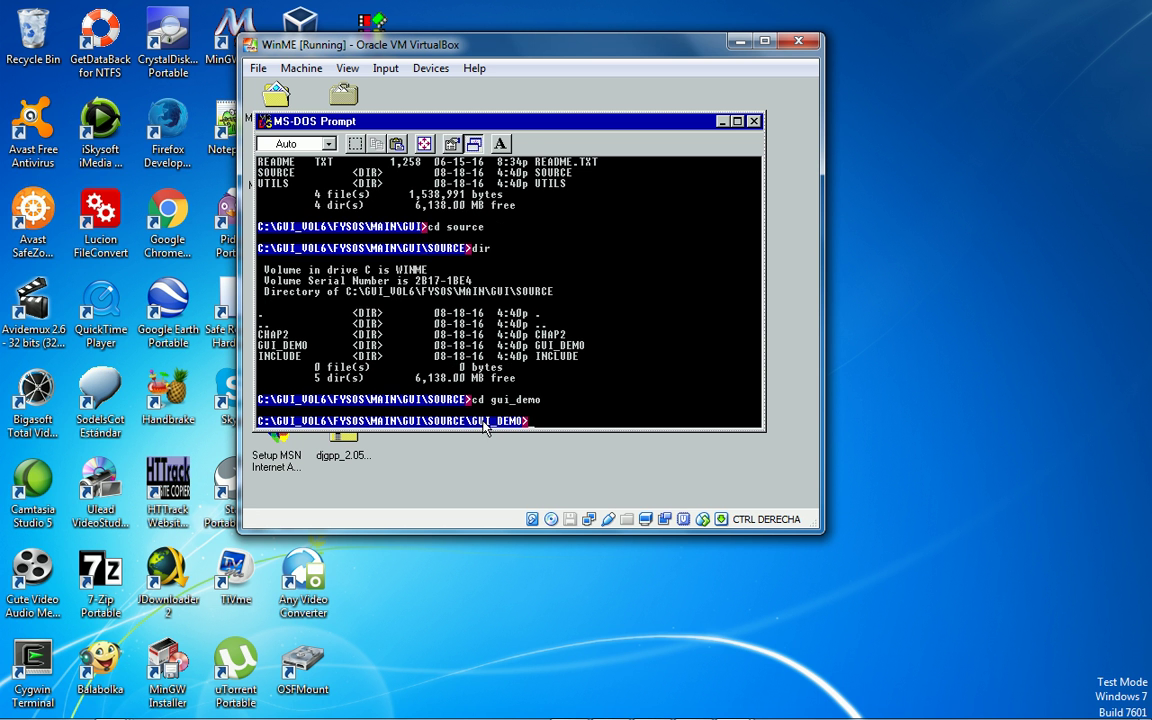
- List all files in gui_demo, and check specifically for *.o and *.exe files
{"action": "type", "text": "dir"}
{"action": "key", "text": "Return"}
{"action": "type", "text": "dir *.o"}
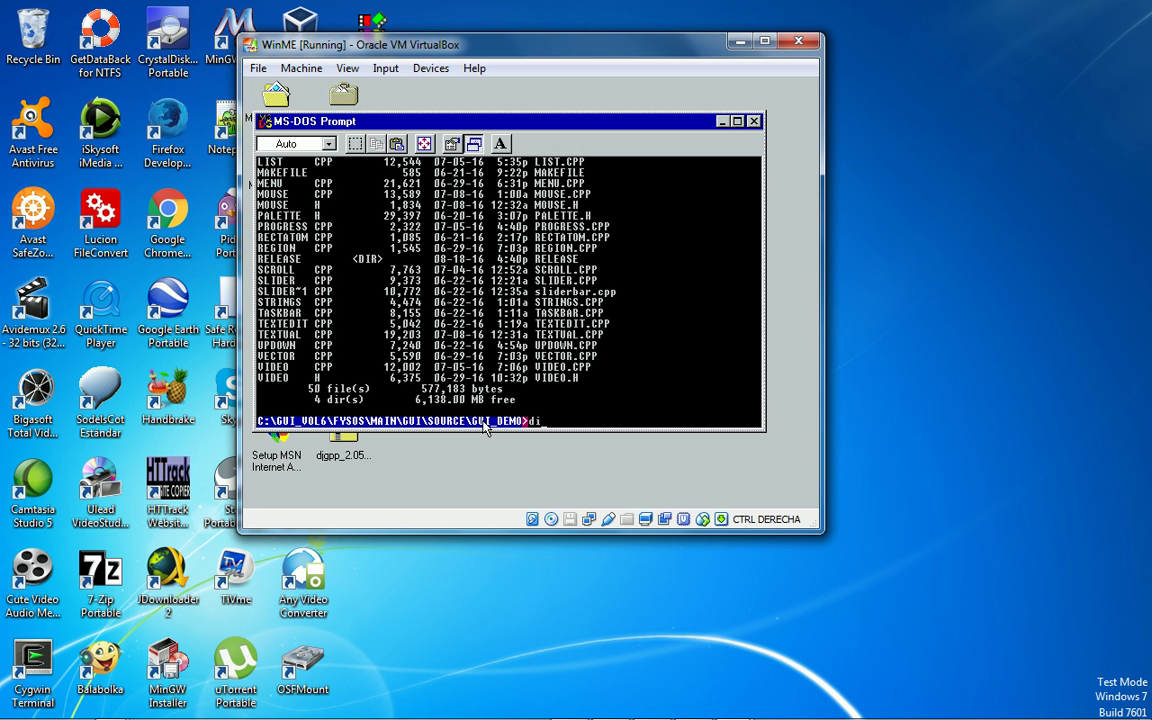
{"action": "key", "text": "Return"}
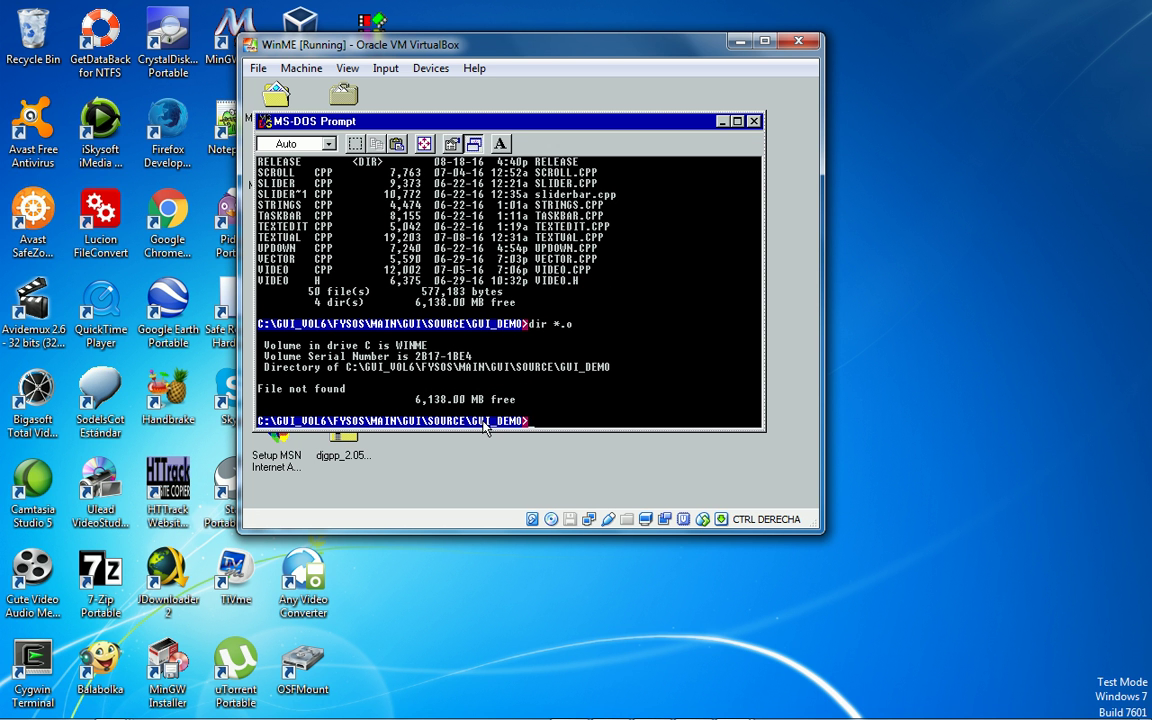
{"action": "type", "text": "dir *.exe"}
{"action": "key", "text": "Return"}
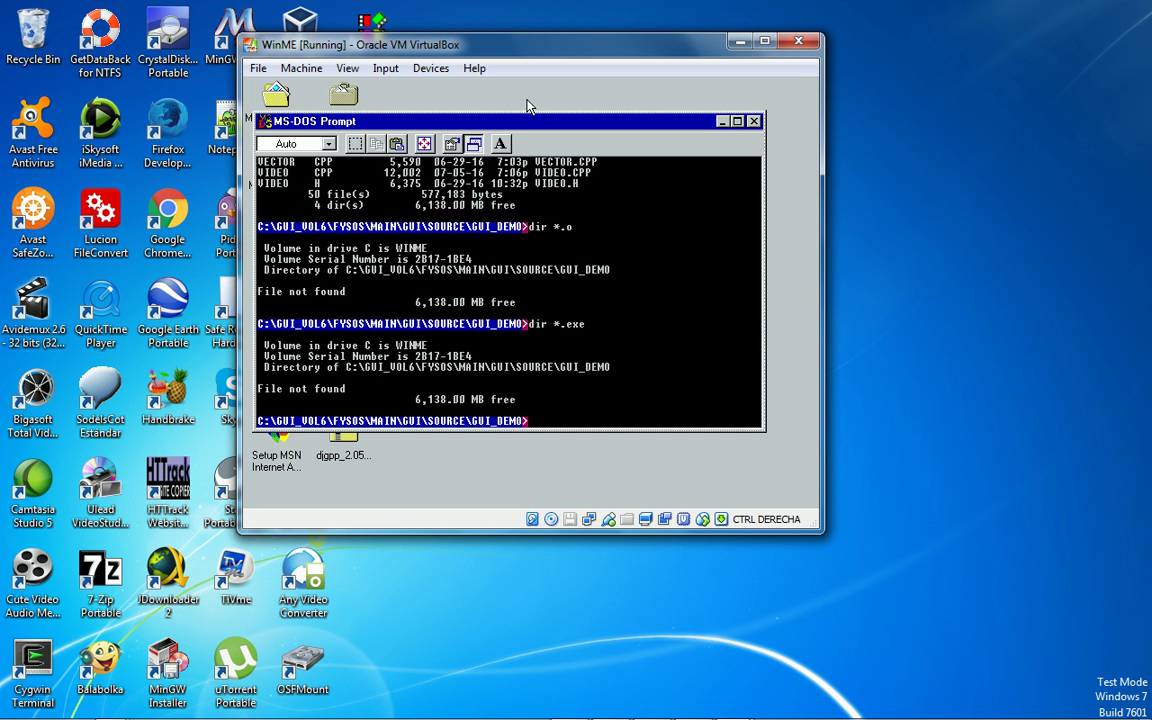
- Switch to Chrome and load the OSDev forum at f.osdev.org in a new tab
{"action": "left_click_drag", "start_coordinate": [545, 42], "coordinate": [683, 57]}
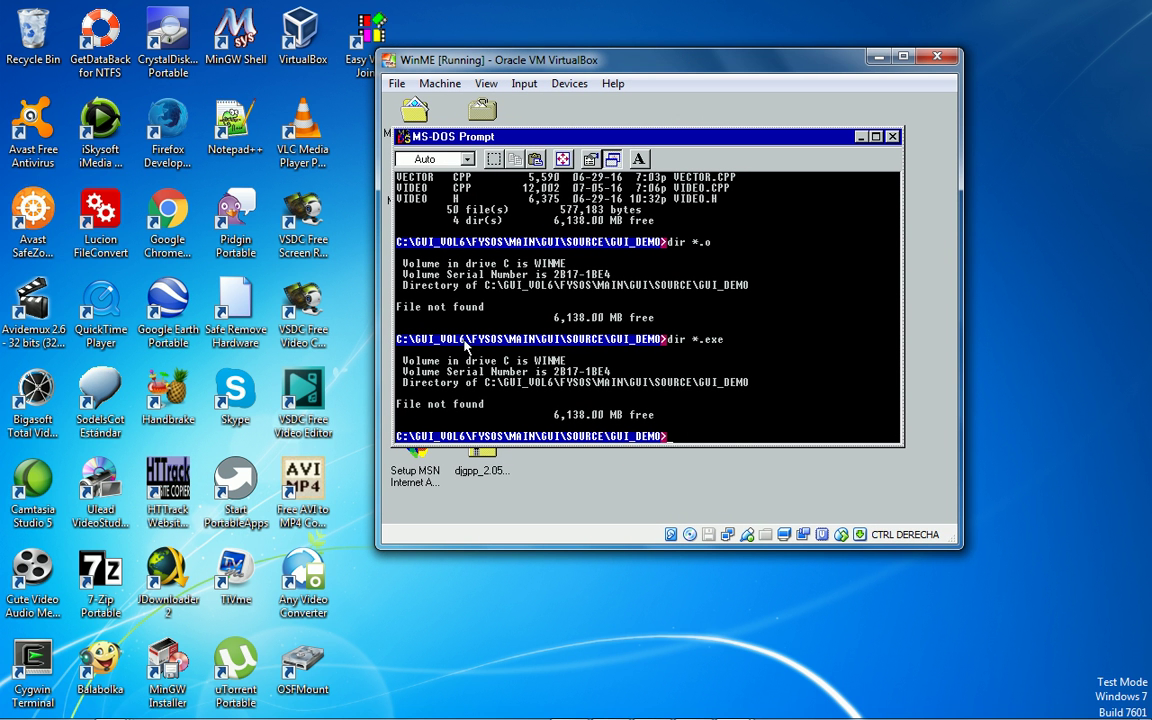
{"action": "mouse_move", "coordinate": [296, 716]}
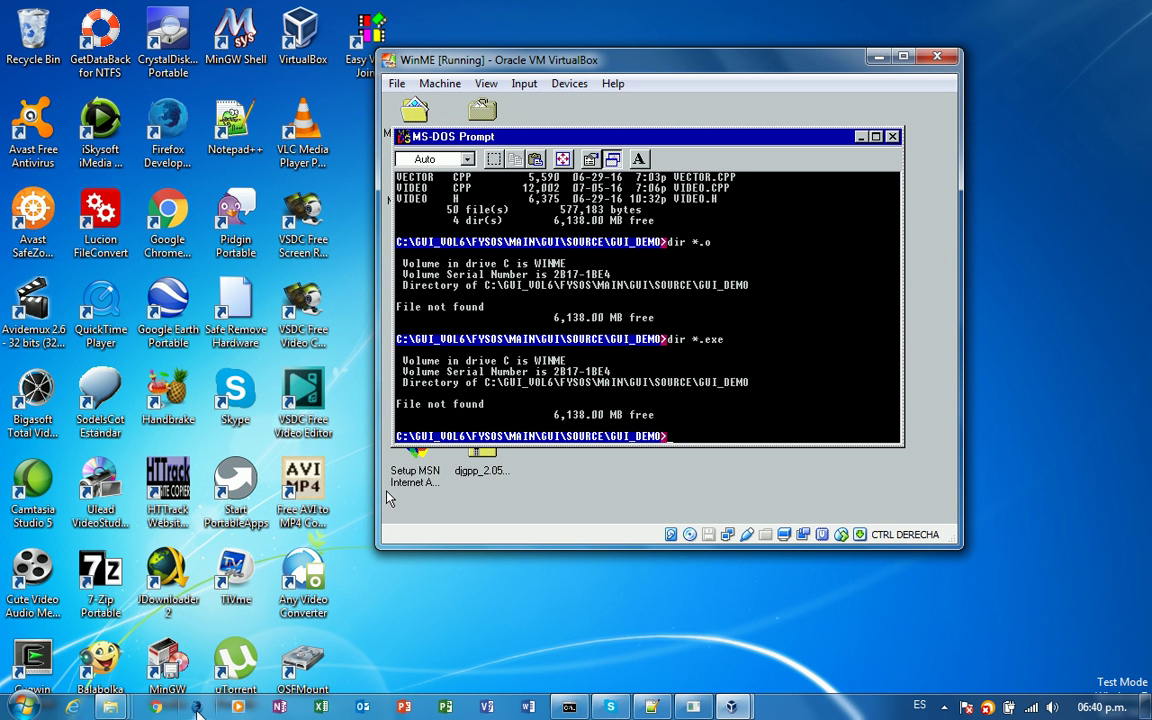
{"action": "left_click", "coordinate": [157, 708]}
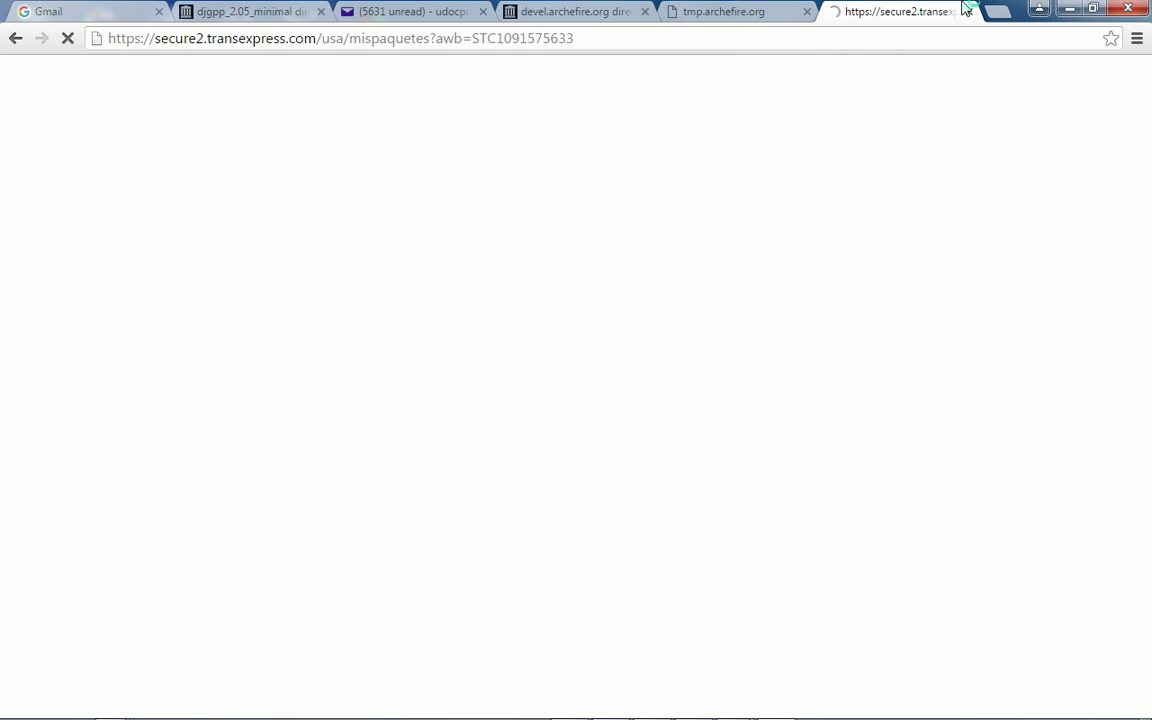
{"action": "key", "text": "ctrl+t"}
{"action": "type", "text": "f.osdev.org"}
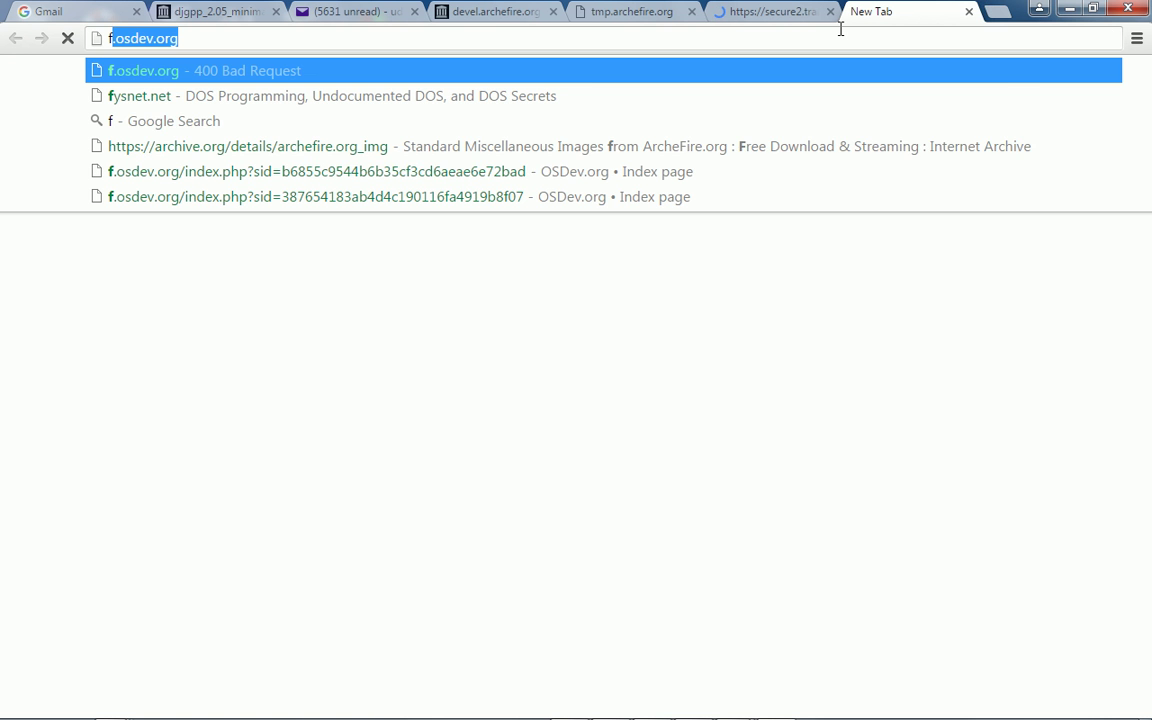
{"action": "key", "text": "Return"}
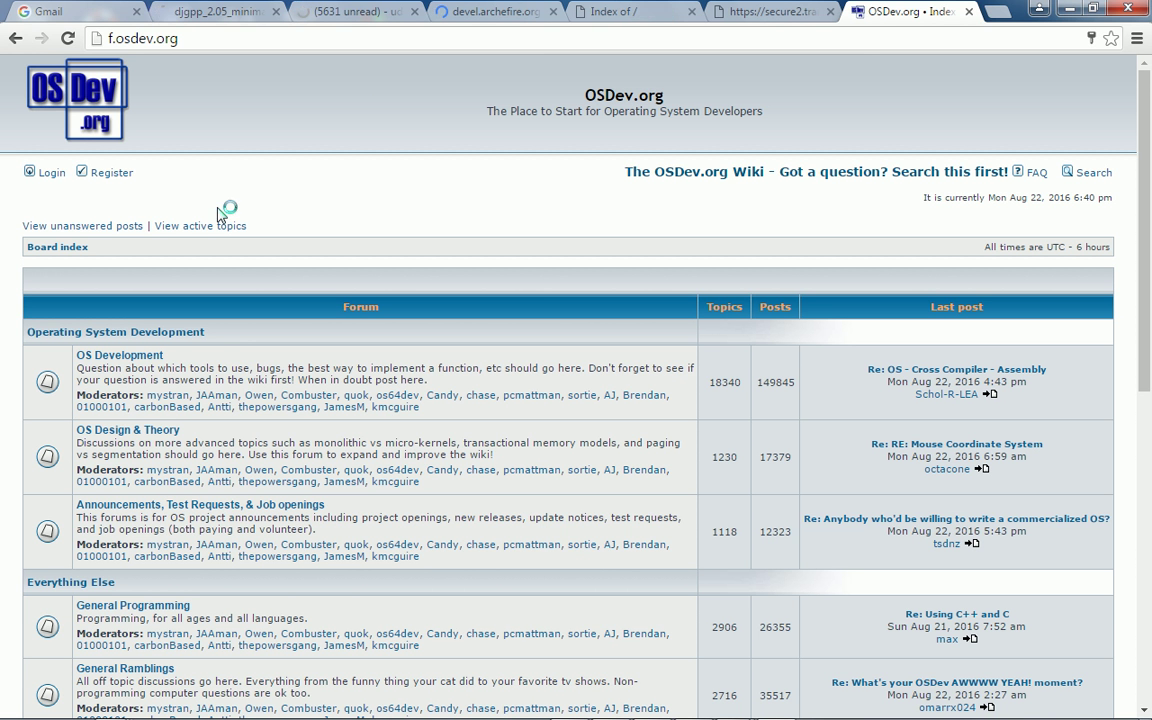
- Look through the topics of the Announcements, Test Requests, & Job openings forum and return to the board index
{"action": "left_click", "coordinate": [145, 508]}
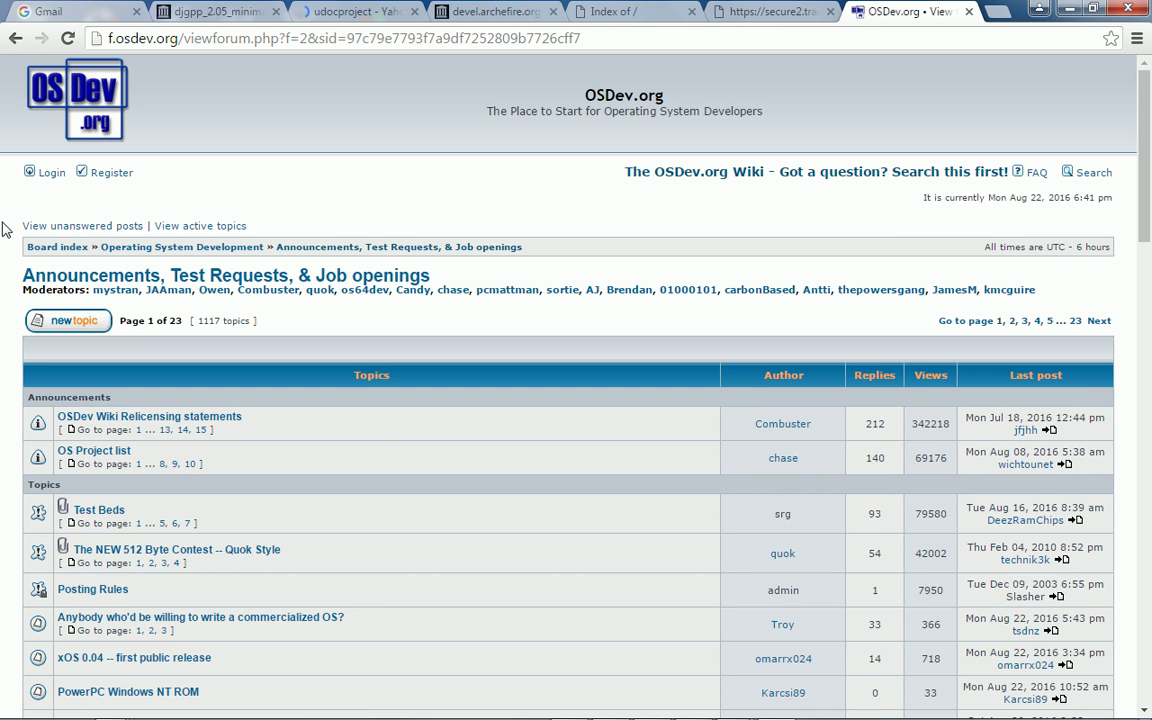
{"action": "scroll", "coordinate": [3, 229], "scroll_direction": "down", "scroll_amount": 3}
{"action": "scroll", "coordinate": [3, 229], "scroll_direction": "down", "scroll_amount": 3}
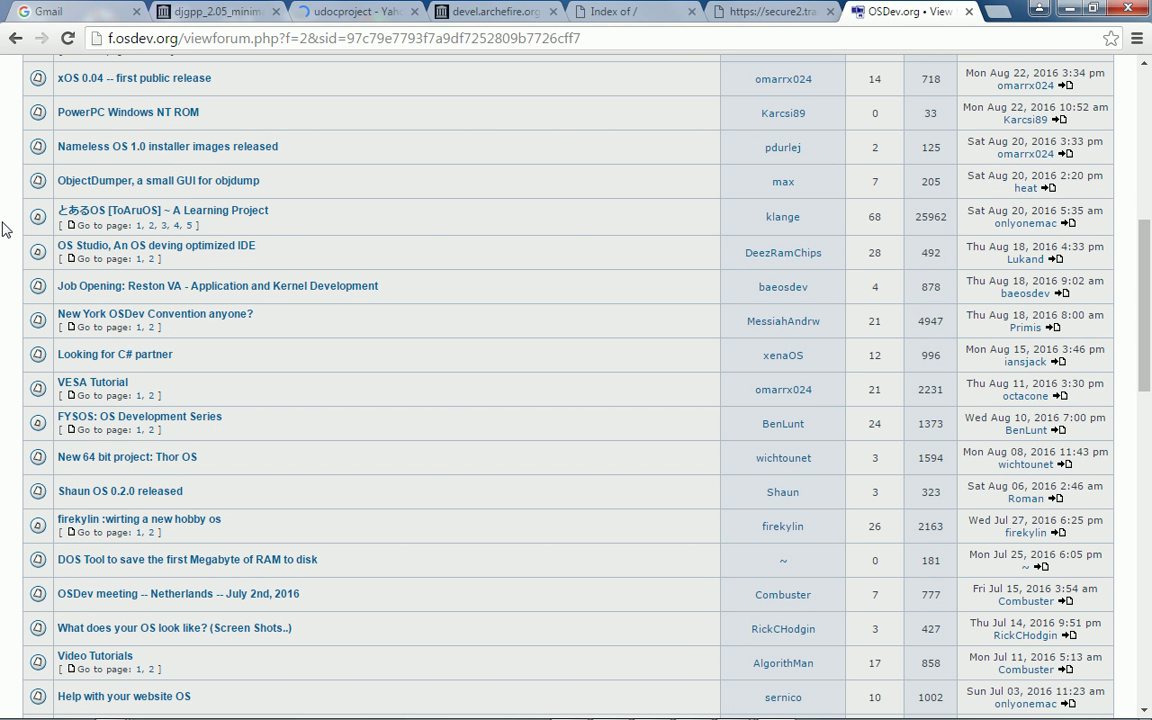
{"action": "key", "text": "alt+Left"}
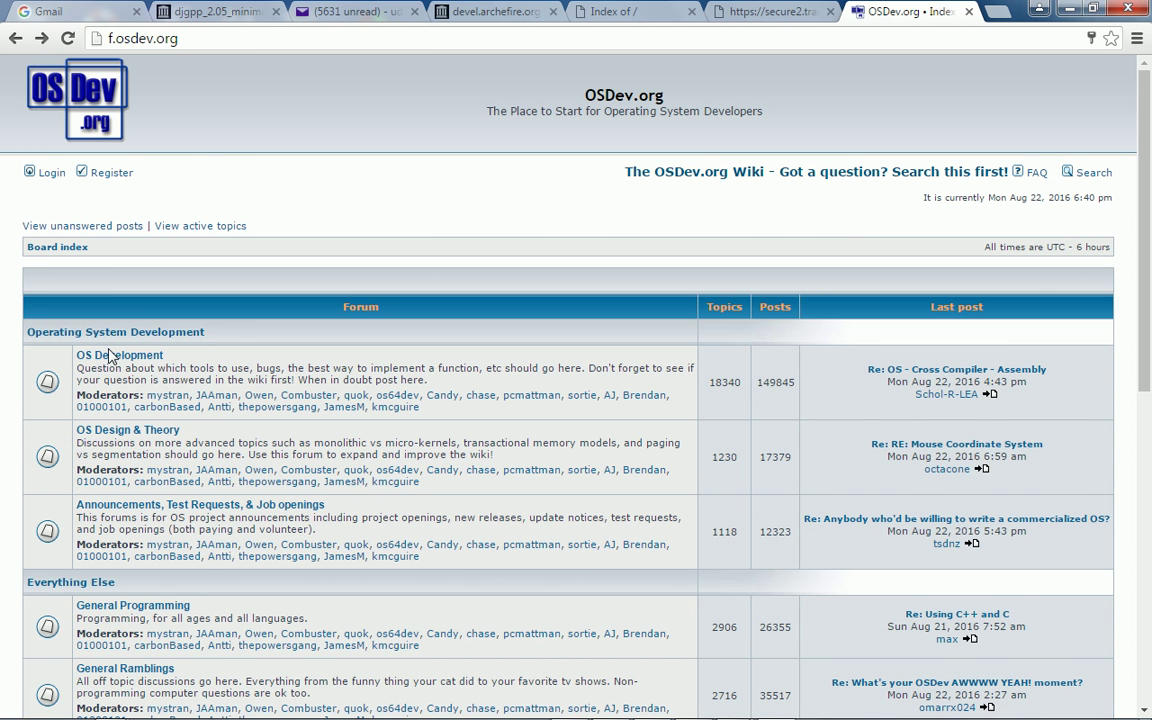
- Open the topic on solving the FYSOS GUI Book (6) in the OS Development forum
{"action": "left_click", "coordinate": [110, 357]}
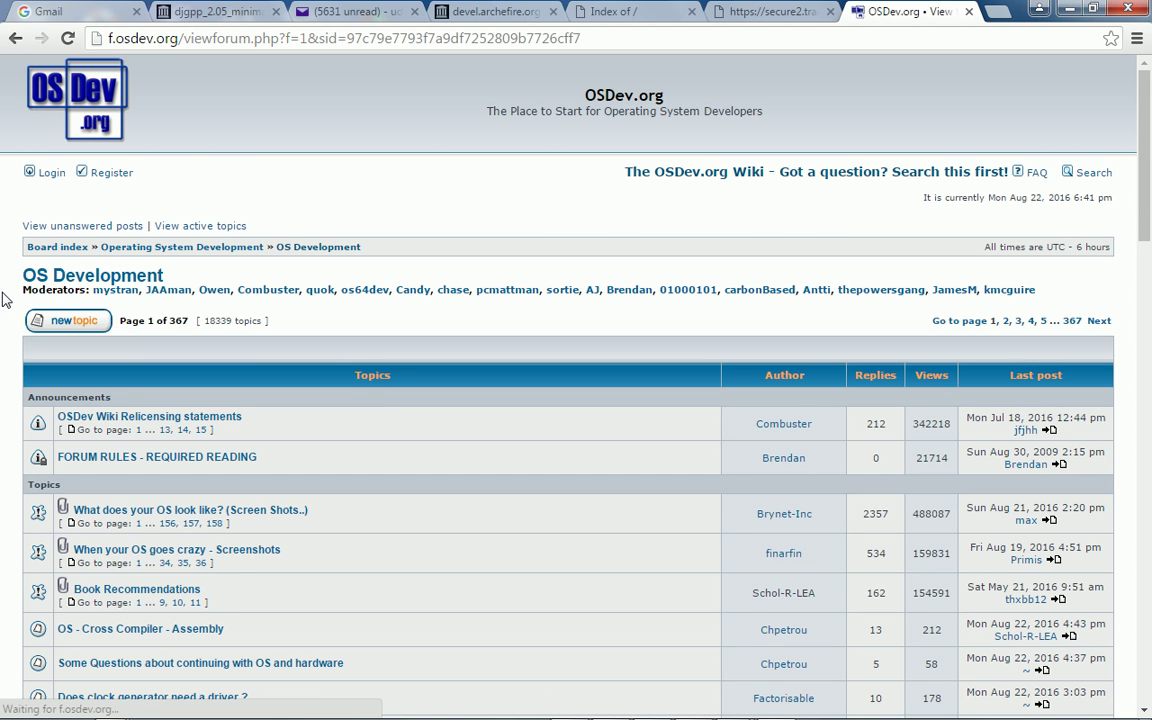
{"action": "key", "text": "Page_Down"}
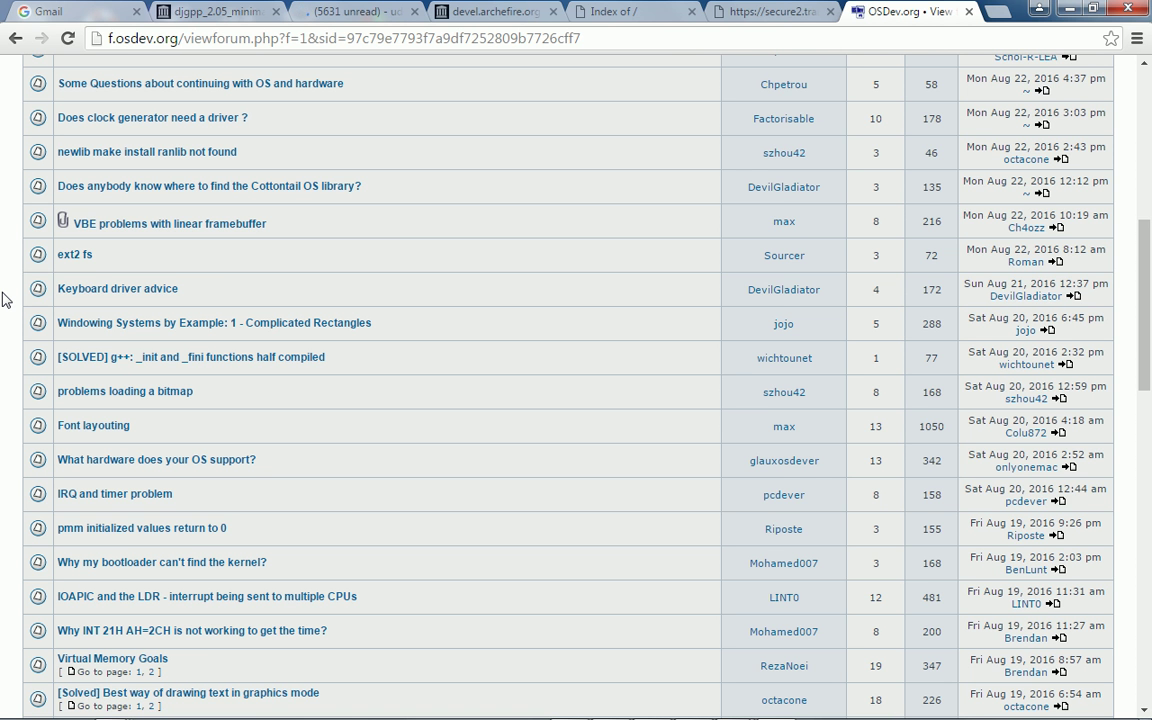
{"action": "key", "text": "Page_Down"}
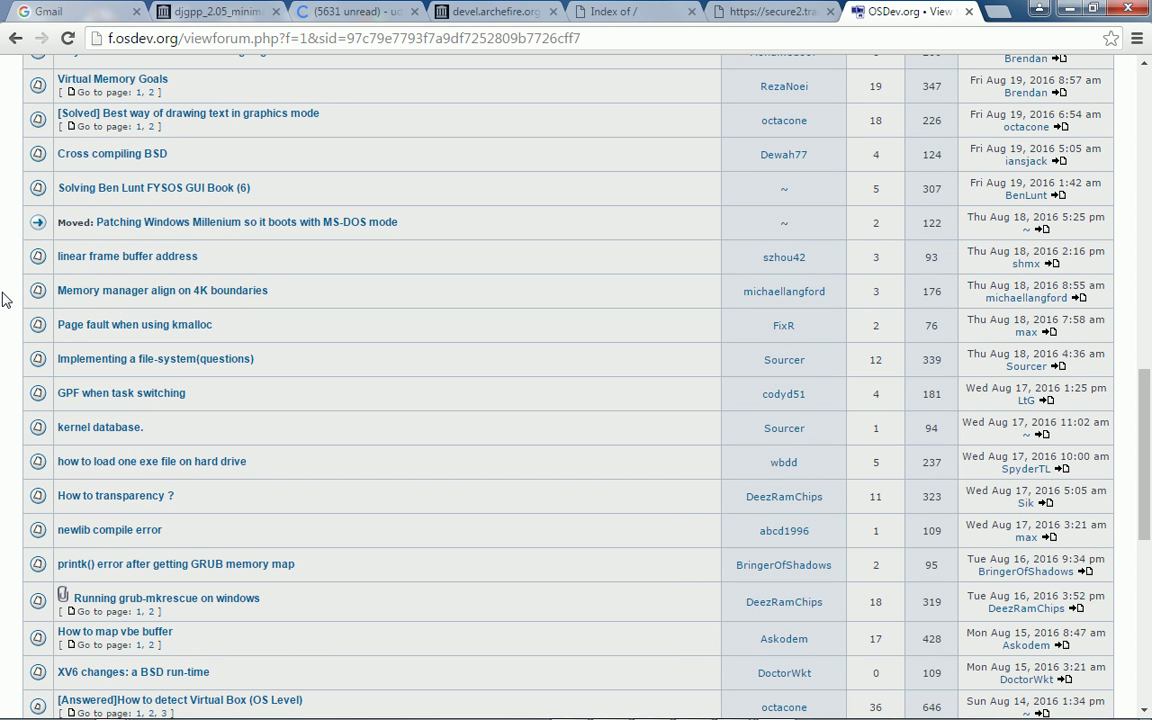
{"action": "left_click", "coordinate": [110, 192]}
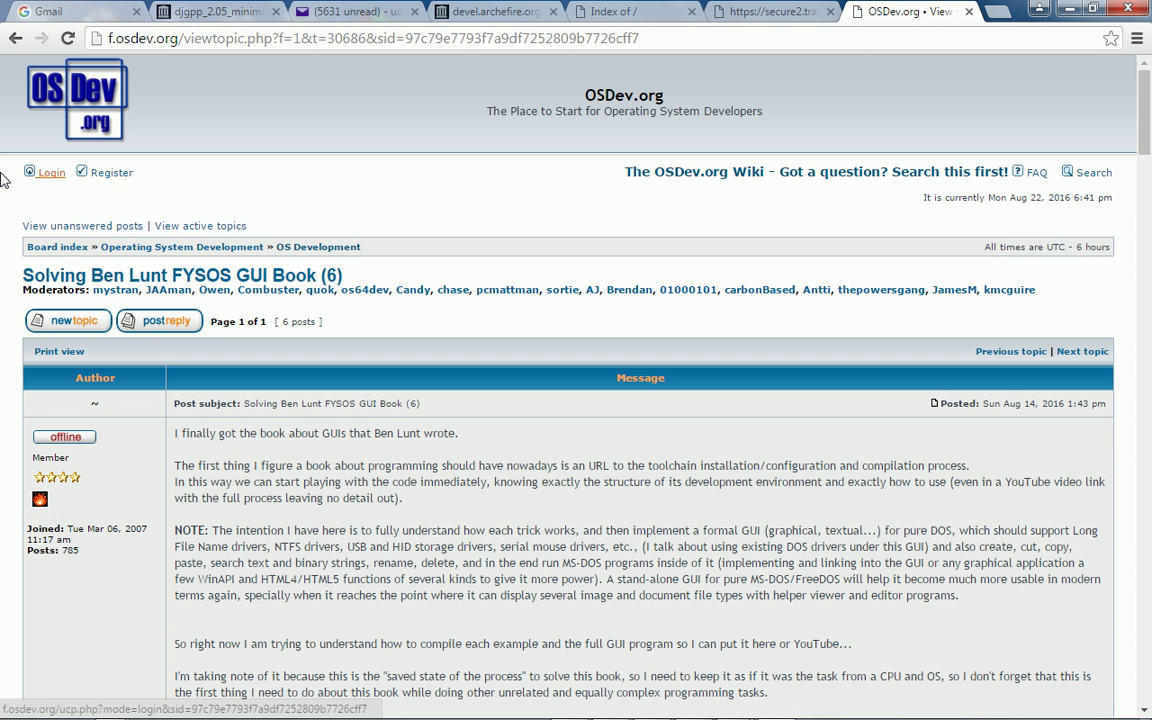
- Read the forum topic for the correction to the sincos call at line 189 of BITLINE.CPP
{"action": "scroll", "coordinate": [3, 207], "scroll_direction": "down", "scroll_amount": 15}
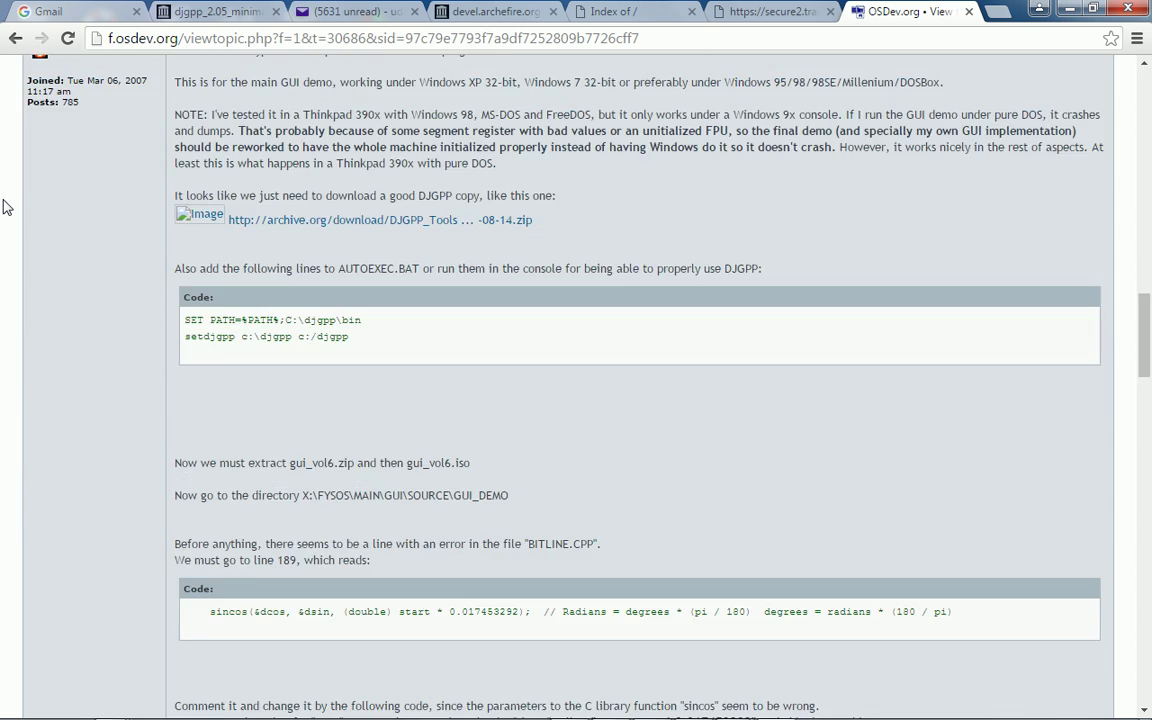
{"action": "scroll", "coordinate": [3, 207], "scroll_direction": "up", "scroll_amount": 3}
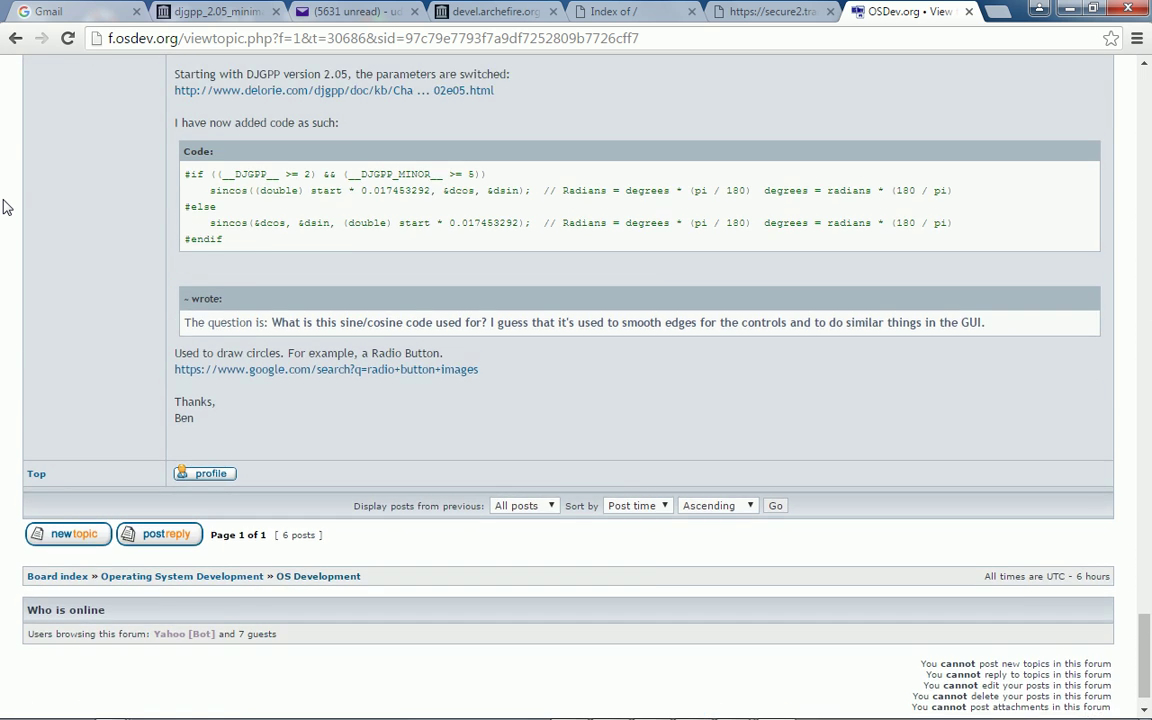
{"action": "scroll", "coordinate": [3, 207], "scroll_direction": "up", "scroll_amount": 1}
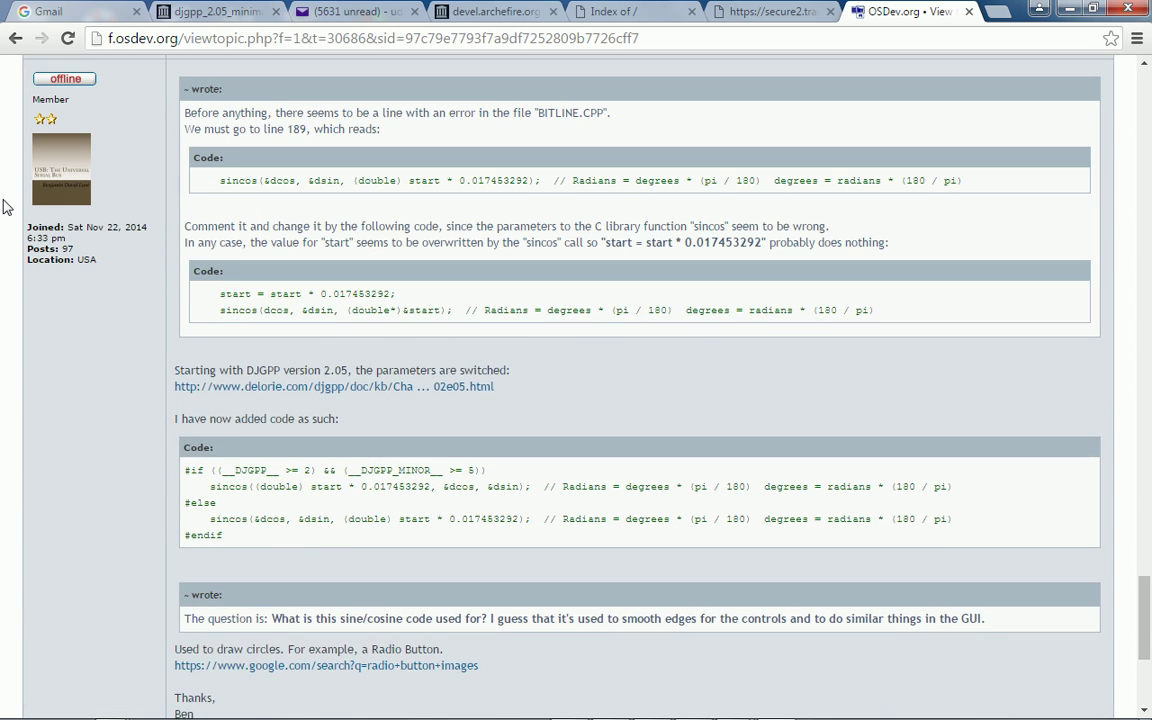
{"action": "scroll", "coordinate": [3, 207], "scroll_direction": "up", "scroll_amount": 1}
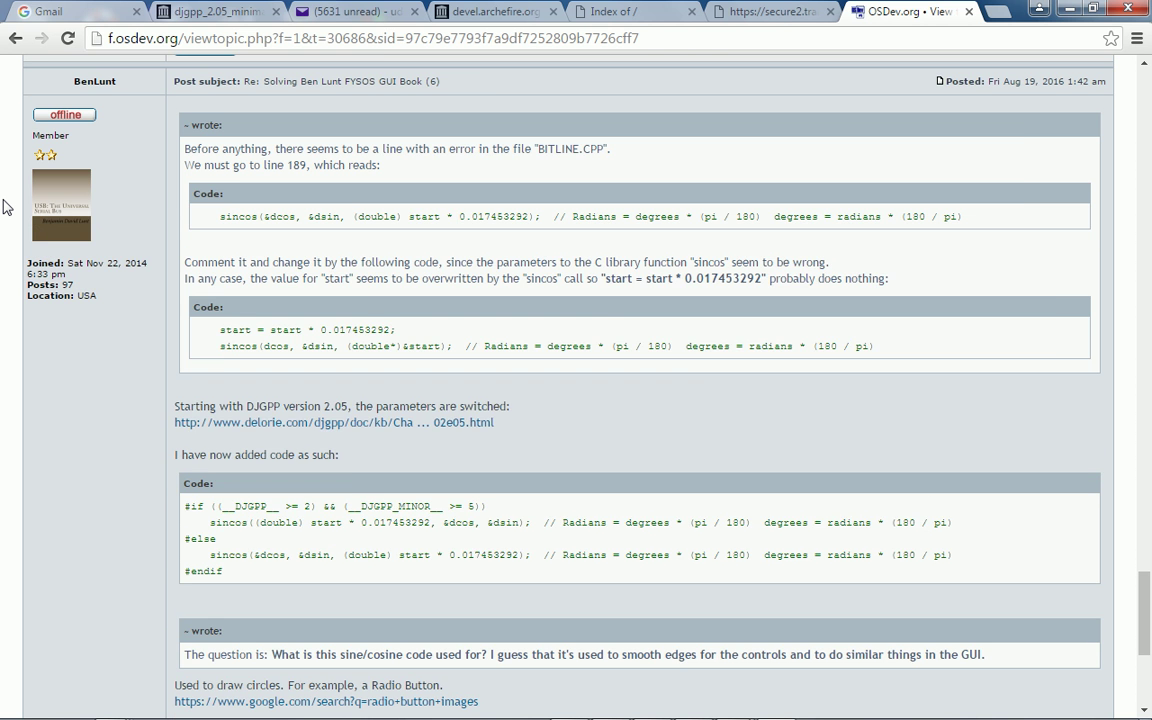
{"action": "key", "text": "alt+Tab"}
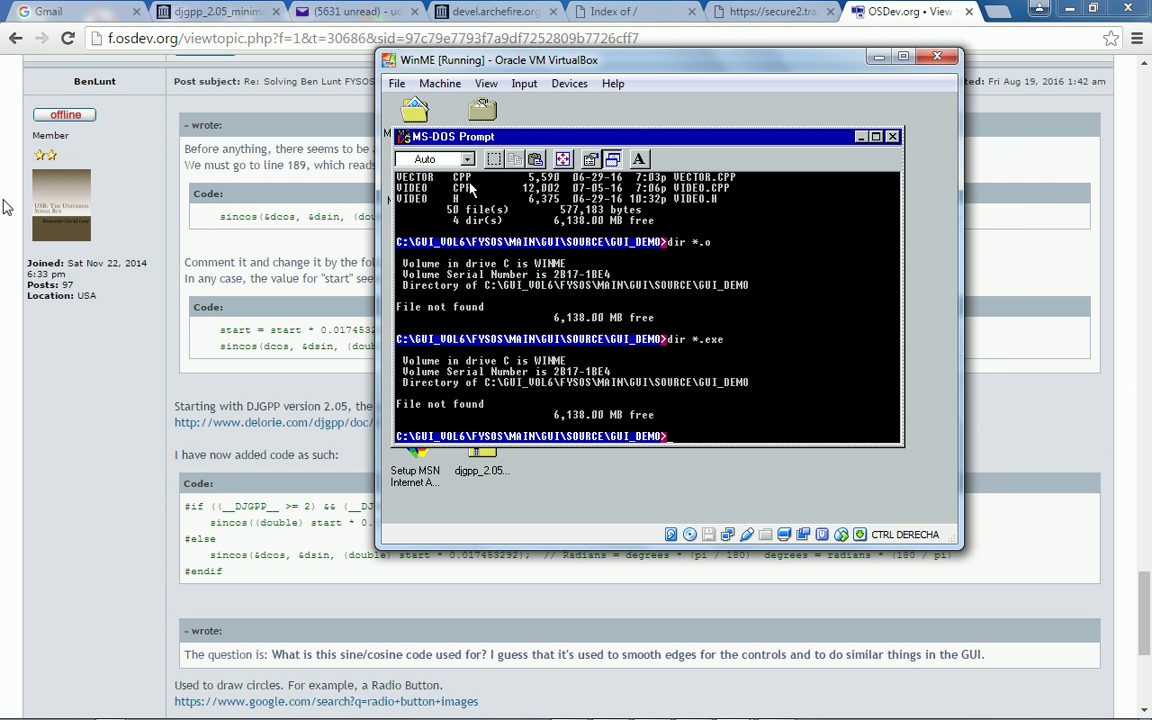
{"action": "key", "text": "alt+Tab"}
{"action": "scroll", "coordinate": [3, 207], "scroll_direction": "up", "scroll_amount": 1}
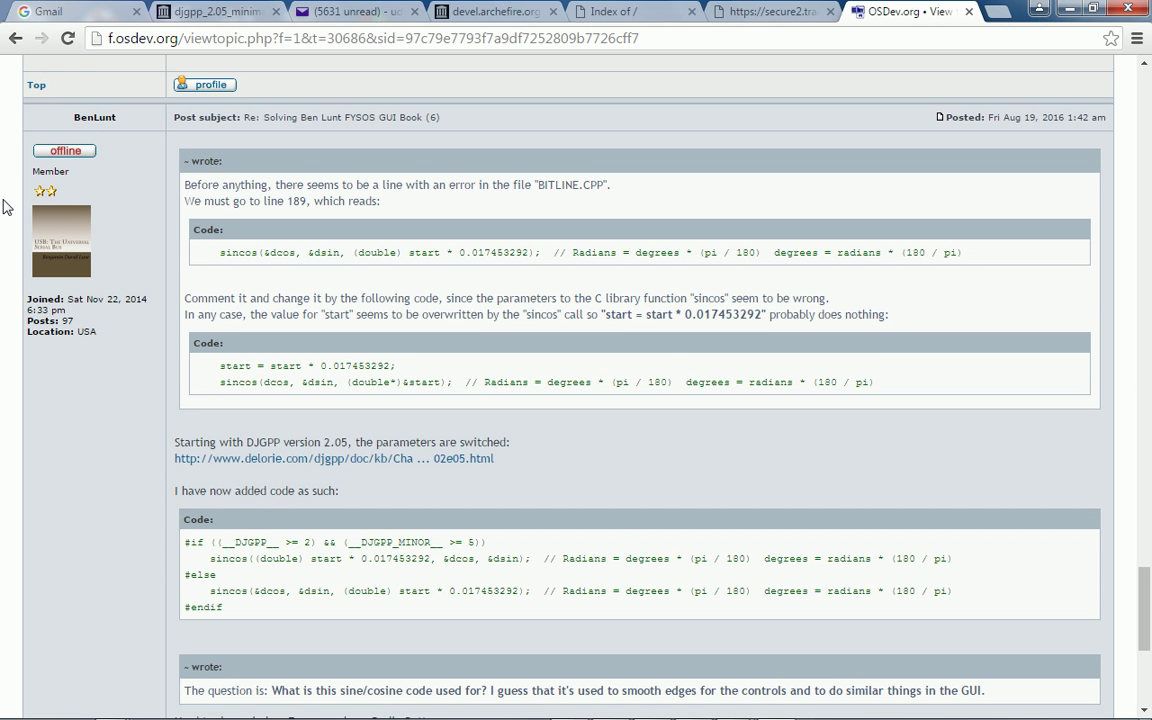
{"action": "scroll", "coordinate": [3, 207], "scroll_direction": "up", "scroll_amount": 1}
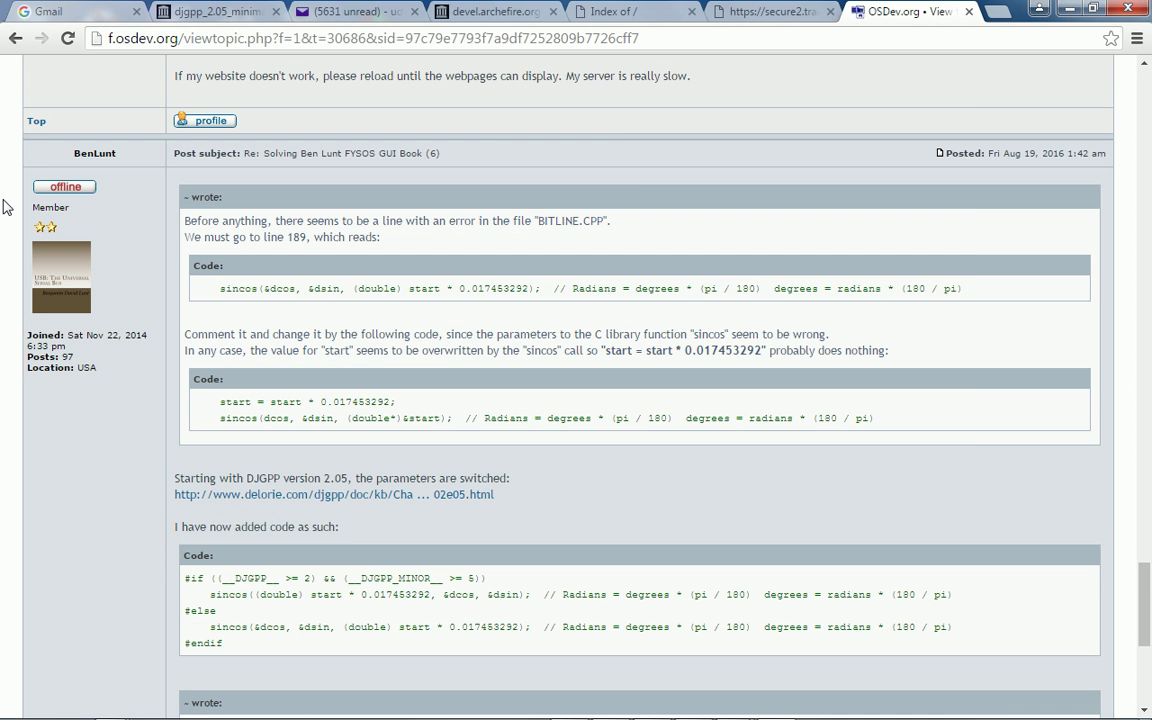
- Switch to the WinME virtual machine and open bitline.cpp in Notepad from the gui_demo prompt
{"action": "key", "text": "alt+Tab"}
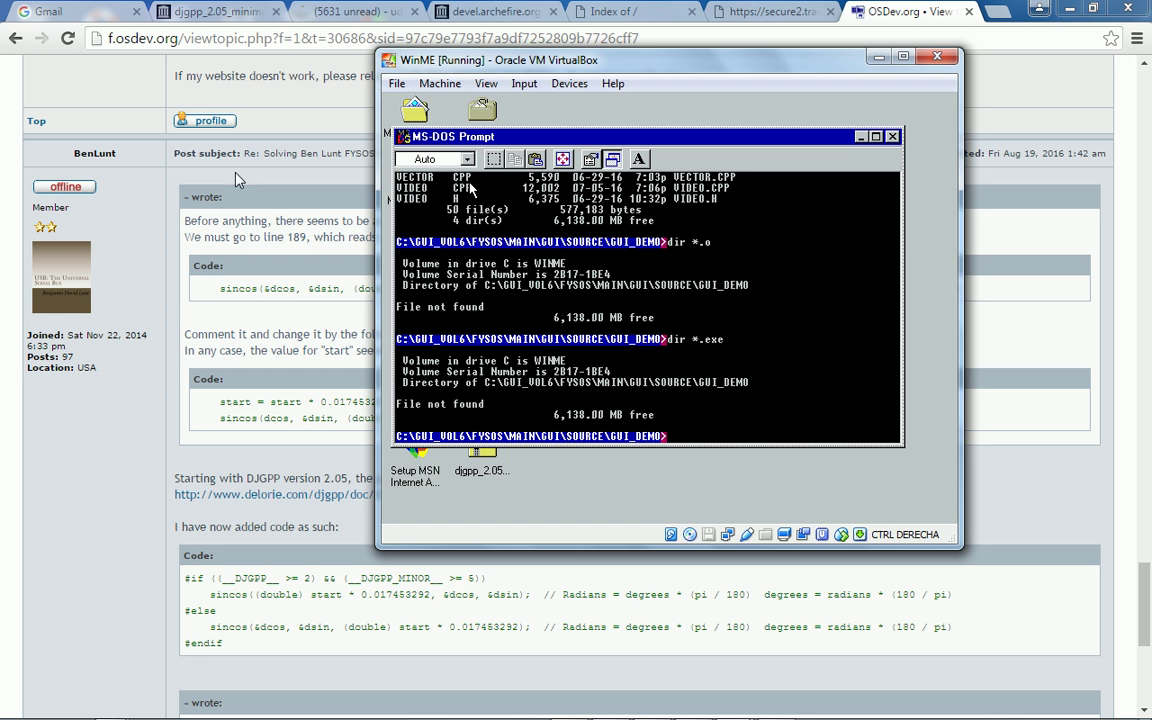
{"action": "left_click_drag", "start_coordinate": [515, 66], "coordinate": [565, 45]}
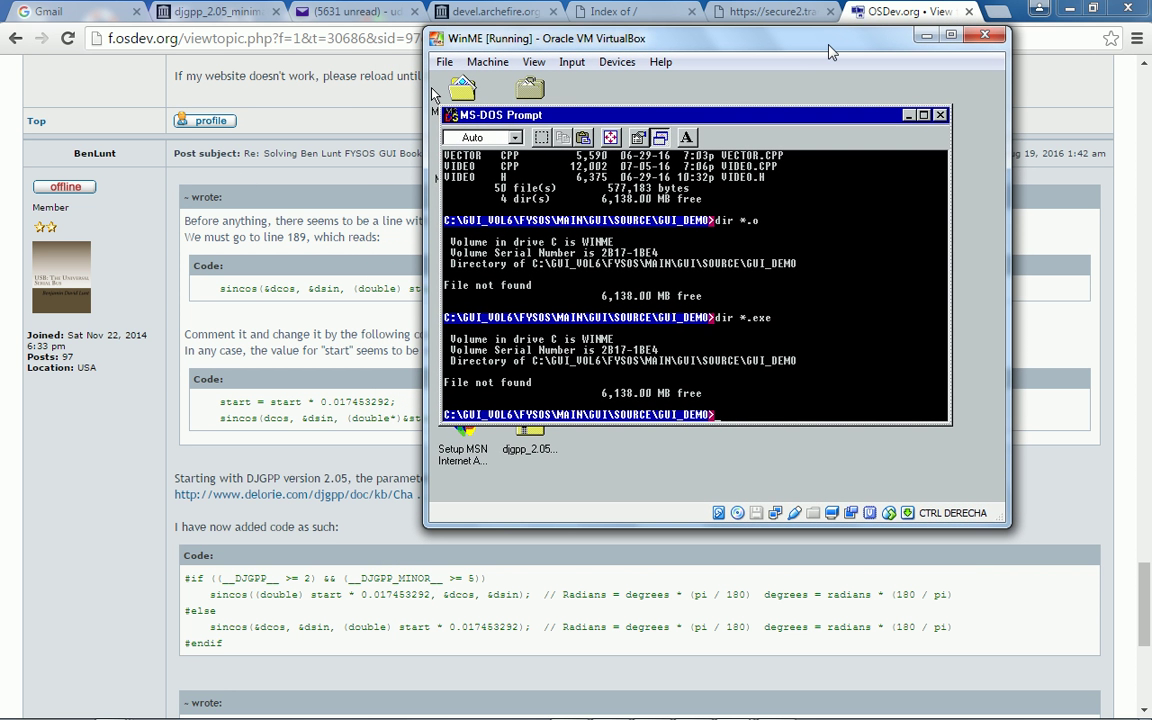
{"action": "type", "text": "notepad"}
{"action": "left_click", "coordinate": [314, 288]}
{"action": "key", "text": "alt+Tab"}
{"action": "type", "text": "bitline"}
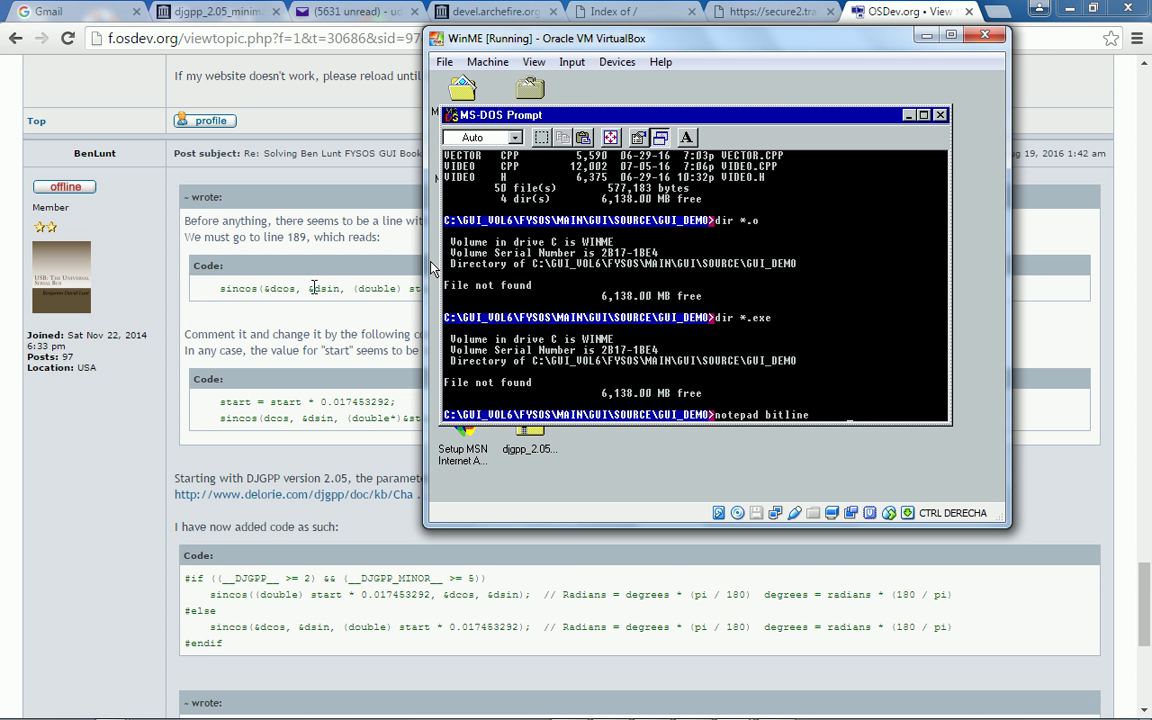
{"action": "type", "text": ".cpp"}
{"action": "key", "text": "Return"}
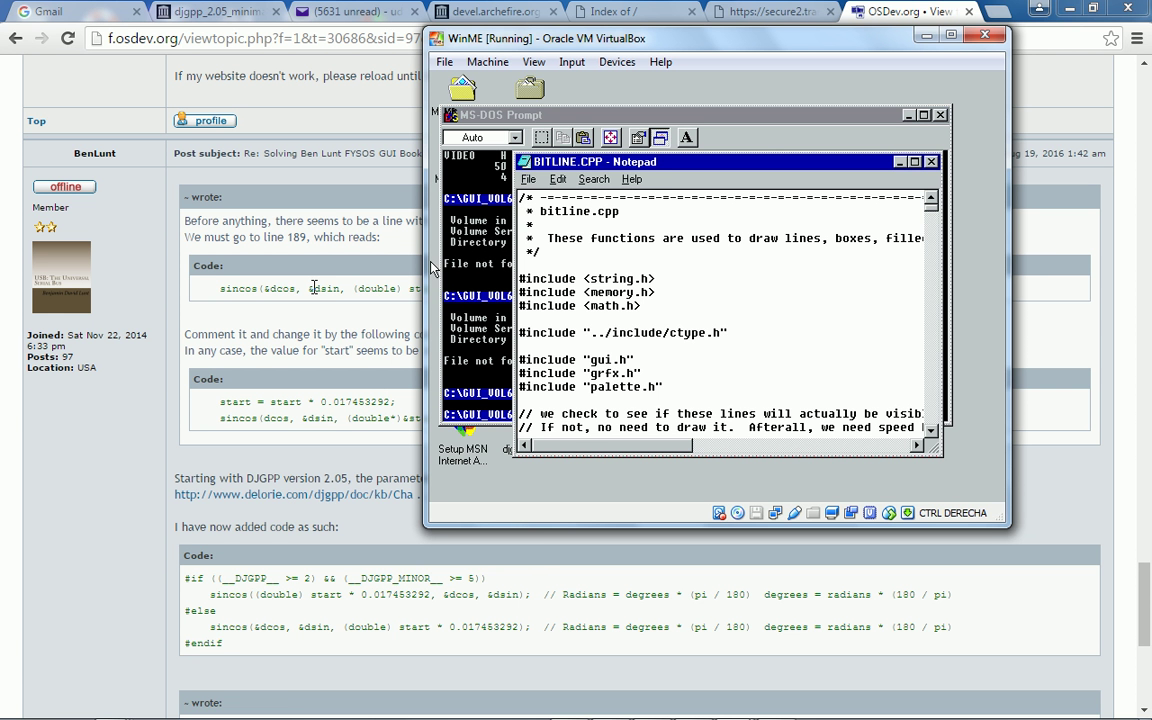
{"action": "key", "text": "alt+s"}
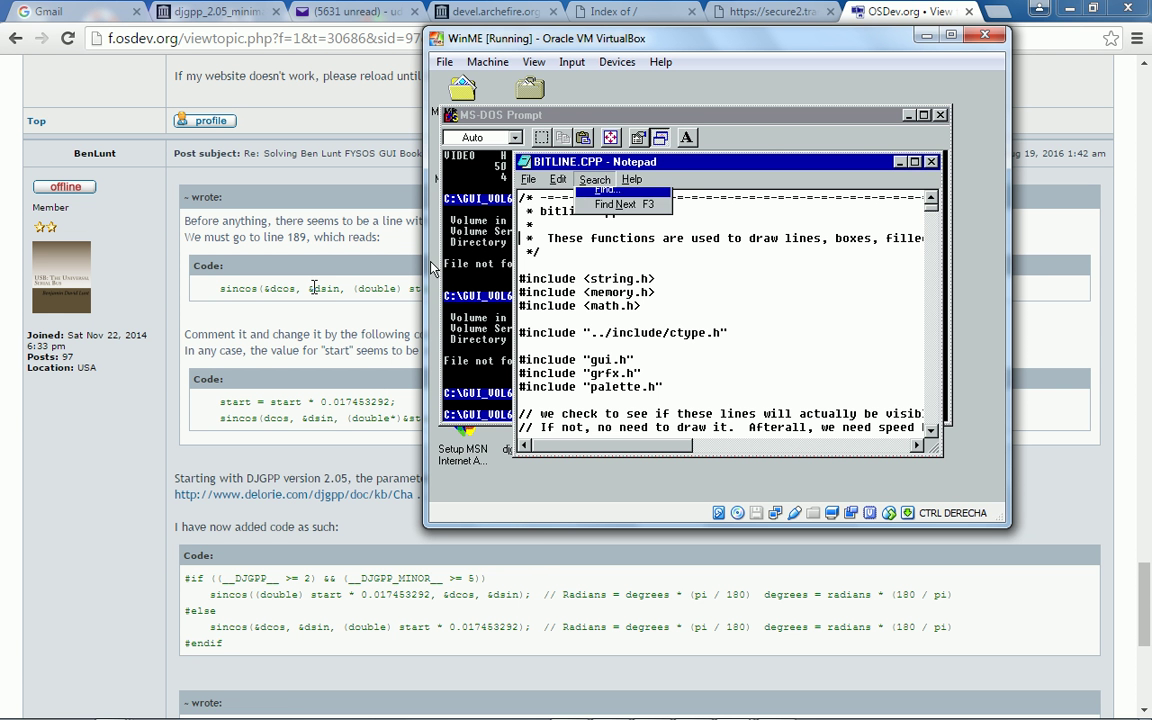
{"action": "key", "text": "Escape"}
{"action": "key", "text": "Down"}
{"action": "key", "text": "Down"}
{"action": "key", "text": "Down"}
{"action": "key", "text": "Down"}
{"action": "key", "text": "Down"}
{"action": "key", "text": "Down"}
{"action": "key", "text": "Down"}
{"action": "key", "text": "Down"}
{"action": "key", "text": "Down"}
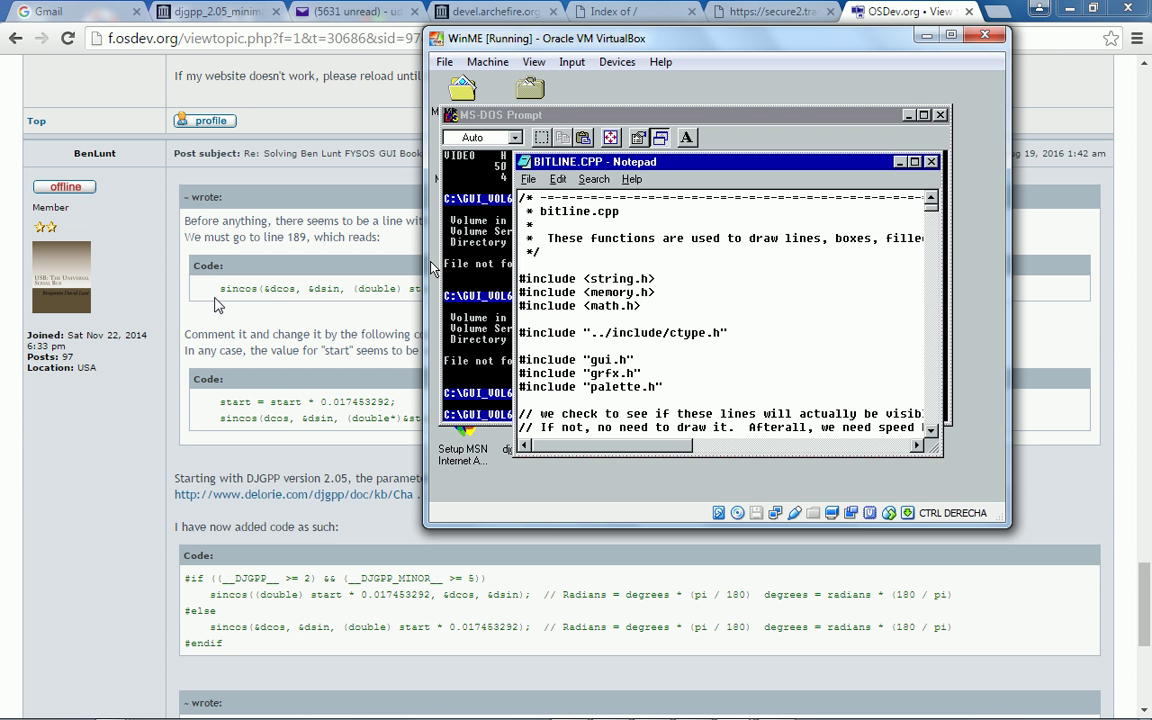
- Check the faulty line in the forum post and find "sincos(&dcos, &dsin" in BITLINE.CPP
{"action": "left_click", "coordinate": [217, 304]}
{"action": "left_click_drag", "start_coordinate": [219, 289], "coordinate": [368, 289]}
{"action": "left_click", "coordinate": [368, 289]}
{"action": "key", "text": "alt+Tab"}
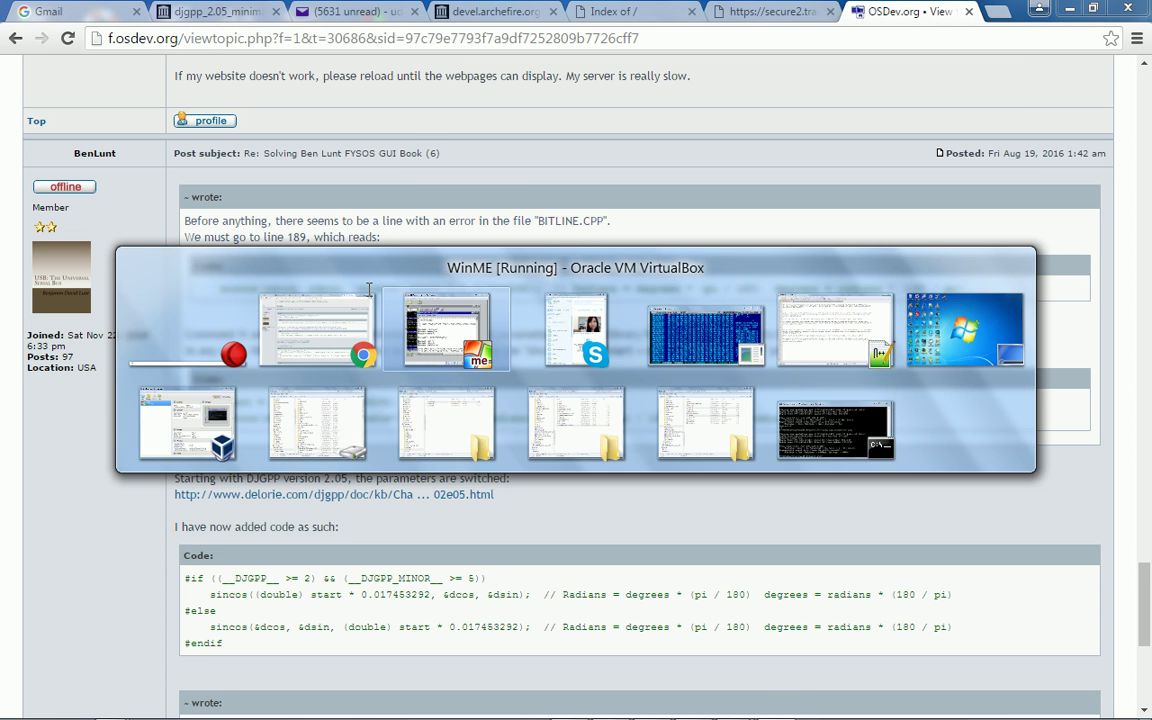
{"action": "key", "text": "F3"}
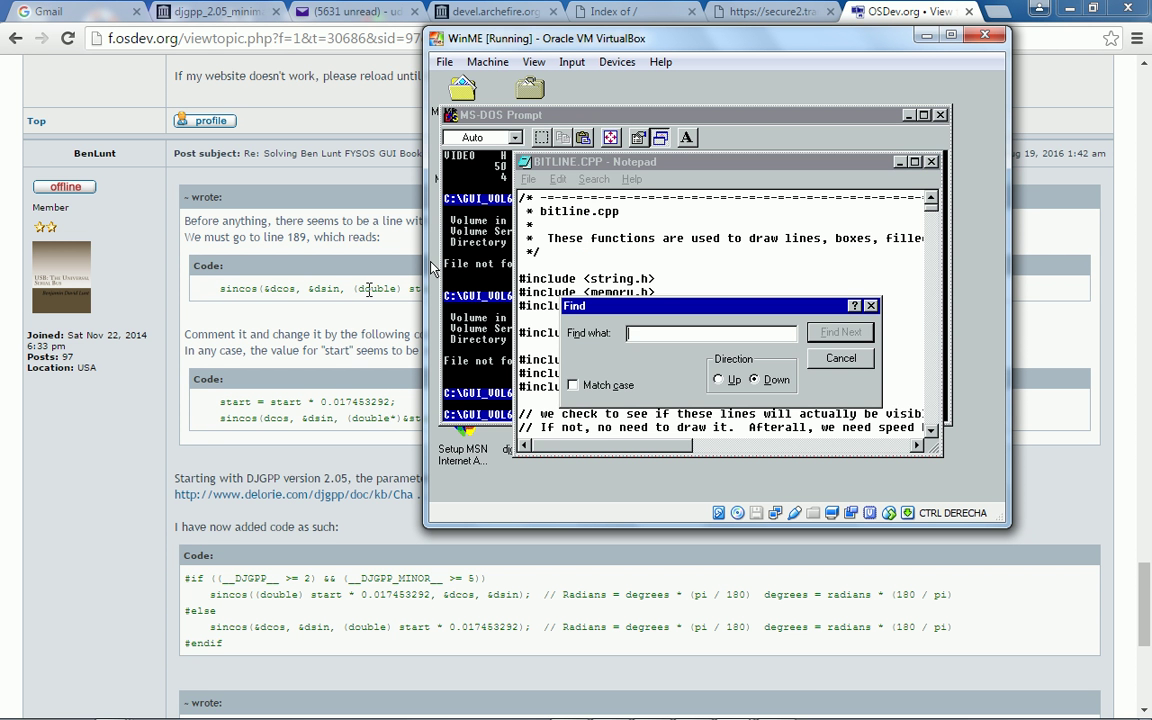
{"action": "type", "text": "sincos("}
{"action": "type", "text": "&dcos, &dsin"}
{"action": "key", "text": "Return"}
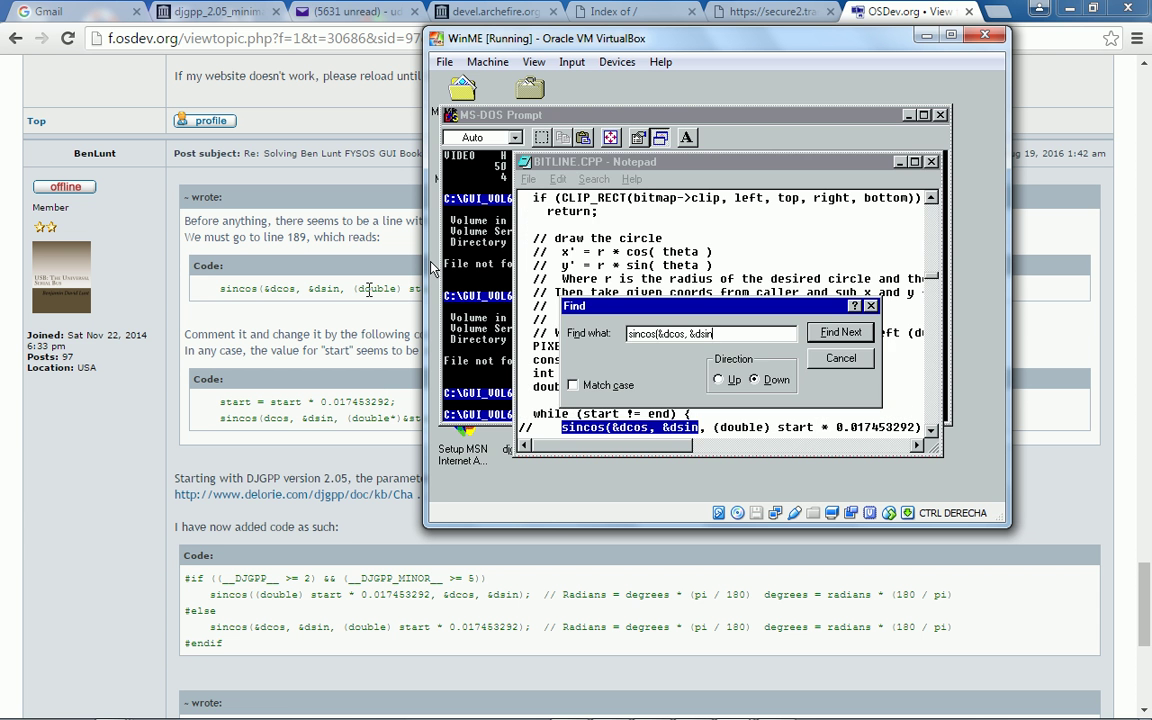
{"action": "key", "text": "Escape"}
- Examine the sincos lines inside the while loop of BITLINE.CPP and compare them with the forum post's code
{"action": "key", "text": "Left"}
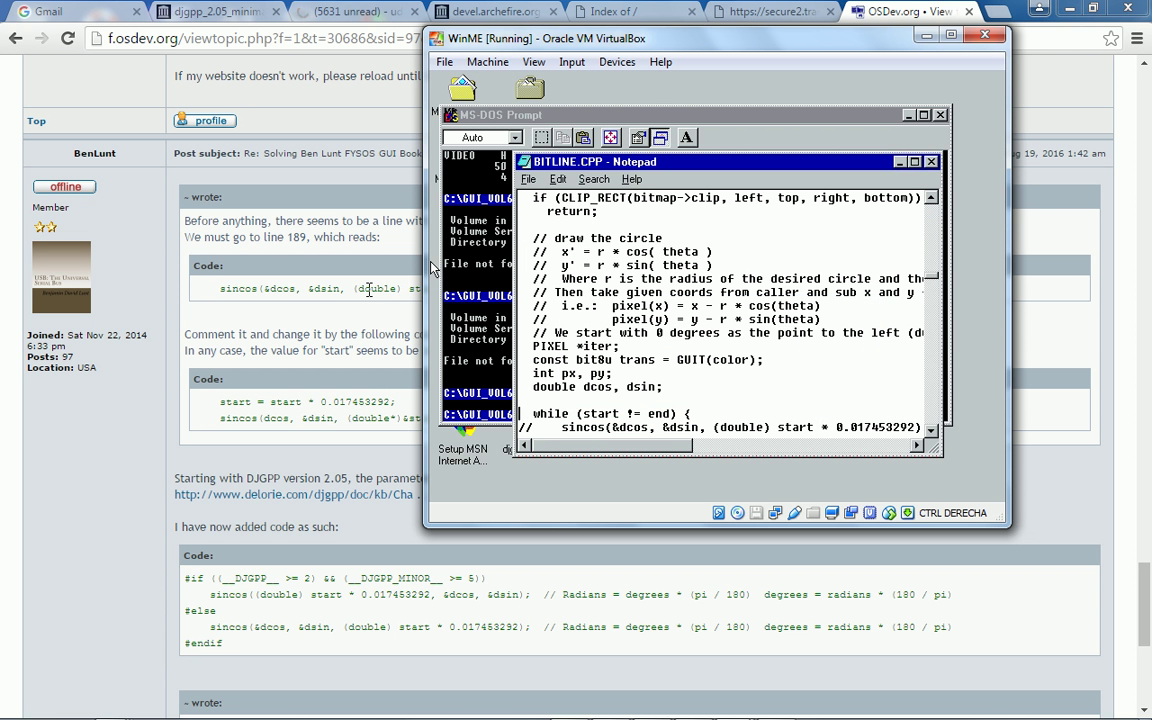
{"action": "key", "text": "Down"}
{"action": "key", "text": "Down"}
{"action": "key", "text": "Down"}
{"action": "key", "text": "Down"}
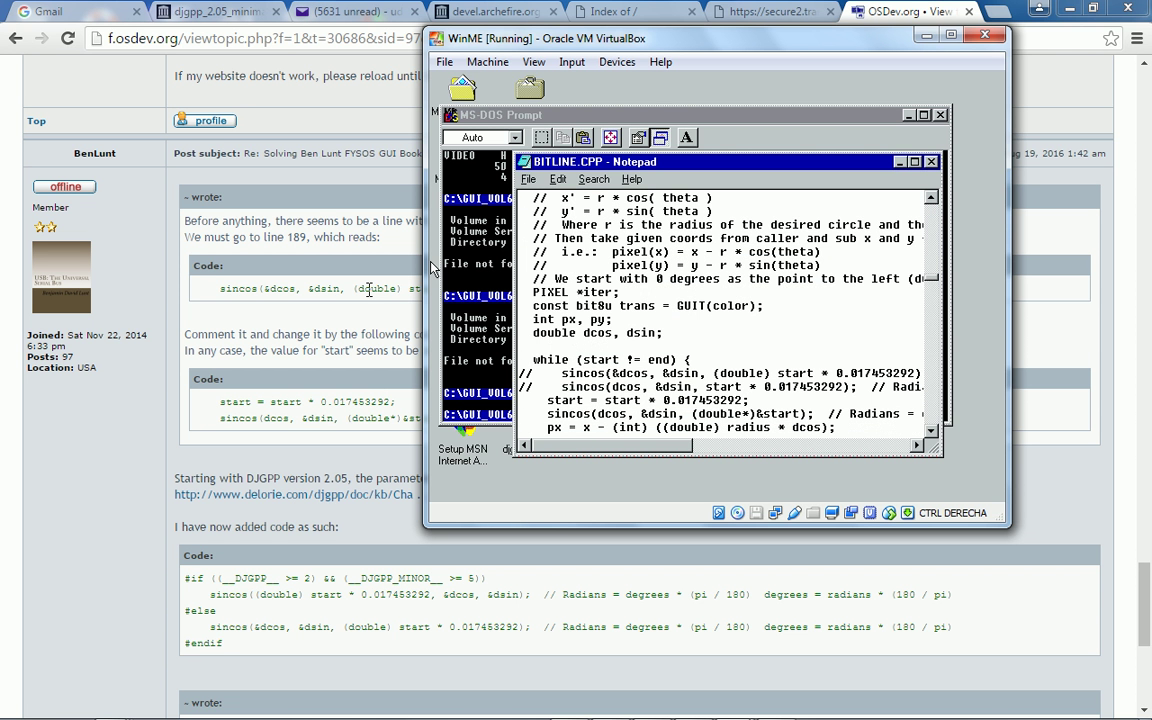
{"action": "key", "text": "Up"}
{"action": "key", "text": "Up"}
{"action": "left_click", "coordinate": [360, 305]}
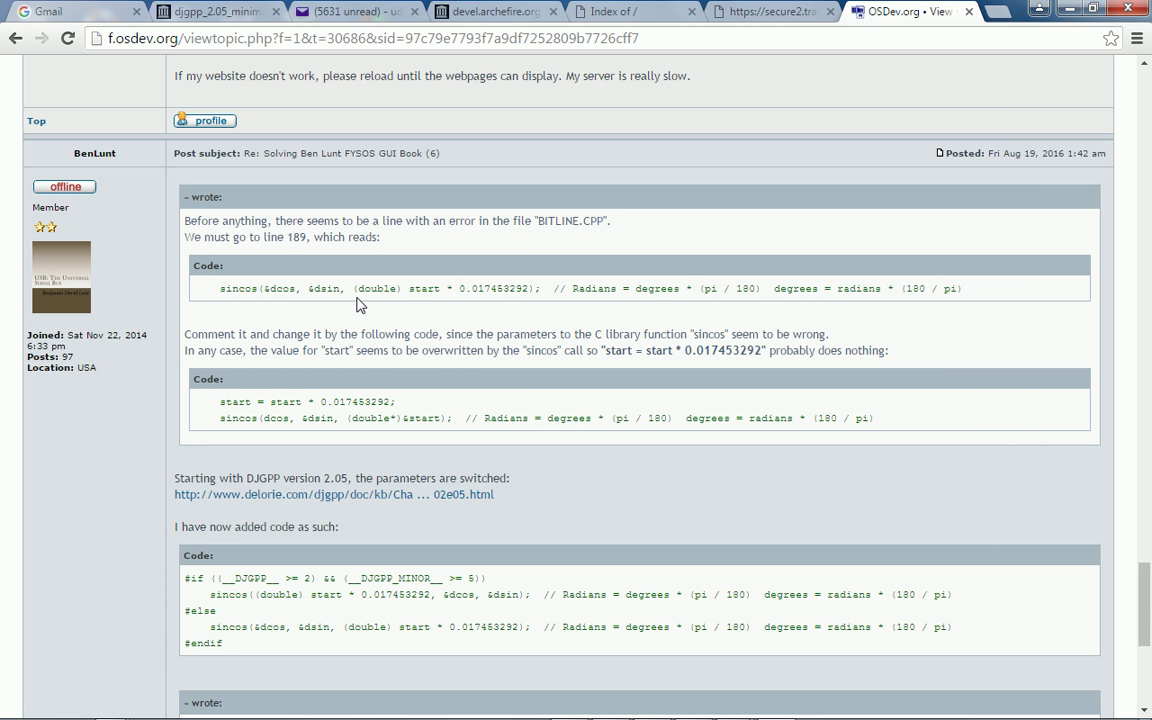
{"action": "key", "text": "alt+Tab"}
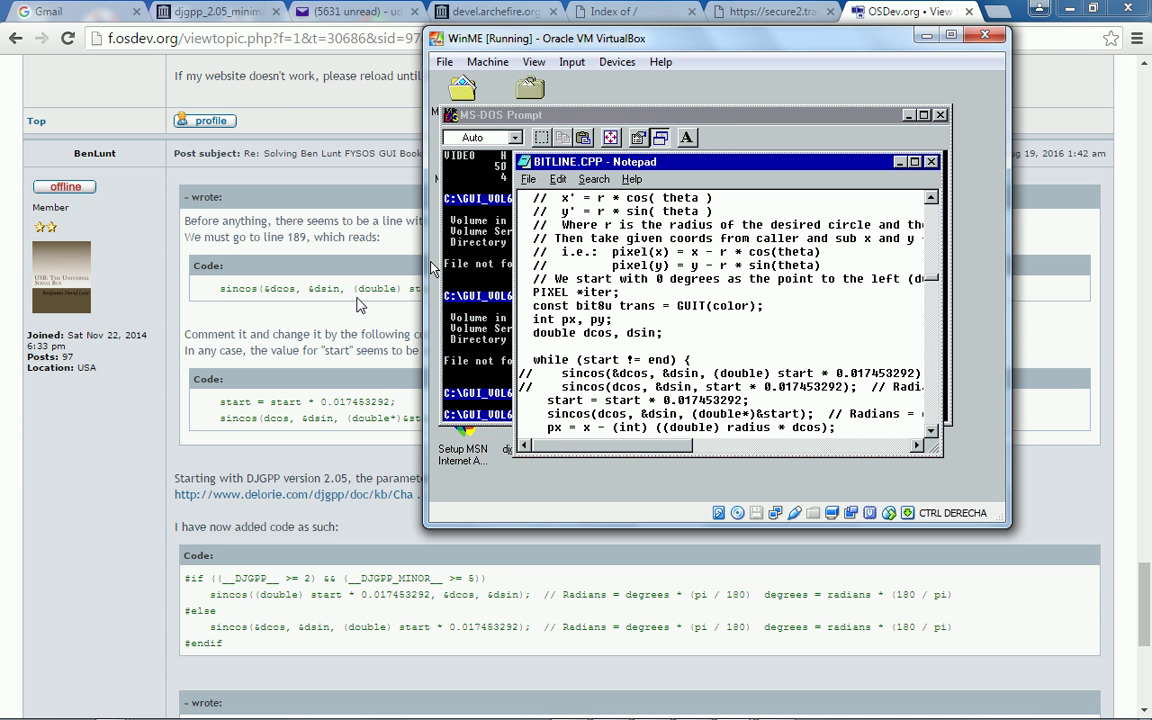
{"action": "key", "text": "Down"}
{"action": "key", "text": "Down"}
{"action": "key", "text": "Down"}
{"action": "key", "text": "Down"}
{"action": "key", "text": "Down"}
{"action": "key", "text": "Down"}
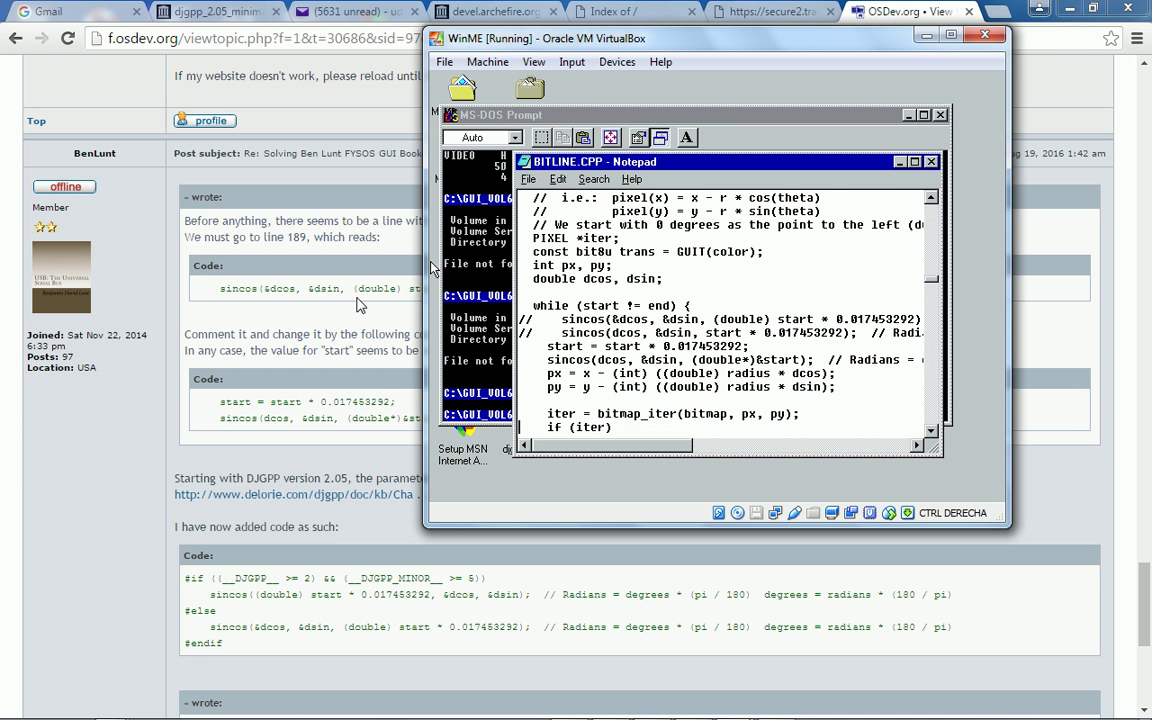
- Maximize Notepad and delete the three lines between the commented-out sincos(&dcos, &dsin, ...) line and the px assignment
{"action": "double_click", "coordinate": [865, 166]}
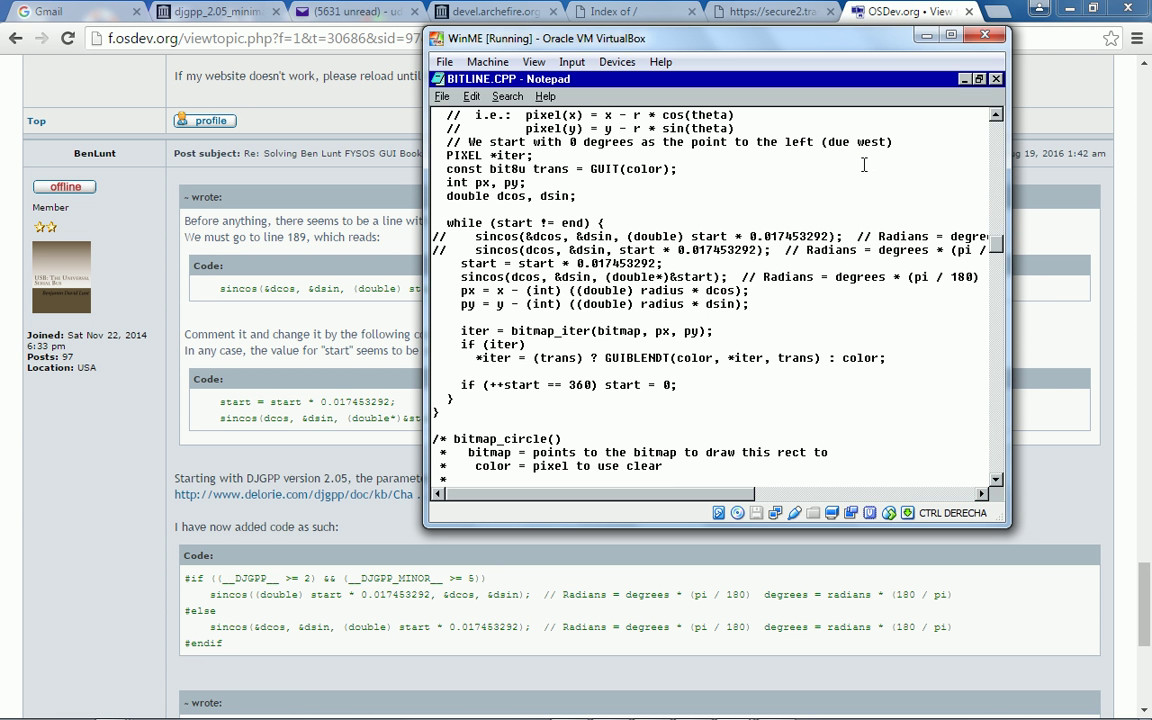
{"action": "key", "text": "Up"}
{"action": "key", "text": "Up"}
{"action": "key", "text": "Up"}
{"action": "key", "text": "Up"}
{"action": "key", "text": "shift+Up"}
{"action": "key", "text": "shift+Up"}
{"action": "key", "text": "shift+Up"}
{"action": "key", "text": "Delete"}
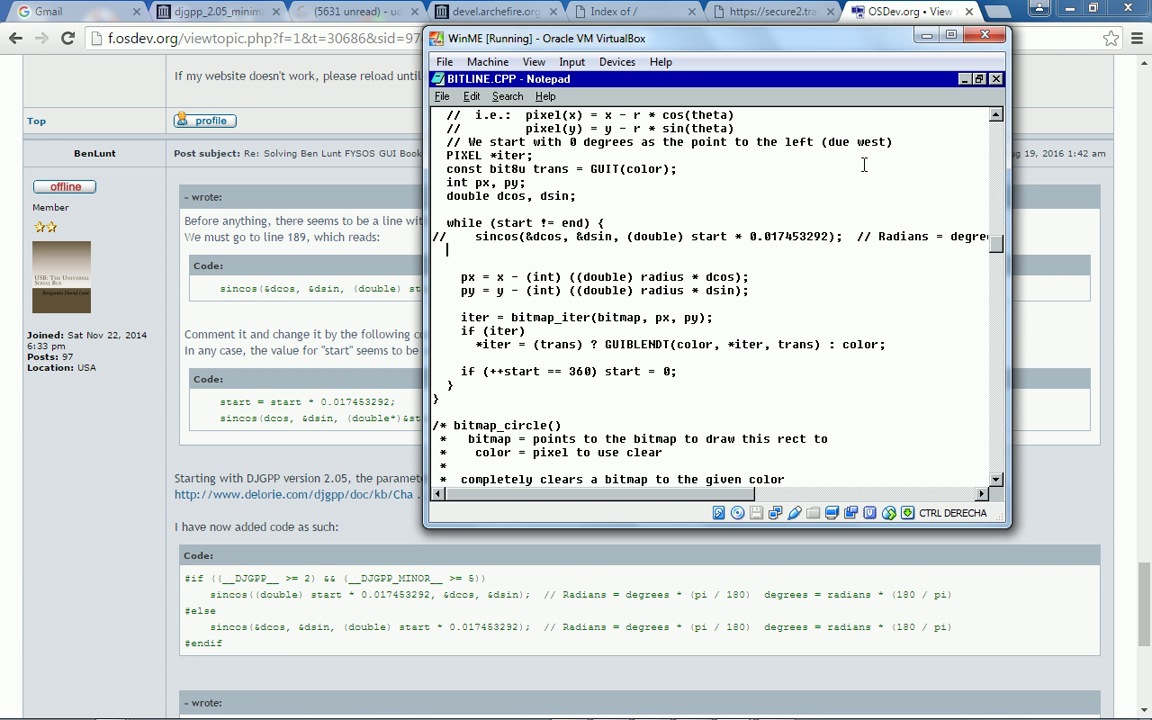
- Start a preprocessor line #if ((__DJGPP__ >=2)) below the commented-out sincos line
{"action": "type", "text": "#if ()"}
{"action": "key", "text": "Left"}
{"action": "type", "text": "(_)___"}
{"action": "key", "text": "Left"}
{"action": "key", "text": "Left"}
{"action": "type", "text": "DJ"}
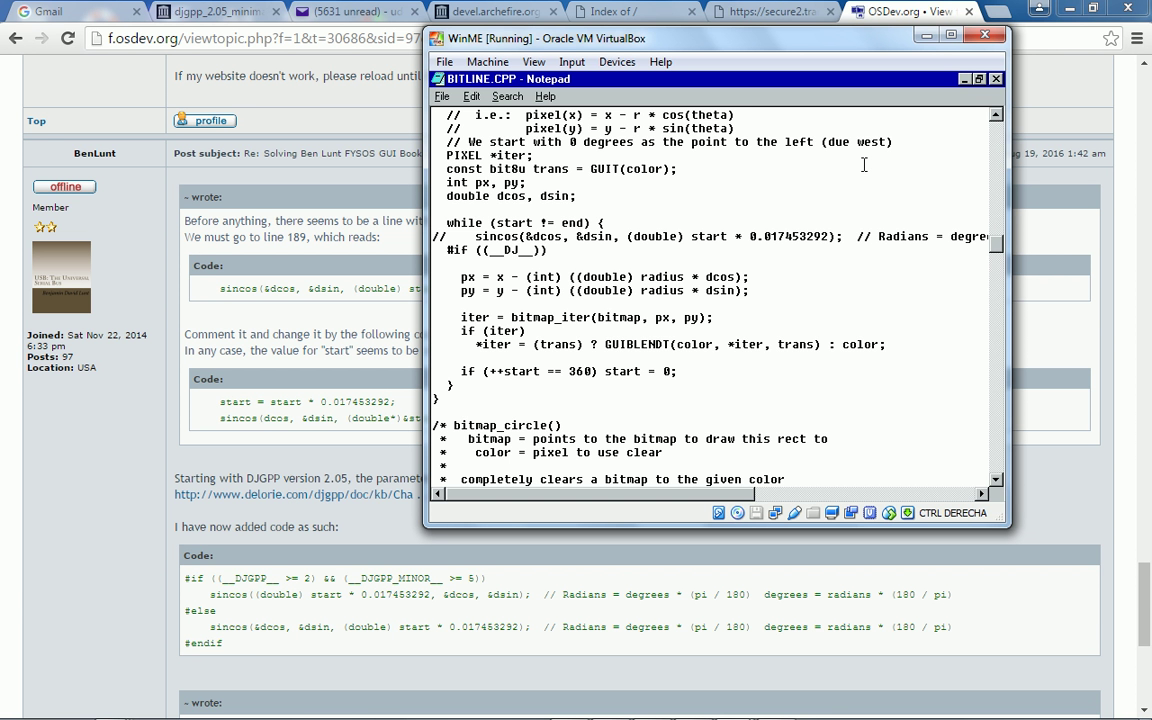
{"action": "type", "text": "GPP"}
{"action": "key", "text": "Right"}
{"action": "key", "text": "Right"}
{"action": "type", "text": ">=2"}
{"action": "key", "text": "Right"}
- Extend the #if condition with && (__DJGPP_MINOR__ >= 5) and space its first comparison as >= 2
{"action": "type", "text": "&"}
{"action": "type", "text": "&"}
{"action": "type", "text": " (__"}
{"action": "type", "text": "DJGPP__"}
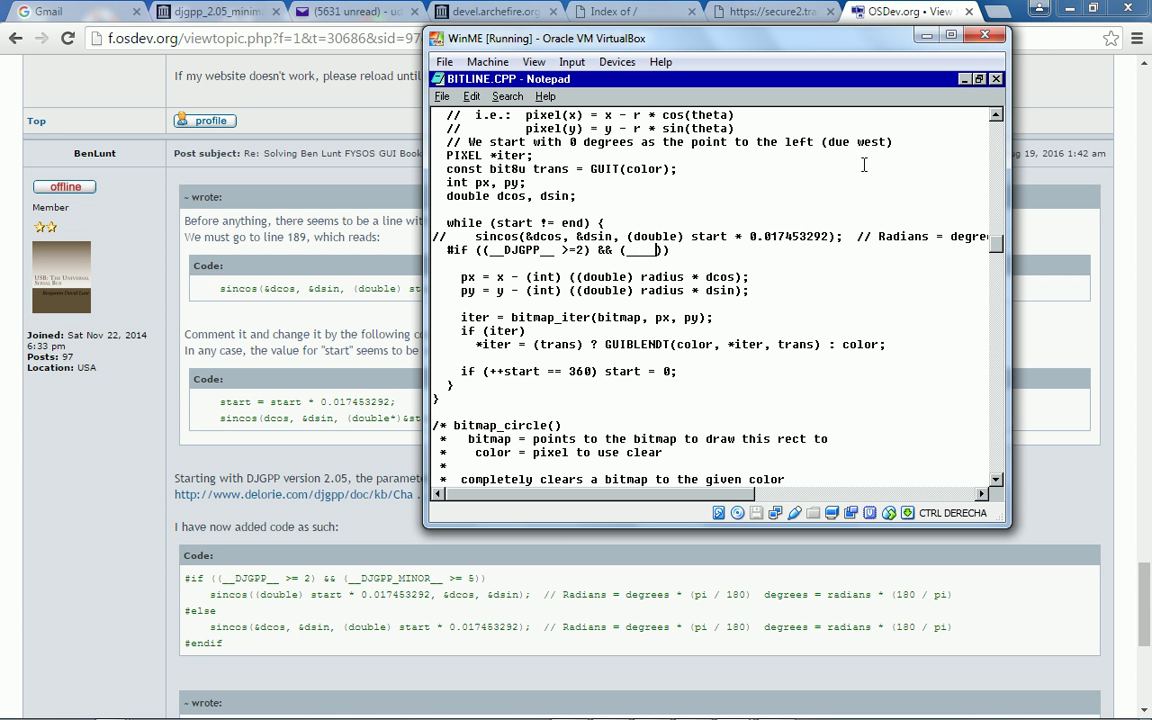
{"action": "type", "text": "_MINOR"}
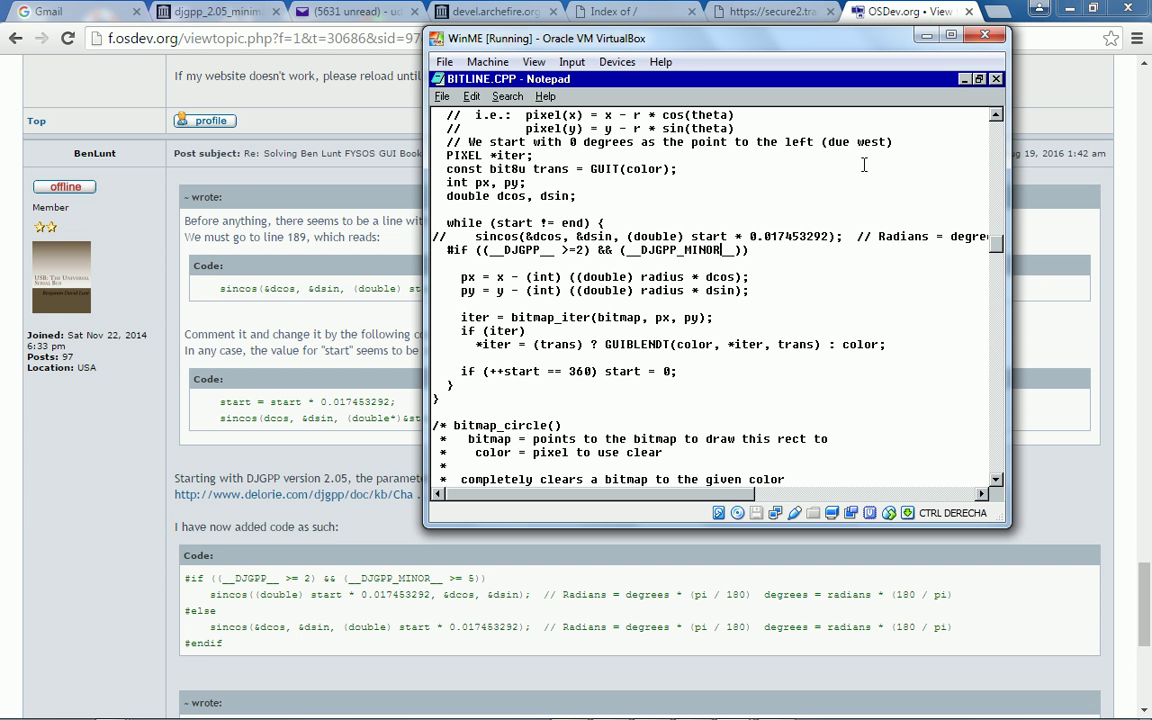
{"action": "type", "text": "__"}
{"action": "key", "text": "Left"}
{"action": "key", "text": "Left"}
{"action": "key", "text": "Left"}
{"action": "key", "text": "Left"}
{"action": "key", "text": "Left"}
{"action": "key", "text": "Left"}
{"action": "key", "text": "Left"}
{"action": "key", "text": "Left"}
{"action": "key", "text": "Left"}
{"action": "key", "text": "Left"}
{"action": "key", "text": "Left"}
{"action": "key", "text": "Left"}
{"action": "key", "text": "Left"}
{"action": "key", "text": "Left"}
{"action": "key", "text": "Left"}
{"action": "key", "text": "Left"}
{"action": "key", "text": "Left"}
{"action": "key", "text": "Left"}
{"action": "key", "text": "Left"}
{"action": "key", "text": "Left"}
{"action": "key", "text": "Left"}
{"action": "key", "text": "Left"}
{"action": "key", "text": "End"}
{"action": "key", "text": "Left"}
{"action": "key", "text": "Left"}
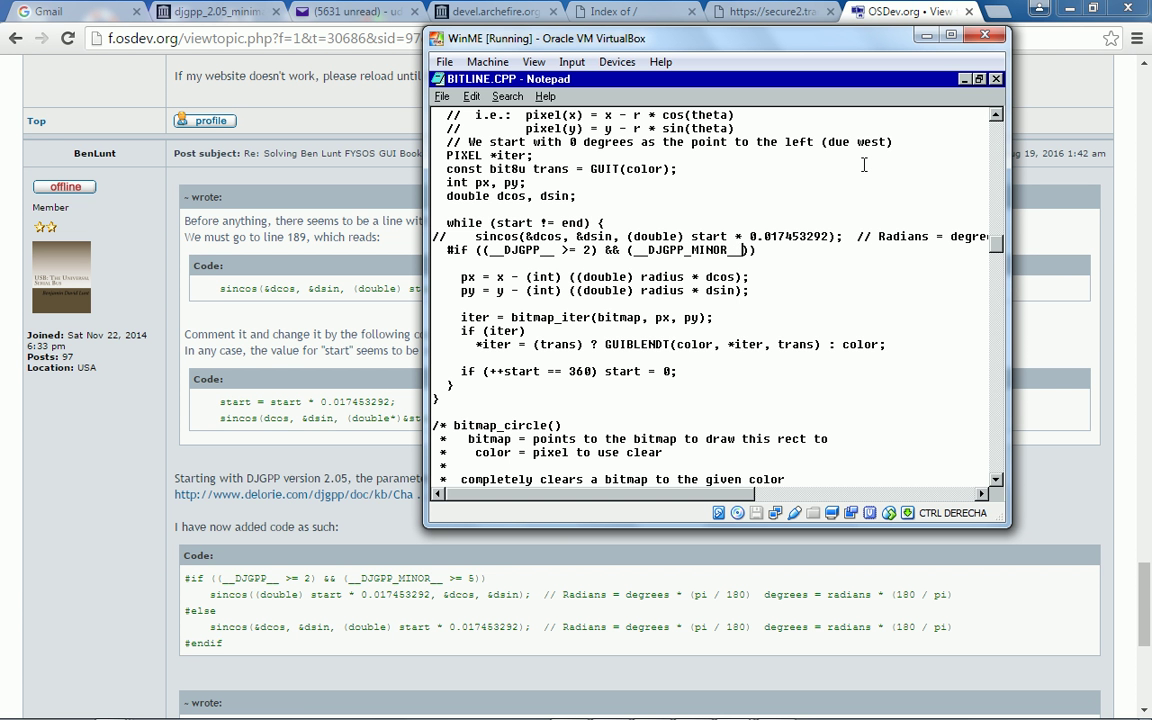
{"action": "type", "text": ">= 5"}
{"action": "key", "text": "End"}
{"action": "type", "text": ")"}
{"action": "key", "text": "Return"}
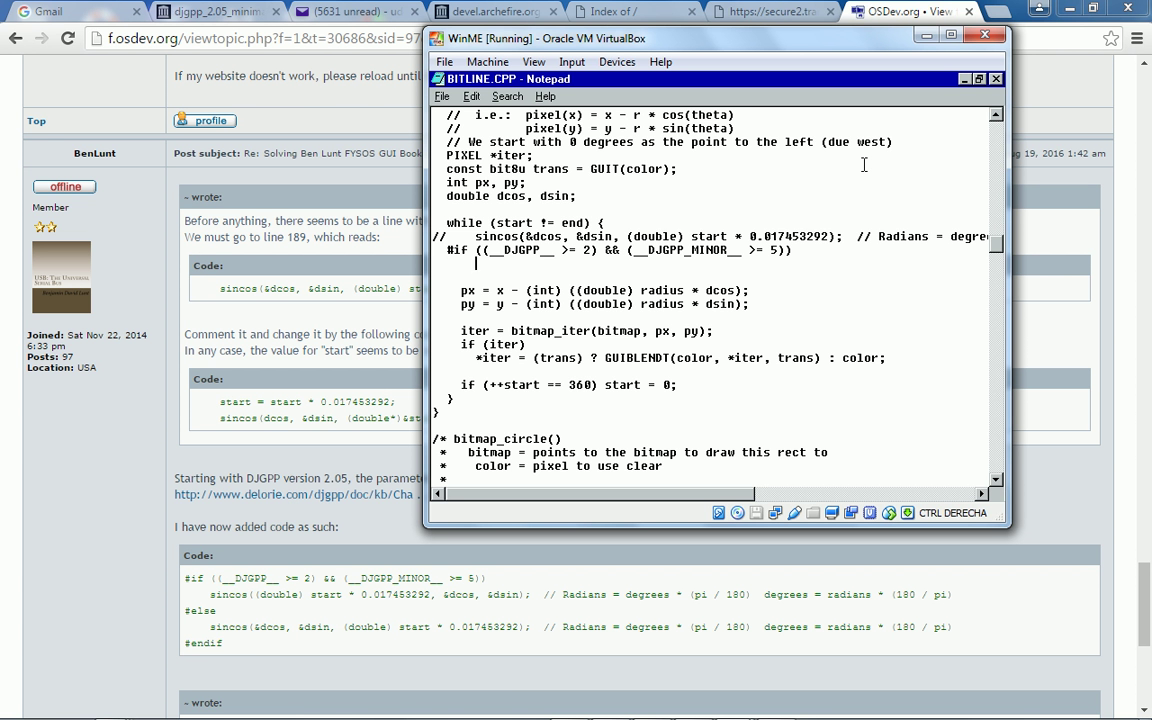
- Add the statement sincos((double) start * 0.017453292, &dcos, &dsin); under the #if line
{"action": "type", "text": "sincos()"}
{"action": "type", "text": ";"}
{"action": "key", "text": "Left"}
{"action": "key", "text": "Left"}
{"action": "type", "text": "(double)"}
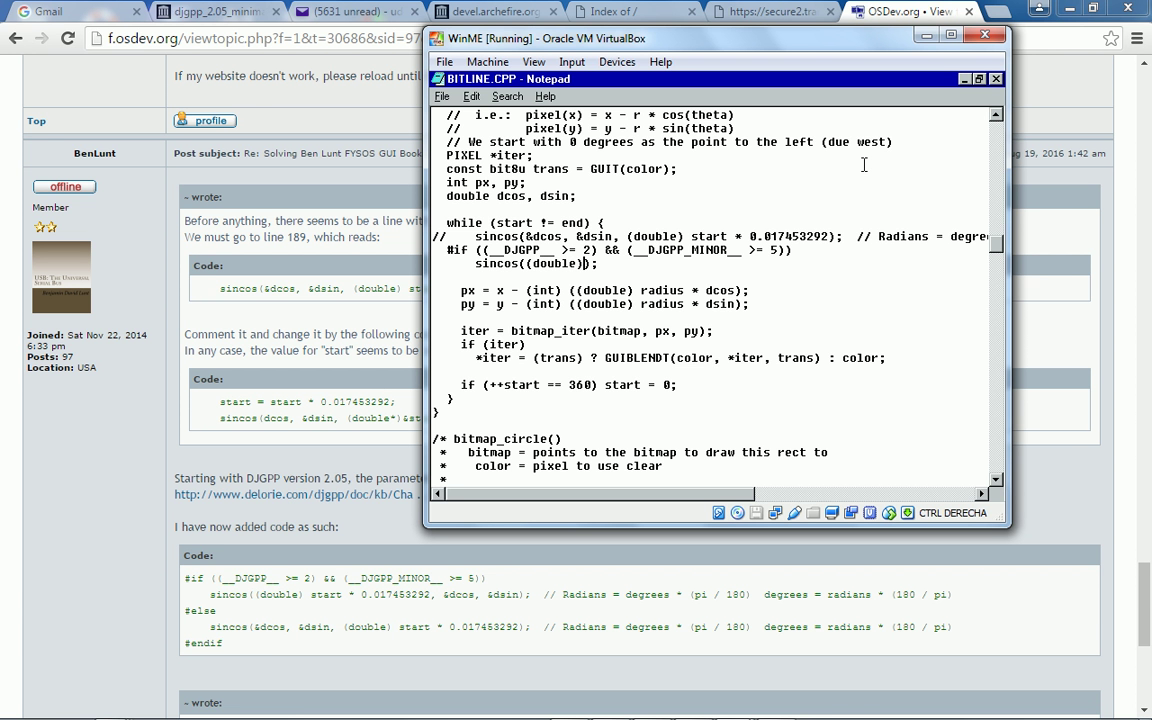
{"action": "type", "text": " start * 0.017453"}
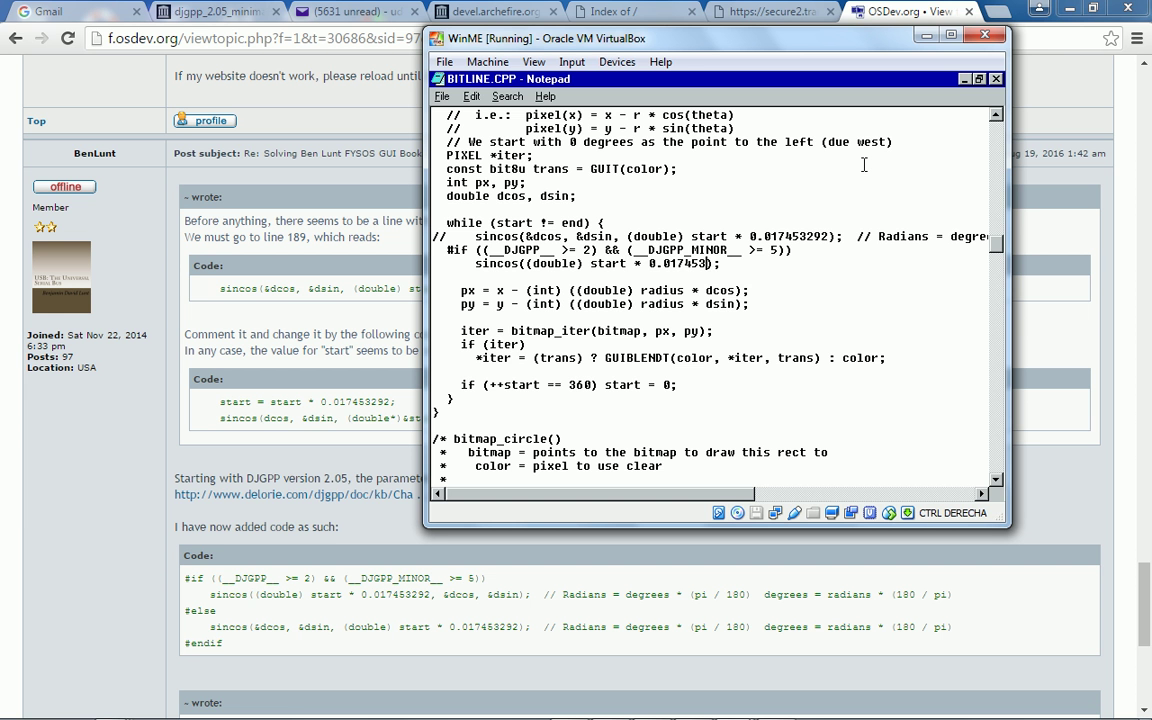
{"action": "type", "text": "292, &dcos, &dsin"}
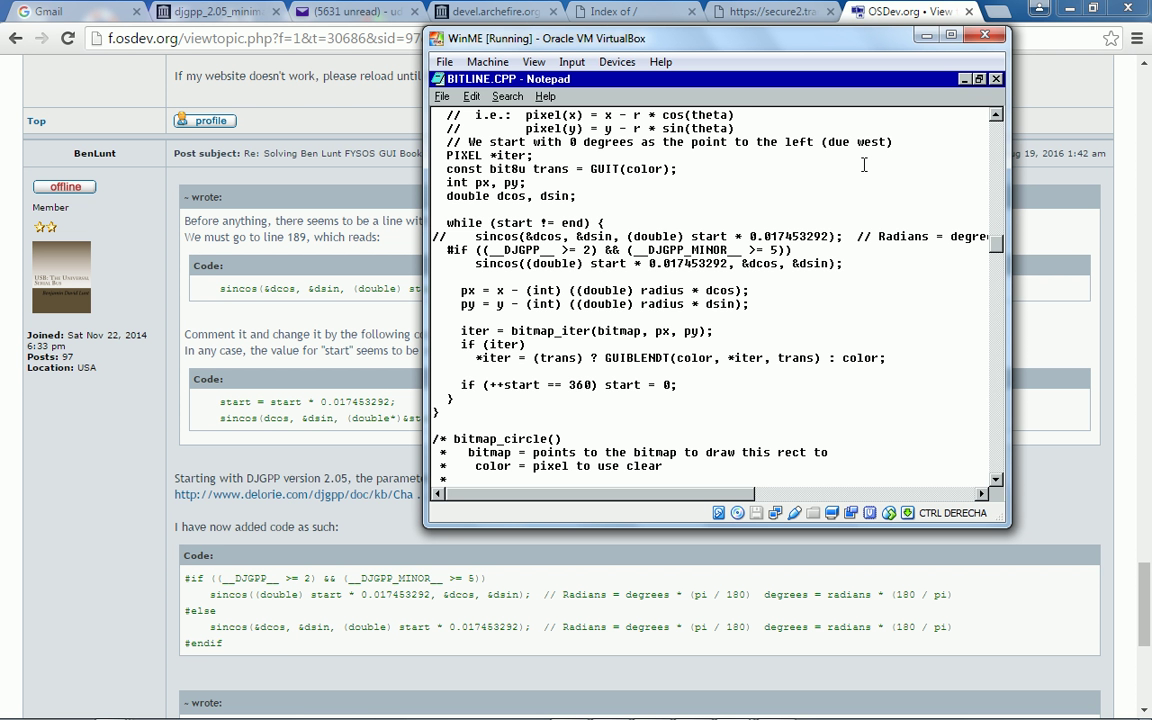
- Append the comment "// Radians = degrees * (pi / 180) degrees = radians * (180 / pi)" to the new sincos statement
{"action": "key", "text": "End"}
{"action": "type", "text": "// Radians = degrees *"}
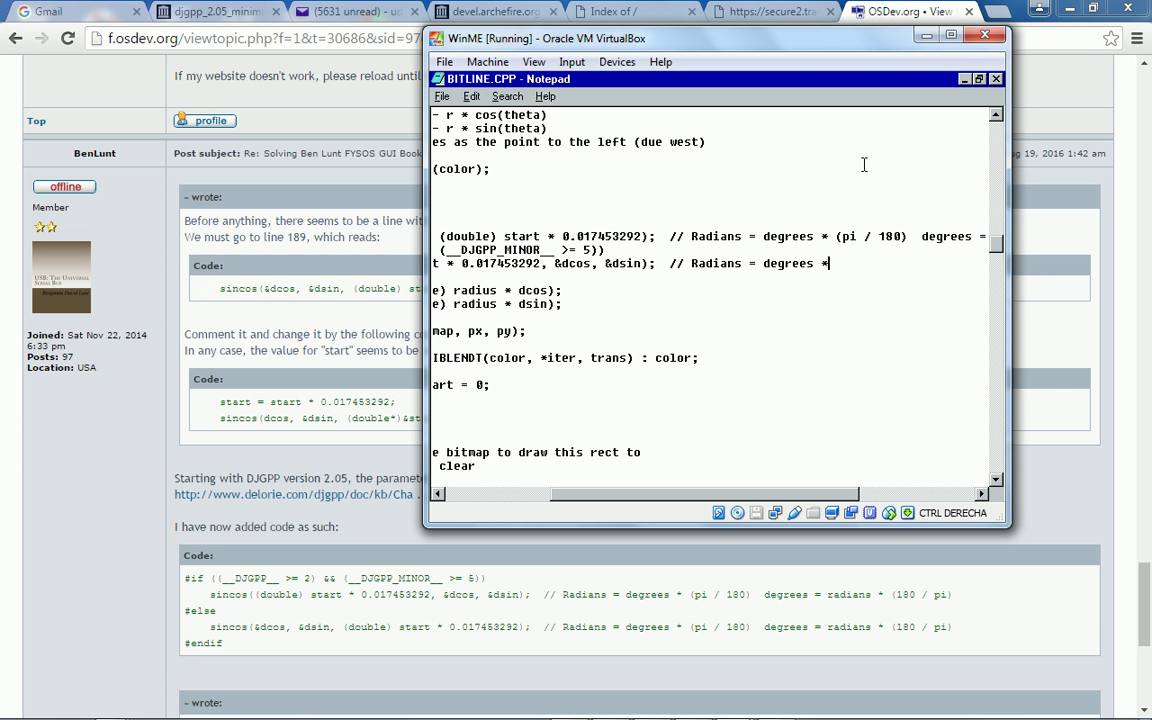
{"action": "type", "text": " (pi / 180"}
{"action": "type", "text": "  degrees "}
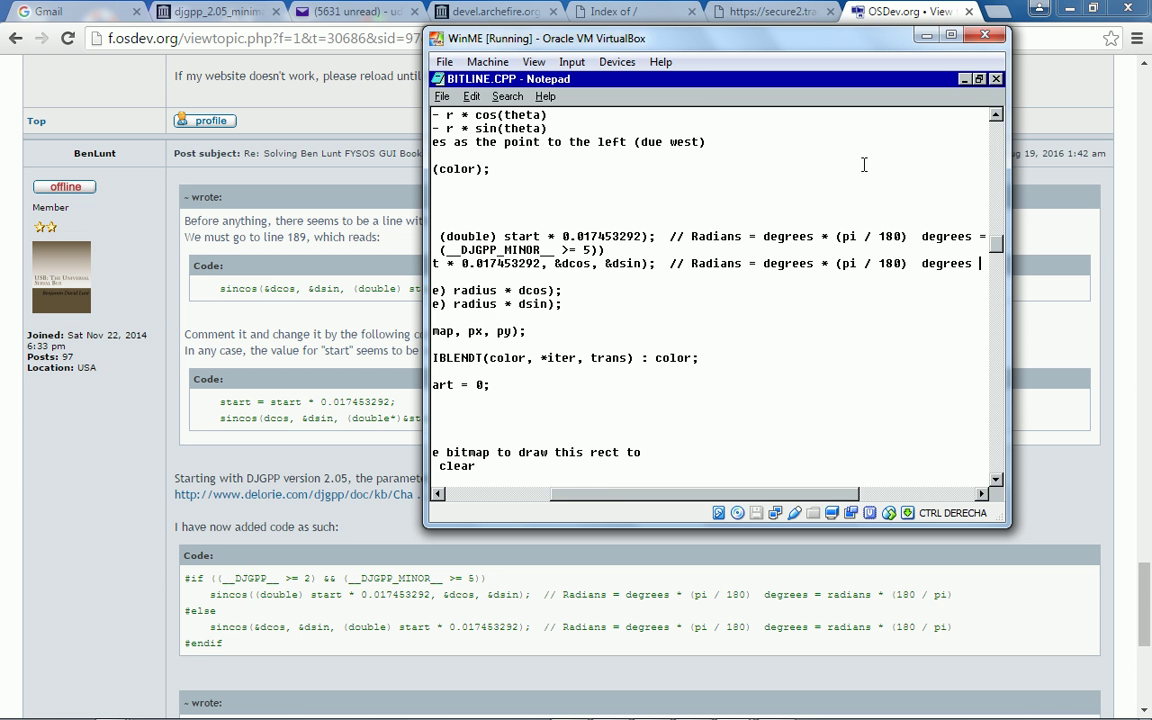
{"action": "type", "text": "="}
{"action": "type", "text": " radia"}
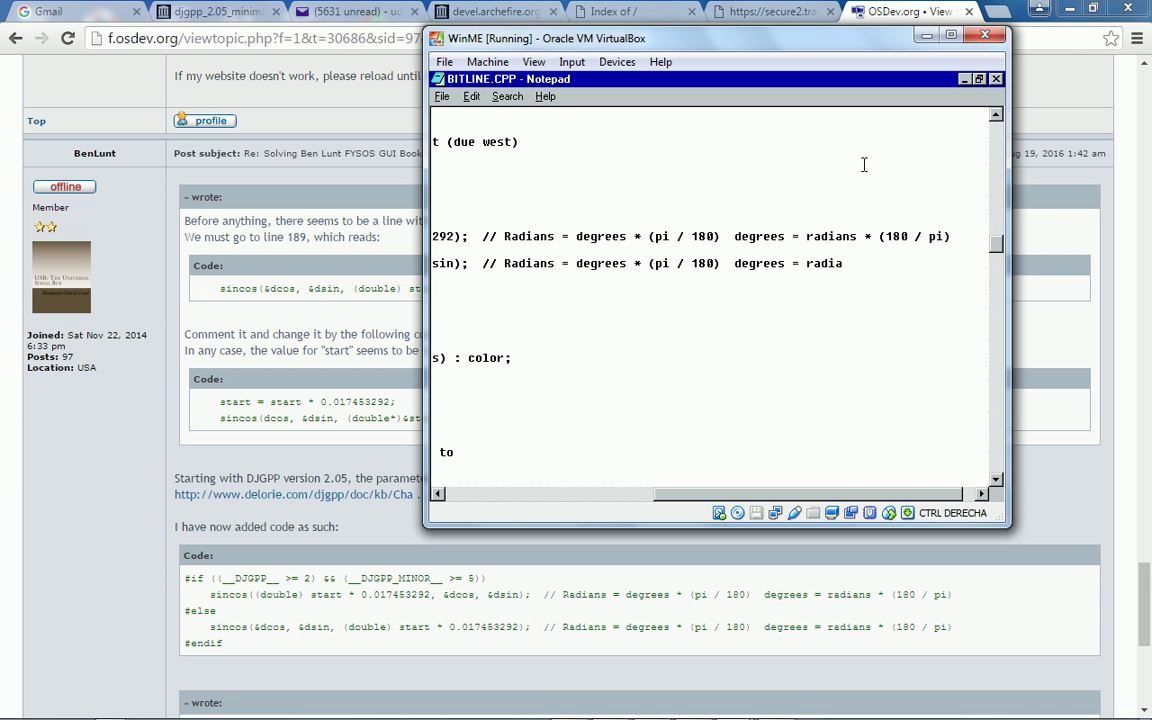
{"action": "type", "text": "ns * (180 / pi)"}
{"action": "key", "text": "Return"}
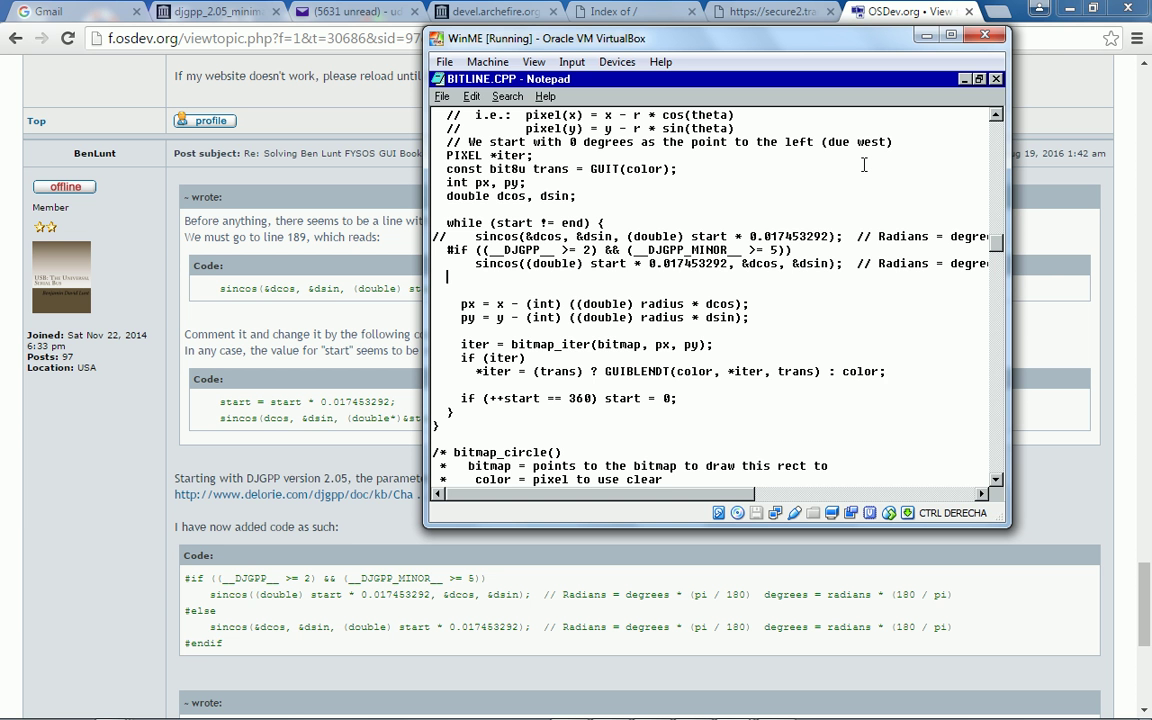
- Add an #else line followed by an indented line starting with sincos
{"action": "type", "text": "#else"}
{"action": "key", "text": "Return"}
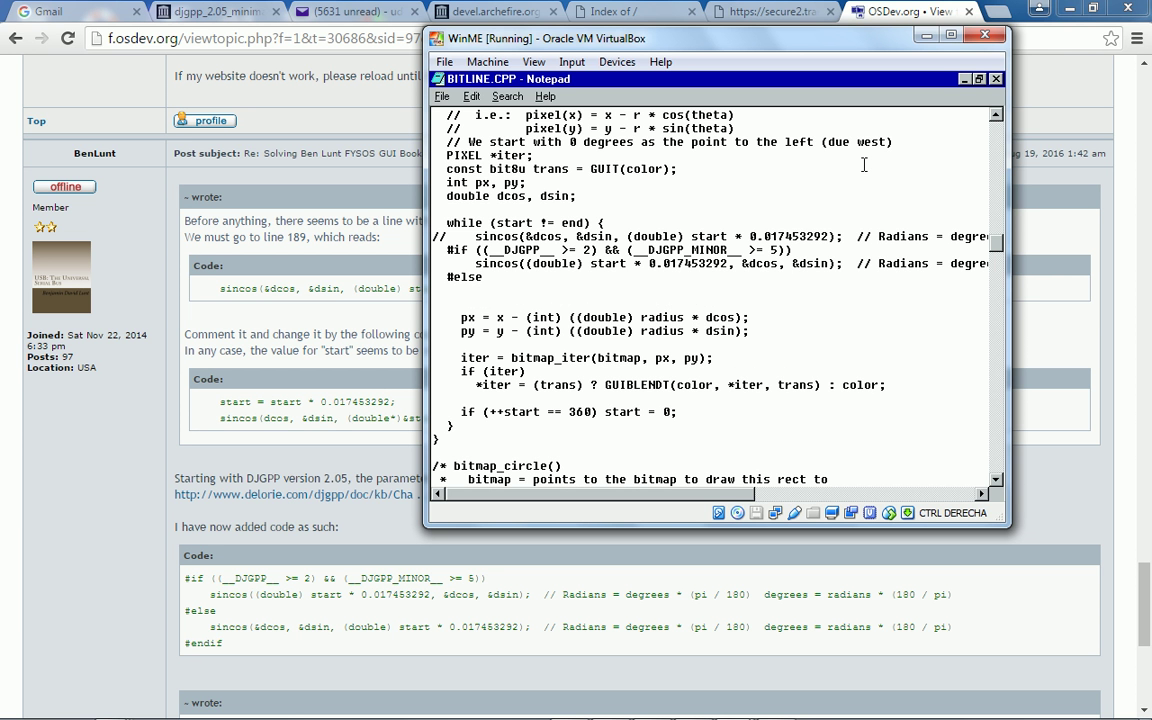
{"action": "type", "text": "sincos"}
- Move the commented-out sincos(&dcos, &dsin, ...) line from above the #if to directly below #else
{"action": "key", "text": "Up"}
{"action": "key", "text": "Up"}
{"action": "key", "text": "Up"}
{"action": "key", "text": "Up"}
{"action": "key", "text": "Home"}
{"action": "key", "text": "shift+Down"}
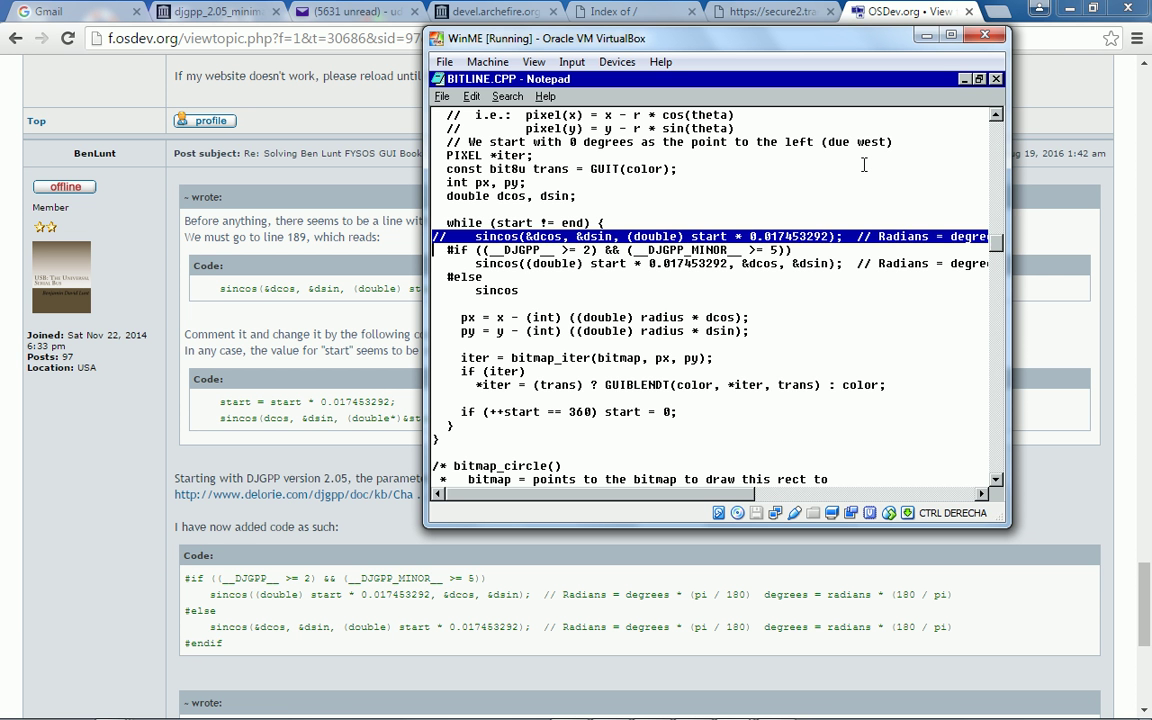
{"action": "key", "text": "ctrl+x"}
{"action": "key", "text": "Down"}
{"action": "key", "text": "Down"}
{"action": "key", "text": "Down"}
{"action": "key", "text": "ctrl+v"}
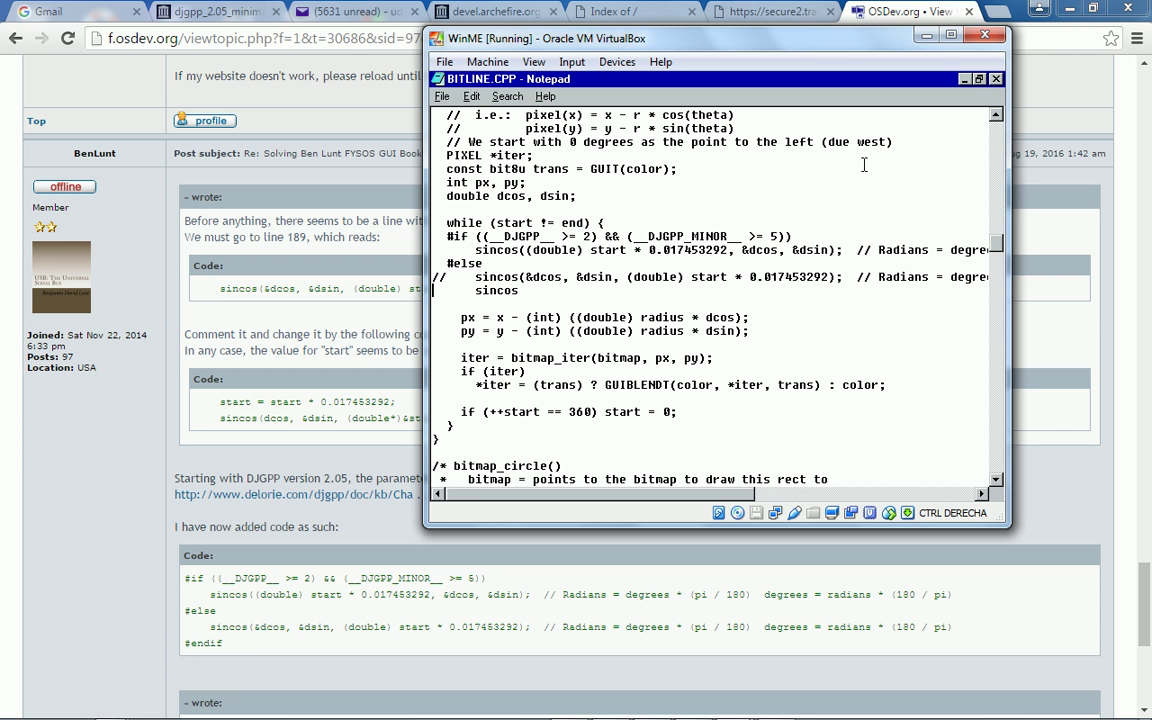
- Delete the incomplete sincos line and uncomment the sincos(&dcos, &dsin, ...) statement under #else
{"action": "key", "text": "shift+Down"}
{"action": "key", "text": "Delete"}
{"action": "key", "text": "Up"}
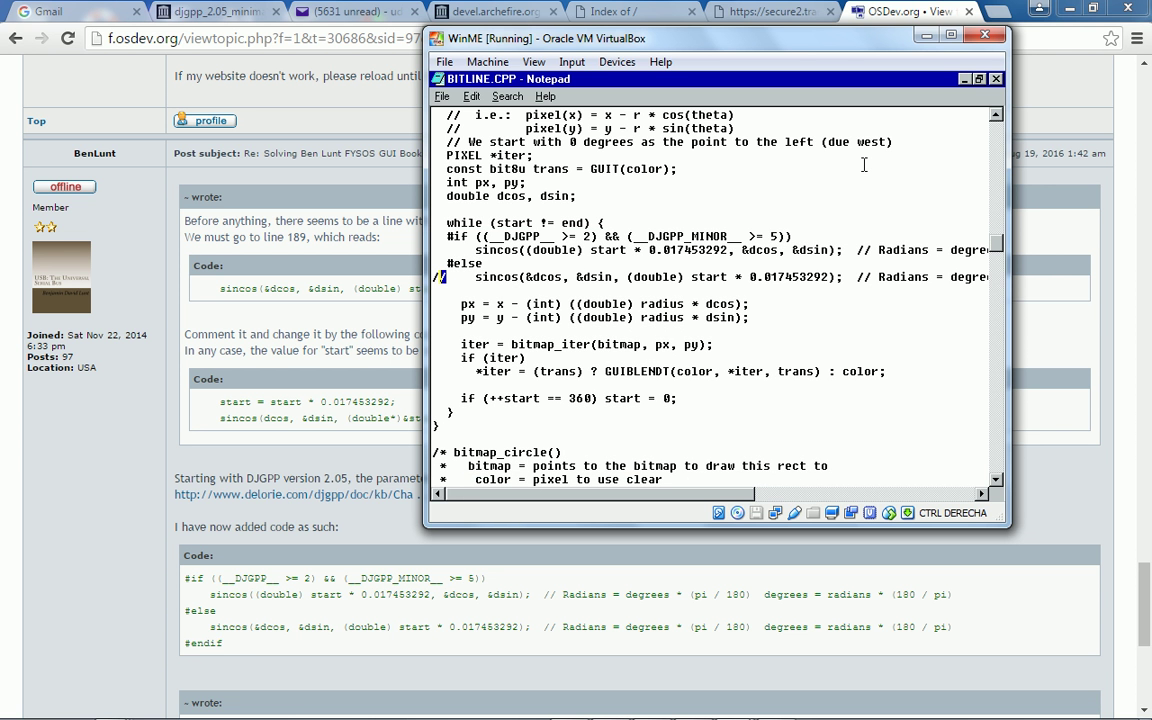
{"action": "key", "text": "Delete"}
{"action": "key", "text": "Delete"}
- Close the conditional block with an #endif line after the sincos statement under #else and save BITLINE.CPP
{"action": "key", "text": "Right"}
{"action": "key", "text": "Right"}
{"action": "key", "text": "Right"}
{"action": "key", "text": "Right"}
{"action": "key", "text": "Right"}
{"action": "key", "text": "Right"}
{"action": "key", "text": "Right"}
{"action": "key", "text": "Right"}
{"action": "key", "text": "Right"}
{"action": "key", "text": "Right"}
{"action": "key", "text": "Right"}
{"action": "key", "text": "Right"}
{"action": "key", "text": "Right"}
{"action": "key", "text": "Right"}
{"action": "key", "text": "Right"}
{"action": "key", "text": "Right"}
{"action": "key", "text": "Right"}
{"action": "key", "text": "Right"}
{"action": "key", "text": "Right"}
{"action": "key", "text": "Right"}
{"action": "key", "text": "Right"}
{"action": "key", "text": "Right"}
{"action": "key", "text": "Right"}
{"action": "key", "text": "Right"}
{"action": "key", "text": "Right"}
{"action": "key", "text": "Right"}
{"action": "key", "text": "Right"}
{"action": "key", "text": "Right"}
{"action": "key", "text": "Right"}
{"action": "key", "text": "Right"}
{"action": "key", "text": "Right"}
{"action": "key", "text": "Right"}
{"action": "key", "text": "Right"}
{"action": "key", "text": "Right"}
{"action": "key", "text": "Right"}
{"action": "key", "text": "Right"}
{"action": "key", "text": "Right"}
{"action": "key", "text": "Right"}
{"action": "key", "text": "Right"}
{"action": "key", "text": "Right"}
{"action": "key", "text": "Right"}
{"action": "key", "text": "Right"}
{"action": "key", "text": "Right"}
{"action": "key", "text": "Right"}
{"action": "key", "text": "Right"}
{"action": "key", "text": "Right"}
{"action": "key", "text": "Right"}
{"action": "key", "text": "Right"}
{"action": "key", "text": "Right"}
{"action": "key", "text": "Right"}
{"action": "key", "text": "Right"}
{"action": "key", "text": "Right"}
{"action": "key", "text": "Right"}
{"action": "key", "text": "Right"}
{"action": "key", "text": "Right"}
{"action": "key", "text": "Right"}
{"action": "key", "text": "Right"}
{"action": "key", "text": "Right"}
{"action": "key", "text": "Right"}
{"action": "key", "text": "Right"}
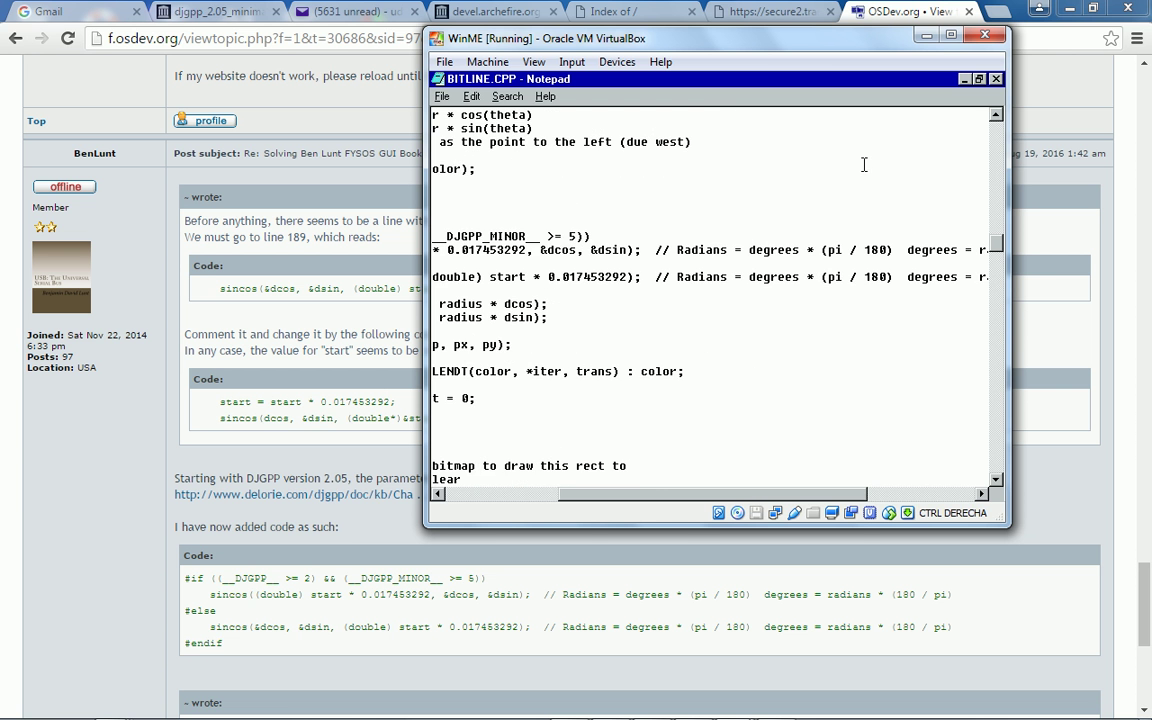
{"action": "key", "text": "Right"}
{"action": "key", "text": "Right"}
{"action": "key", "text": "Right"}
{"action": "key", "text": "Right"}
{"action": "key", "text": "Right"}
{"action": "key", "text": "Right"}
{"action": "key", "text": "Right"}
{"action": "key", "text": "Right"}
{"action": "key", "text": "Right"}
{"action": "key", "text": "Right"}
{"action": "key", "text": "Right"}
{"action": "key", "text": "Right"}
{"action": "key", "text": "Right"}
{"action": "key", "text": "Right"}
{"action": "key", "text": "Right"}
{"action": "key", "text": "Right"}
{"action": "key", "text": "Right"}
{"action": "key", "text": "Right"}
{"action": "key", "text": "Right"}
{"action": "key", "text": "Right"}
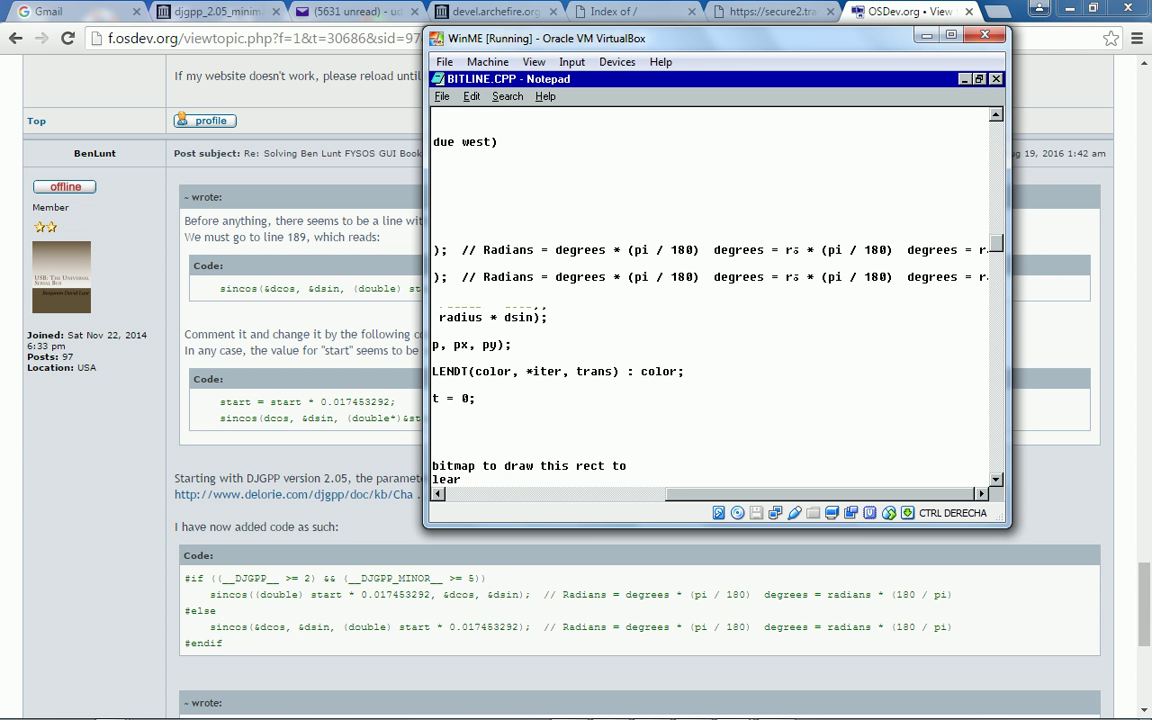
{"action": "key", "text": "Right"}
{"action": "key", "text": "Right"}
{"action": "key", "text": "Right"}
{"action": "key", "text": "Right"}
{"action": "key", "text": "Right"}
{"action": "key", "text": "Right"}
{"action": "key", "text": "Right"}
{"action": "key", "text": "Right"}
{"action": "key", "text": "Right"}
{"action": "key", "text": "Right"}
{"action": "key", "text": "Right"}
{"action": "key", "text": "Right"}
{"action": "key", "text": "Right"}
{"action": "key", "text": "Right"}
{"action": "key", "text": "Right"}
{"action": "key", "text": "Right"}
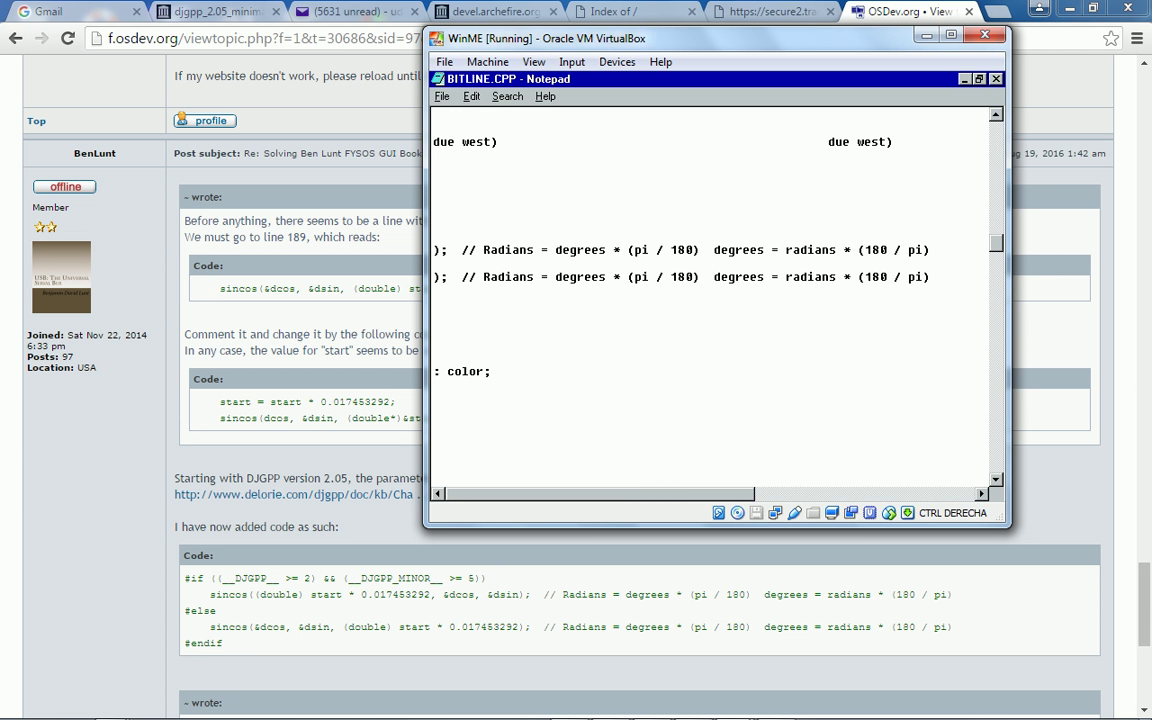
{"action": "key", "text": "Return"}
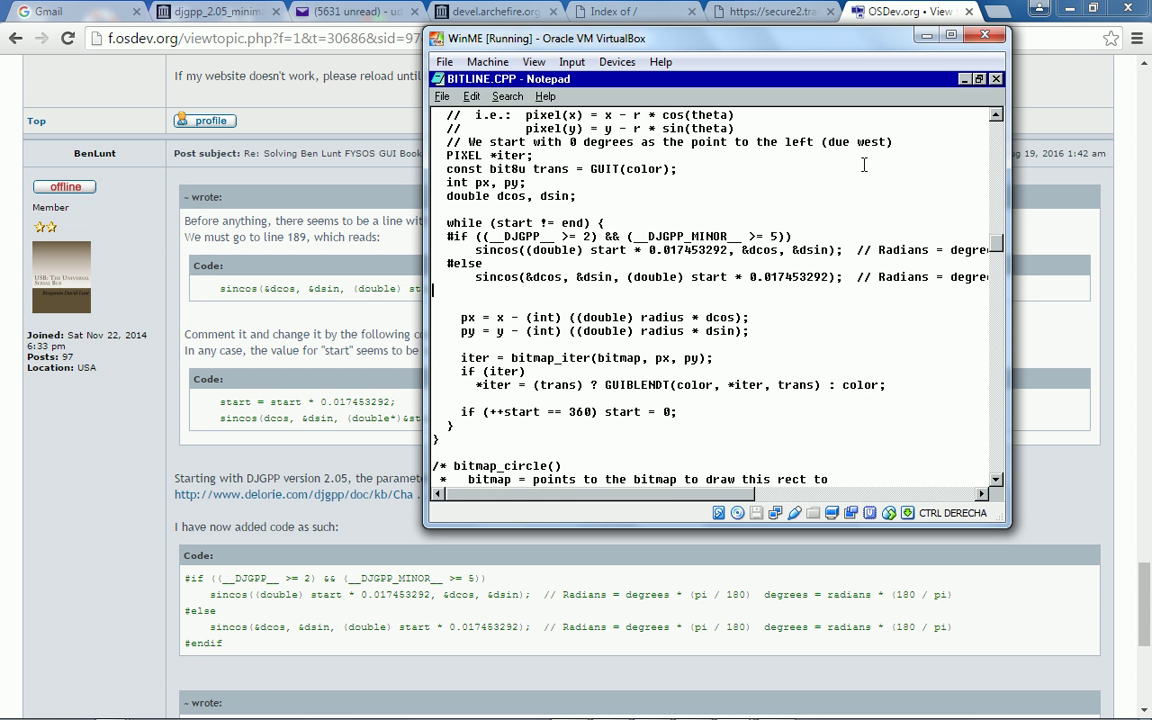
{"action": "type", "text": "#endif"}
{"action": "key", "text": "Return"}
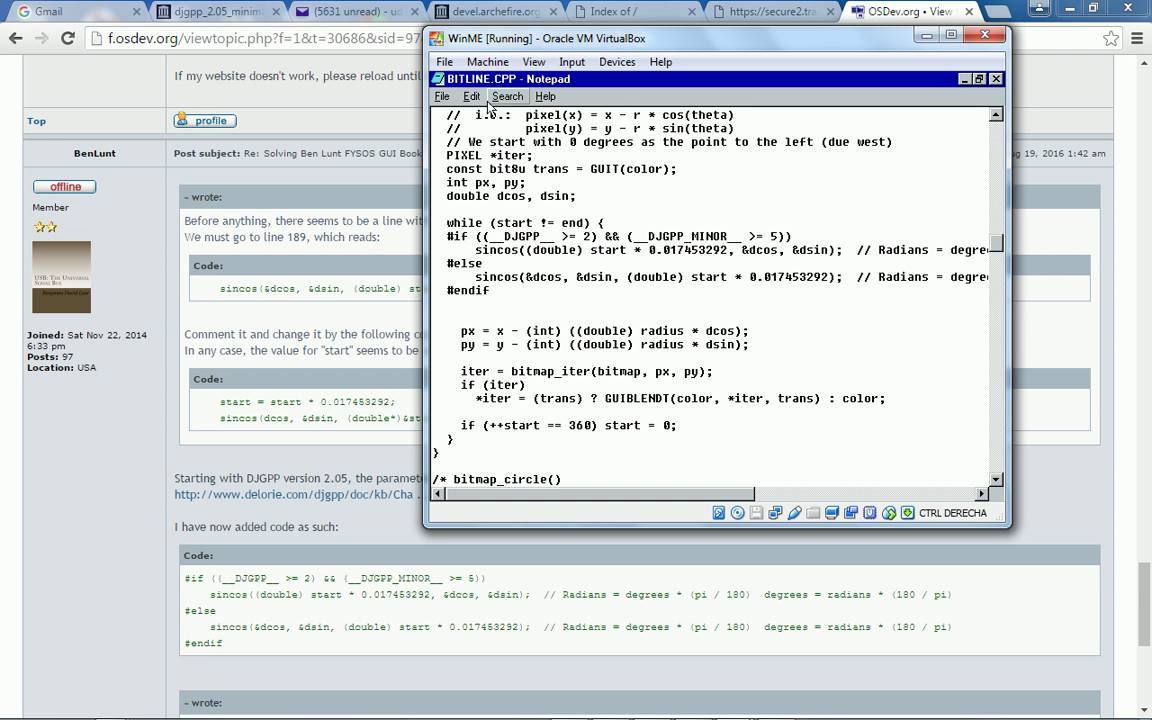
{"action": "left_click", "coordinate": [448, 100]}
{"action": "left_click", "coordinate": [462, 145]}
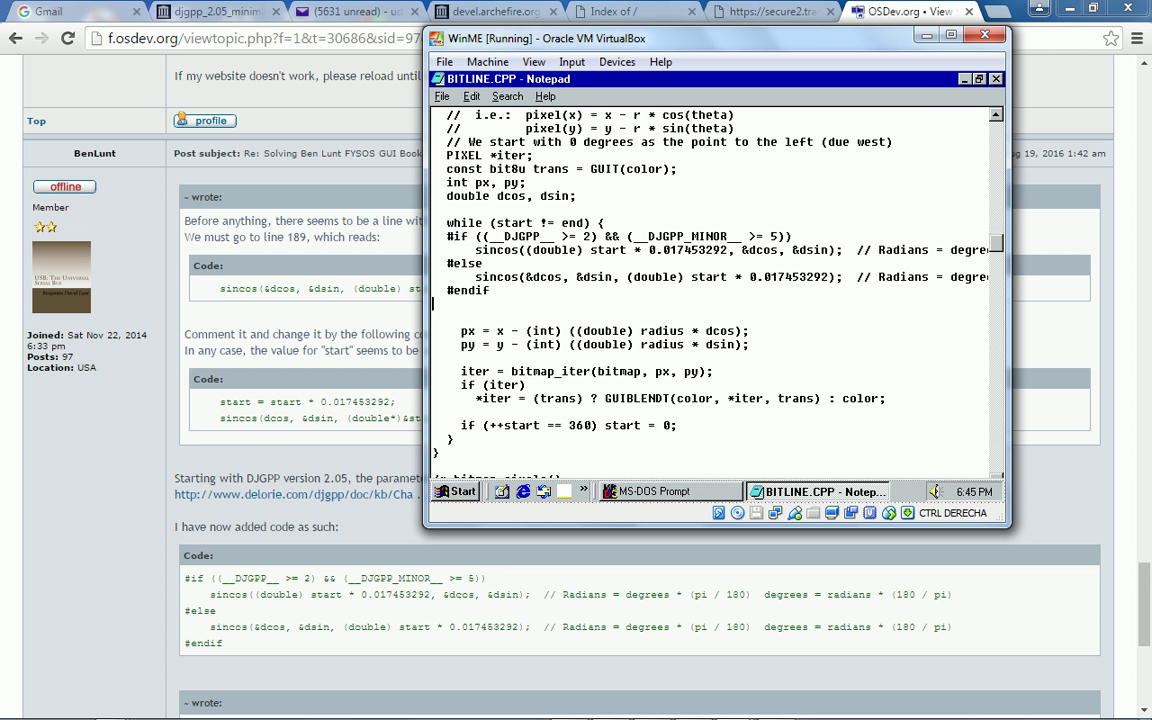
- Try to open the Control Panel by running the command "control panel"
{"action": "left_click", "coordinate": [457, 491]}
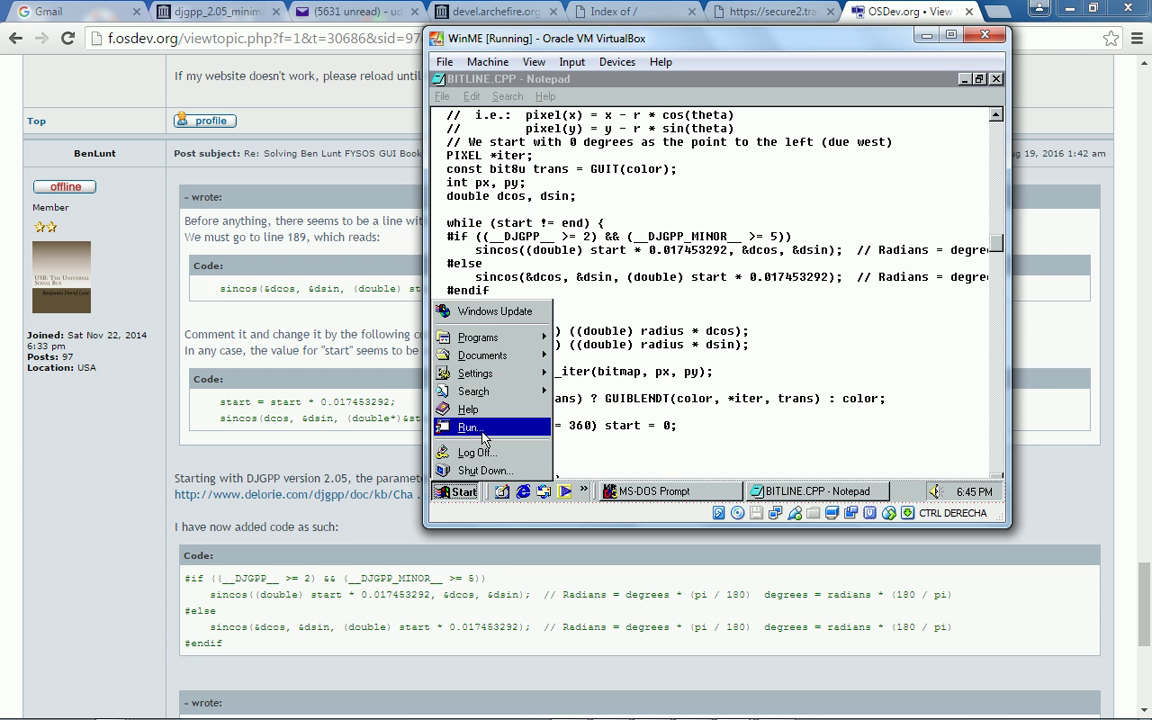
{"action": "left_click", "coordinate": [476, 430]}
{"action": "type", "text": "control panel"}
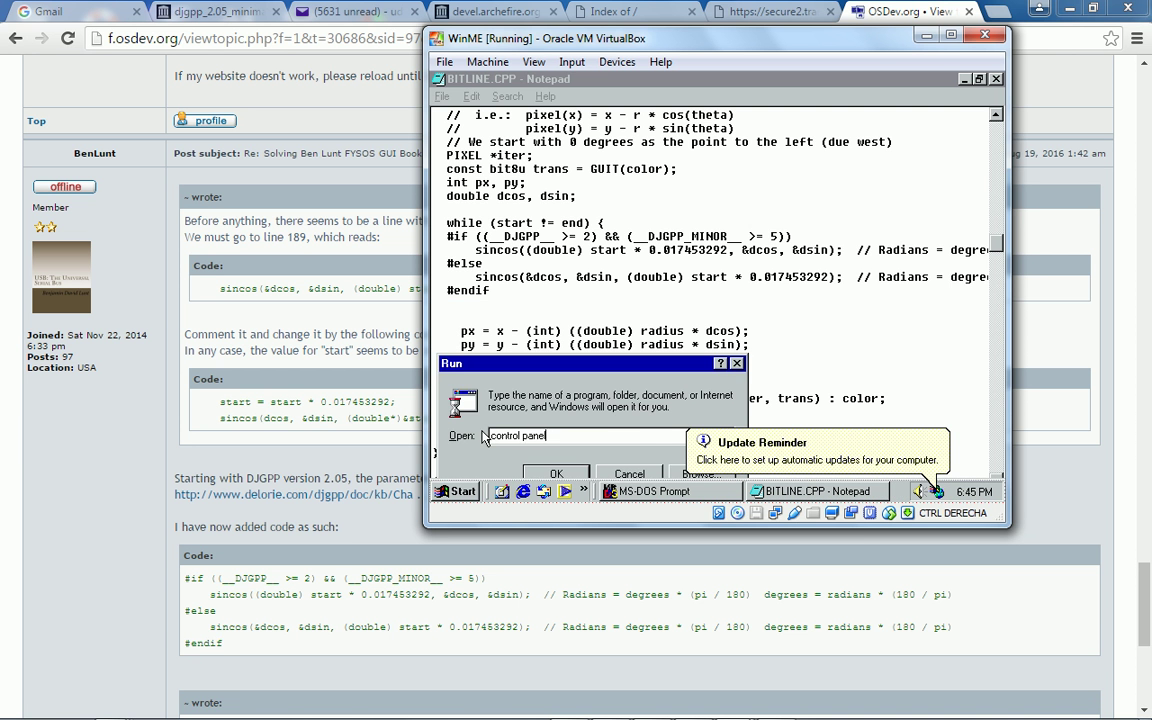
{"action": "key", "text": "Return"}
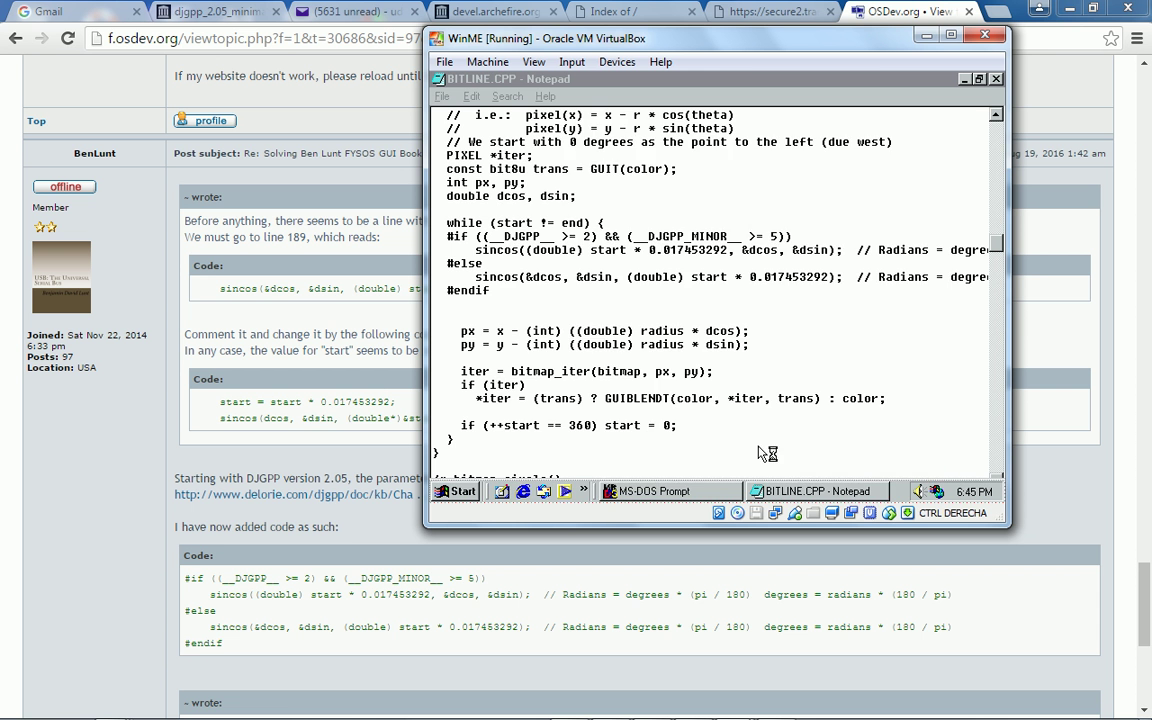
- Go through the Windows automatic updates setup, accepting the license agreement and continuing past Internet Connection Sharing
{"action": "left_click", "coordinate": [760, 450]}
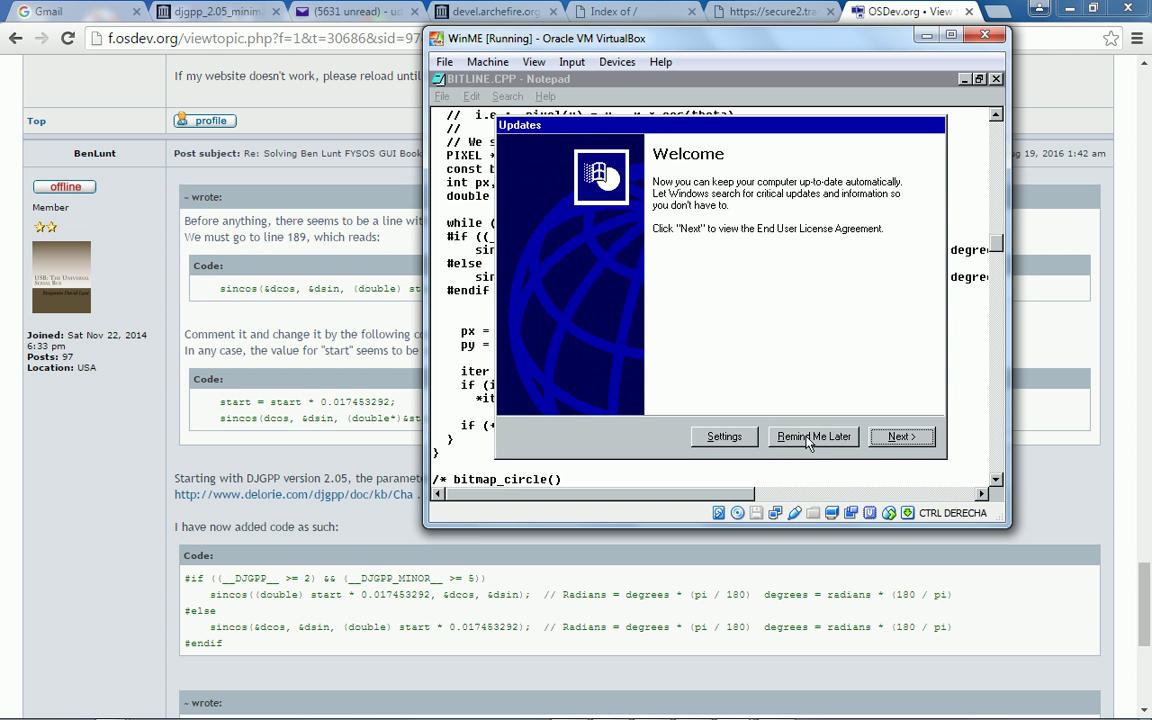
{"action": "key", "text": "Return"}
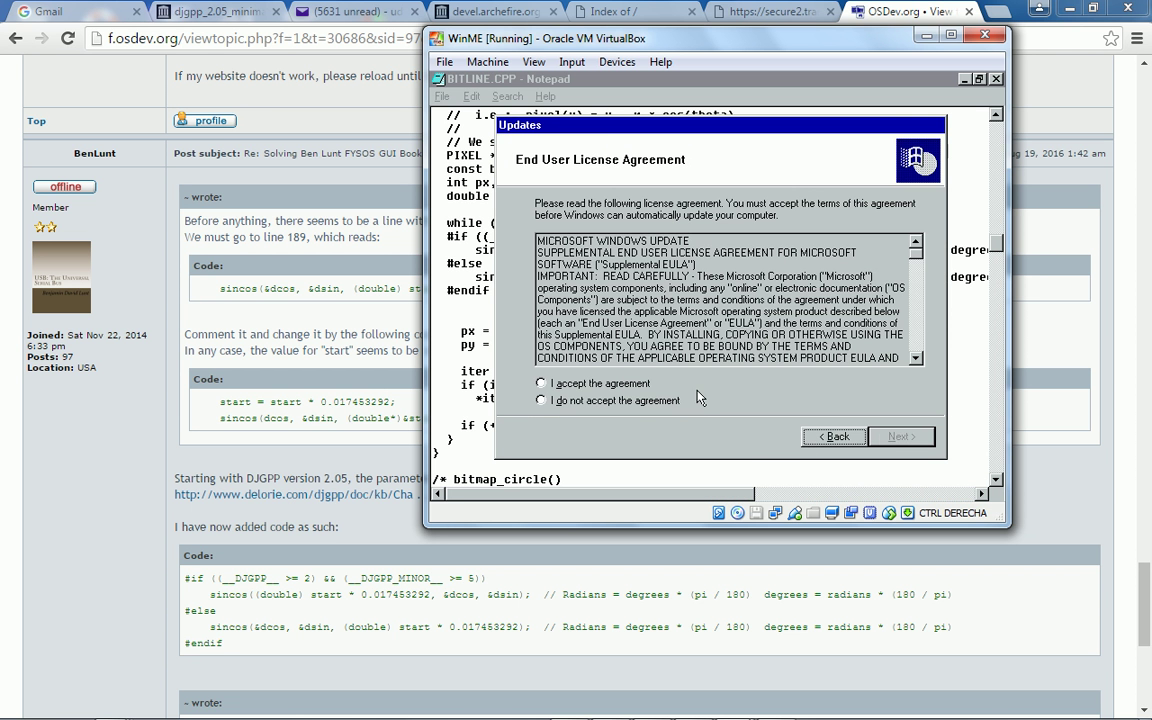
{"action": "left_click", "coordinate": [645, 388]}
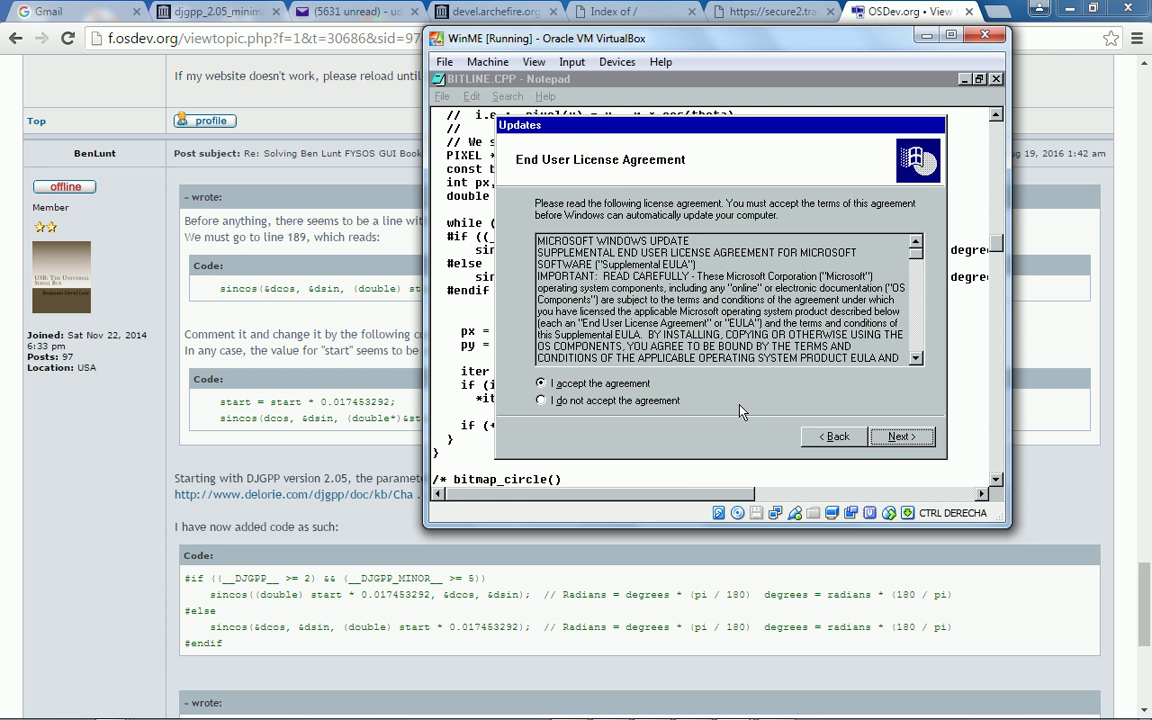
{"action": "left_click", "coordinate": [893, 437]}
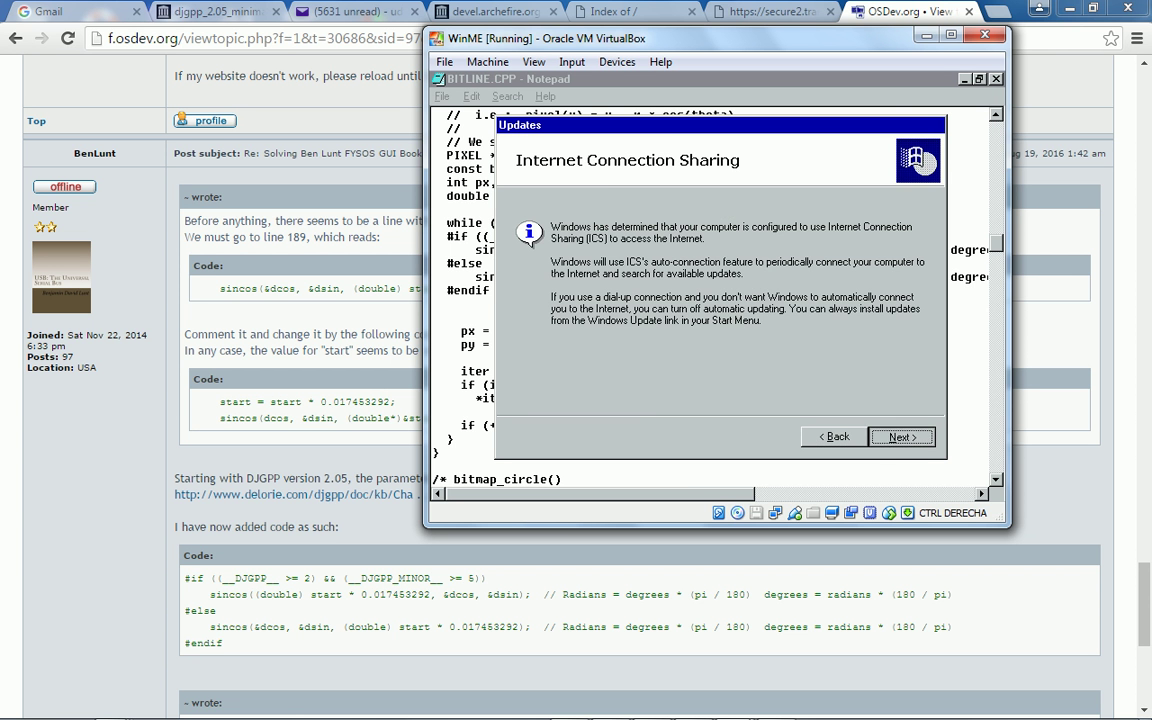
{"action": "left_click", "coordinate": [890, 437]}
{"action": "left_click", "coordinate": [901, 437]}
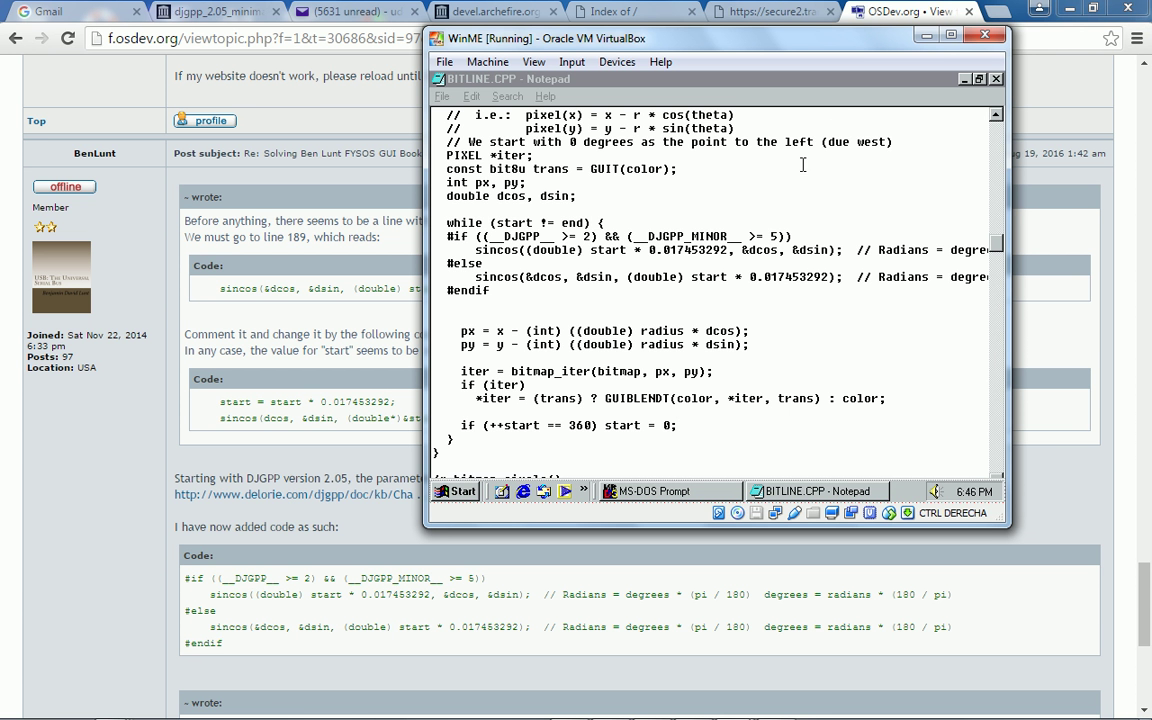
- Minimize BITLINE.CPP and build the GUI_DEMO source by running "make all" in the MS-DOS Prompt
{"action": "left_click", "coordinate": [852, 98]}
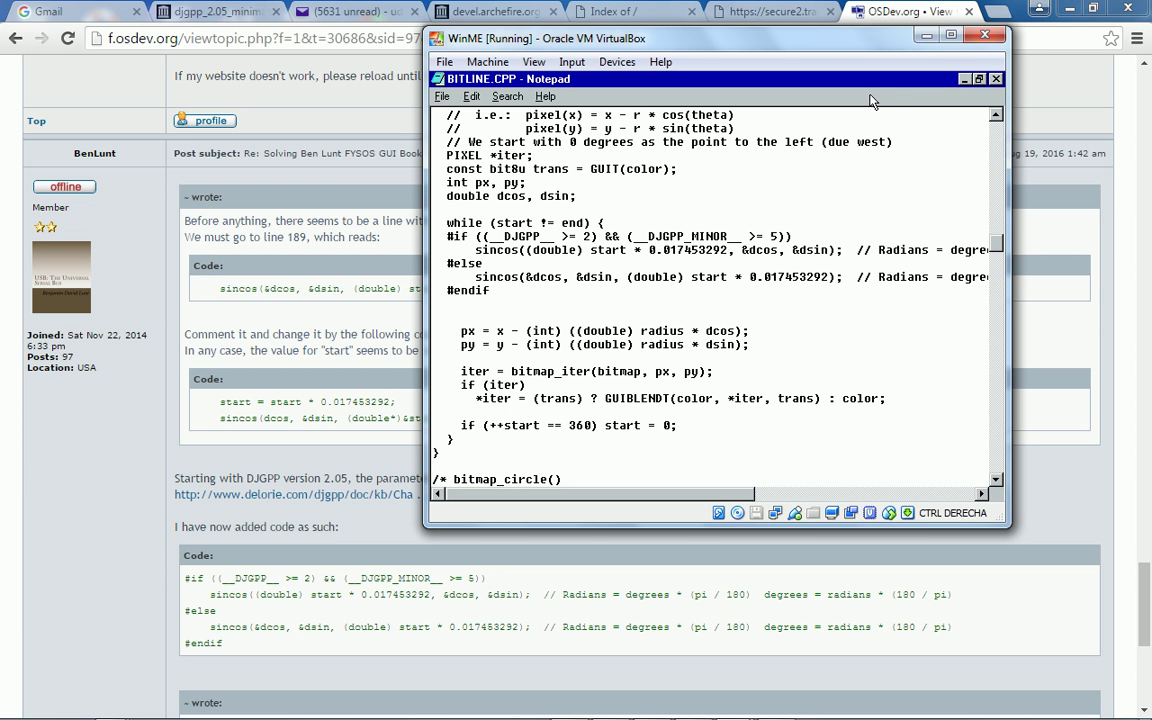
{"action": "left_click", "coordinate": [965, 80]}
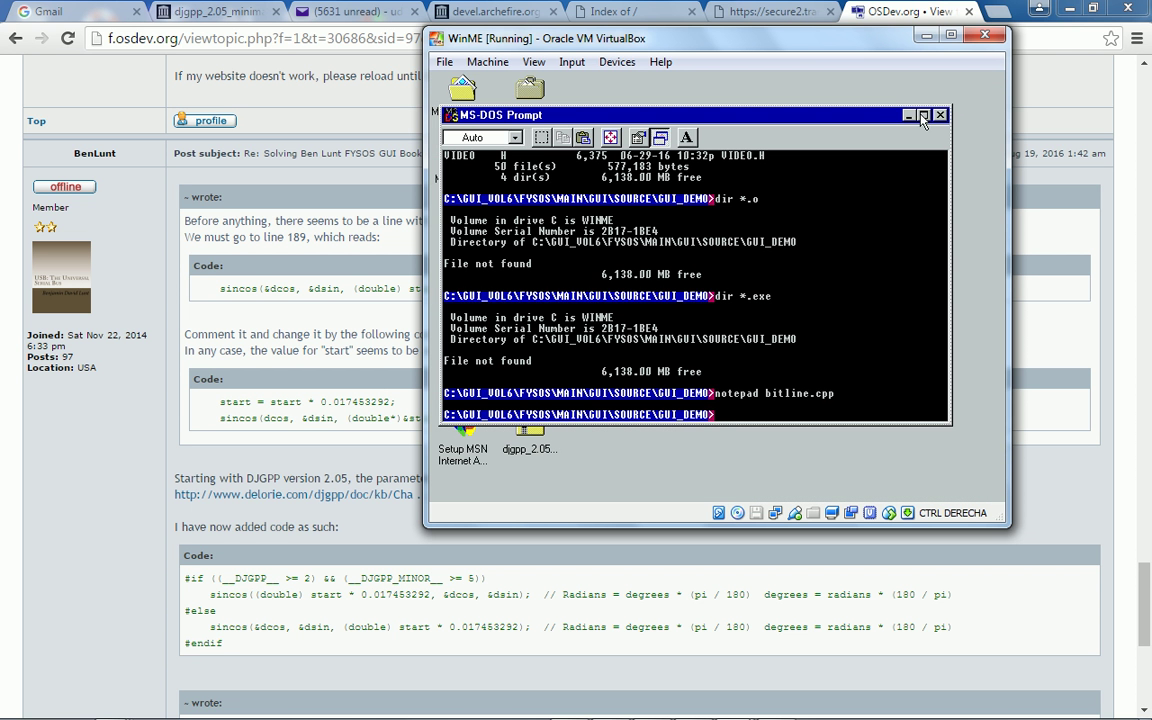
{"action": "left_click", "coordinate": [908, 115]}
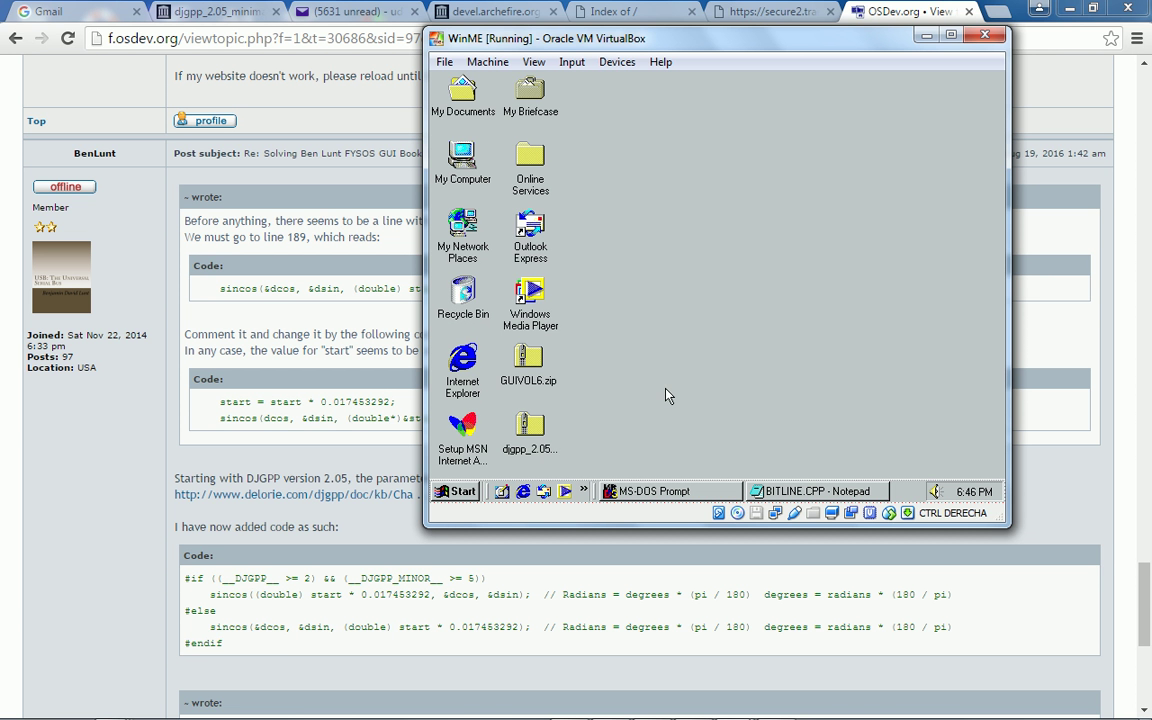
{"action": "left_click", "coordinate": [655, 491]}
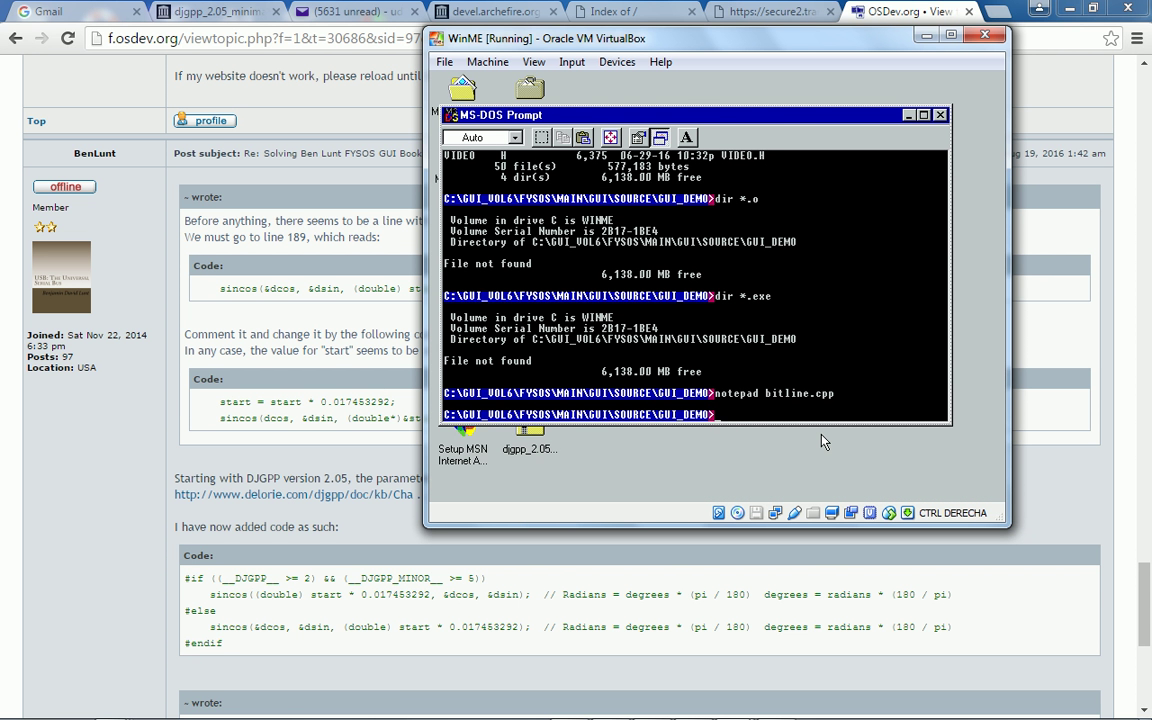
{"action": "type", "text": "make all"}
{"action": "key", "text": "Return"}
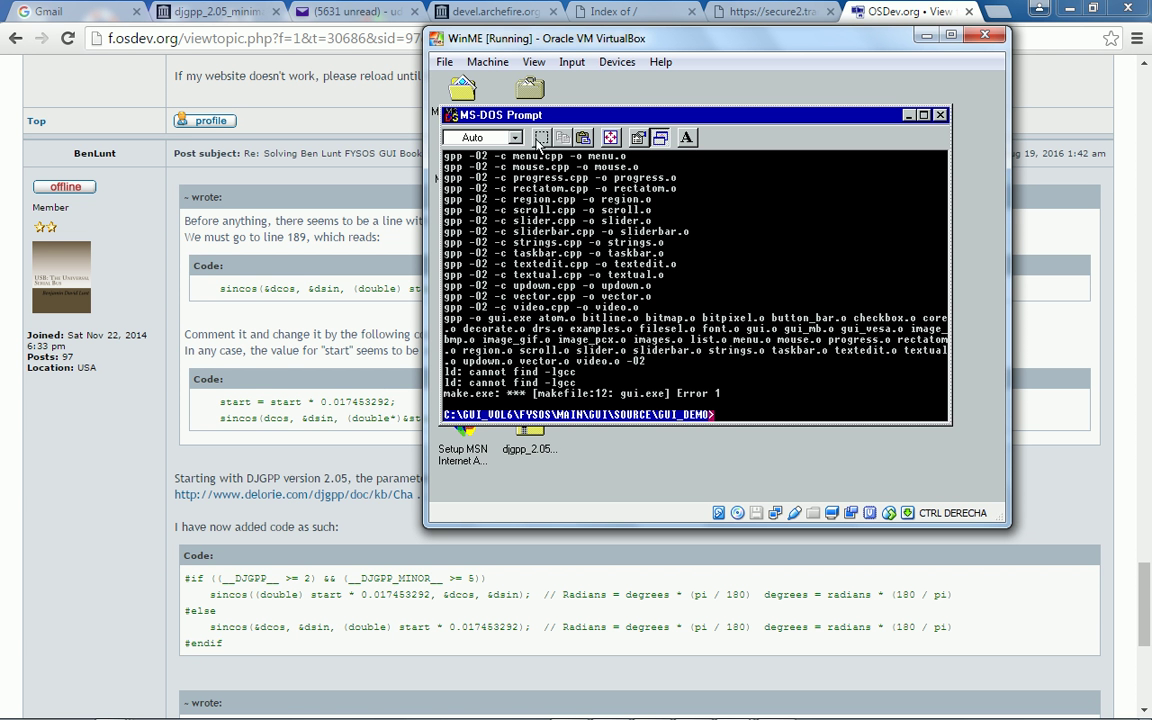
{"action": "left_click", "coordinate": [539, 139]}
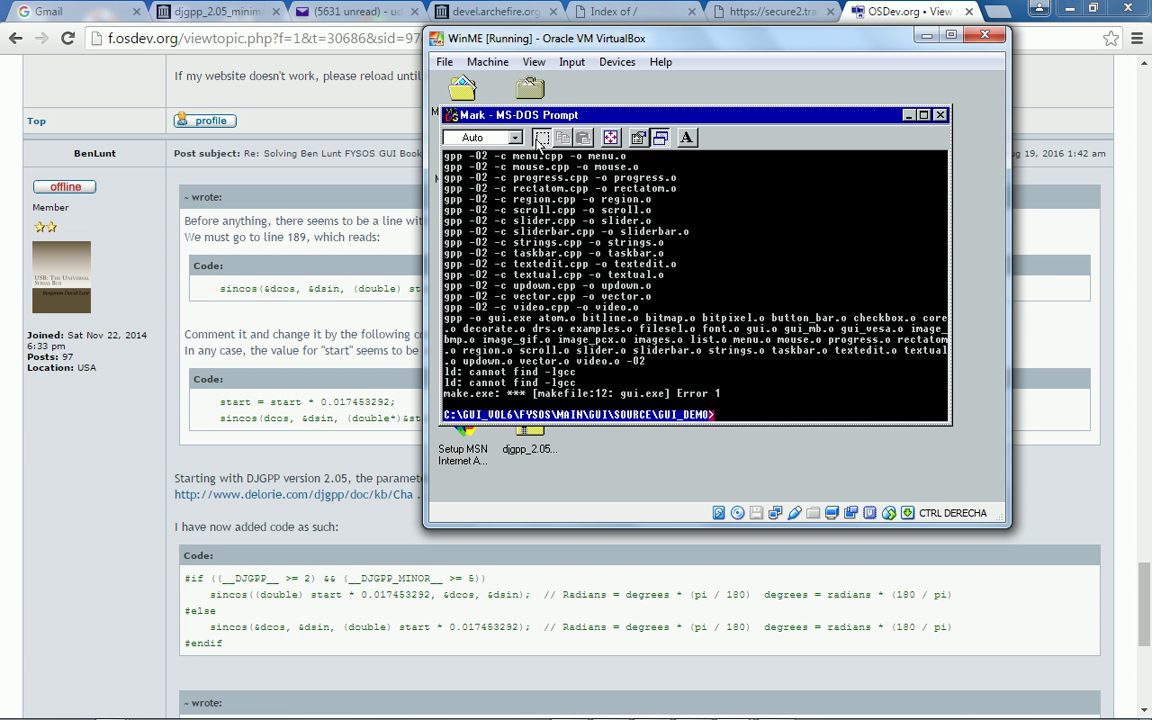
{"action": "key", "text": "Escape"}
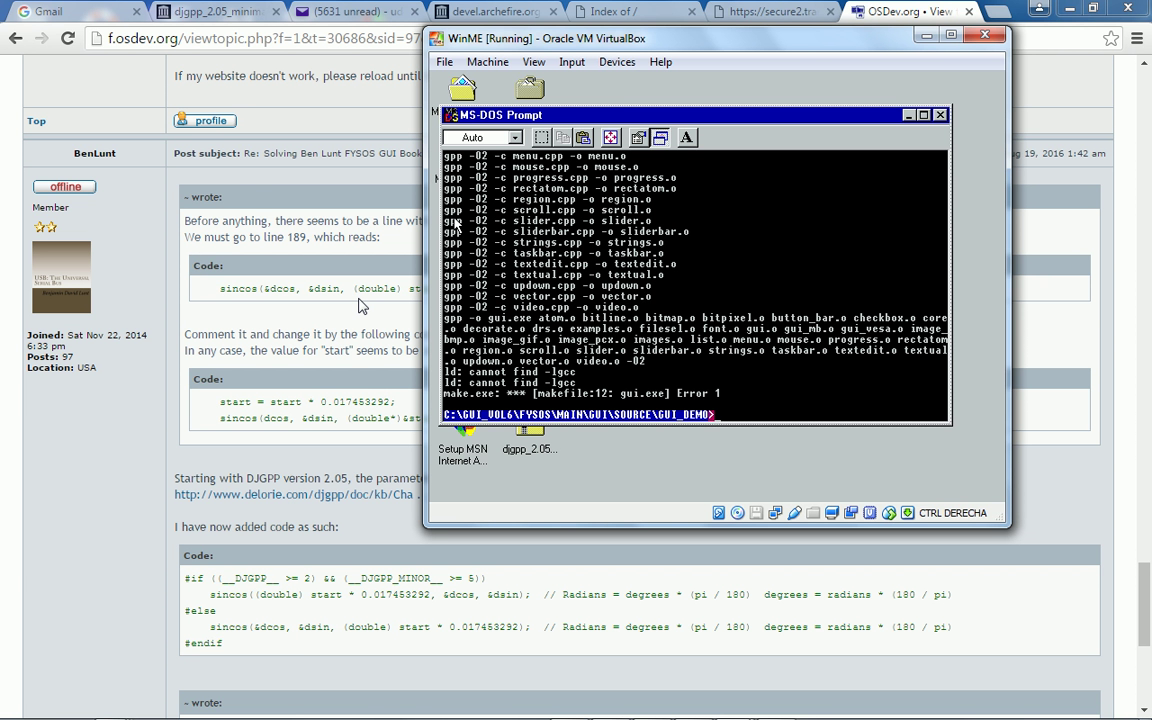
- Open the GUI_DEMO makefile in Notepad by running "notepad makefile" from the command prompt
{"action": "type", "text": "e"}
{"action": "type", "text": "otepad "}
{"action": "type", "text": "makefile"}
{"action": "key", "text": "Return"}
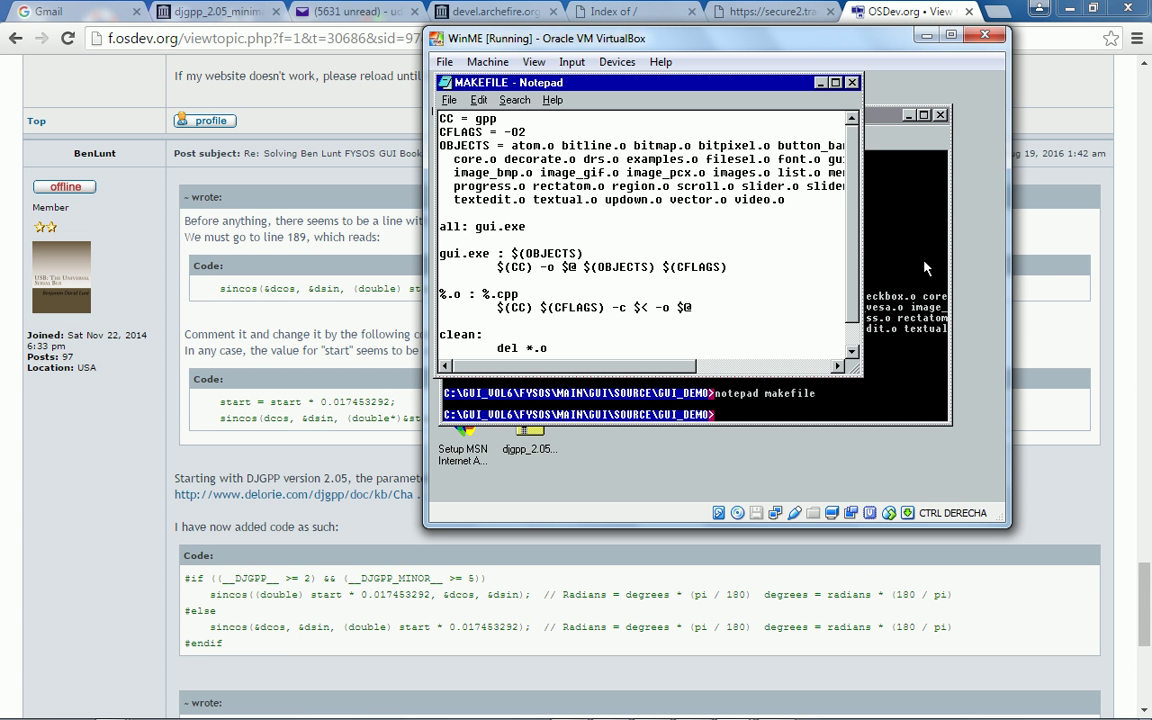
- Examine the makefile's compiler flags, object list, gui.exe rule and clean target, comparing them with the linker output in the MS-DOS Prompt
{"action": "key", "text": "Down"}
{"action": "key", "text": "Down"}
{"action": "key", "text": "Down"}
{"action": "key", "text": "Down"}
{"action": "key", "text": "End"}
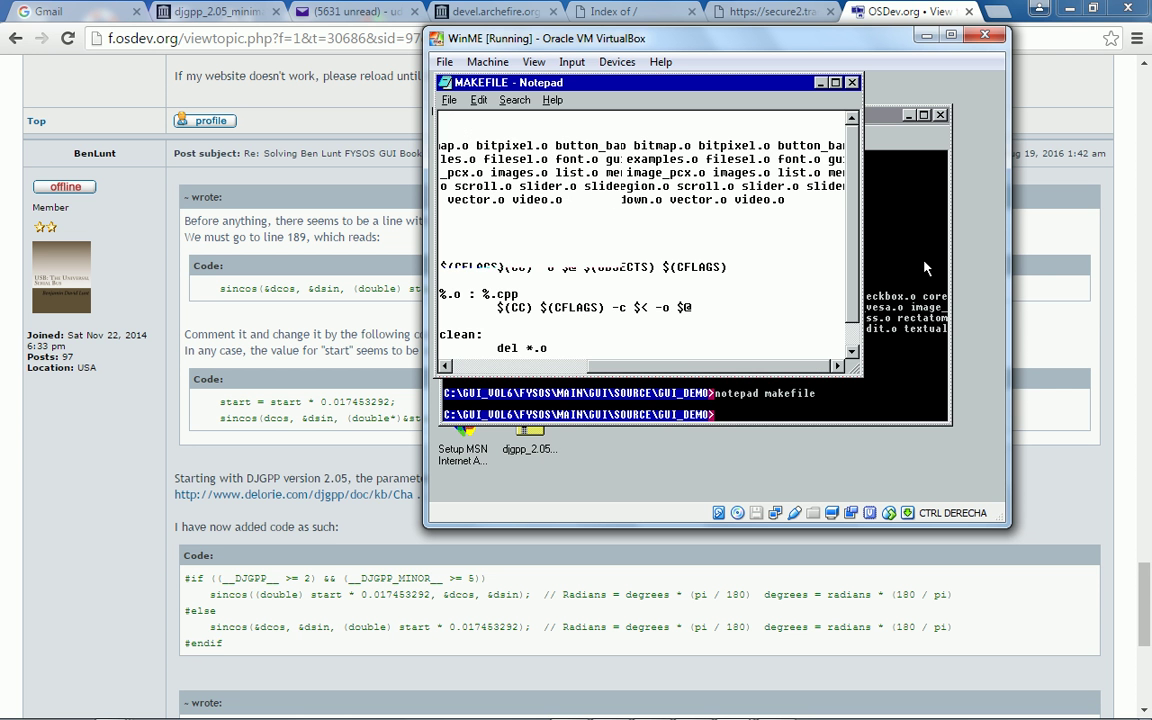
{"action": "key", "text": "Up"}
{"action": "key", "text": "Home"}
{"action": "key", "text": "Up"}
{"action": "key", "text": "Up"}
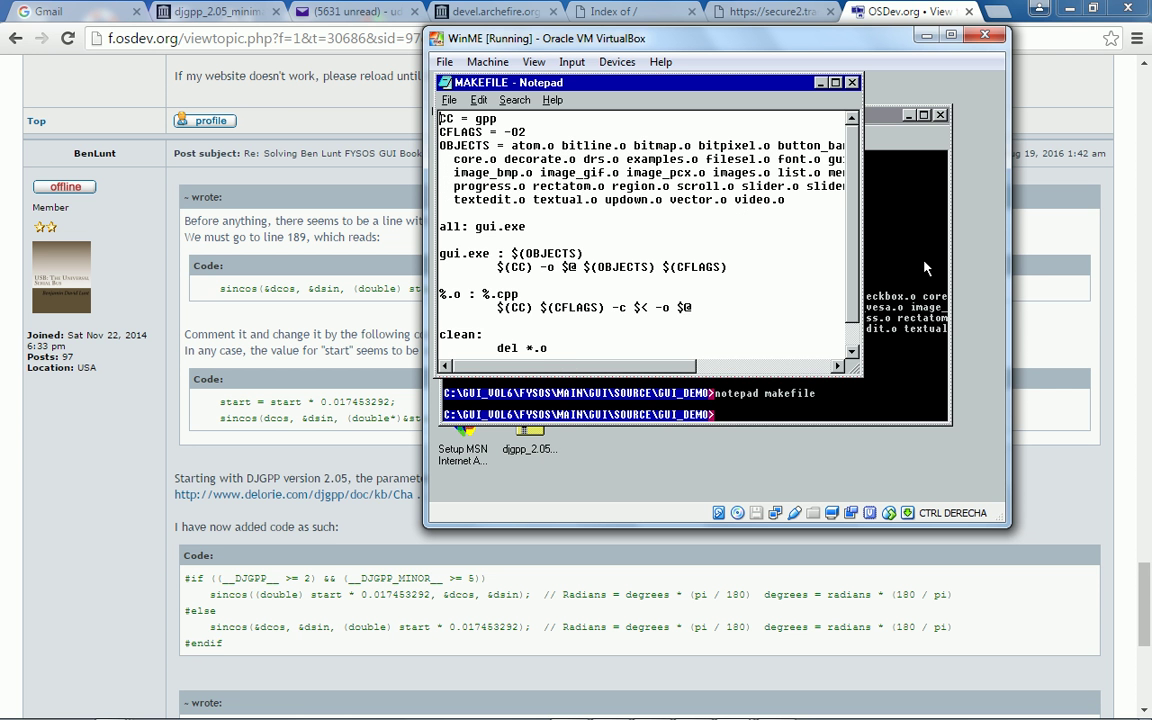
{"action": "key", "text": "Down"}
{"action": "key", "text": "Down"}
{"action": "key", "text": "Down"}
{"action": "key", "text": "Down"}
{"action": "key", "text": "Down"}
{"action": "key", "text": "Down"}
{"action": "key", "text": "Down"}
{"action": "key", "text": "Down"}
{"action": "key", "text": "Down"}
{"action": "key", "text": "Down"}
{"action": "key", "text": "Down"}
{"action": "key", "text": "Down"}
{"action": "key", "text": "Down"}
{"action": "left_click", "coordinate": [925, 270]}
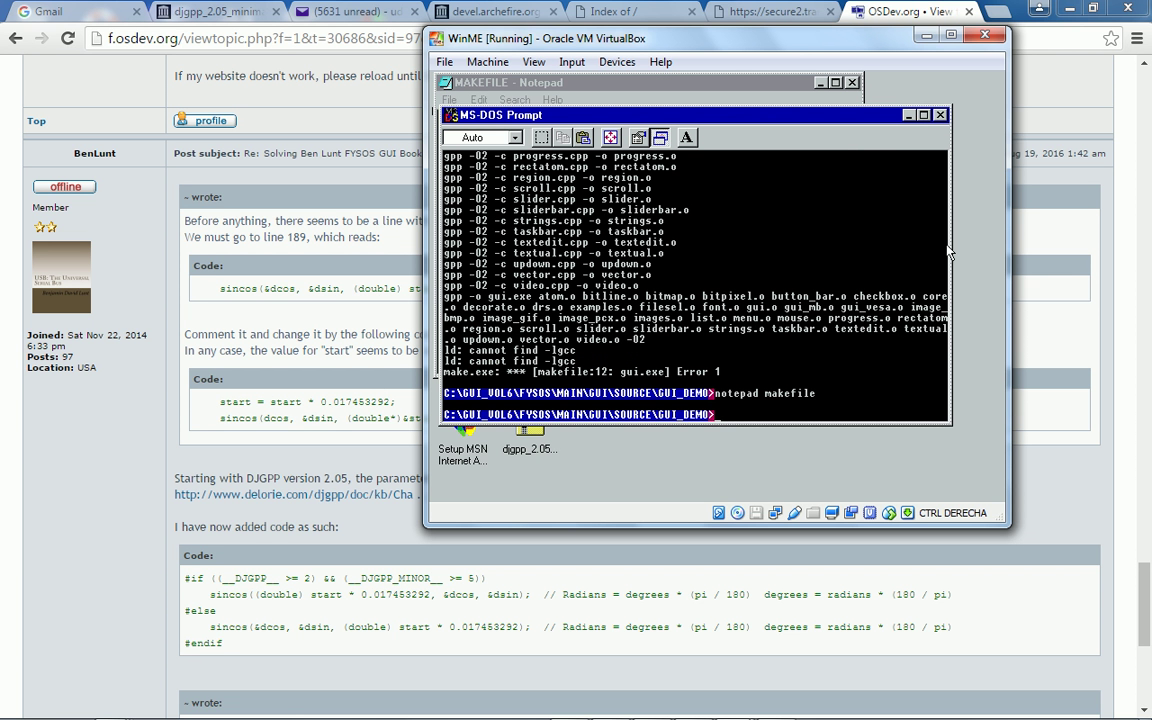
{"action": "key", "text": "alt+Tab"}
{"action": "key", "text": "Down"}
{"action": "key", "text": "Down"}
{"action": "key", "text": "Down"}
{"action": "key", "text": "Down"}
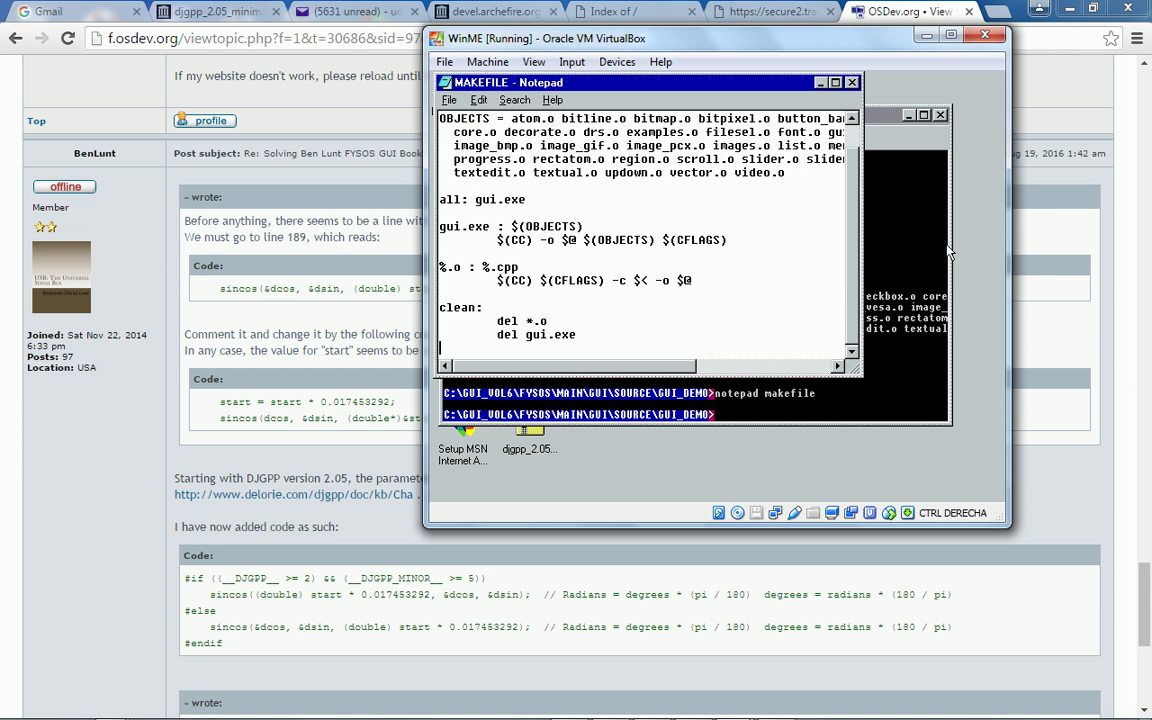
- Review the makefile from the clean target back up to the CC and CFLAGS definitions
{"action": "key", "text": "Up"}
{"action": "key", "text": "Up"}
{"action": "key", "text": "Up"}
{"action": "key", "text": "Up"}
{"action": "key", "text": "Up"}
{"action": "key", "text": "Up"}
{"action": "key", "text": "Up"}
{"action": "key", "text": "Up"}
{"action": "key", "text": "Up"}
{"action": "key", "text": "Up"}
{"action": "key", "text": "Up"}
{"action": "key", "text": "Up"}
{"action": "key", "text": "Up"}
{"action": "key", "text": "Up"}
{"action": "key", "text": "Up"}
{"action": "key", "text": "Up"}
{"action": "key", "text": "Up"}
{"action": "key", "text": "Up"}
{"action": "key", "text": "Up"}
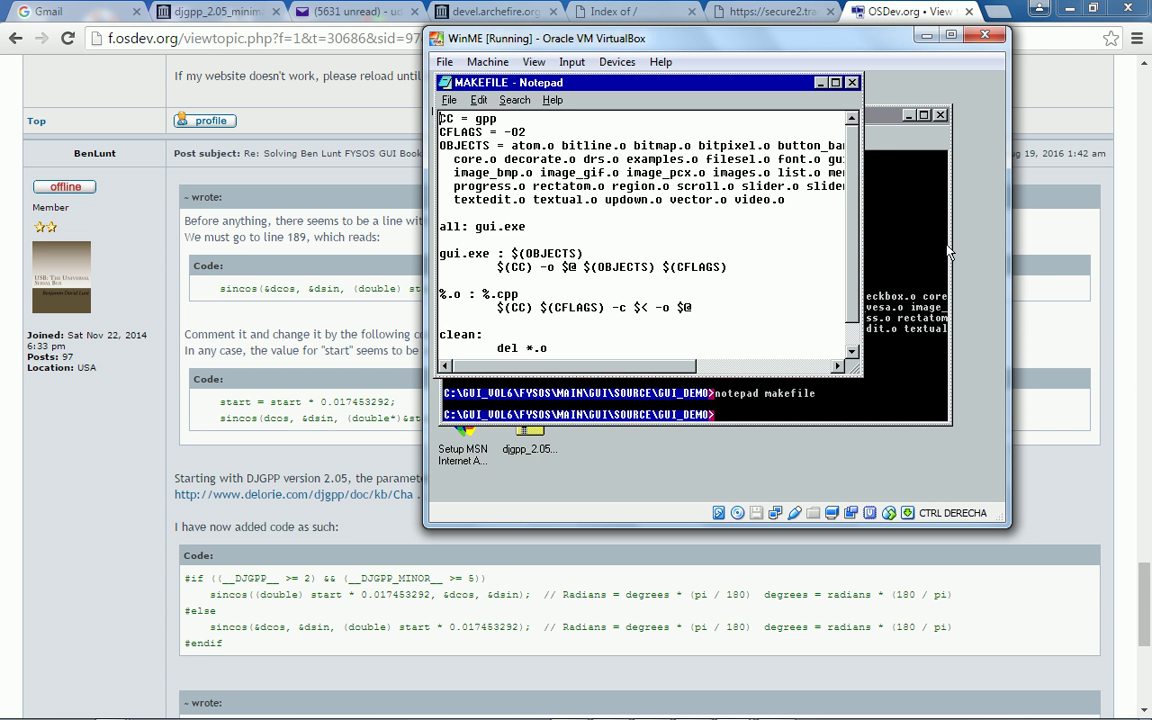
- List the GUI_DEMO folder's executables and object files in the MS-DOS Prompt with "dir *.exe" and "dir *.o"
{"action": "left_click", "coordinate": [950, 253]}
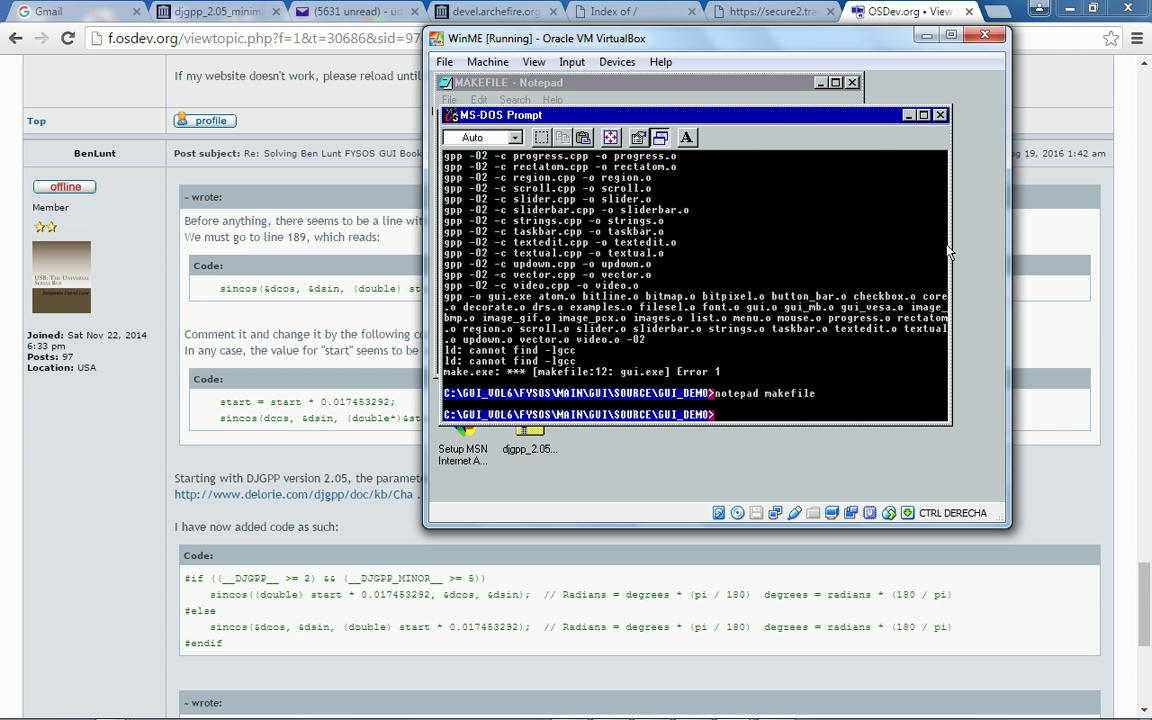
{"action": "type", "text": "dir *.exe"}
{"action": "key", "text": "Return"}
{"action": "type", "text": "dir"}
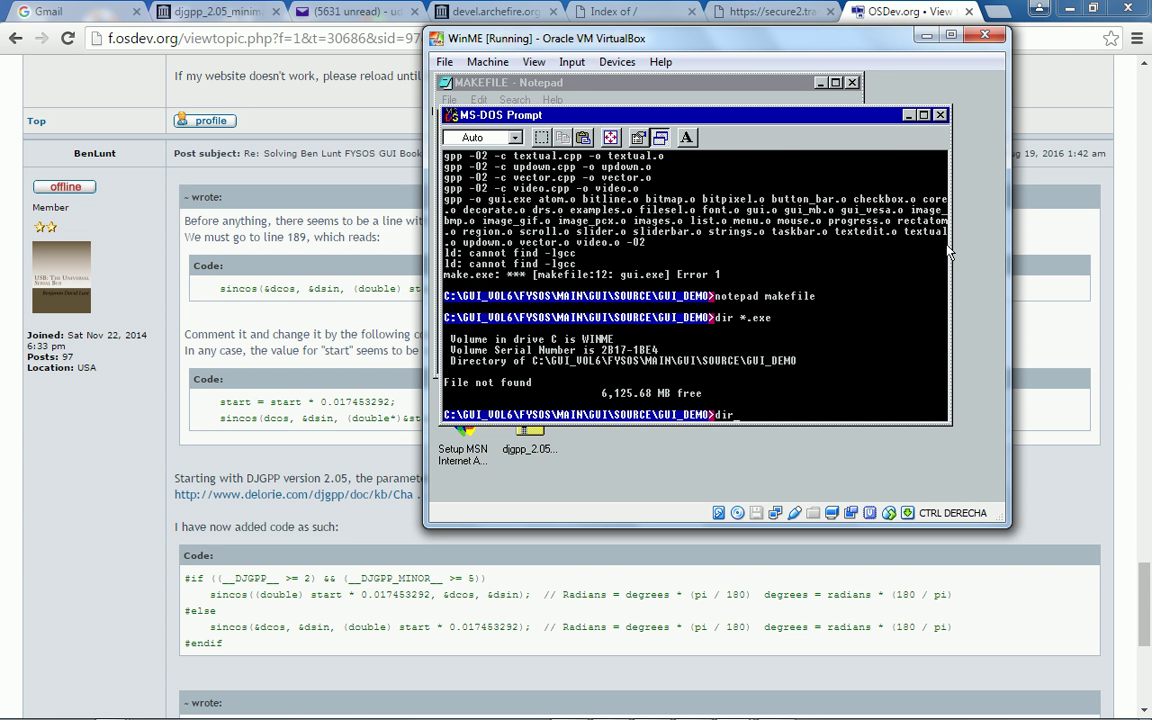
{"action": "type", "text": " *.o"}
{"action": "key", "text": "Return"}
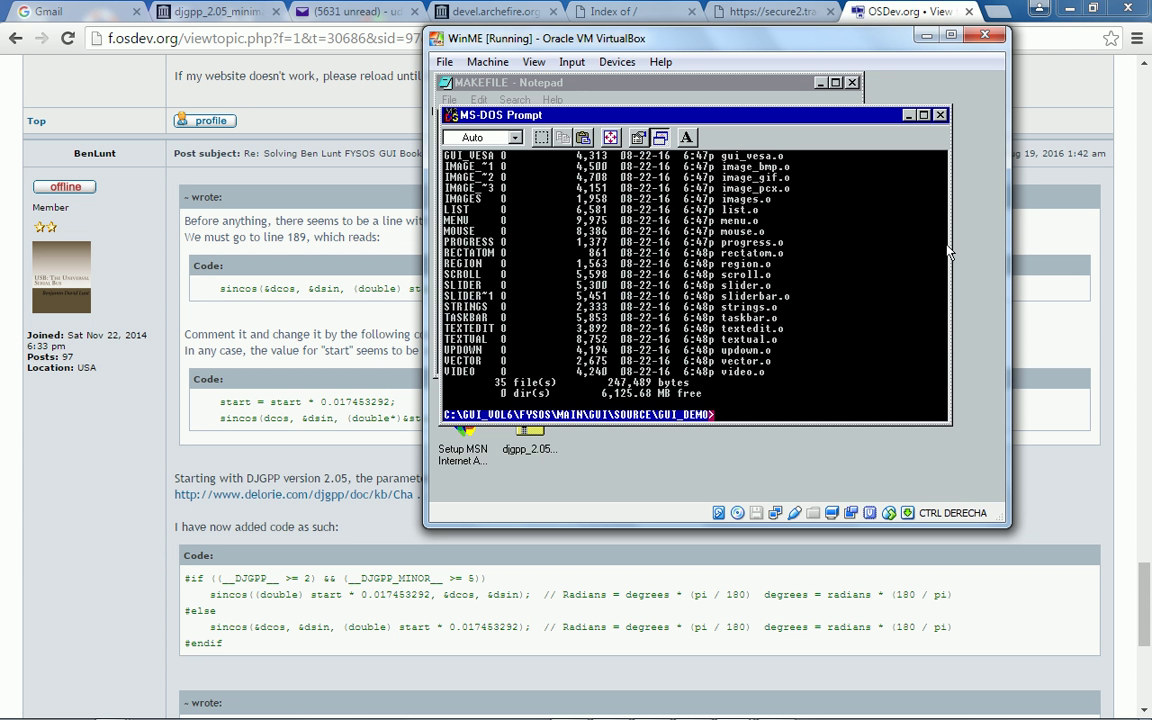
- Switch to Chrome and search Google in a new tab for "djgpp ld error cannot find -lgcc"
{"action": "key", "text": "alt+Tab"}
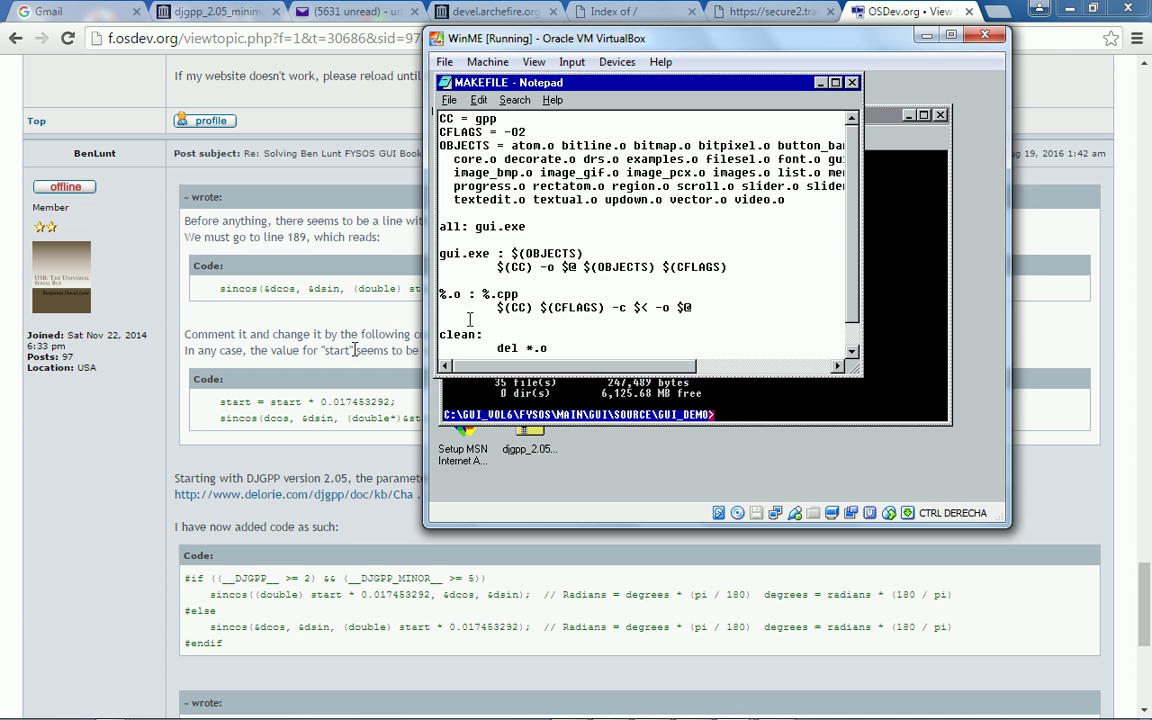
{"action": "left_click", "coordinate": [249, 351]}
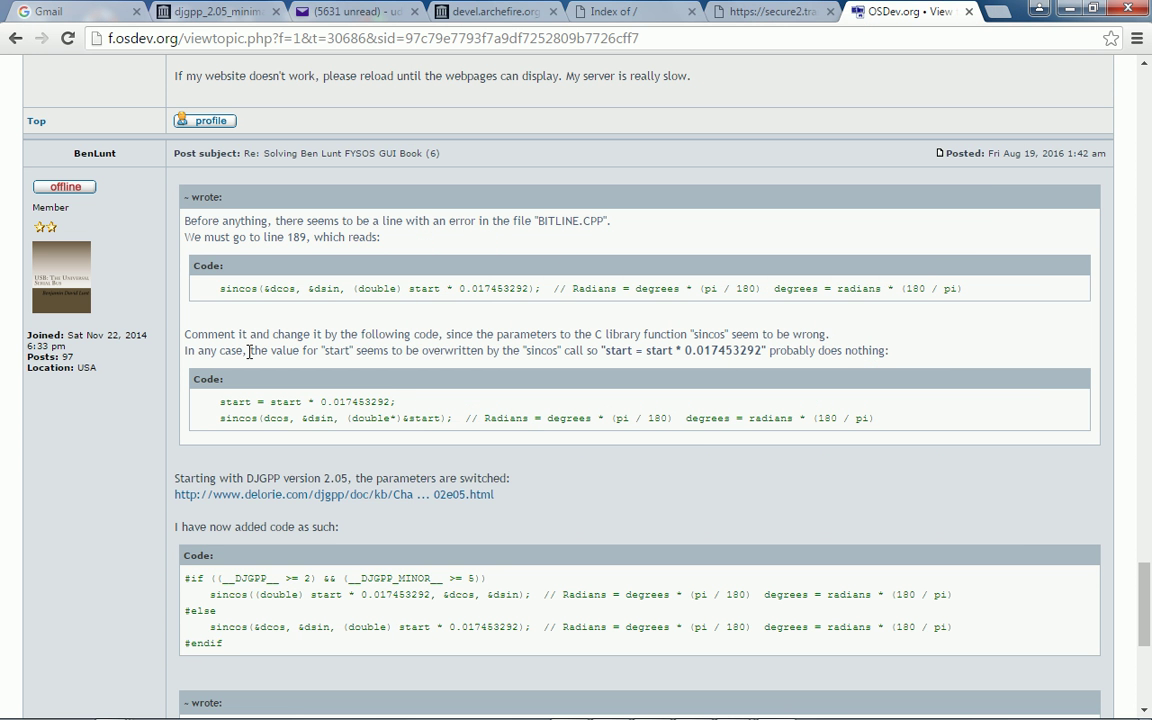
{"action": "key", "text": "ctrl+t"}
{"action": "type", "text": "djgp"}
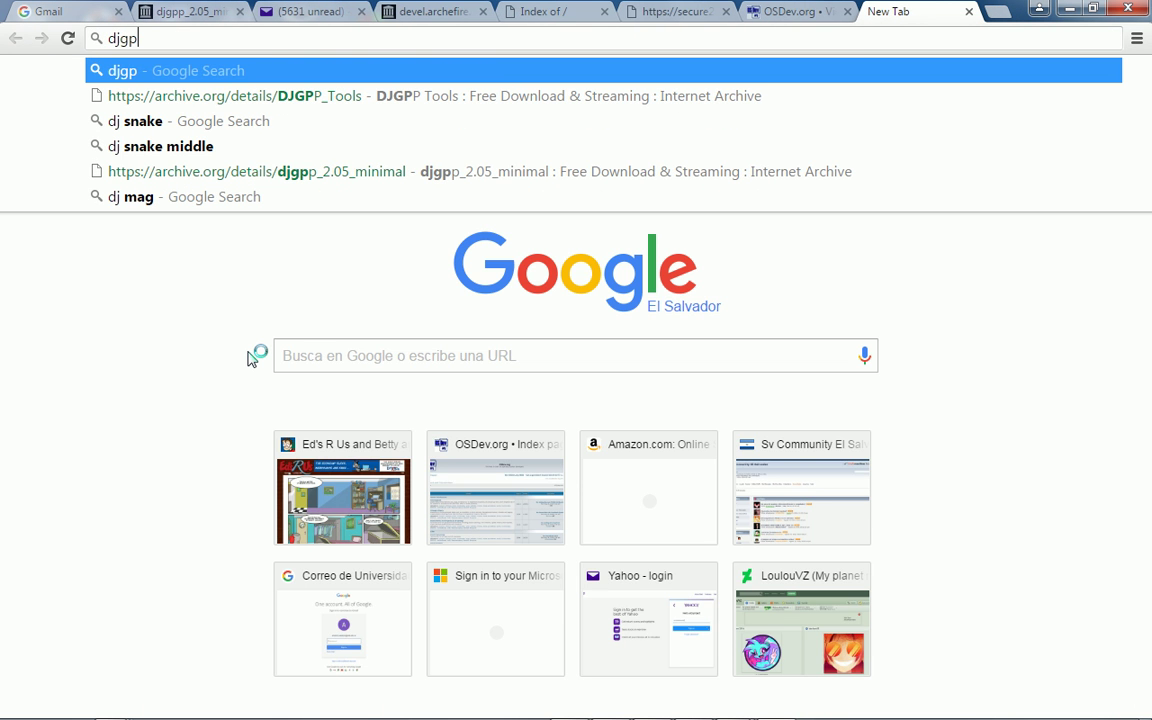
{"action": "type", "text": "p ld errr c"}
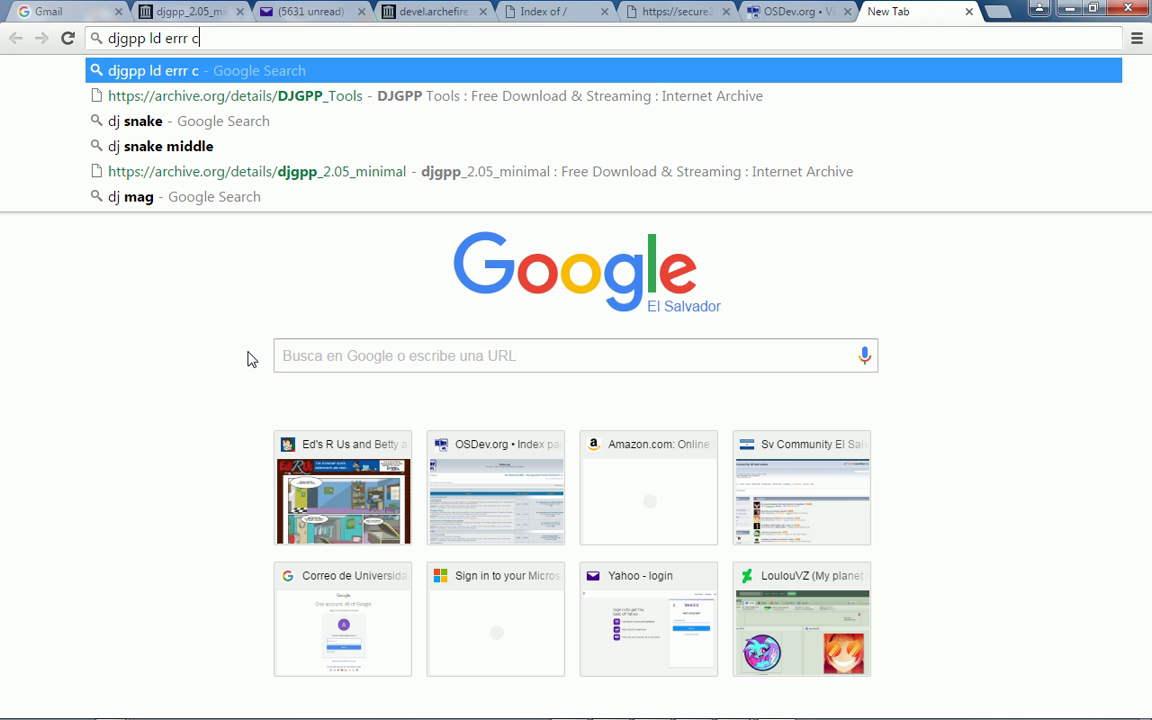
{"action": "key", "text": "BackSpace"}
{"action": "key", "text": "BackSpace"}
{"action": "type", "text": "or canno"}
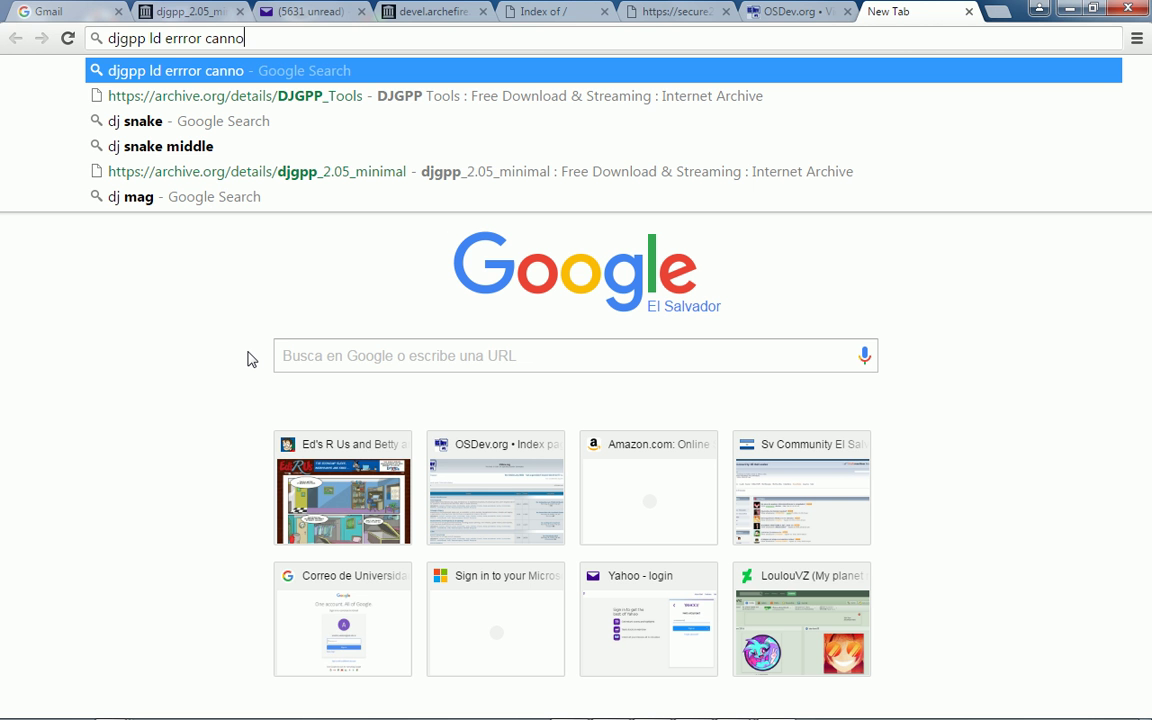
{"action": "type", "text": "t fine"}
{"action": "key", "text": "Left"}
{"action": "key", "text": "Left"}
{"action": "key", "text": "Left"}
{"action": "key", "text": "Left"}
{"action": "key", "text": "Left"}
{"action": "key", "text": "Left"}
{"action": "key", "text": "Left"}
{"action": "key", "text": "Left"}
{"action": "key", "text": "Left"}
{"action": "key", "text": "Left"}
{"action": "key", "text": "Left"}
{"action": "key", "text": "Left"}
{"action": "key", "text": "Left"}
{"action": "key", "text": "Left"}
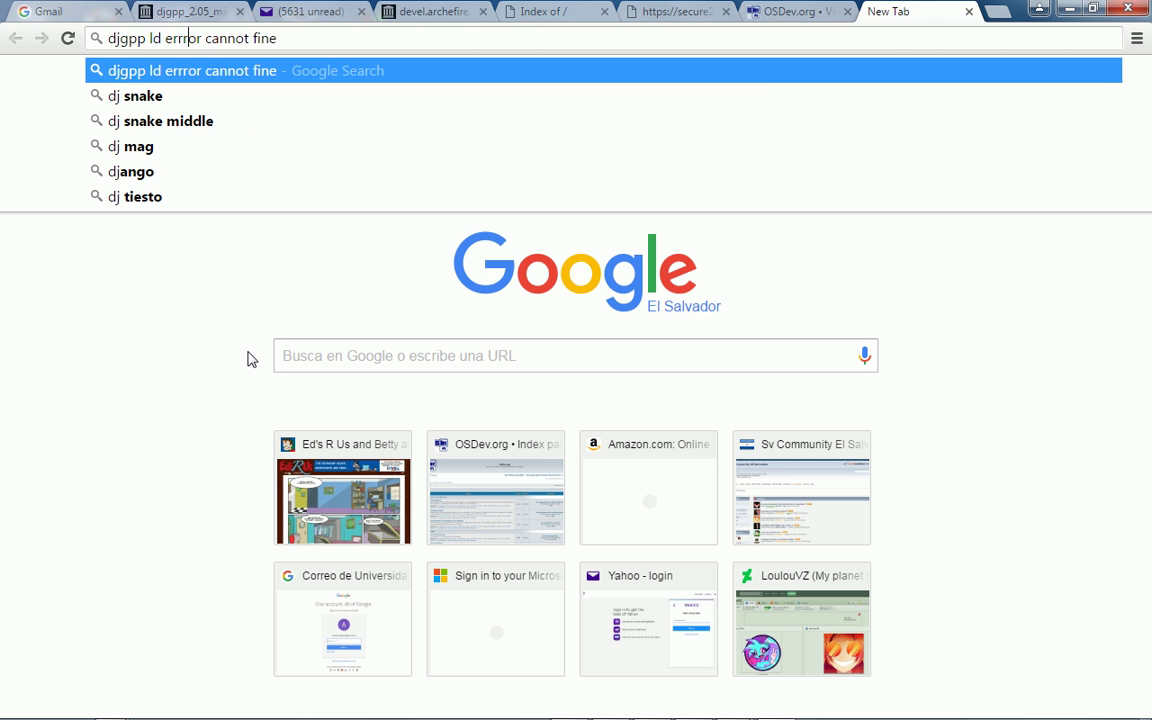
{"action": "key", "text": "BackSpace"}
{"action": "key", "text": "End"}
{"action": "key", "text": "BackSpace"}
{"action": "type", "text": "d -"}
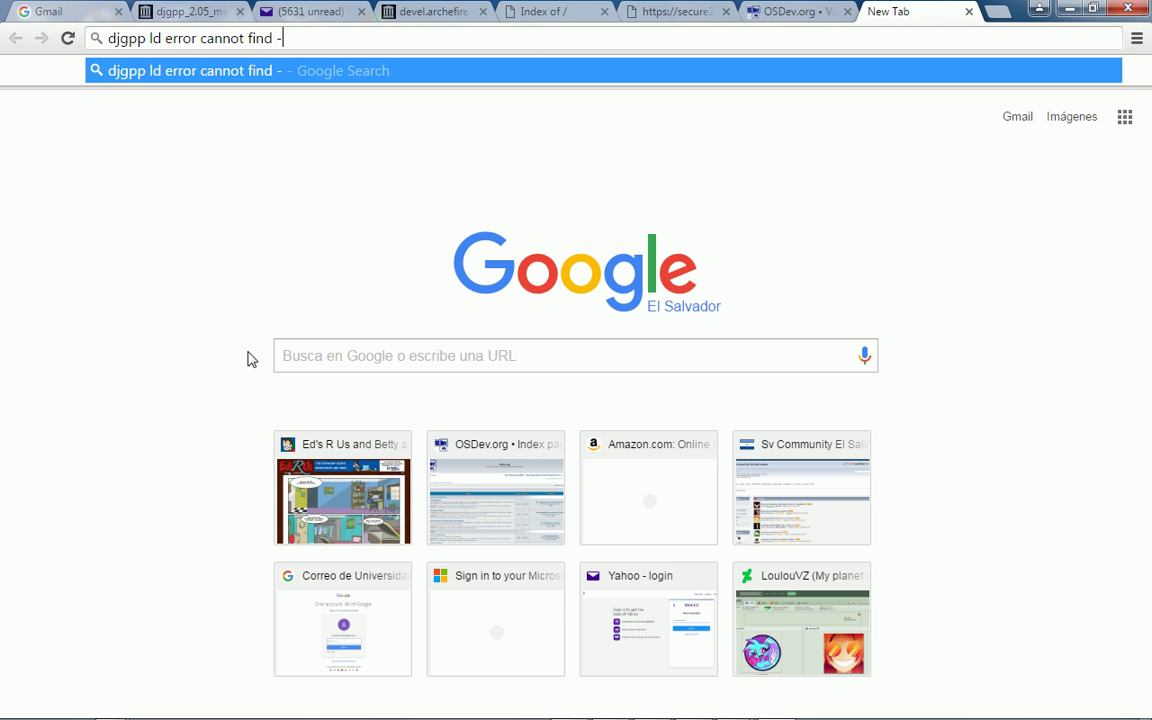
{"action": "type", "text": "lgcc"}
{"action": "key", "text": "Return"}
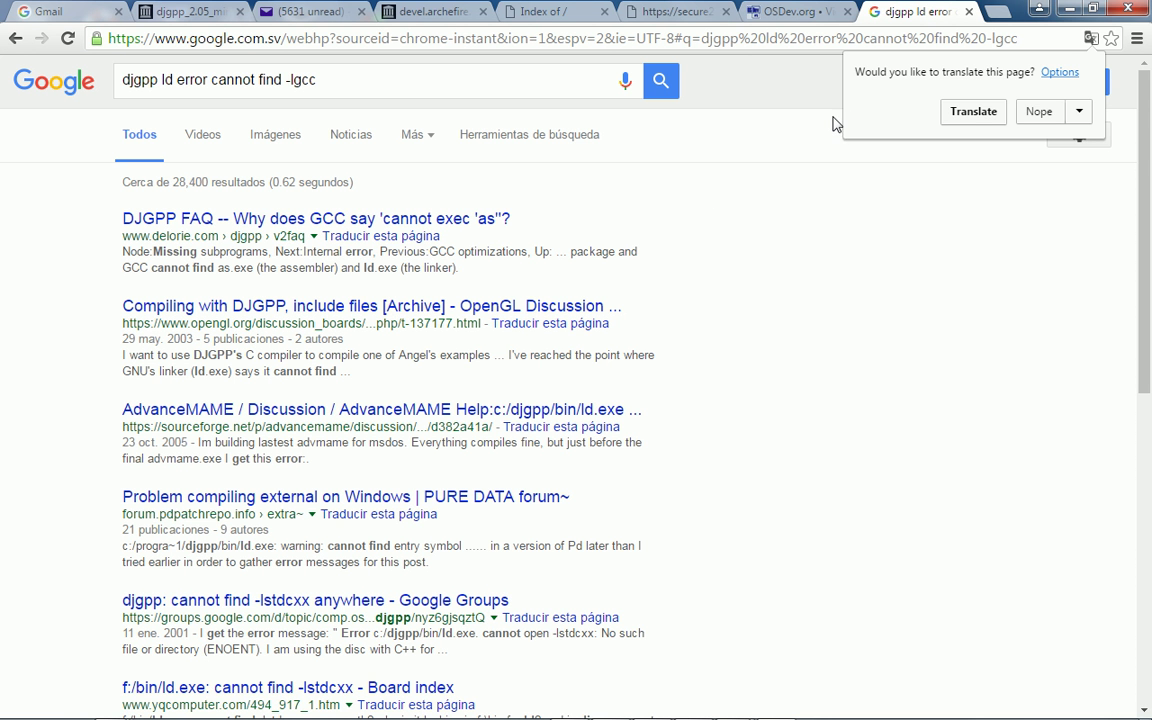
- Dismiss the translation offer and repeat the search with -lgcc enclosed in quotation marks
{"action": "left_click", "coordinate": [726, 162]}
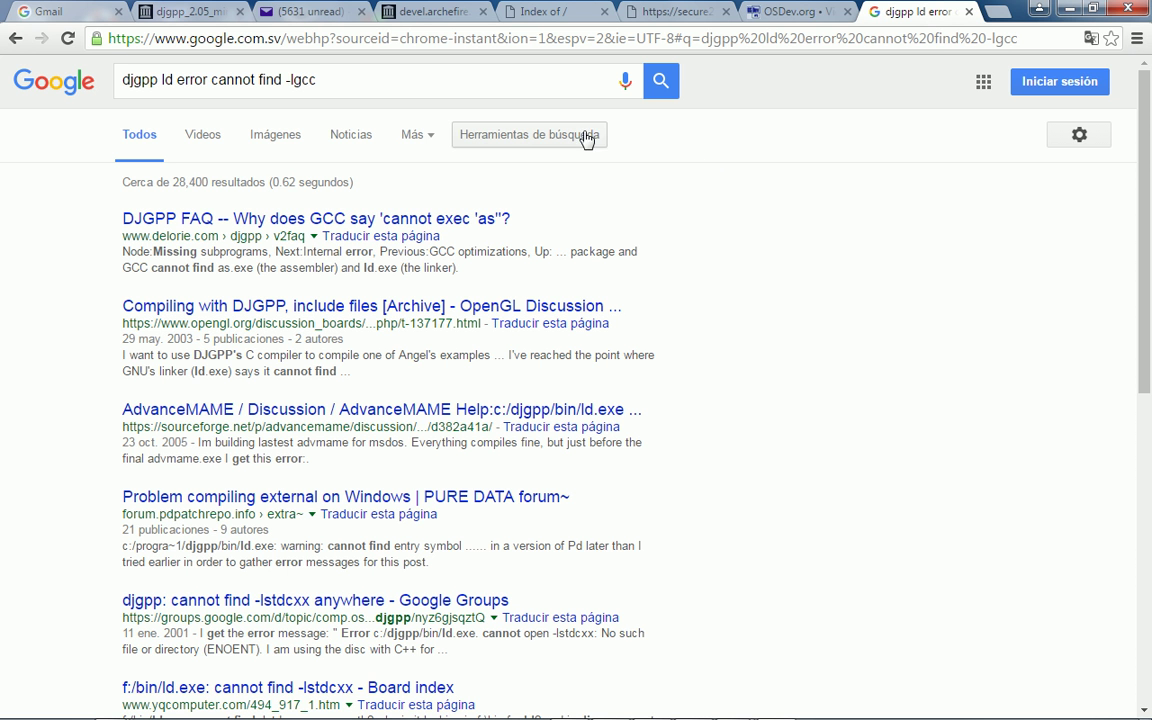
{"action": "left_click", "coordinate": [443, 86]}
{"action": "type", "text": "\""}
{"action": "key", "text": "Left"}
{"action": "key", "text": "Left"}
{"action": "key", "text": "Left"}
{"action": "key", "text": "Left"}
{"action": "key", "text": "Left"}
{"action": "key", "text": "Left"}
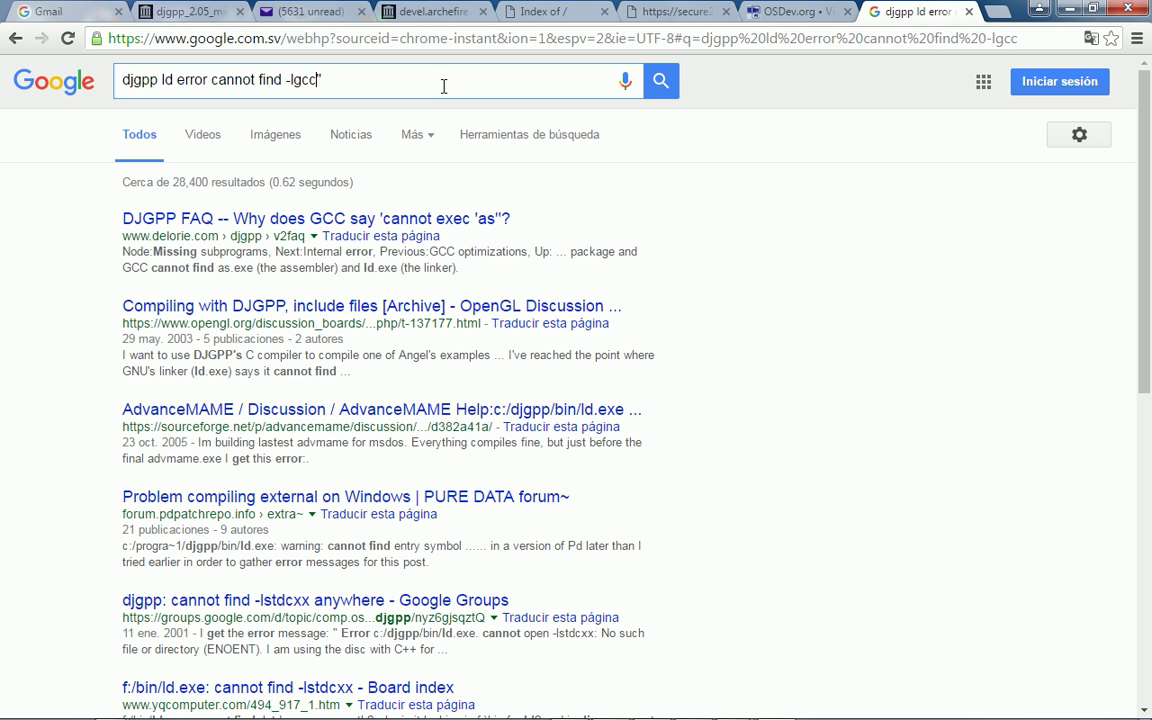
{"action": "type", "text": "\""}
{"action": "key", "text": "Return"}
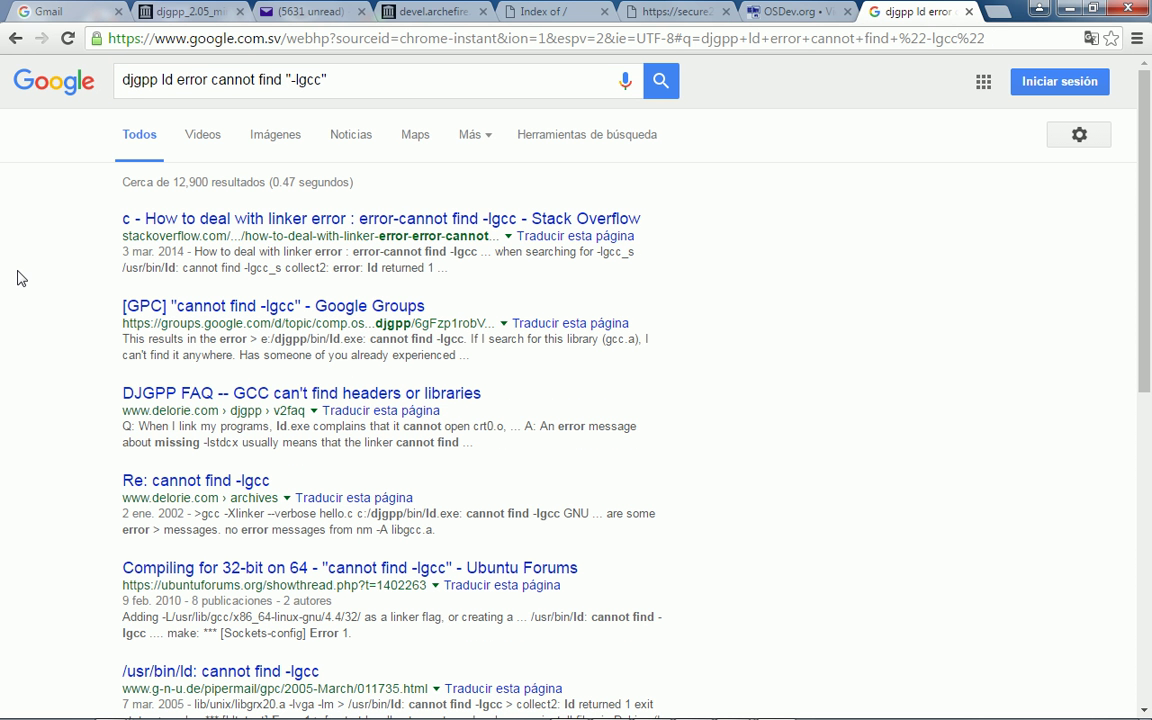
- Open the Stack Overflow question on the "cannot find -lgcc" linker error and read its comments and answer
{"action": "left_click", "coordinate": [168, 222]}
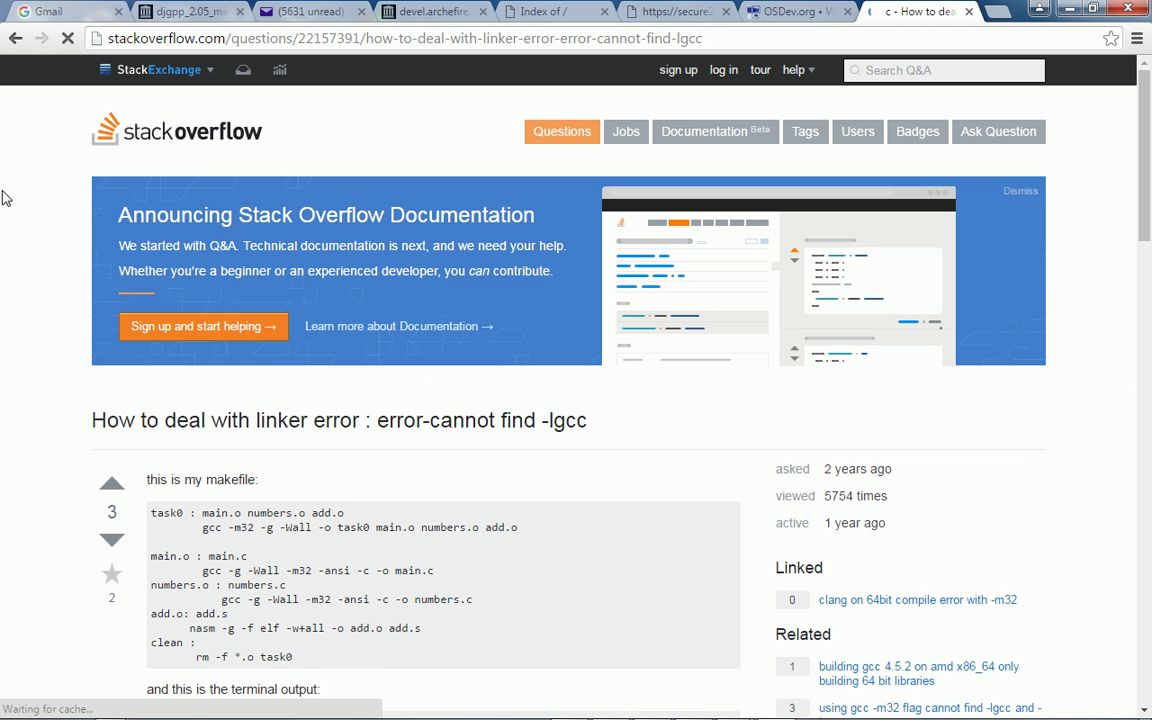
{"action": "scroll", "coordinate": [3, 198], "scroll_direction": "down", "scroll_amount": 3}
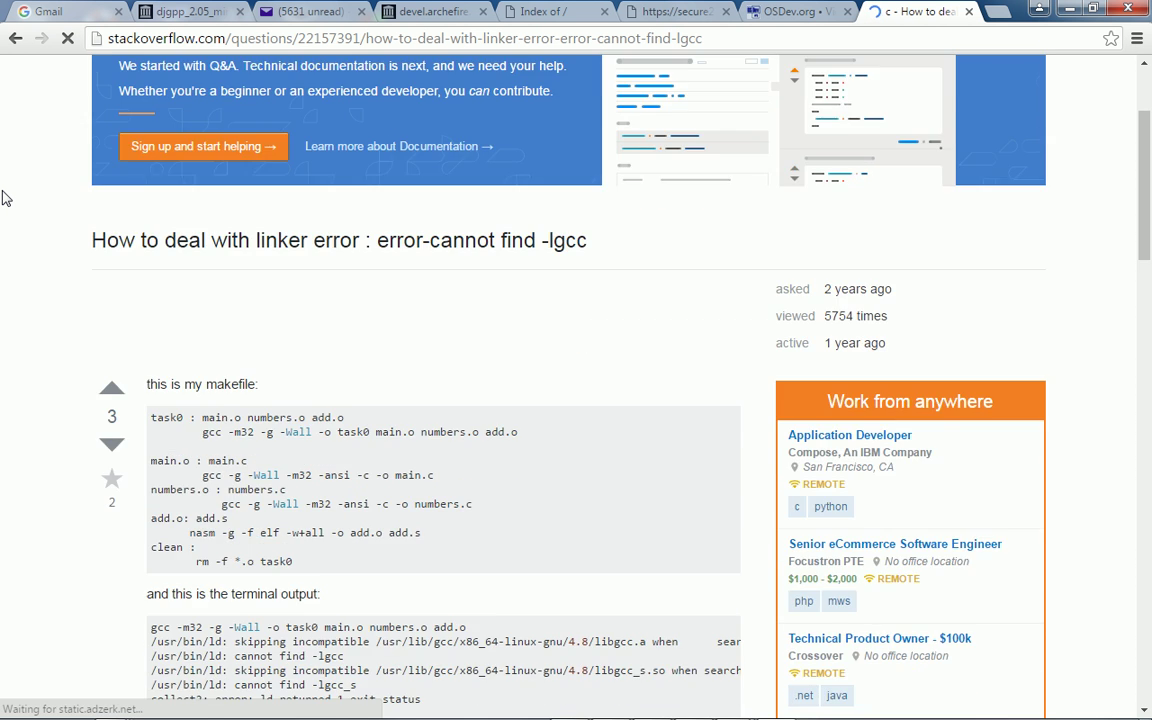
{"action": "scroll", "coordinate": [3, 198], "scroll_direction": "down", "scroll_amount": 3}
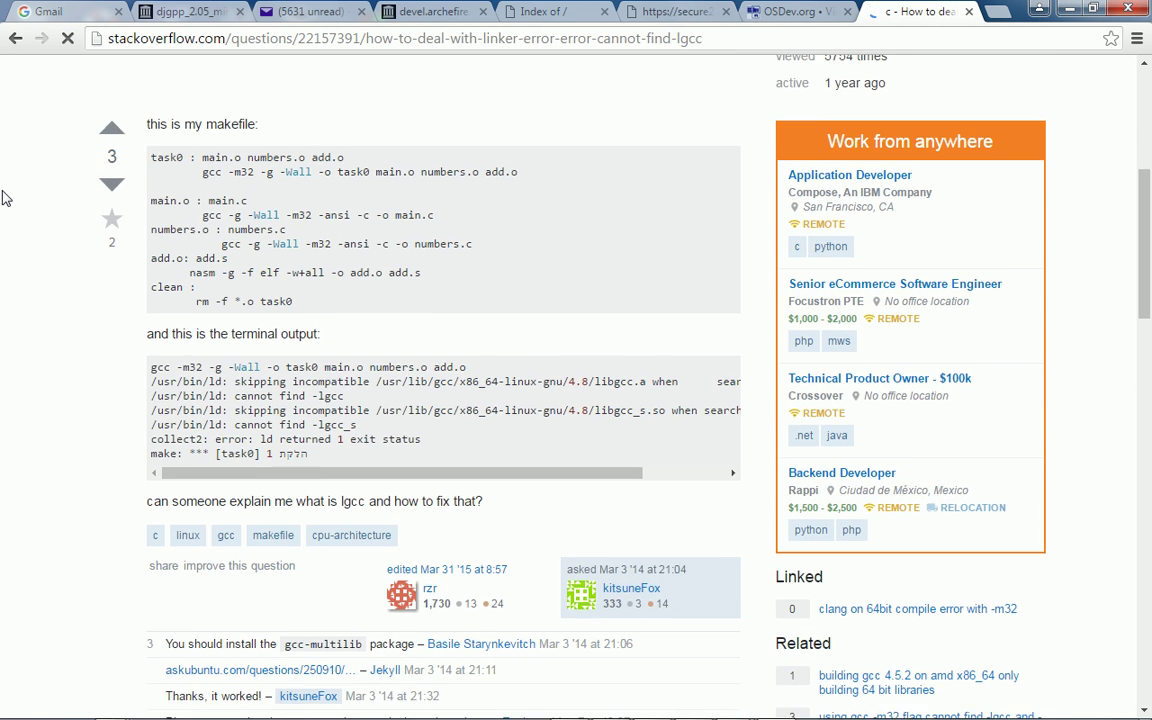
{"action": "scroll", "coordinate": [3, 198], "scroll_direction": "down", "scroll_amount": 3}
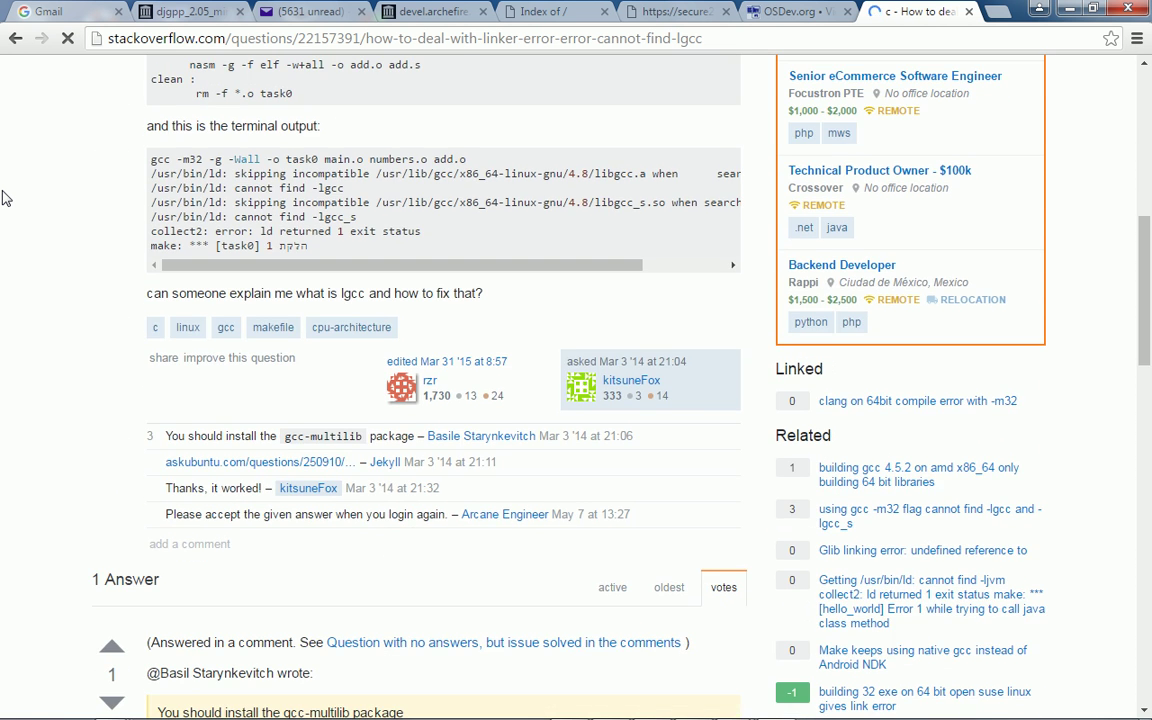
{"action": "scroll", "coordinate": [3, 198], "scroll_direction": "down", "scroll_amount": 1}
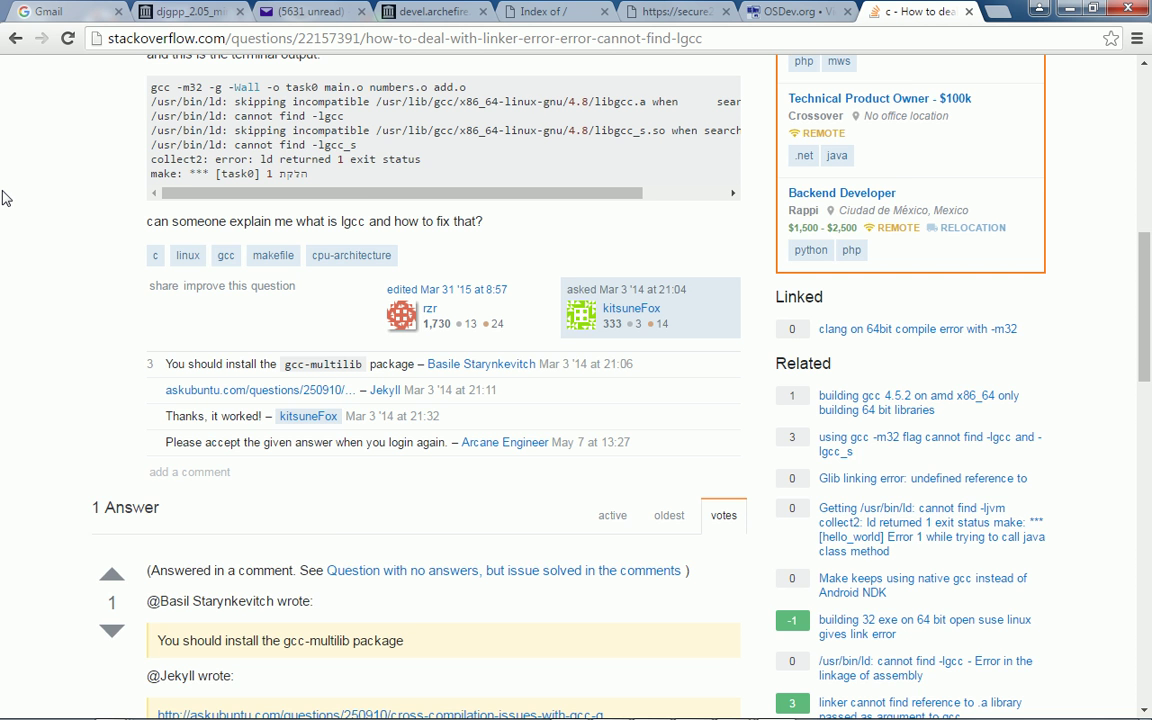
{"action": "scroll", "coordinate": [3, 198], "scroll_direction": "down", "scroll_amount": 1}
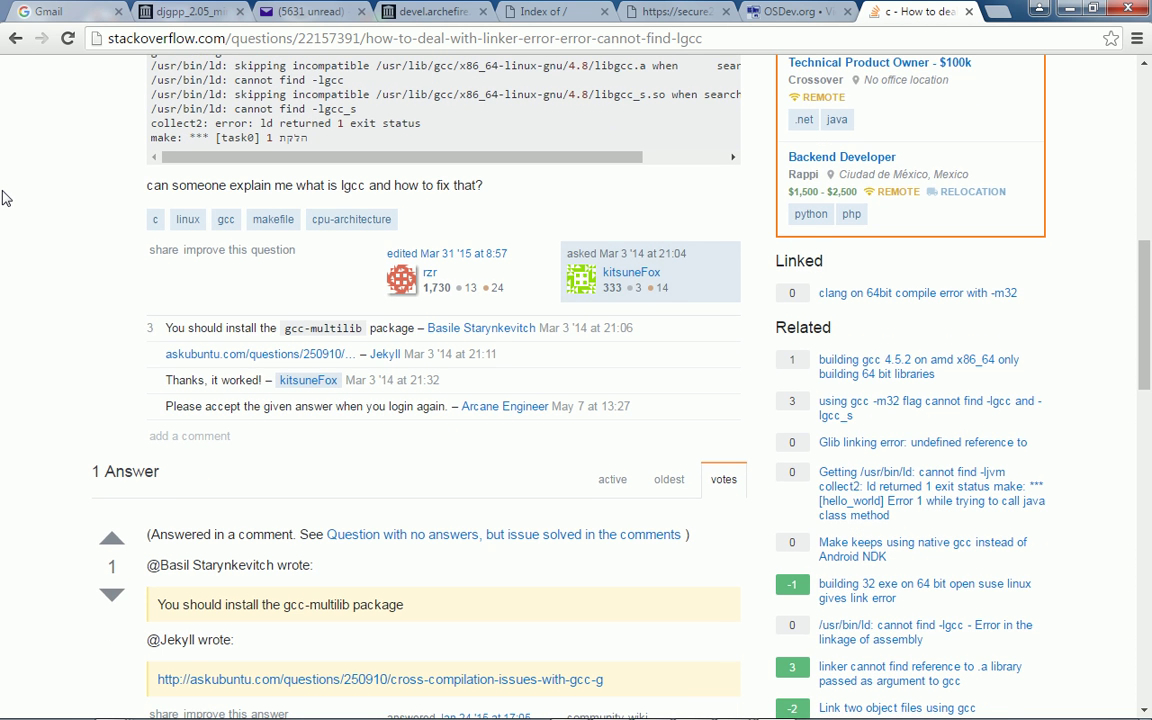
{"action": "scroll", "coordinate": [3, 198], "scroll_direction": "down", "scroll_amount": 1}
- Switch back to the WinME virtual machine and open the C:\djgpp folder in Windows Explorer
{"action": "key", "text": "alt+Tab"}
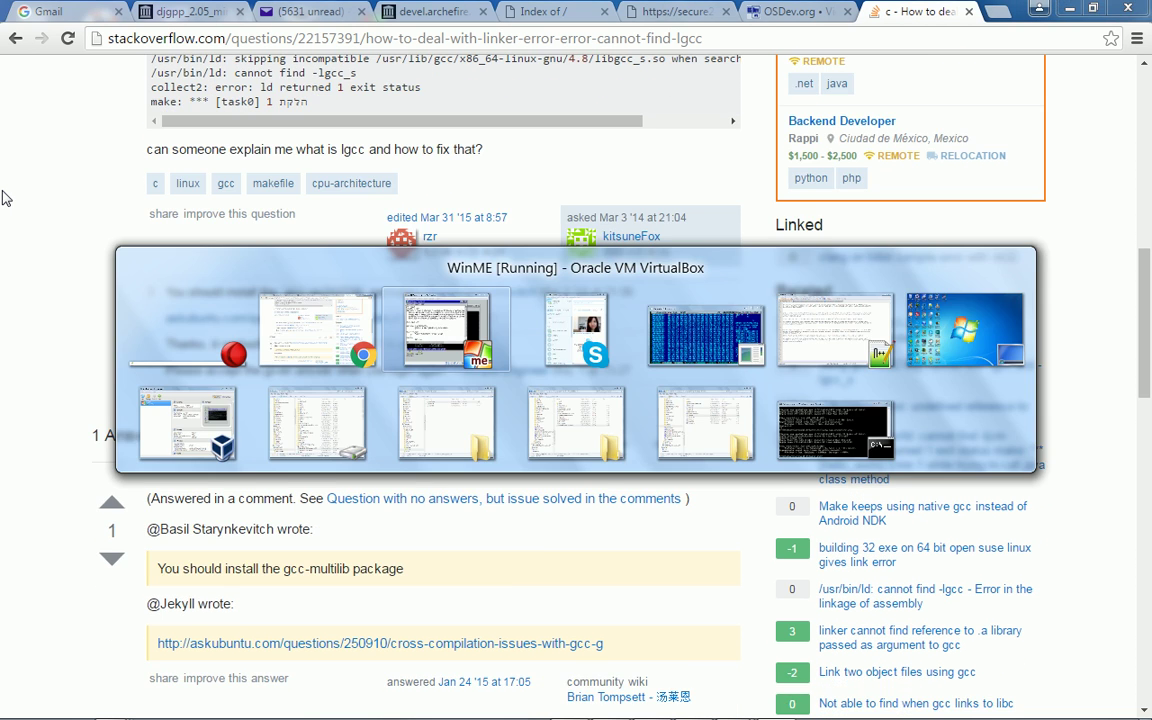
{"action": "key", "text": "alt+Tab"}
{"action": "key", "text": "shift+alt+Tab"}
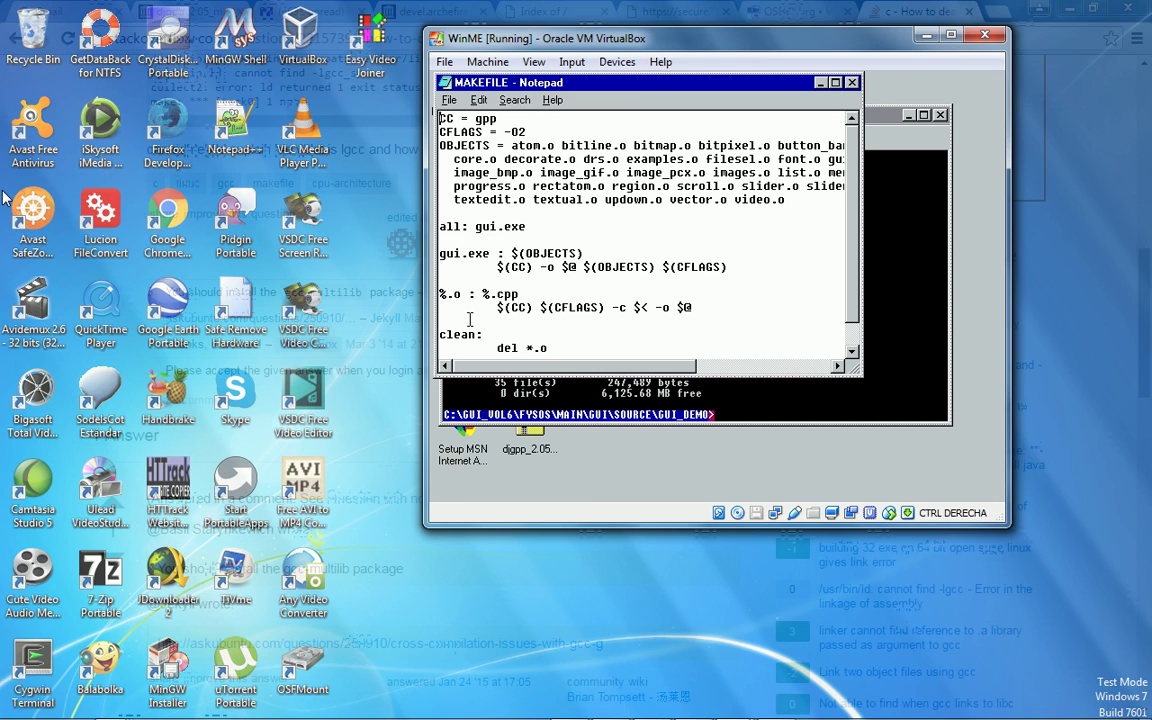
{"action": "left_click", "coordinate": [470, 393]}
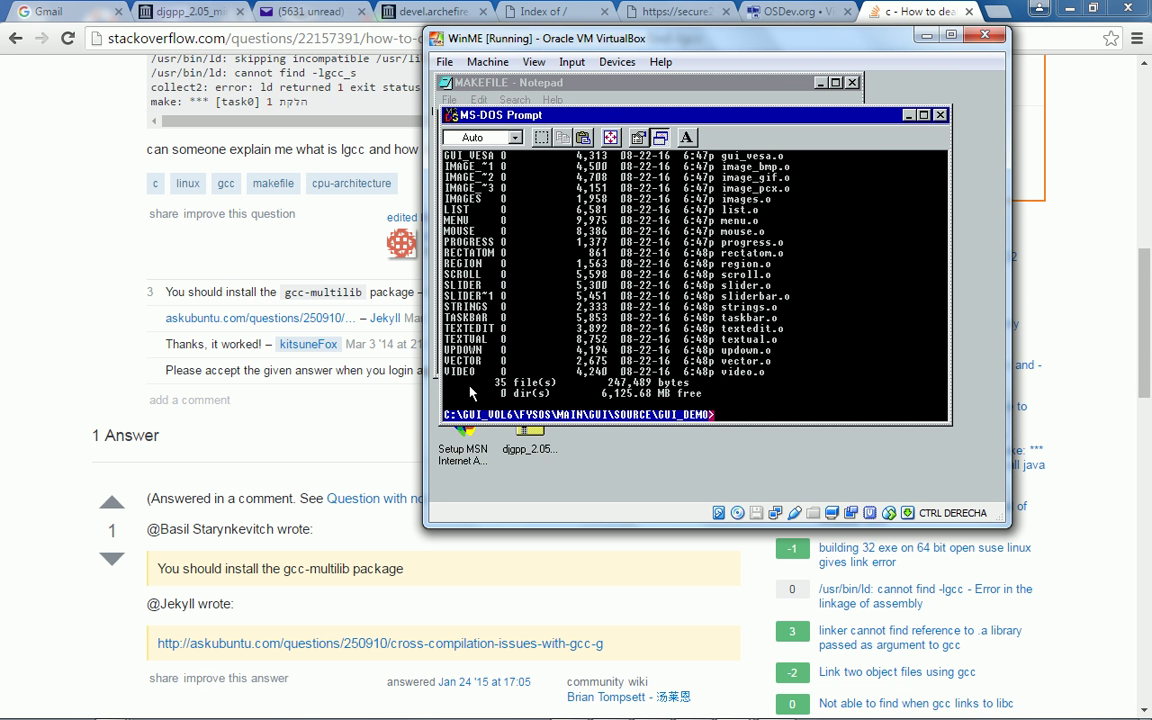
{"action": "key", "text": "super+r"}
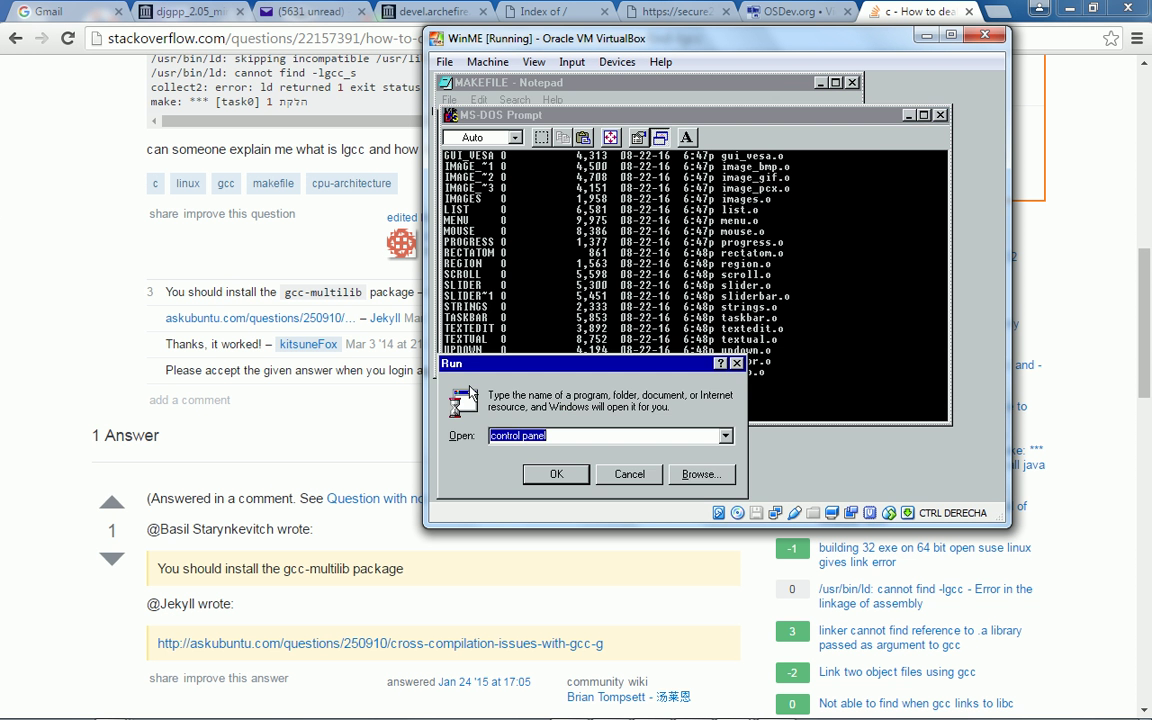
{"action": "type", "text": "c:"}
{"action": "key", "text": "Return"}
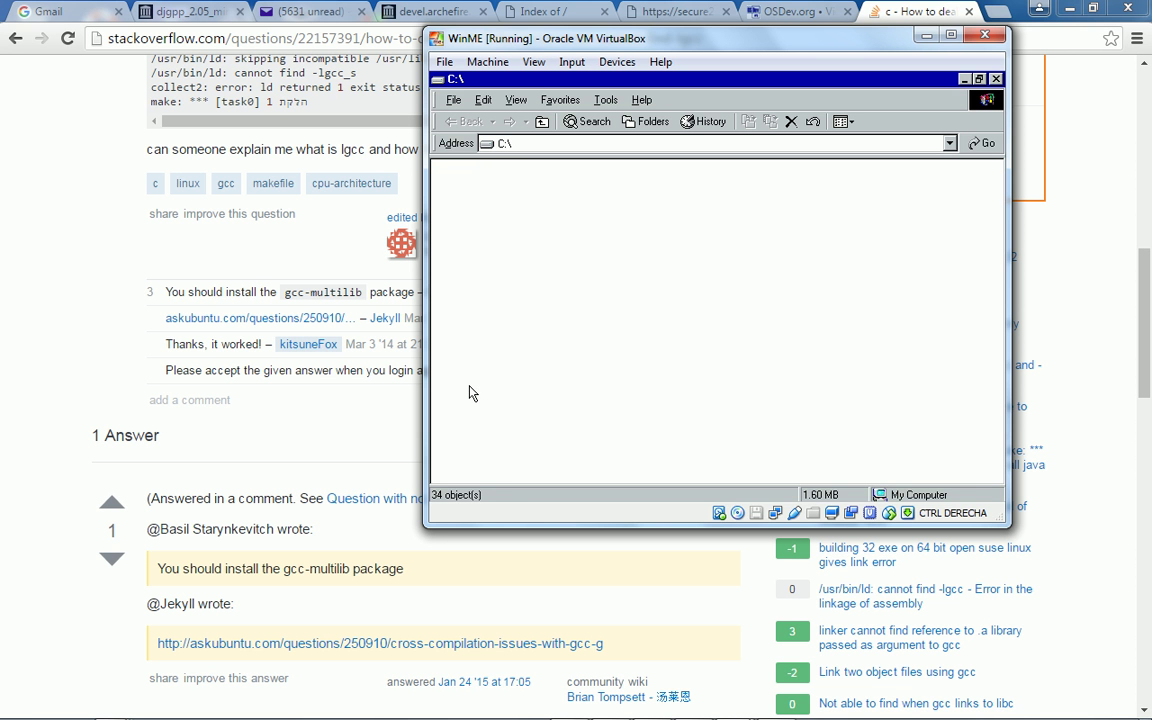
{"action": "type", "text": "dj"}
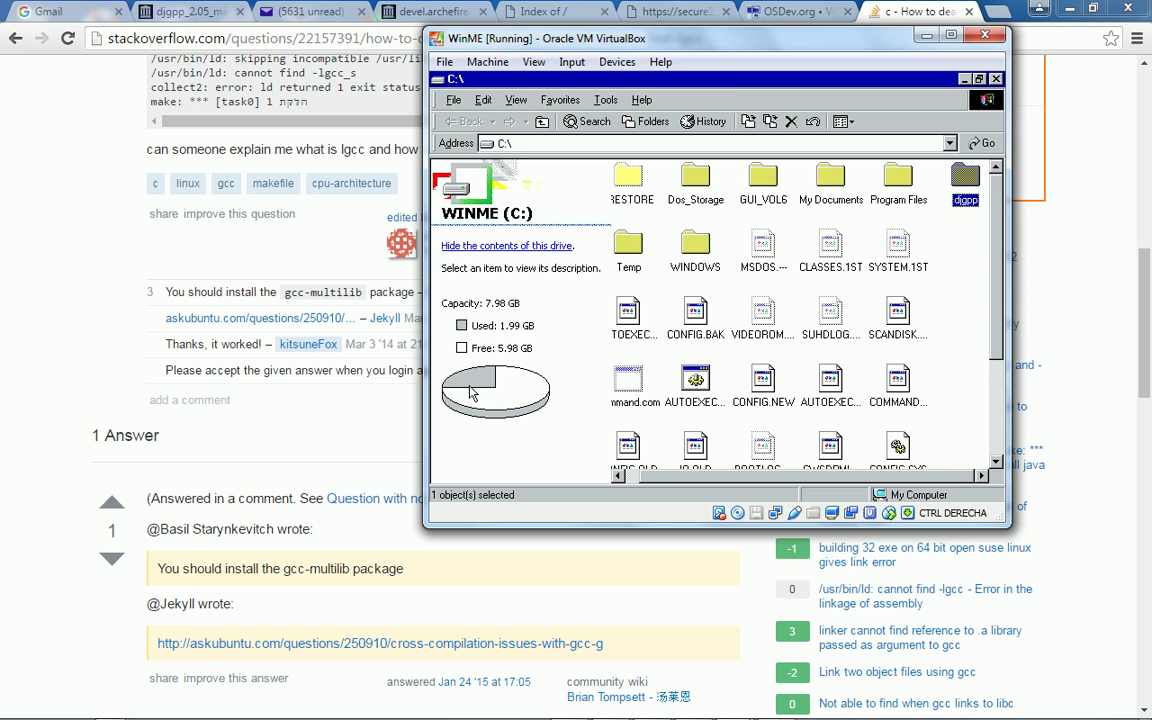
{"action": "key", "text": "Return"}
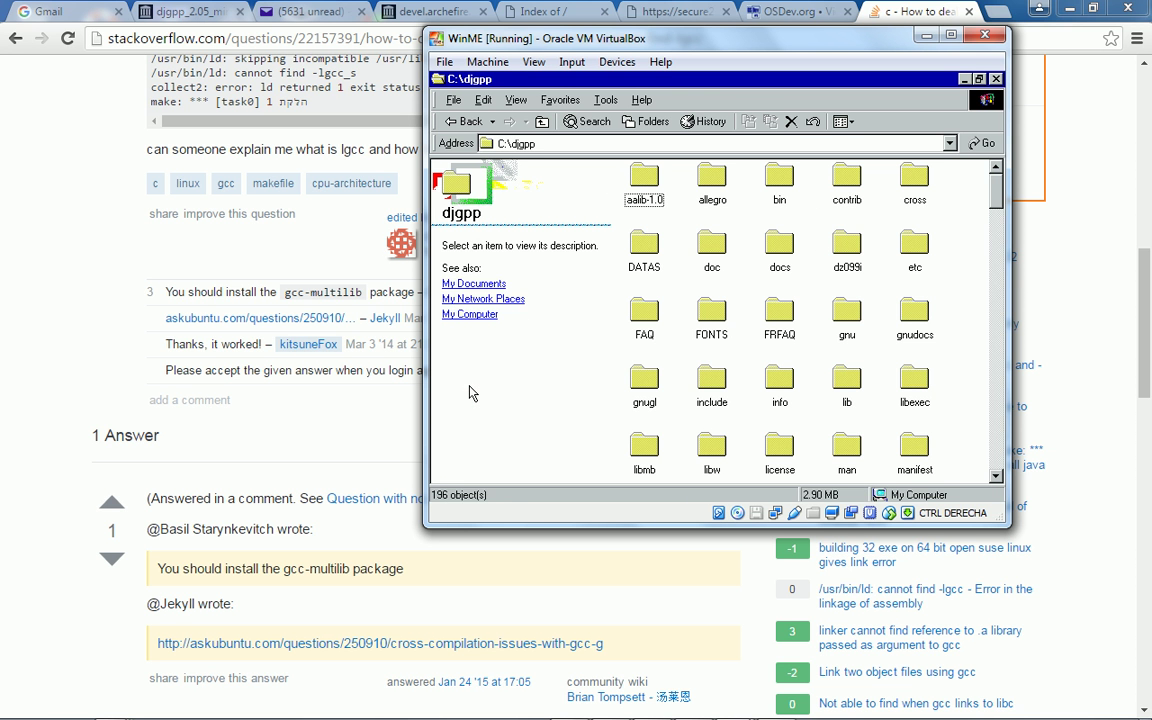
- Browse the subfolders of C:\djgpp, from aalib-1.0 and bin down to utils and wmemu
{"action": "type", "text": "man"}
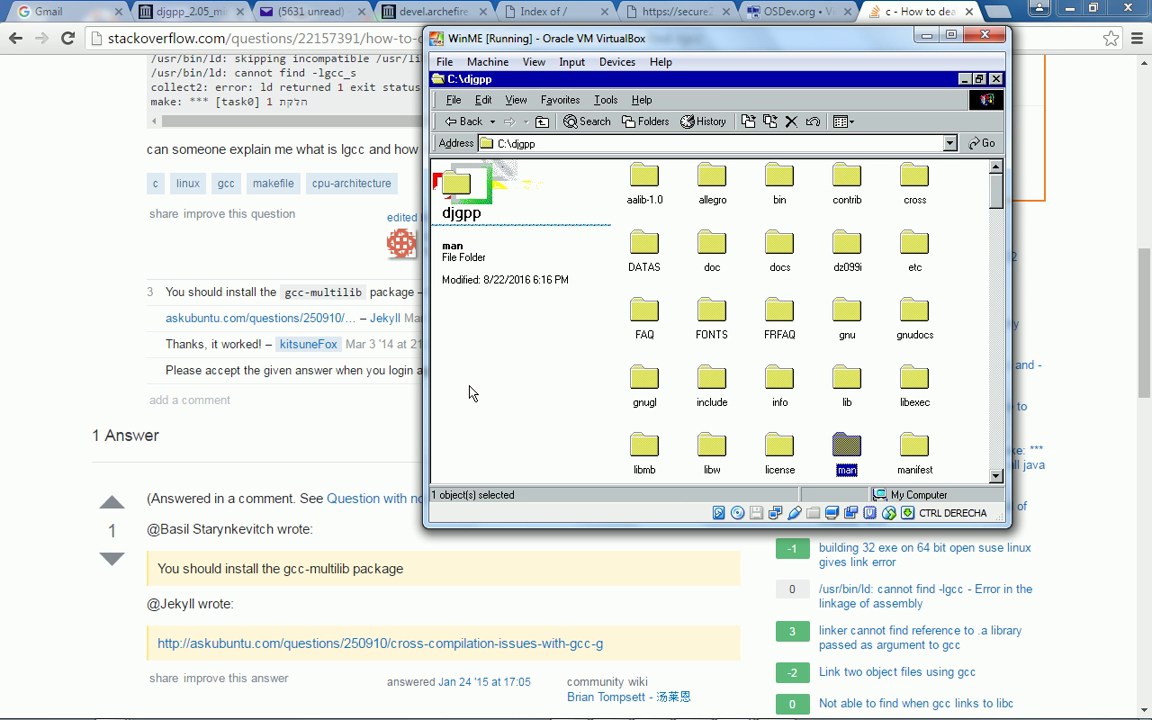
{"action": "type", "text": "mxwi"}
{"action": "key", "text": "Home"}
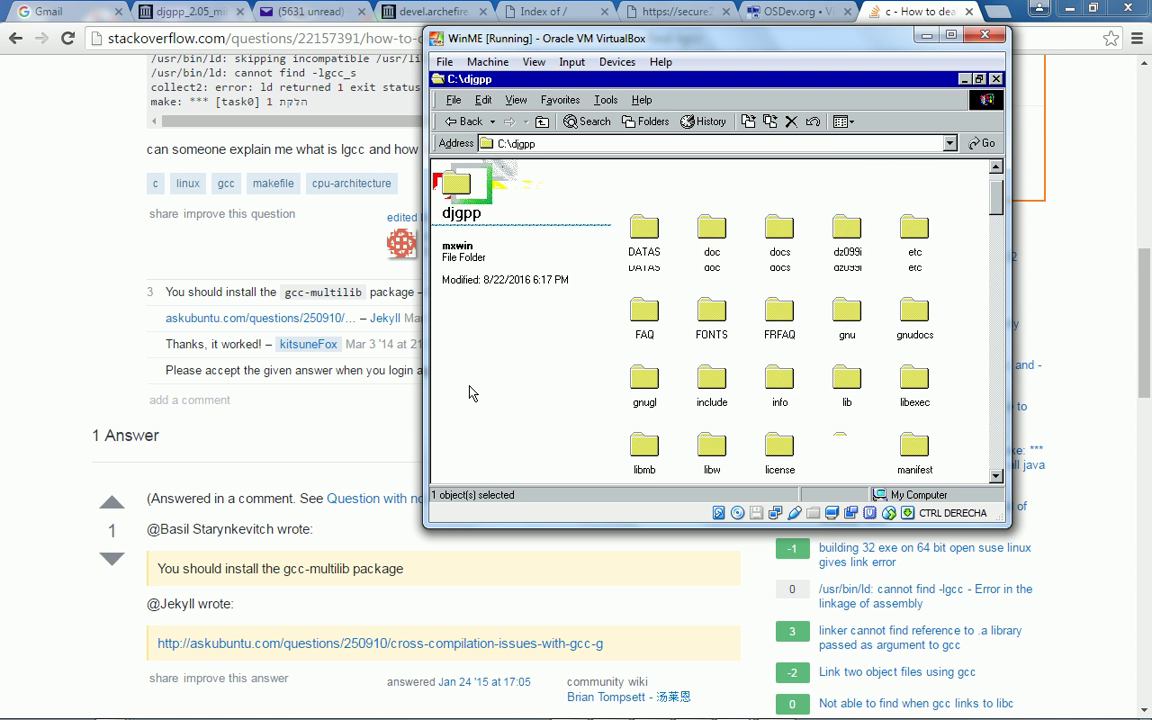
{"action": "key", "text": "Down"}
{"action": "key", "text": "Down"}
{"action": "key", "text": "Down"}
{"action": "key", "text": "Down"}
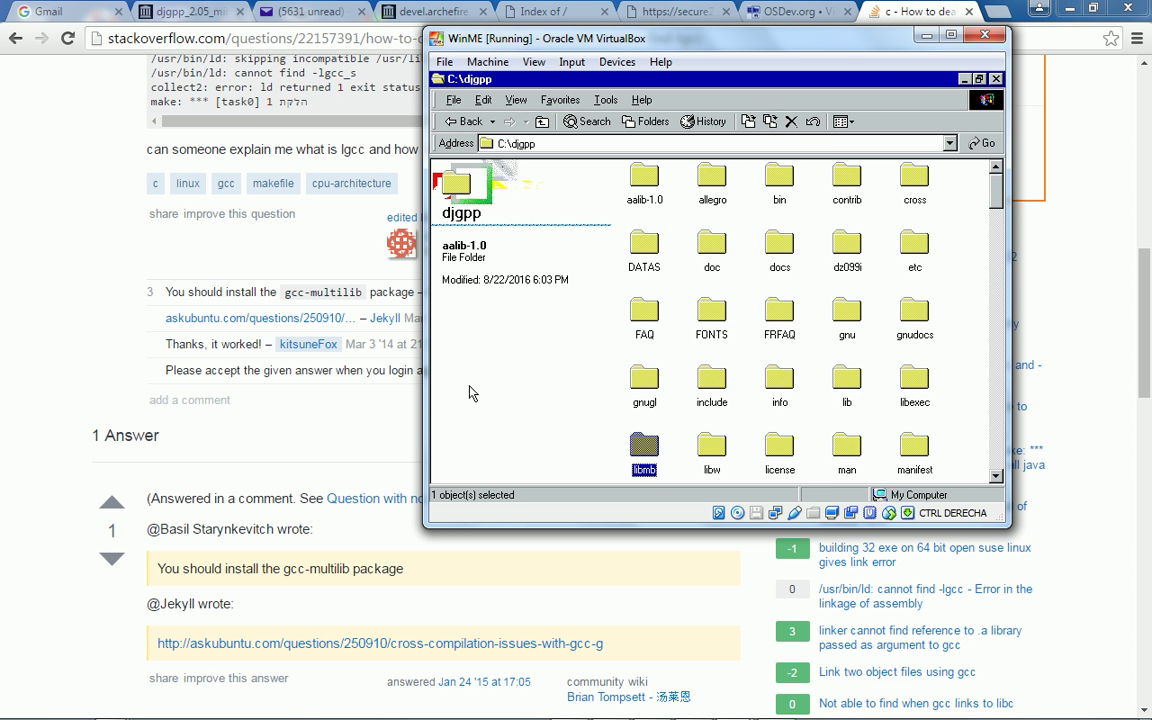
{"action": "key", "text": "Down"}
{"action": "key", "text": "Down"}
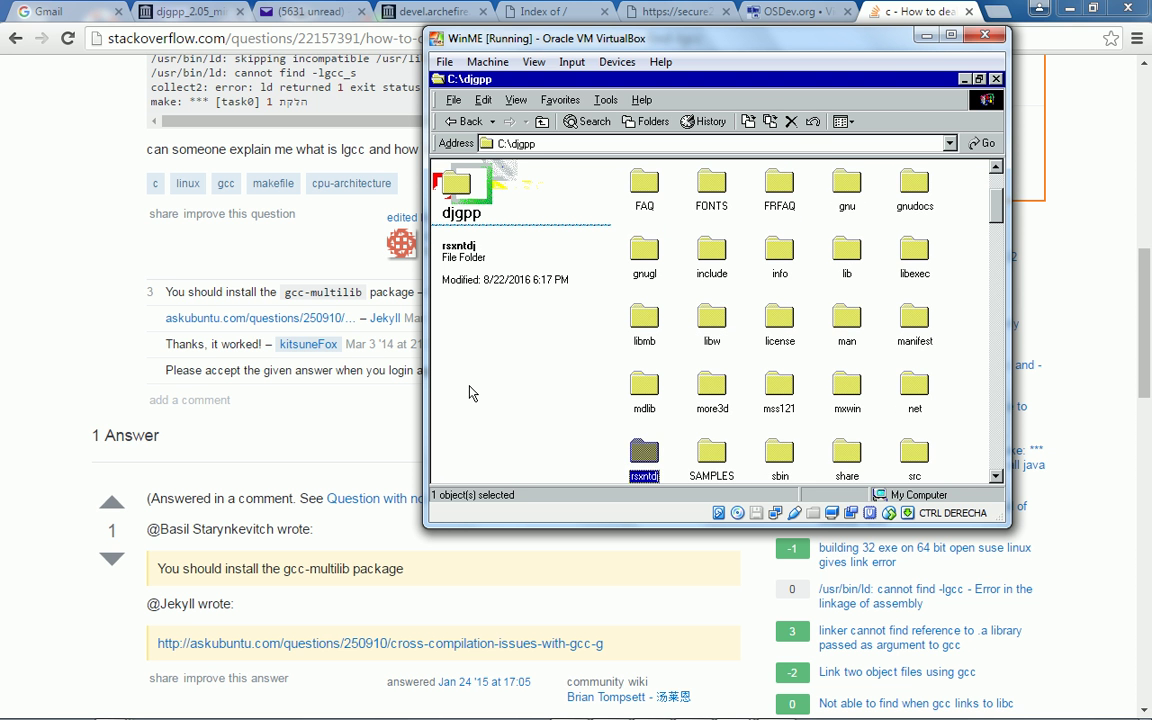
{"action": "key", "text": "Down"}
{"action": "key", "text": "Down"}
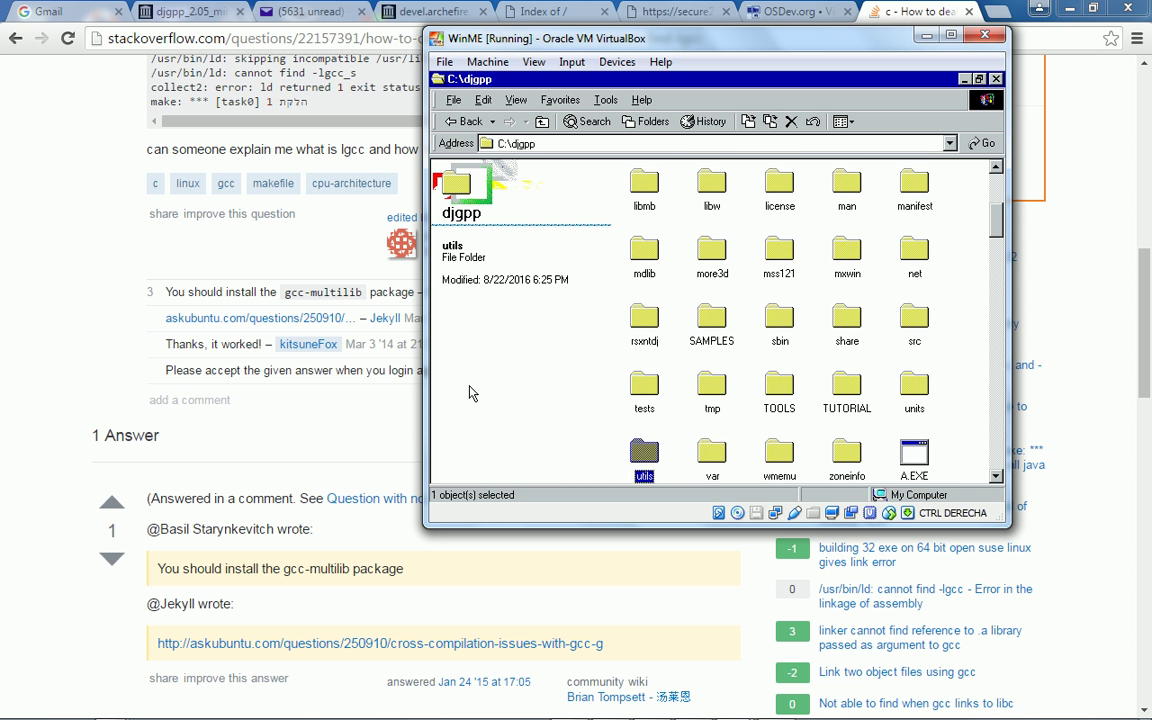
{"action": "key", "text": "Right"}
{"action": "key", "text": "Right"}
{"action": "key", "text": "Up"}
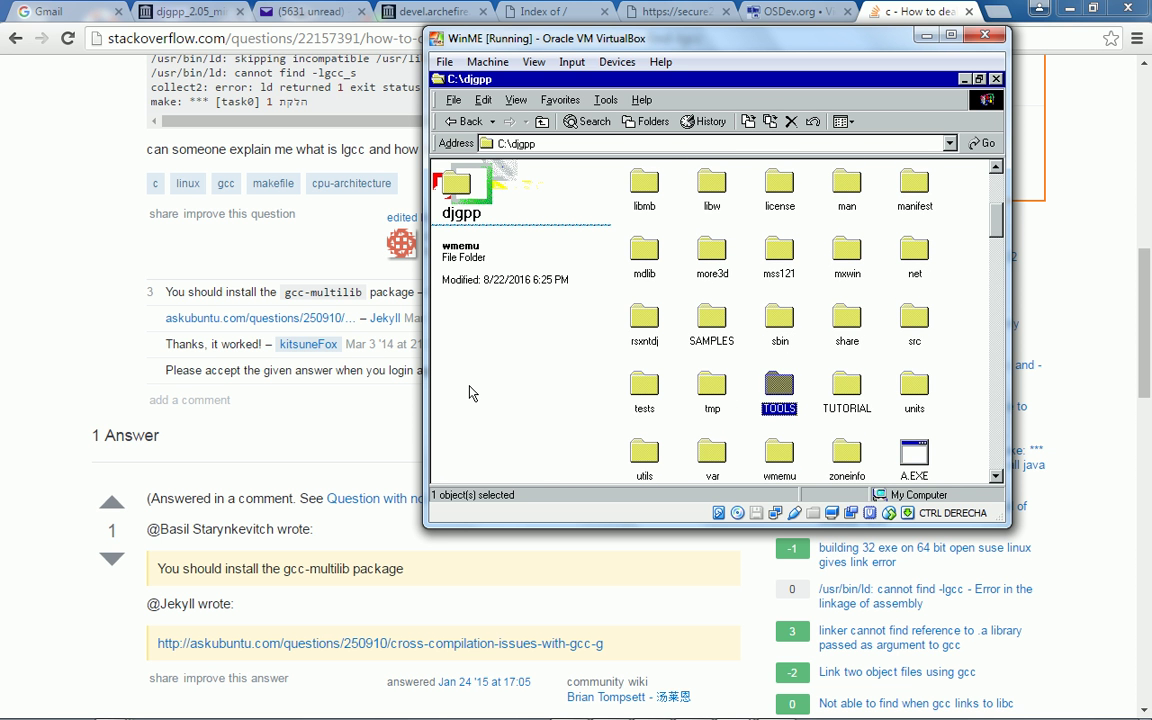
{"action": "key", "text": "Up"}
{"action": "key", "text": "Up"}
{"action": "key", "text": "Up"}
{"action": "key", "text": "Up"}
{"action": "key", "text": "Up"}
{"action": "key", "text": "Up"}
{"action": "key", "text": "Up"}
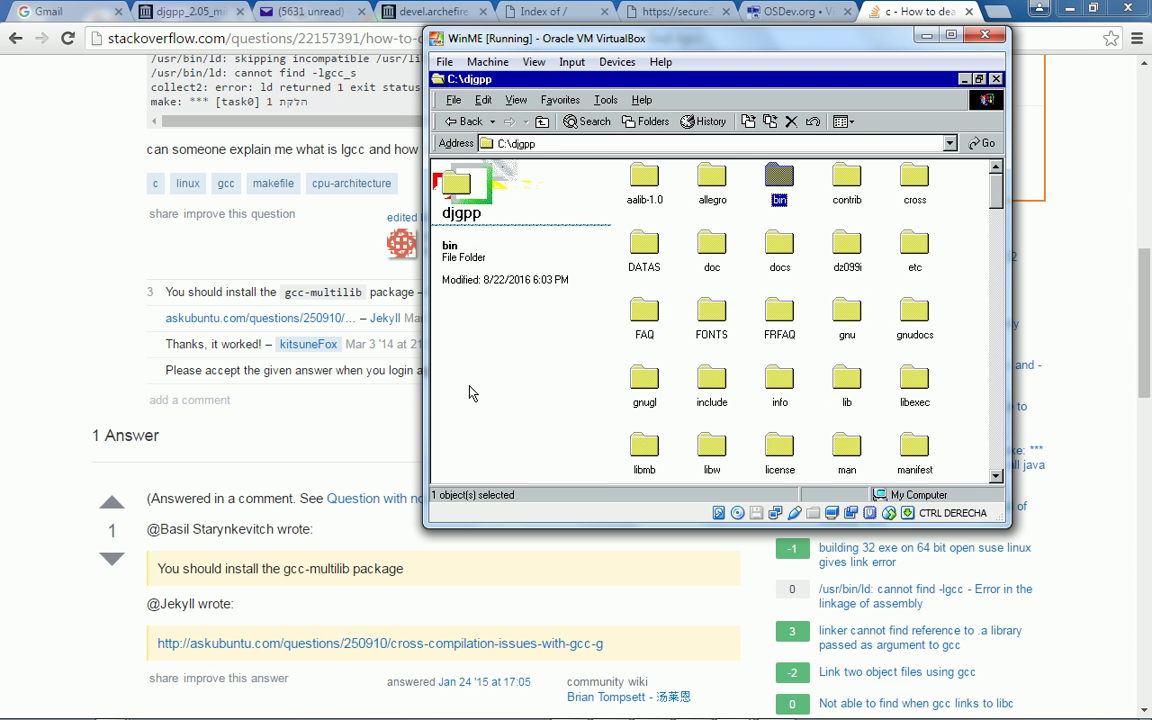
- Search C:\djgpp for files or folders named multilib
{"action": "left_click", "coordinate": [646, 121]}
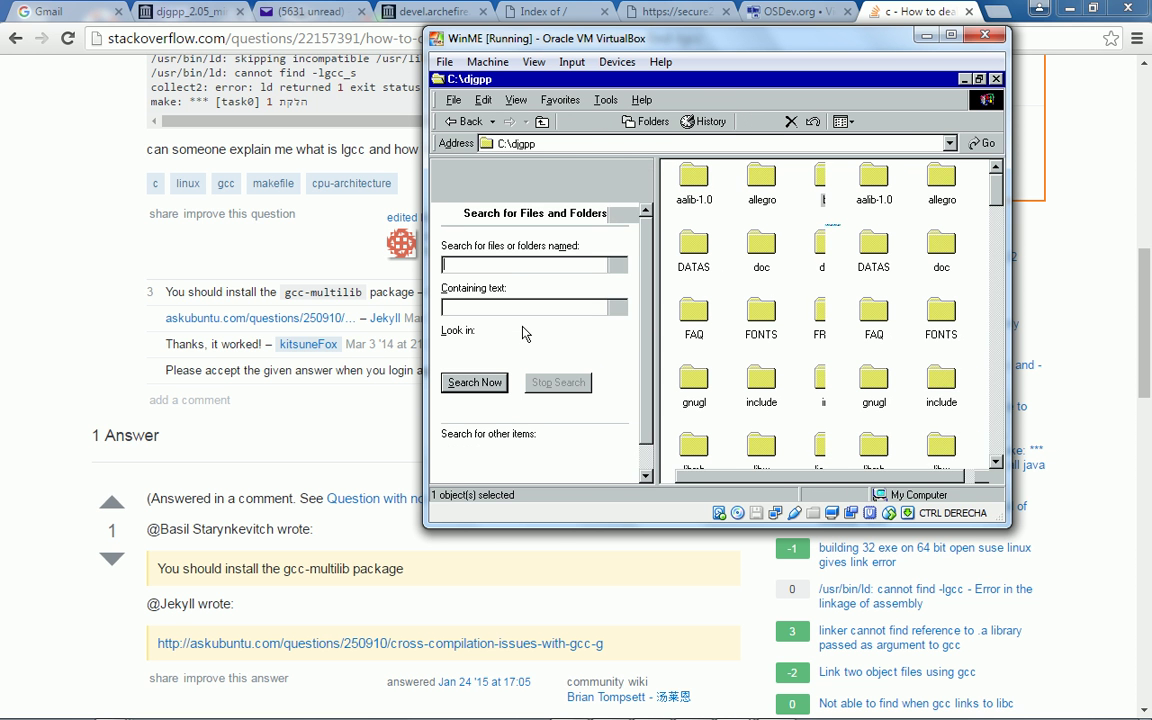
{"action": "type", "text": "multi"}
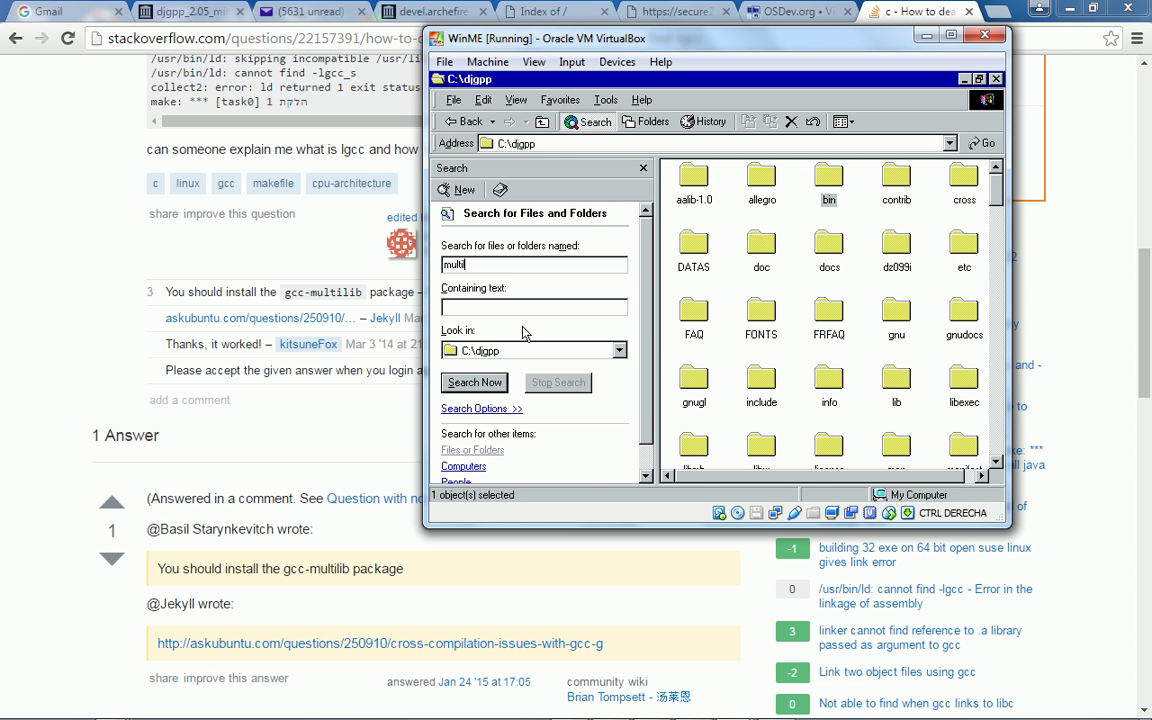
{"action": "type", "text": "lib"}
{"action": "key", "text": "Return"}
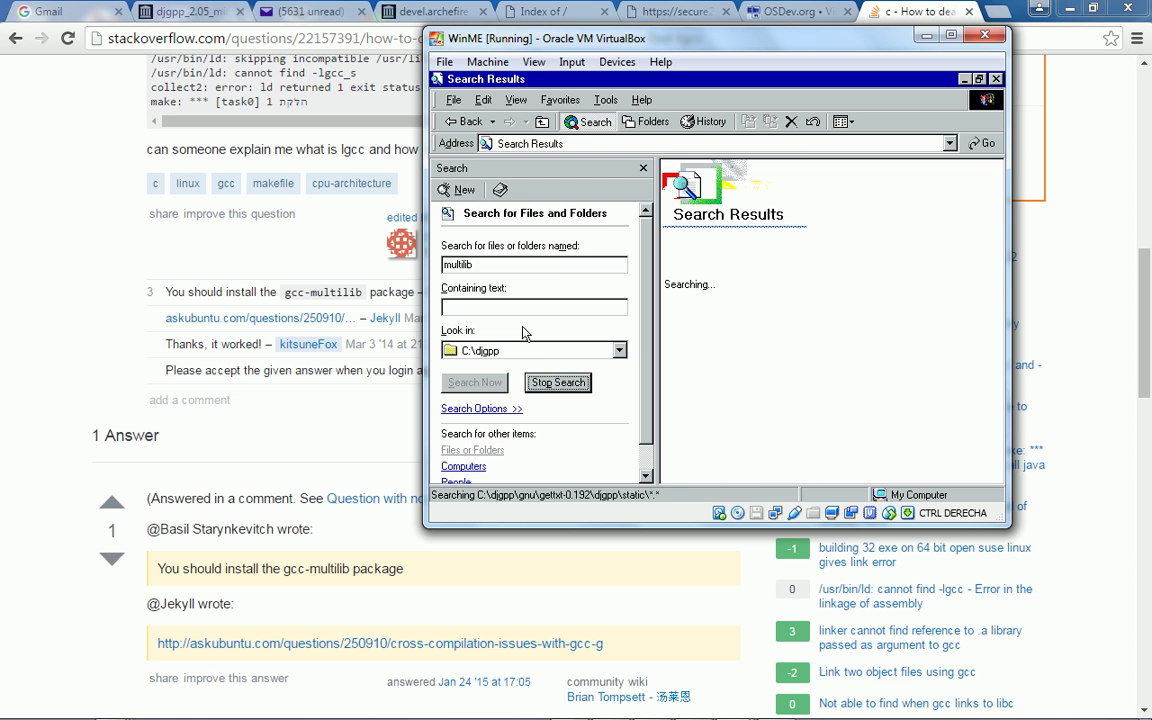
- Switch to the browser and reread the Stack Overflow question's answer, comments, makefile and terminal output
{"action": "left_click", "coordinate": [3, 200]}
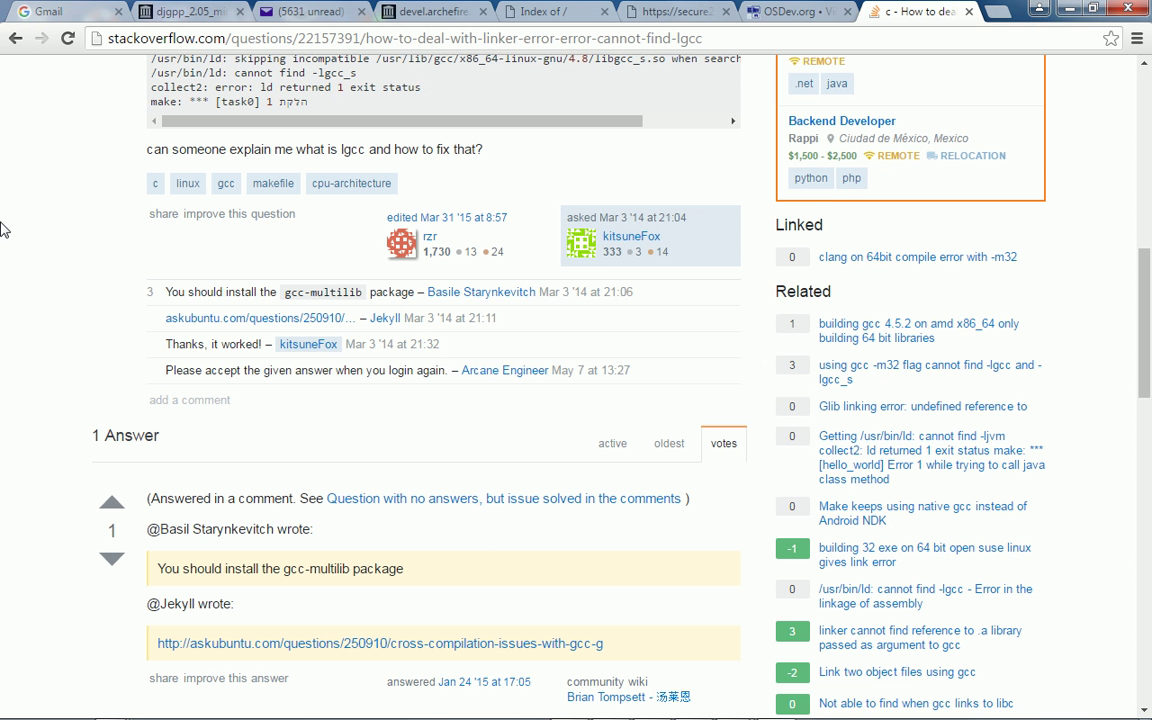
{"action": "scroll", "coordinate": [7, 233], "scroll_direction": "down", "scroll_amount": 3}
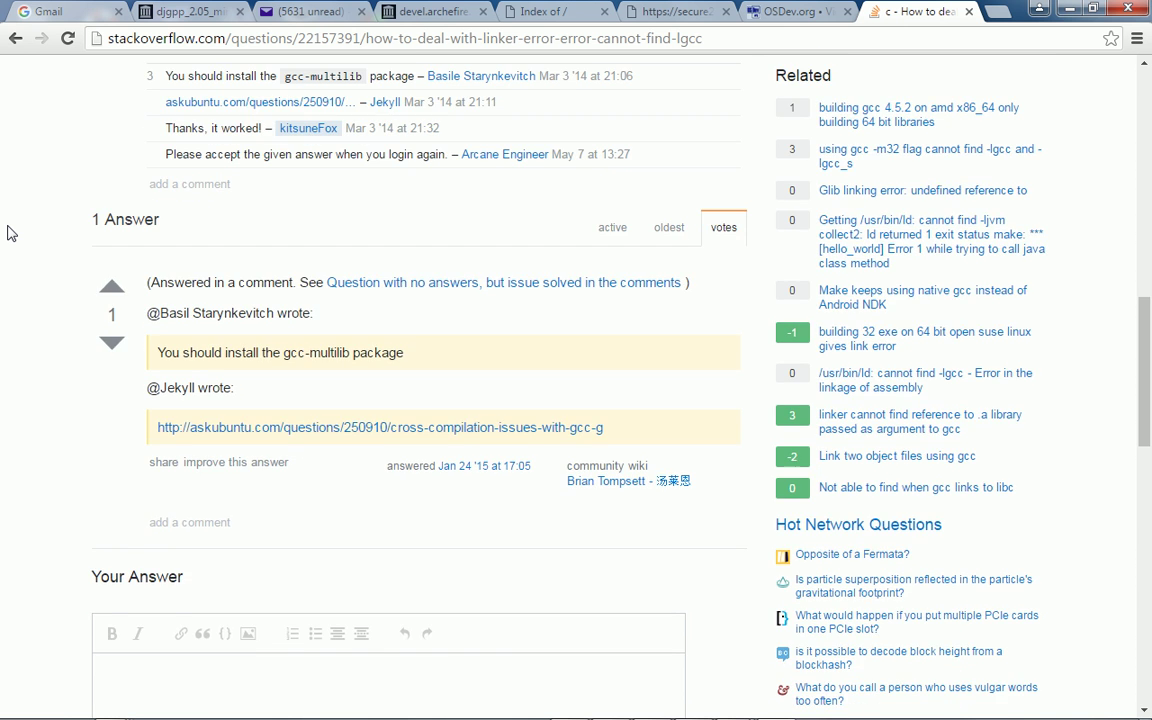
{"action": "scroll", "coordinate": [7, 233], "scroll_direction": "up", "scroll_amount": 5}
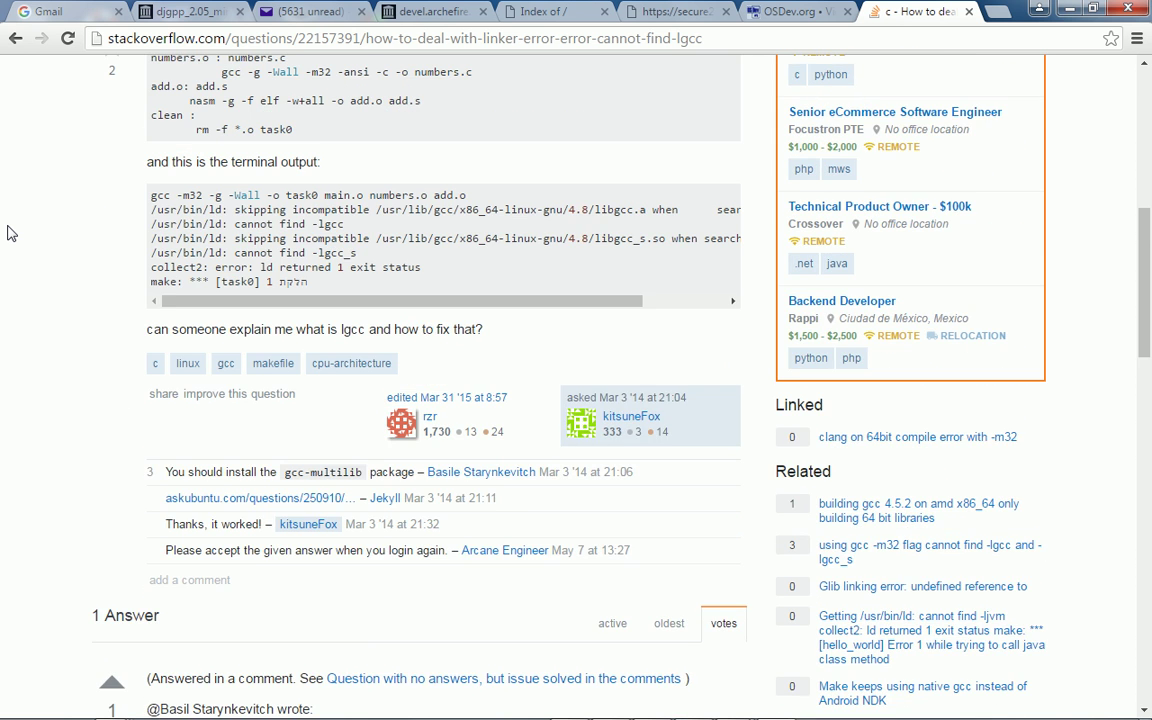
{"action": "scroll", "coordinate": [7, 233], "scroll_direction": "up", "scroll_amount": 3}
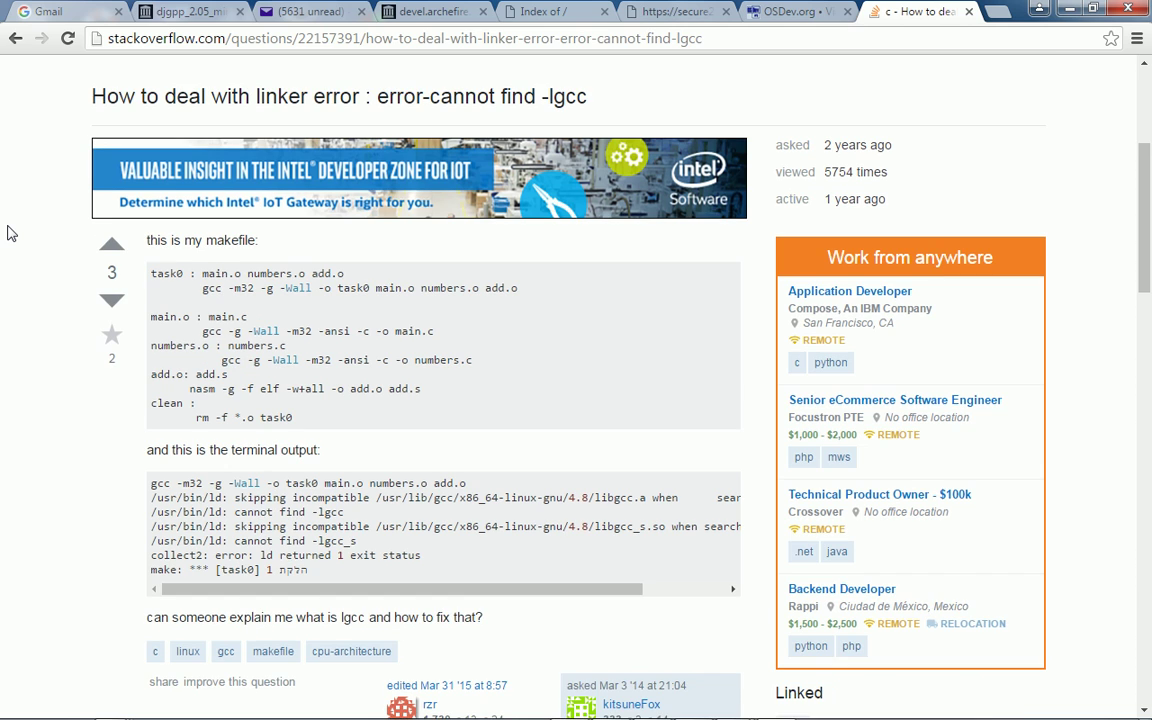
{"action": "scroll", "coordinate": [7, 233], "scroll_direction": "up", "scroll_amount": 3}
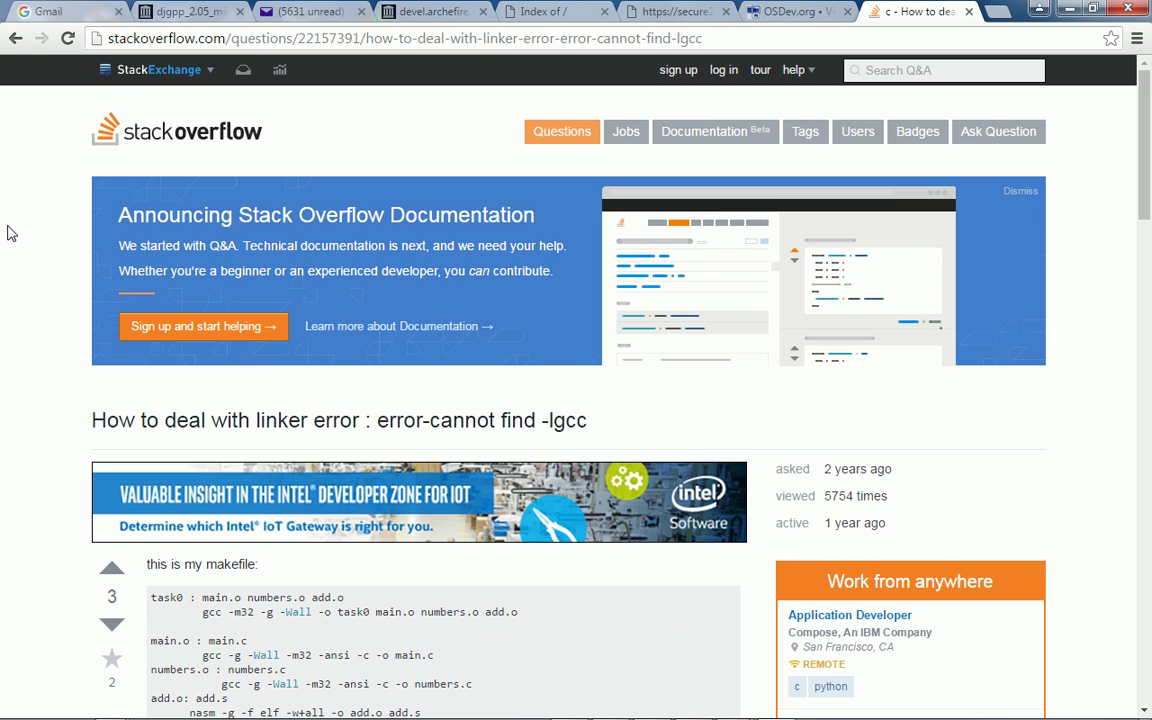
- Return to the Google results and refine the search to "djgpp" ld error "cannot find -lgcc", with both parts quoted
{"action": "key", "text": "alt+Left"}
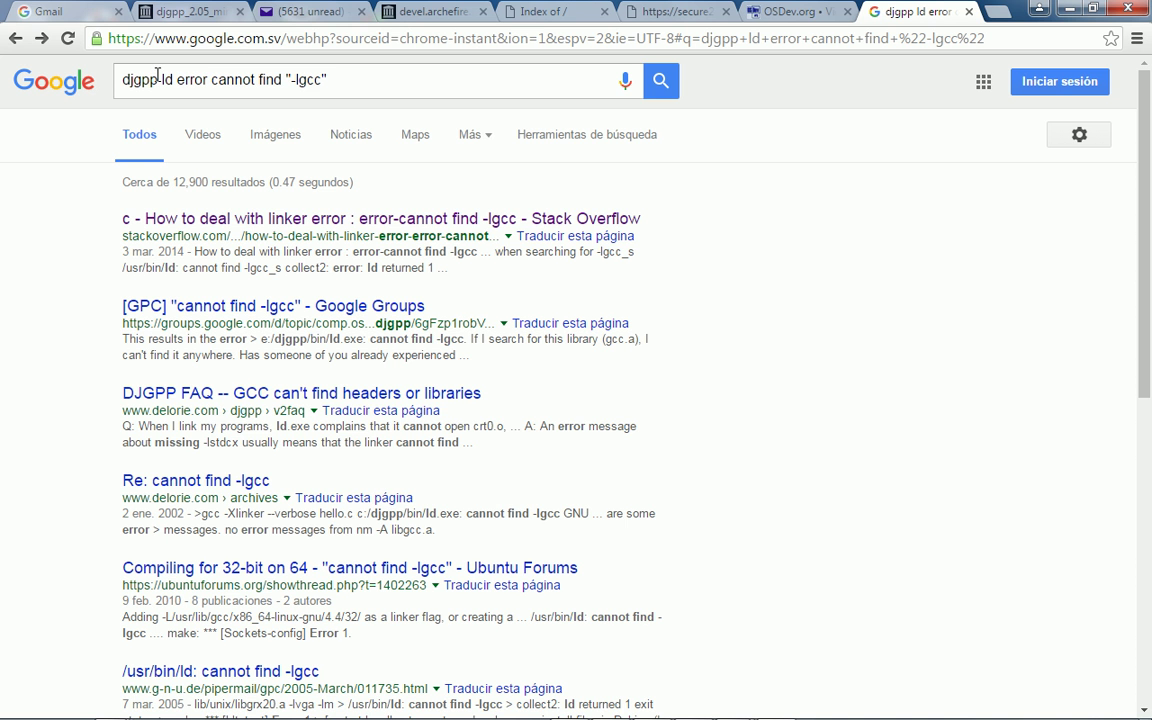
{"action": "left_click", "coordinate": [157, 79]}
{"action": "type", "text": "\""}
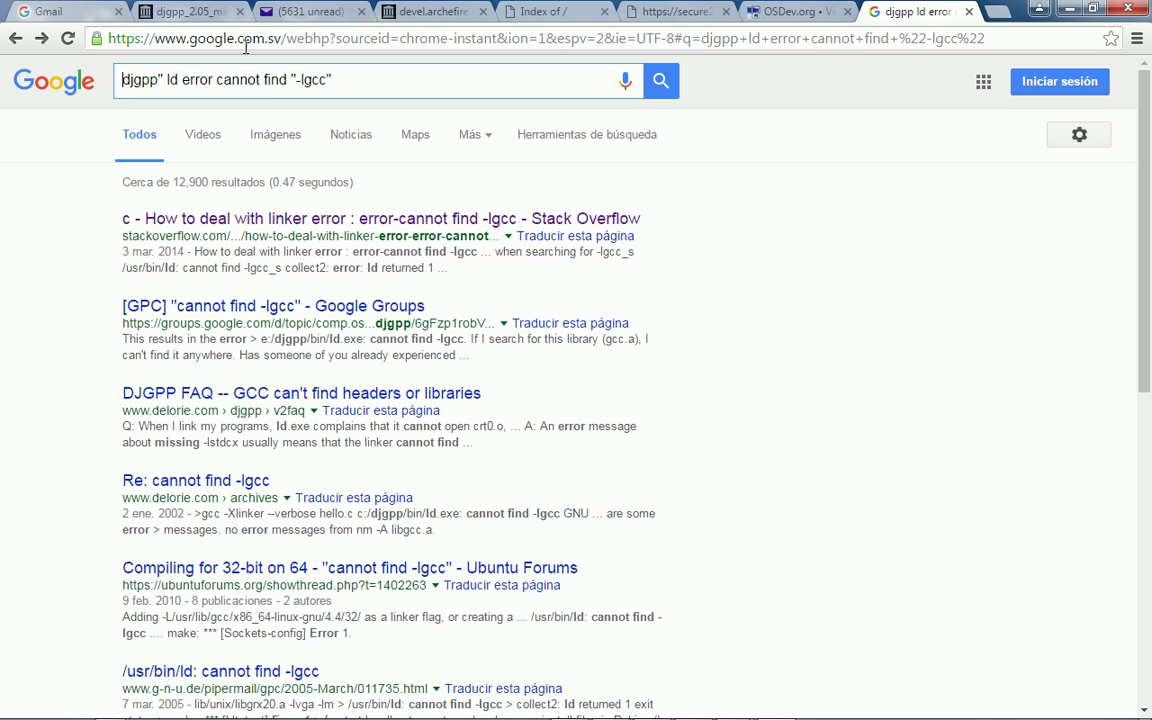
{"action": "type", "text": "\""}
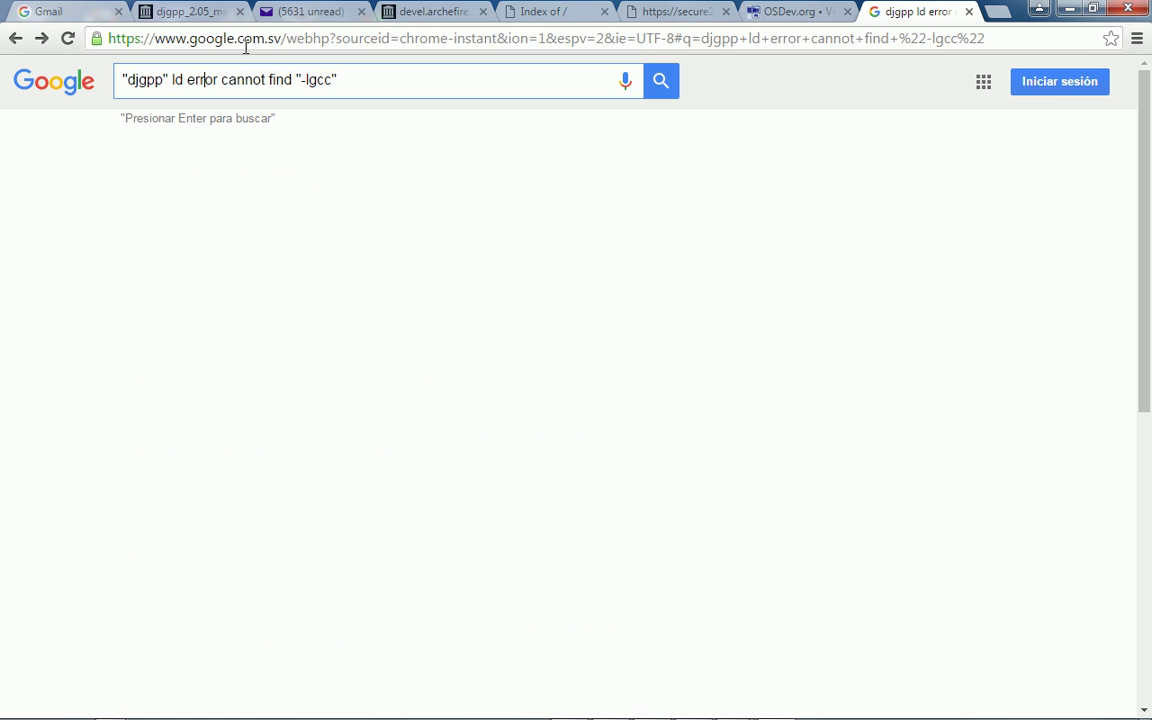
{"action": "key", "text": "Right"}
{"action": "key", "text": "Right"}
{"action": "type", "text": "\""}
{"action": "key", "text": "ctrl+Right"}
{"action": "key", "text": "ctrl+Right"}
{"action": "key", "text": "ctrl+Right"}
{"action": "key", "text": "Left"}
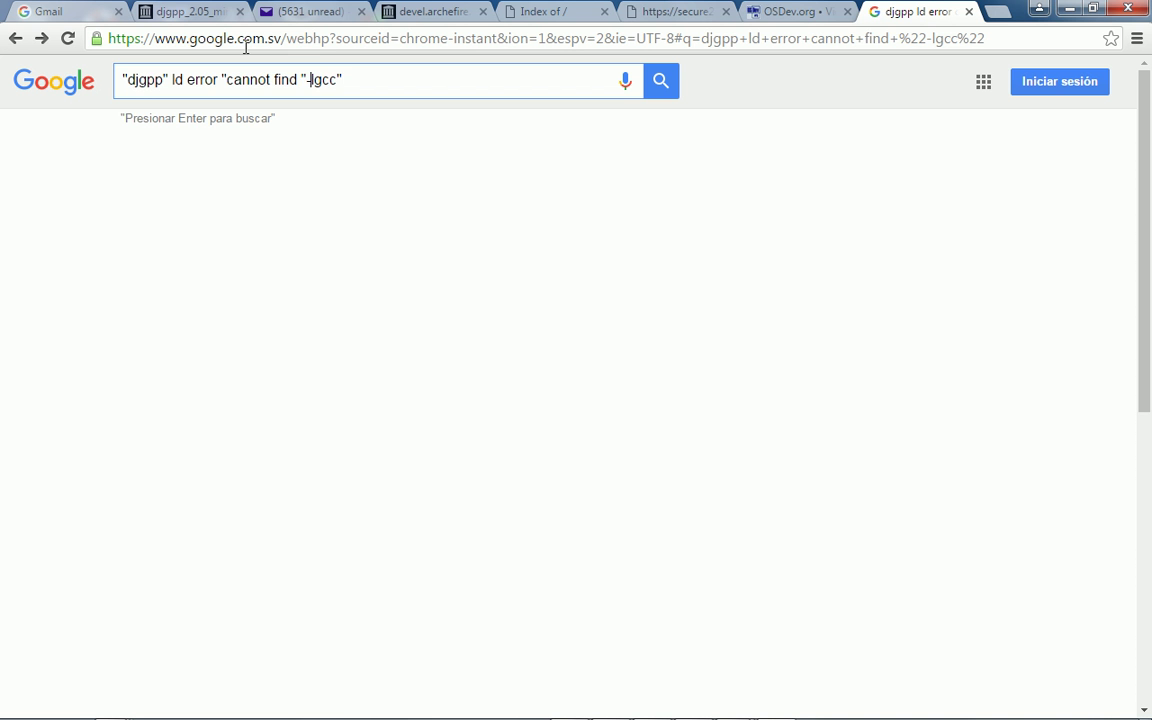
{"action": "key", "text": "BackSpace"}
{"action": "key", "text": "Return"}
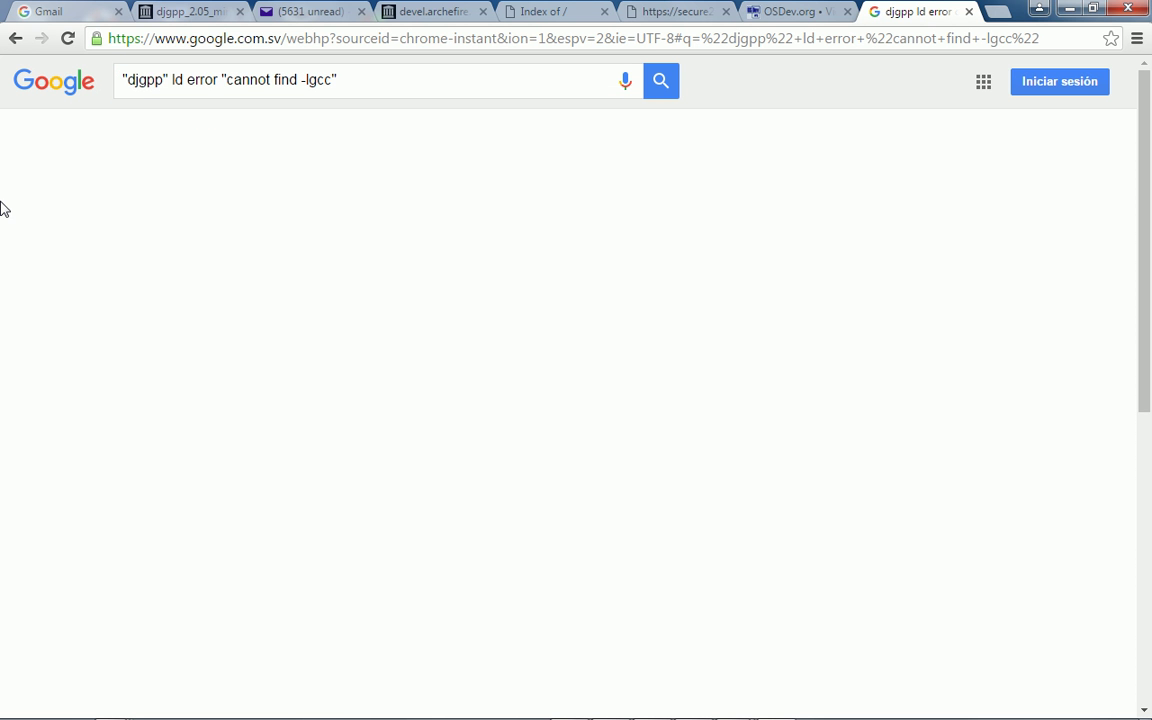
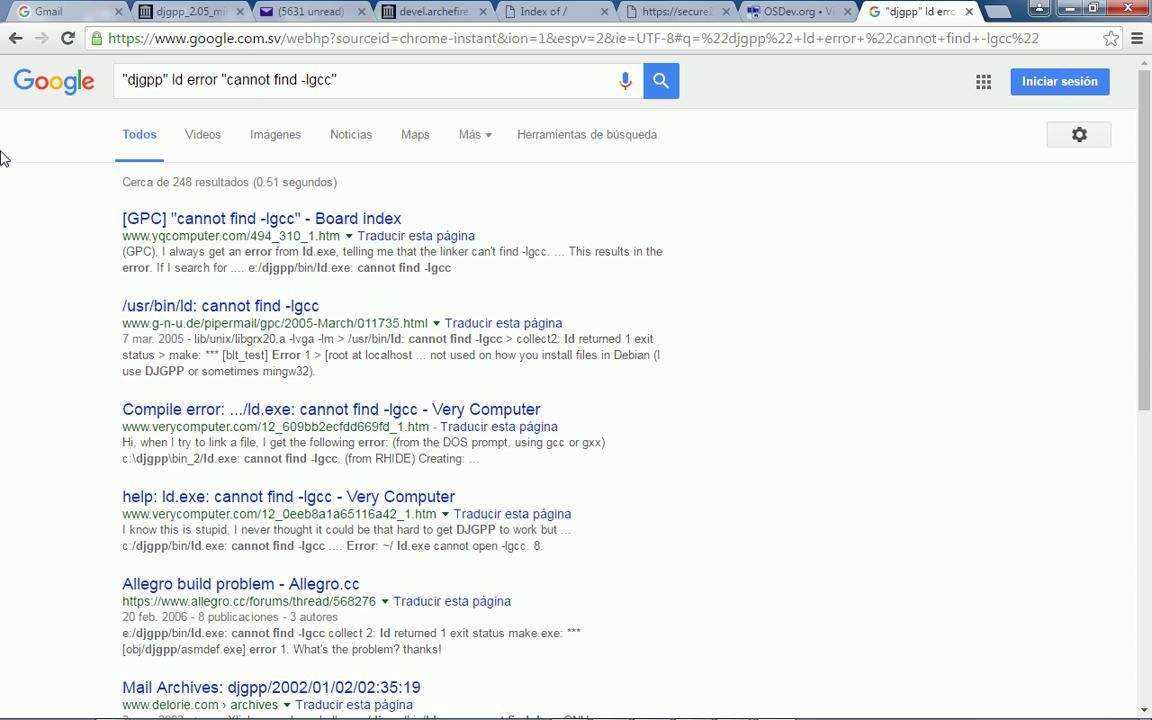
- Look through the search results and open the OSDev Wiki page on the GCC Cross-Compiler
{"action": "scroll", "coordinate": [3, 165], "scroll_direction": "down", "scroll_amount": 5}
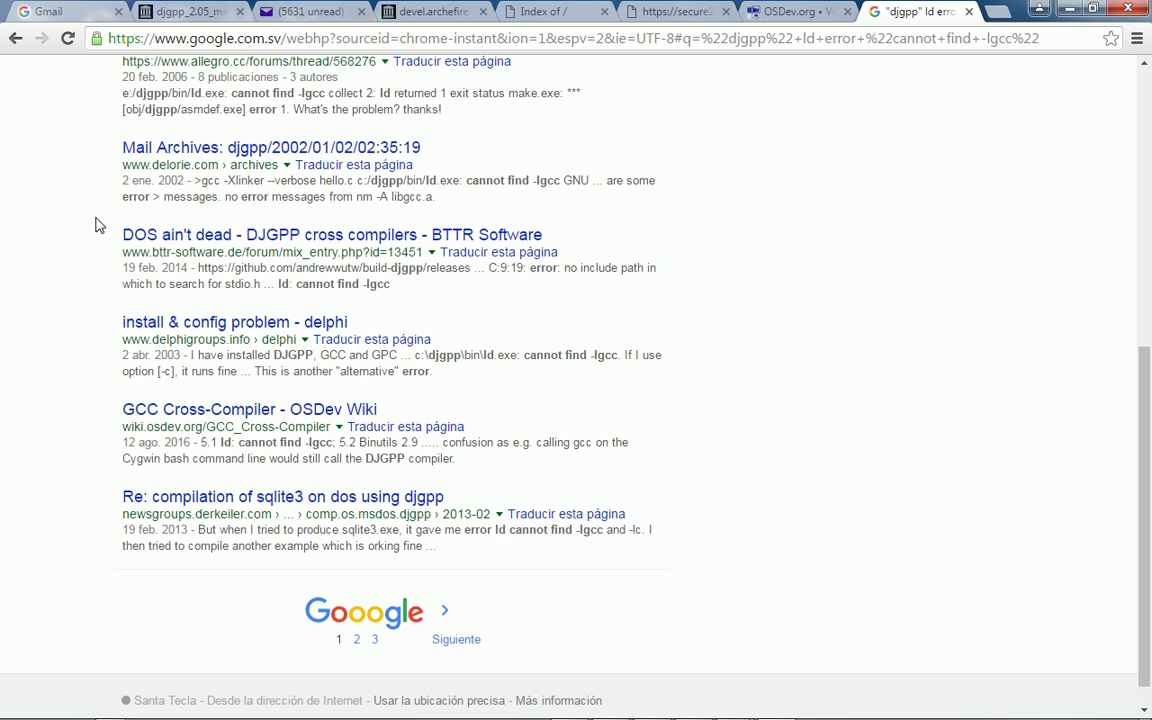
{"action": "scroll", "coordinate": [98, 224], "scroll_direction": "up", "scroll_amount": 1}
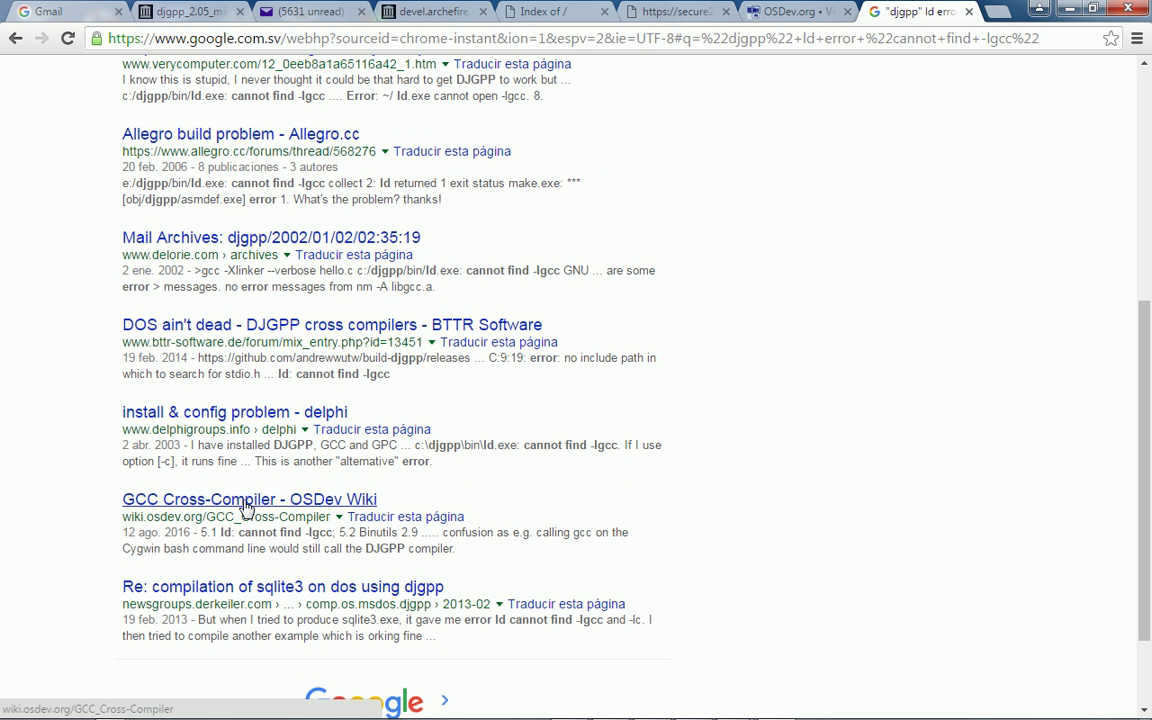
{"action": "left_click", "coordinate": [245, 505]}
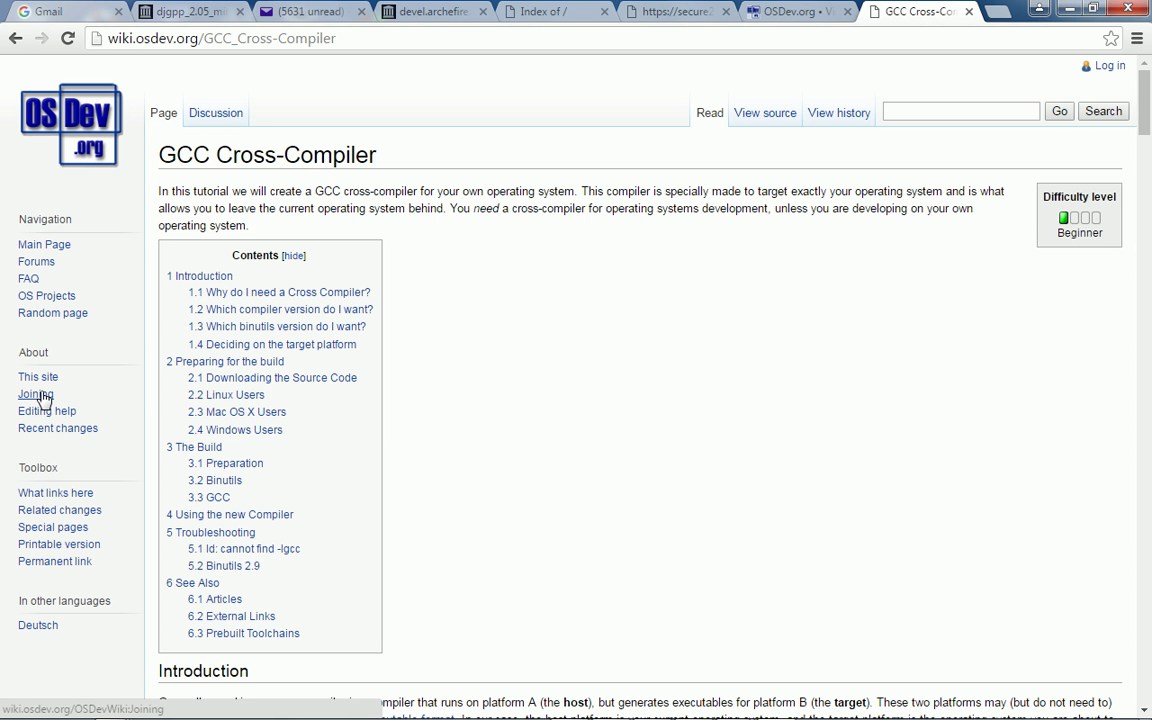
- Find "find -lgcc" on the wiki page and read the matching Troubleshooting entry
{"action": "key", "text": "ctrl+f"}
{"action": "type", "text": "find -h"}
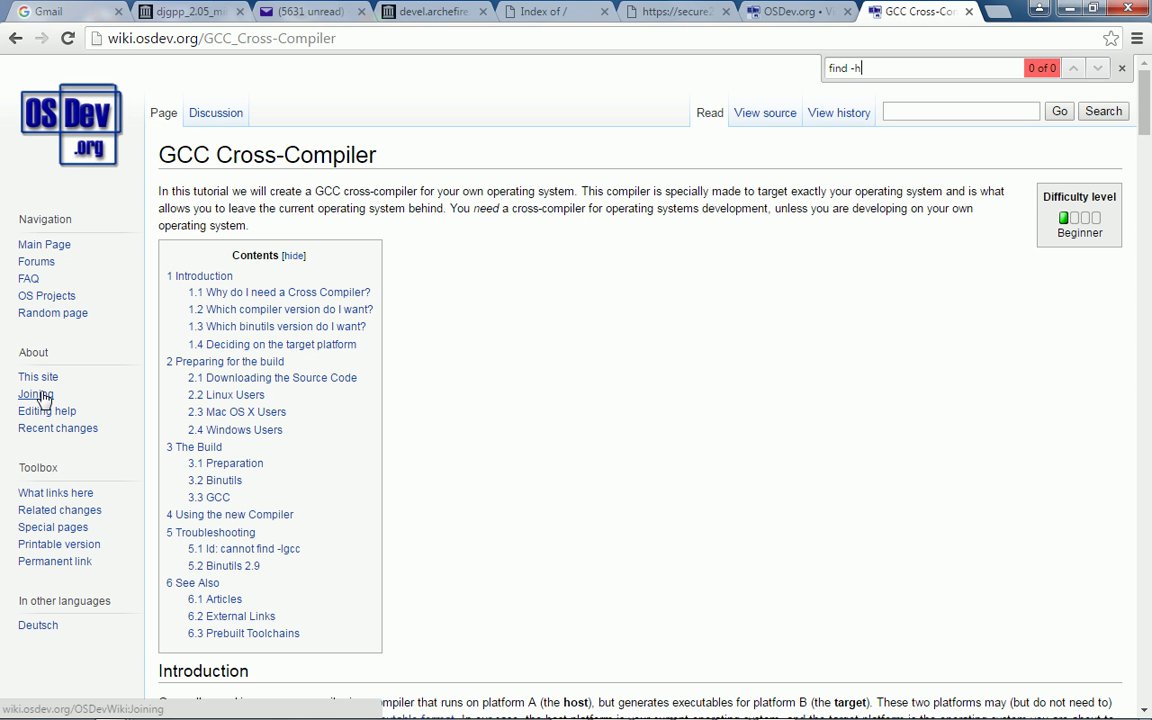
{"action": "key", "text": "BackSpace"}
{"action": "type", "text": "lgcc"}
{"action": "key", "text": "Return"}
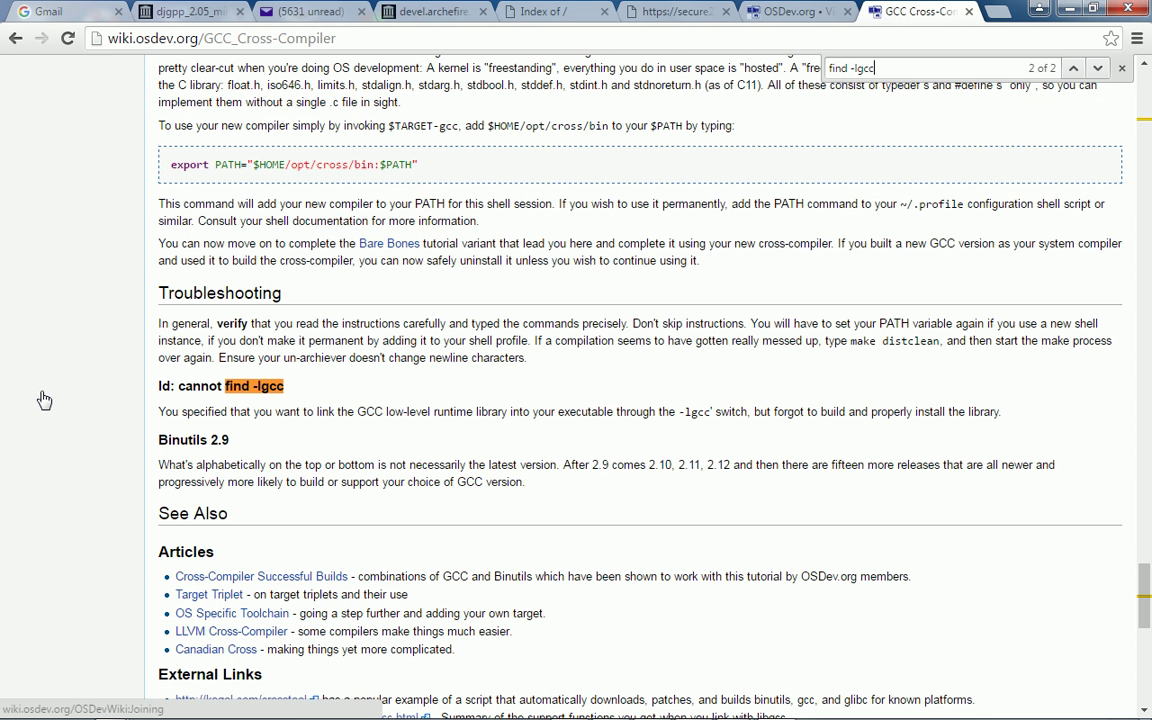
{"action": "key", "text": "Escape"}
{"action": "left_click", "coordinate": [44, 400]}
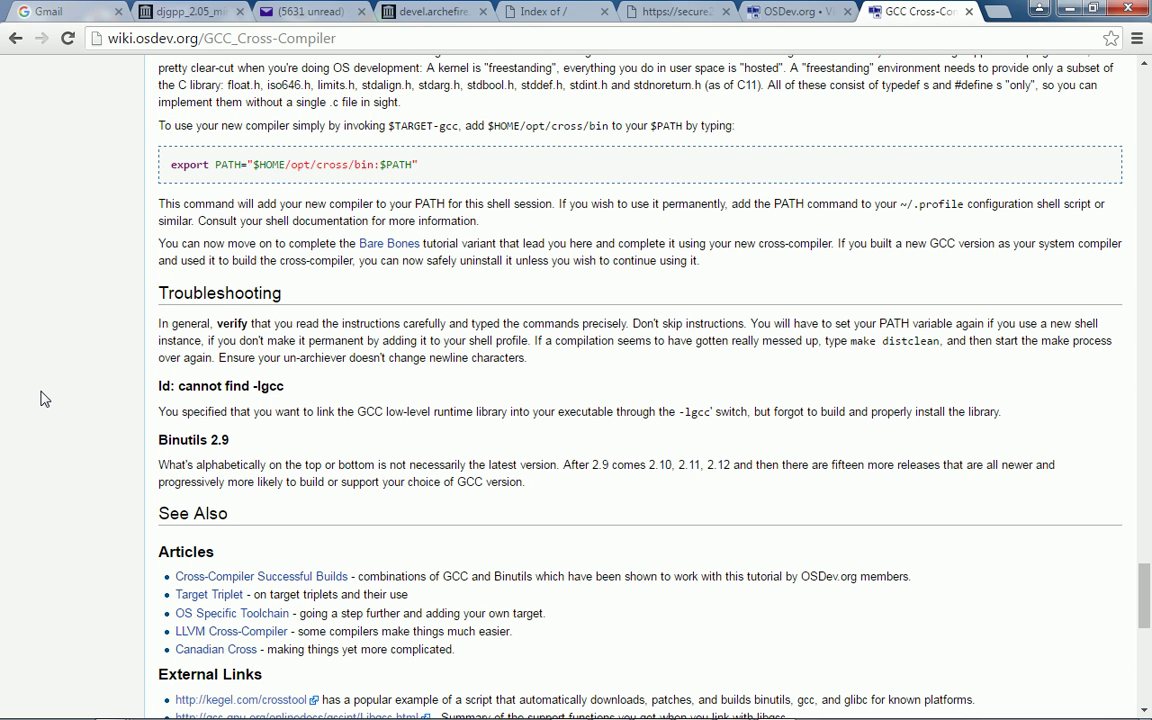
- Cycle through the open windows and switch back to the WinME virtual machine
{"action": "key", "text": "alt+Tab"}
{"action": "key", "text": "alt+Tab"}
{"action": "key", "text": "alt+Tab"}
{"action": "key", "text": "alt+Tab"}
{"action": "key", "text": "alt+Tab"}
{"action": "key", "text": "alt+Tab"}
{"action": "key", "text": "alt+Tab"}
{"action": "key", "text": "alt+Tab"}
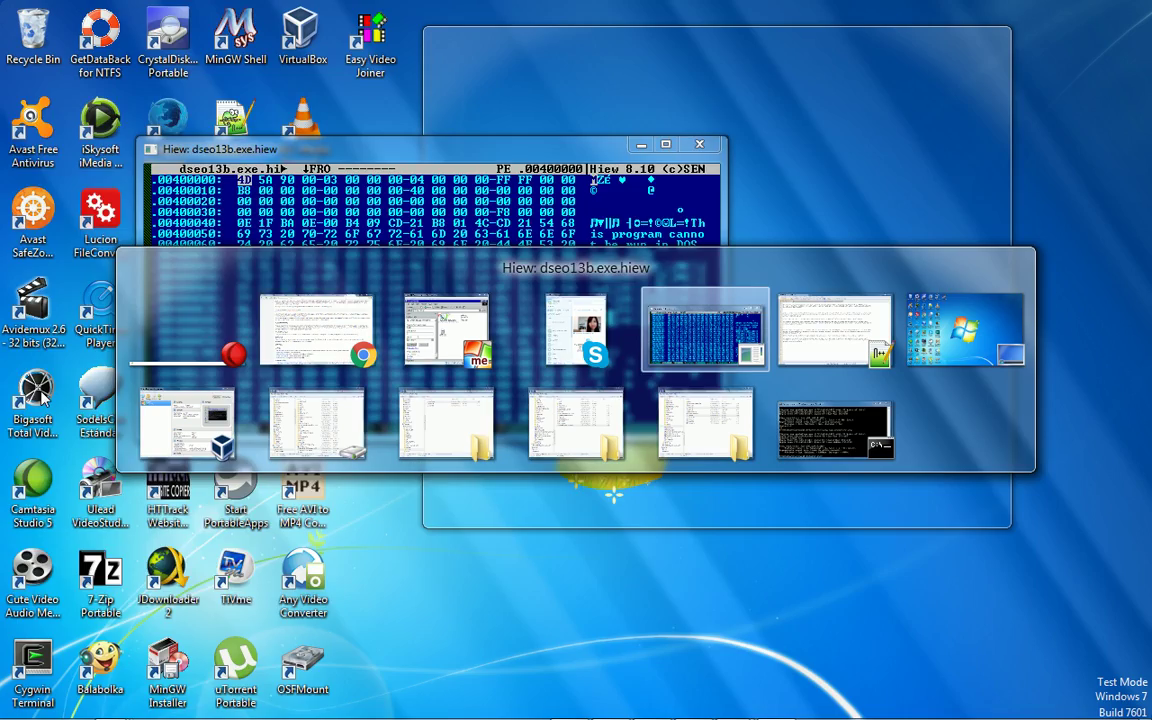
{"action": "key", "text": "alt+Tab"}
{"action": "key", "text": "alt+Tab"}
{"action": "key", "text": "alt+Tab"}
{"action": "key", "text": "alt+Tab"}
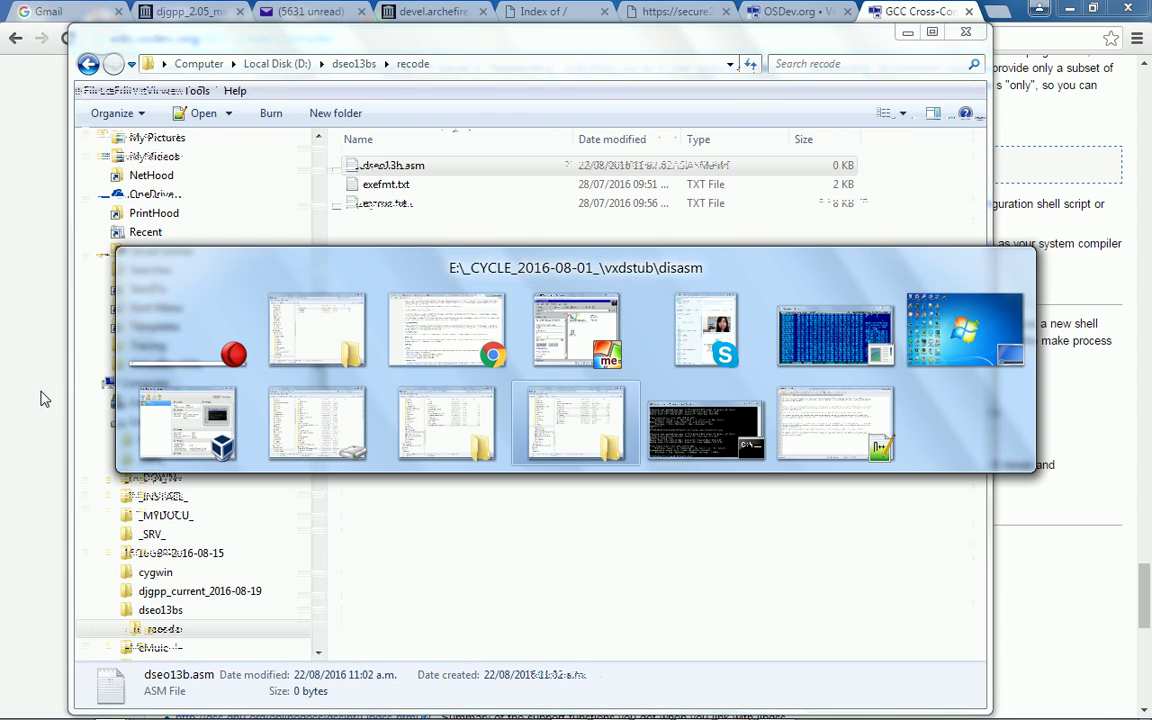
{"action": "key", "text": "alt+Tab"}
{"action": "key", "text": "alt+Tab"}
{"action": "key", "text": "alt+Tab"}
{"action": "key", "text": "alt+Tab"}
{"action": "key", "text": "alt+Tab"}
{"action": "key", "text": "alt+Tab"}
{"action": "key", "text": "alt+Tab"}
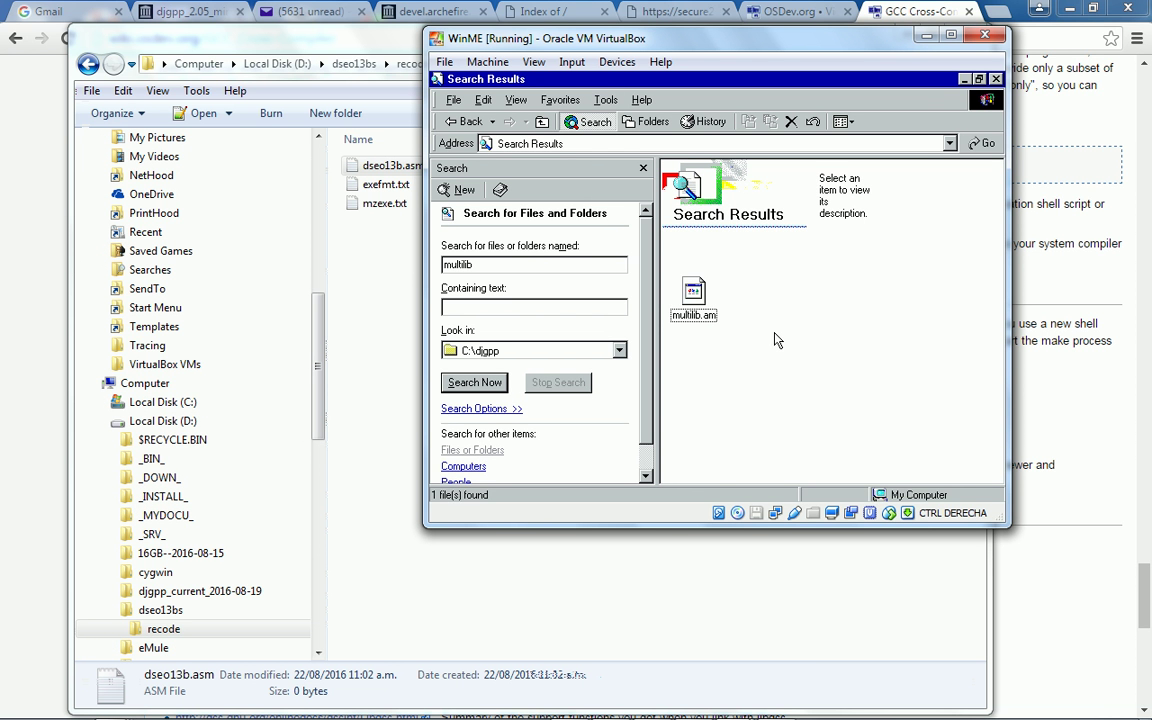
- Show the multilib search results in Details view and widen the In Folder column to read the file's full path
{"action": "left_click", "coordinate": [716, 447]}
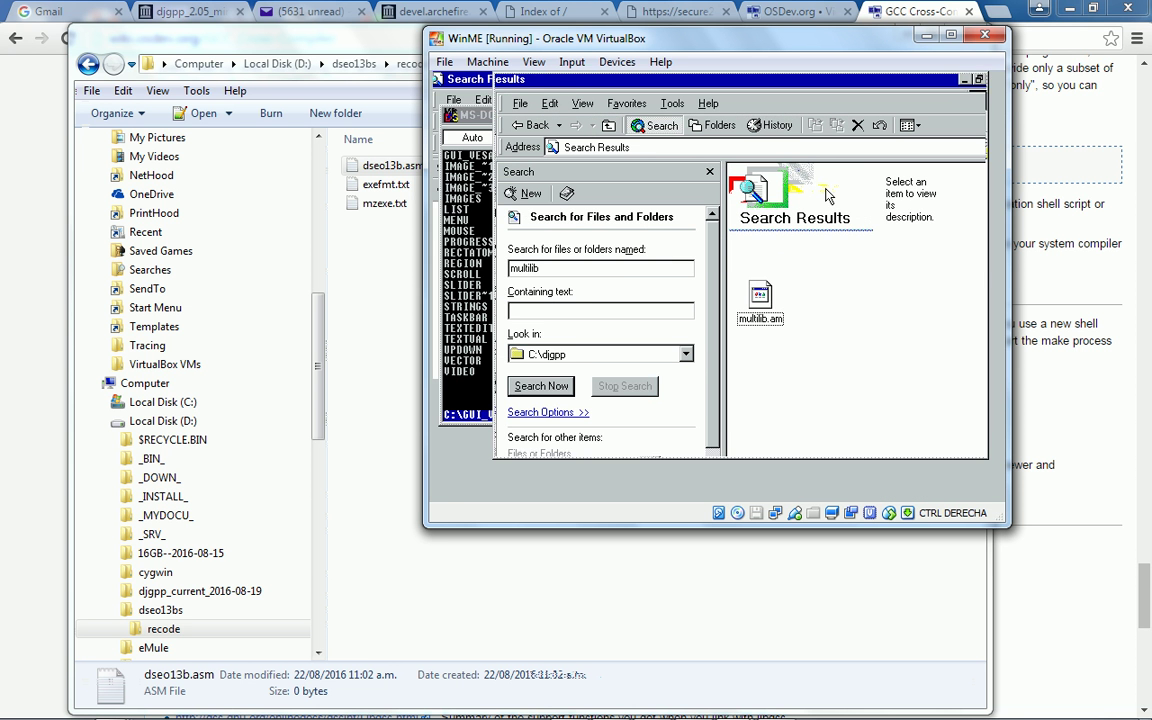
{"action": "right_click", "coordinate": [816, 323]}
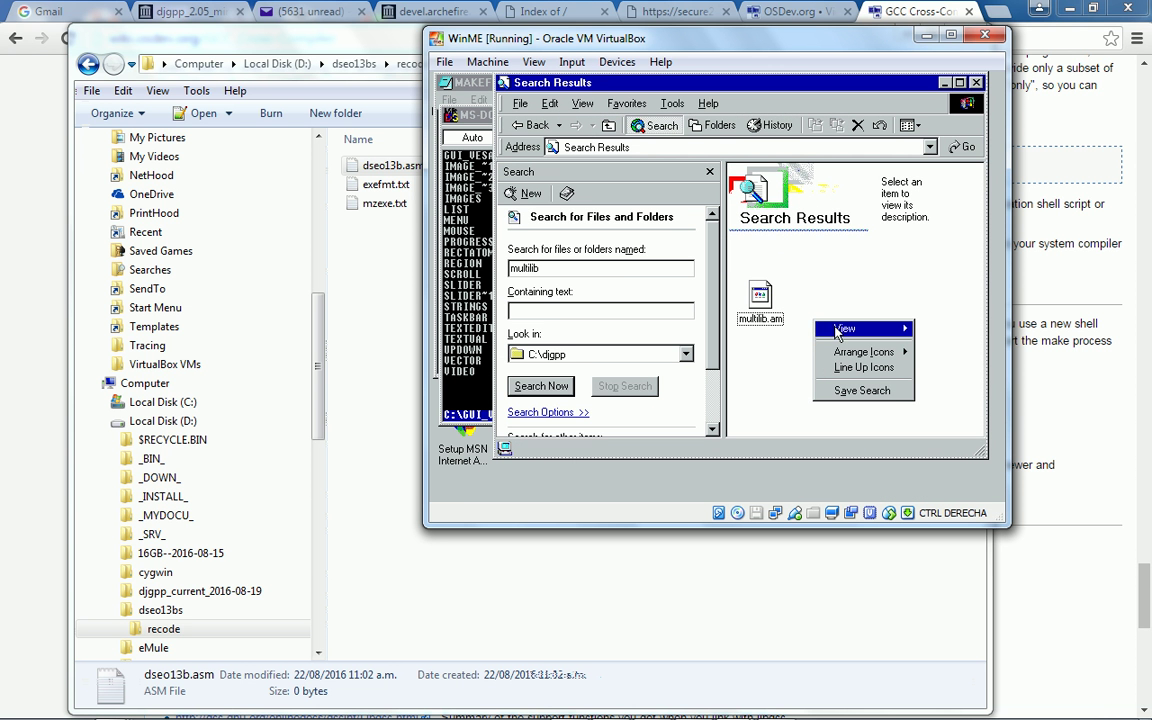
{"action": "mouse_move", "coordinate": [840, 329]}
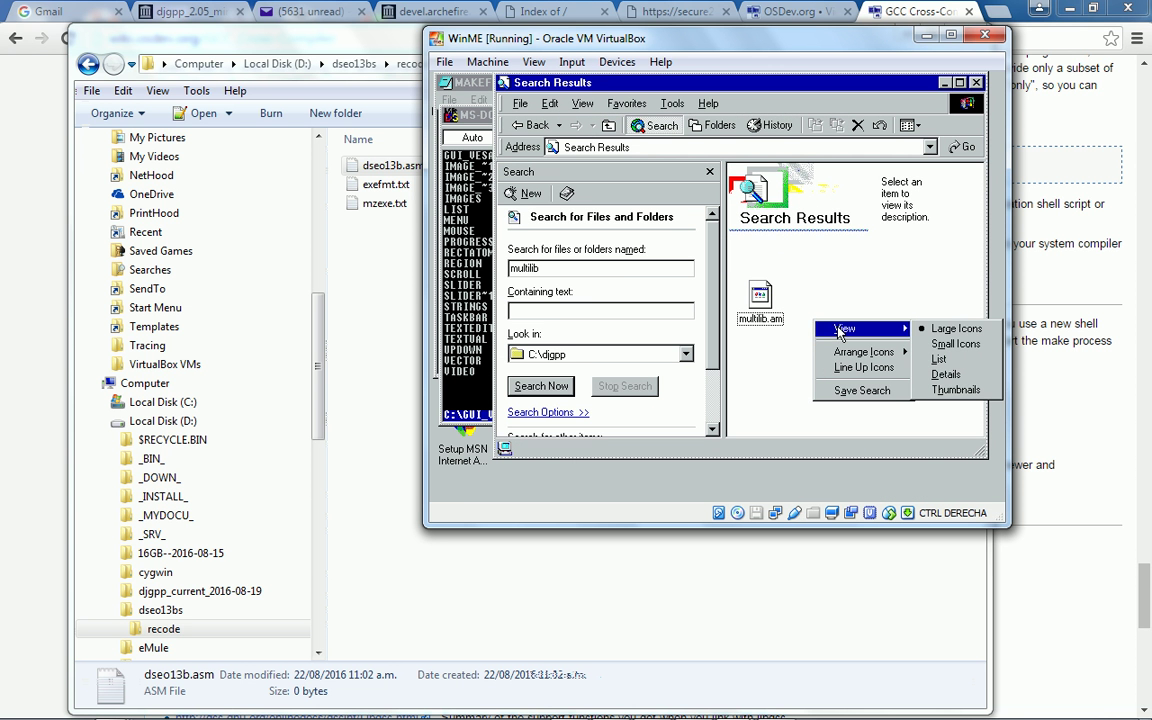
{"action": "left_click", "coordinate": [938, 376]}
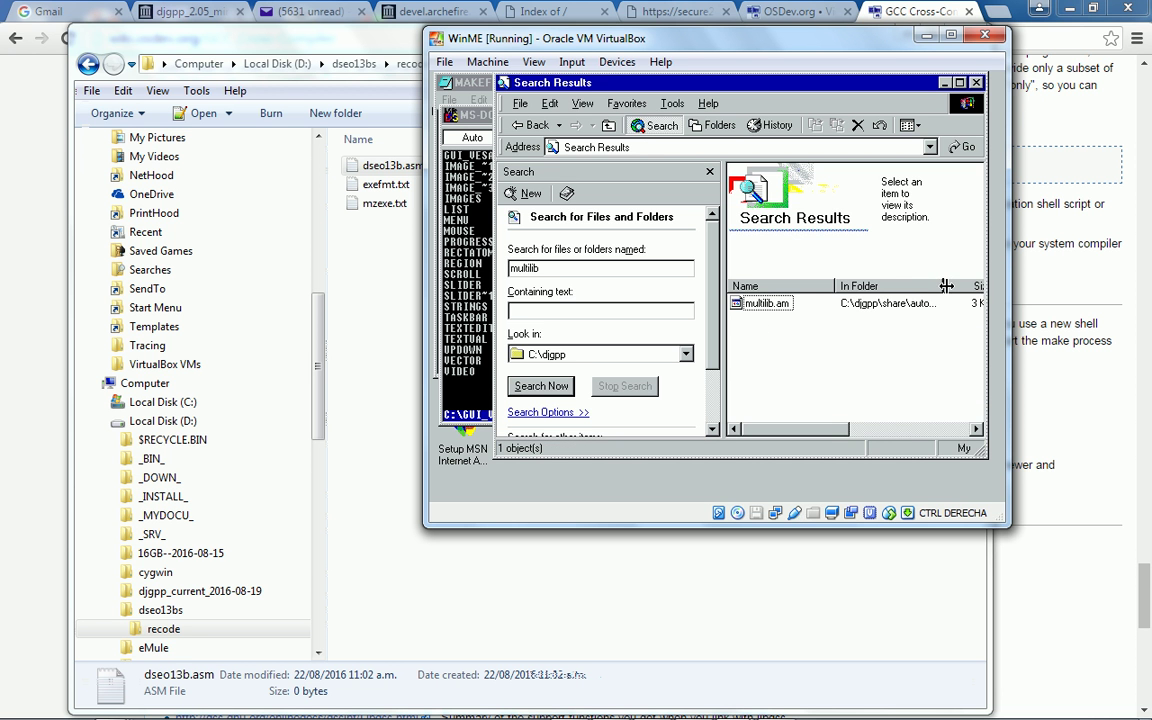
{"action": "left_click_drag", "start_coordinate": [946, 286], "coordinate": [990, 290]}
{"action": "left_click", "coordinate": [903, 433]}
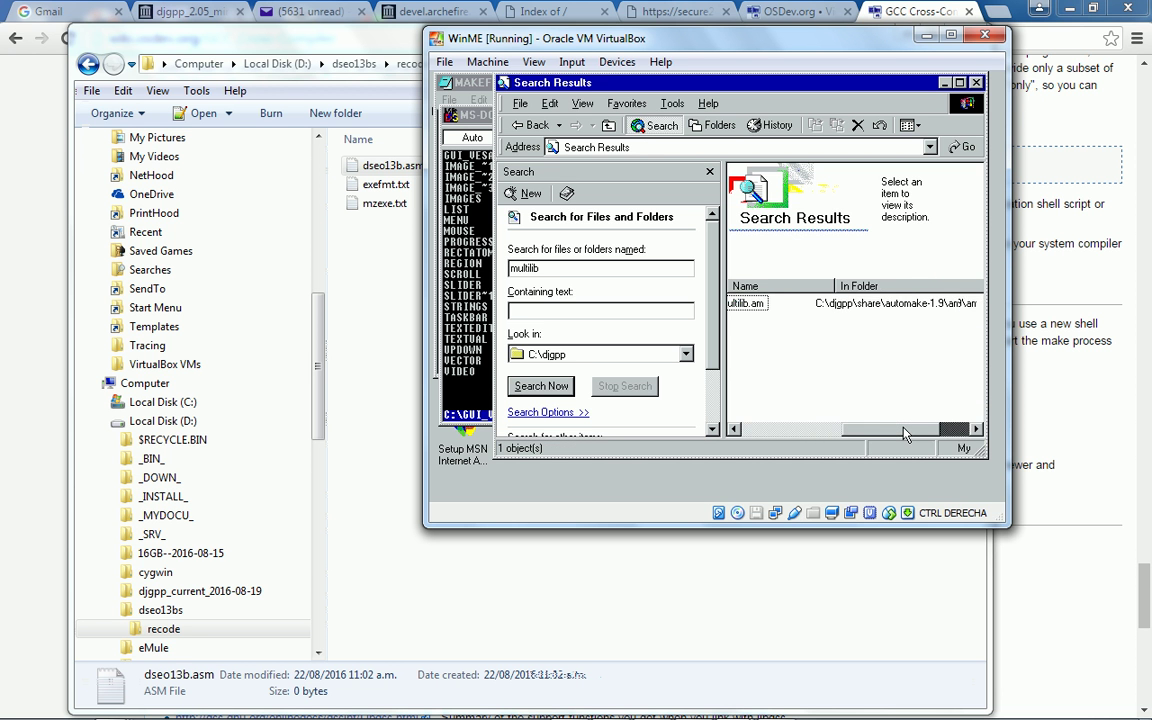
{"action": "left_click_drag", "start_coordinate": [903, 433], "coordinate": [794, 433]}
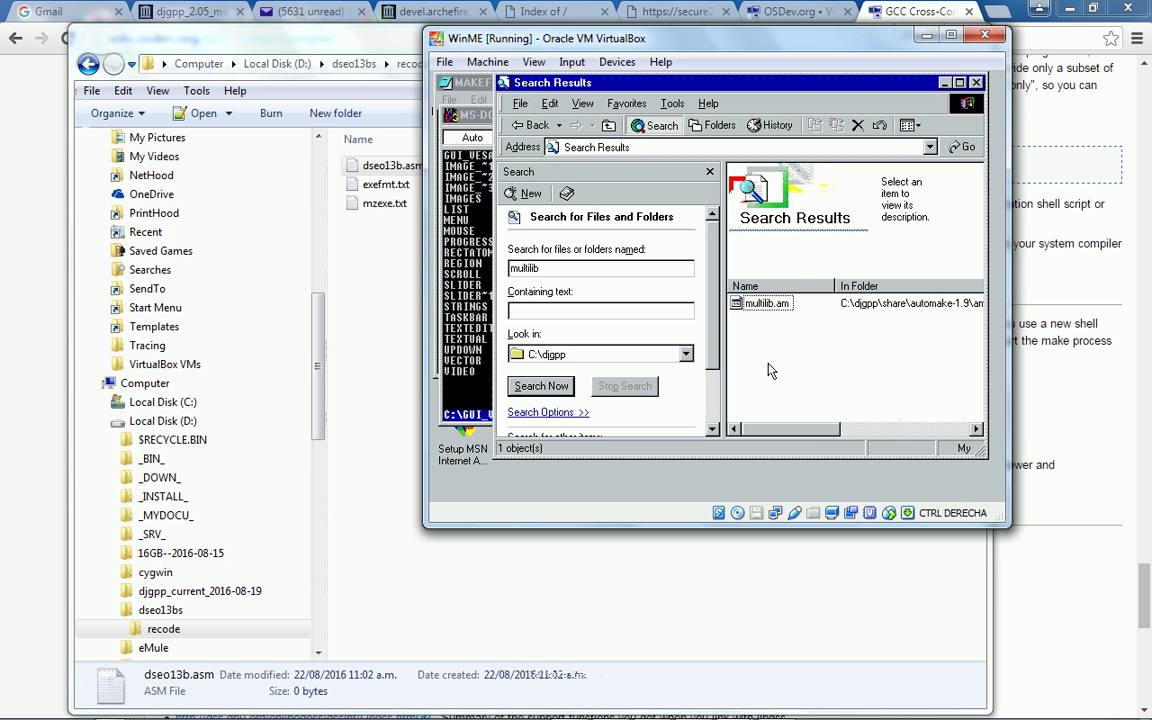
- Minimize the Search Results, MS-DOS Prompt and MAKEFILE Notepad windows to reveal the WinME desktop
{"action": "left_click", "coordinate": [945, 83]}
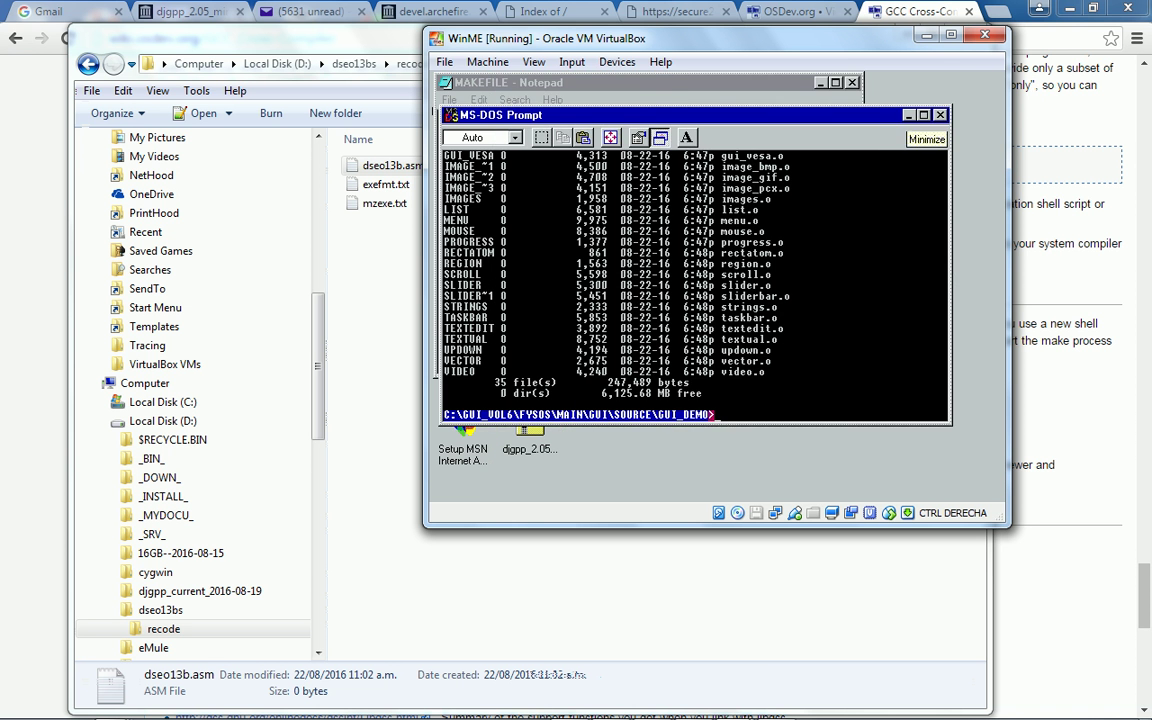
{"action": "left_click", "coordinate": [907, 116]}
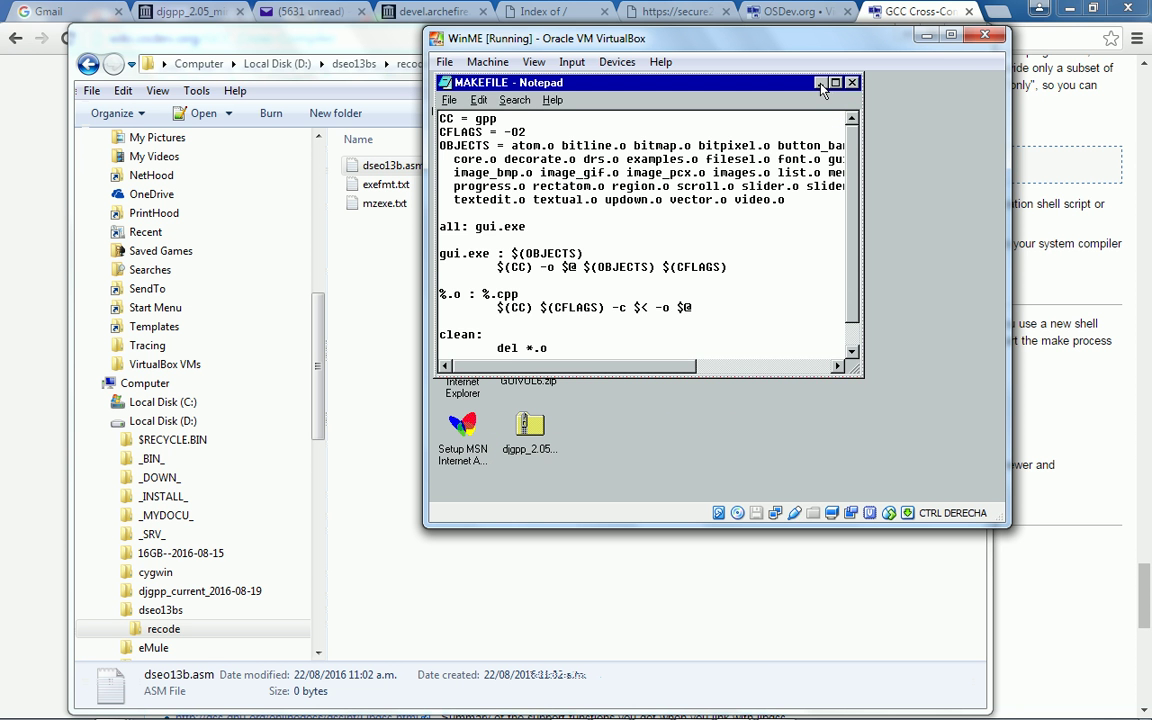
{"action": "left_click", "coordinate": [820, 84]}
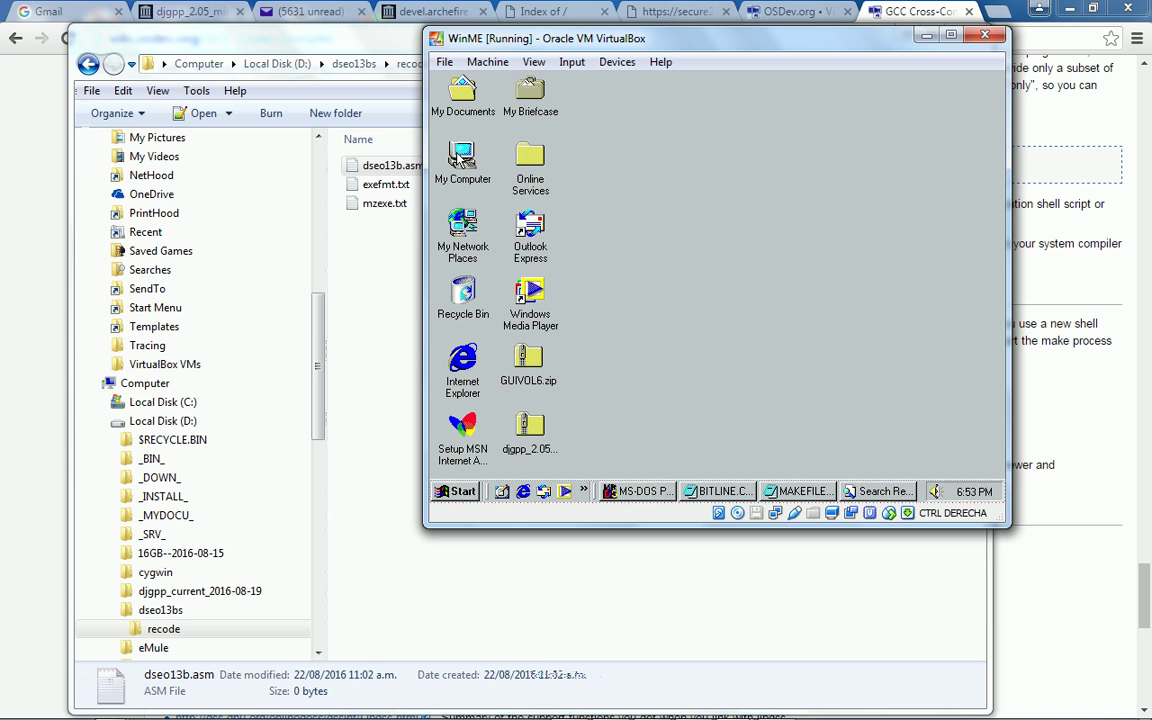
- Open the djgpp folder on the WINME (C:) drive from My Computer
{"action": "double_click", "coordinate": [462, 155]}
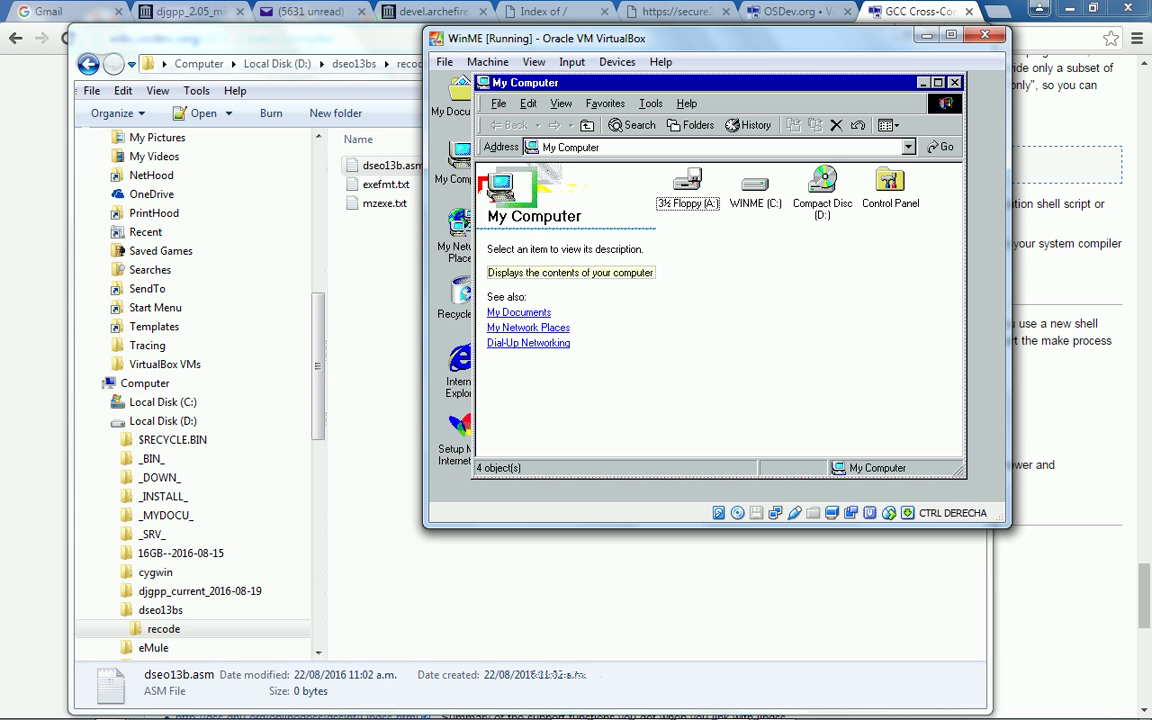
{"action": "double_click", "coordinate": [755, 184]}
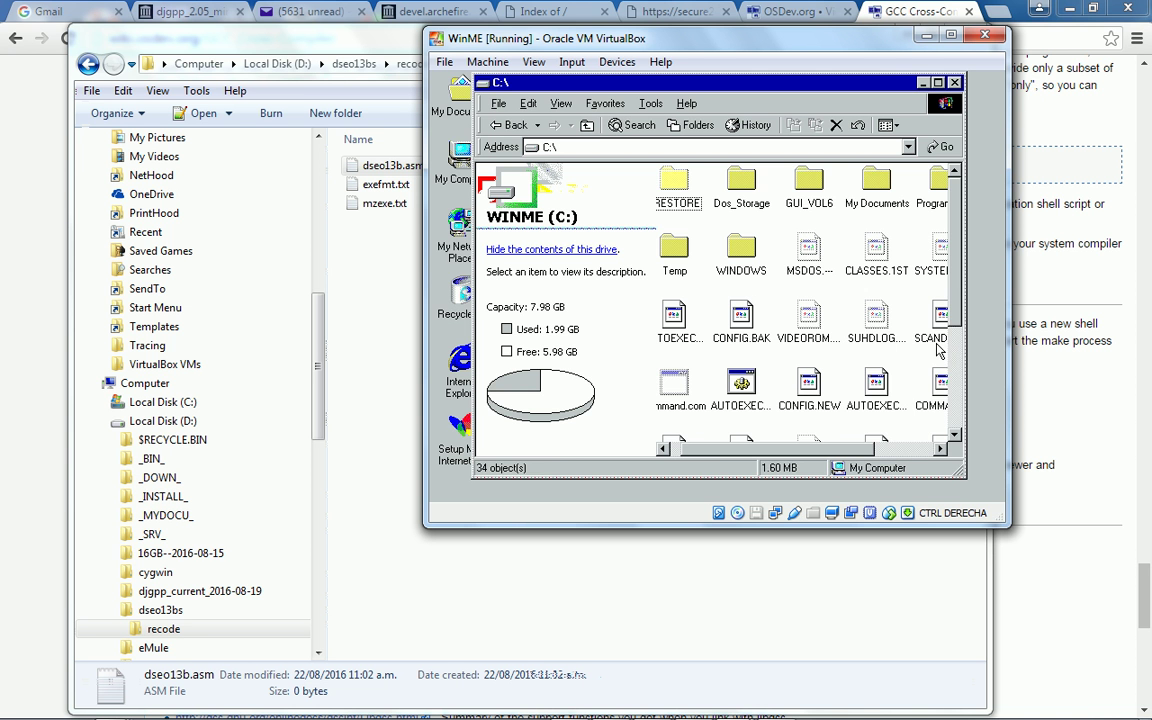
{"action": "key", "text": "Right"}
{"action": "key", "text": "Right"}
{"action": "key", "text": "Right"}
{"action": "key", "text": "Right"}
{"action": "key", "text": "Right"}
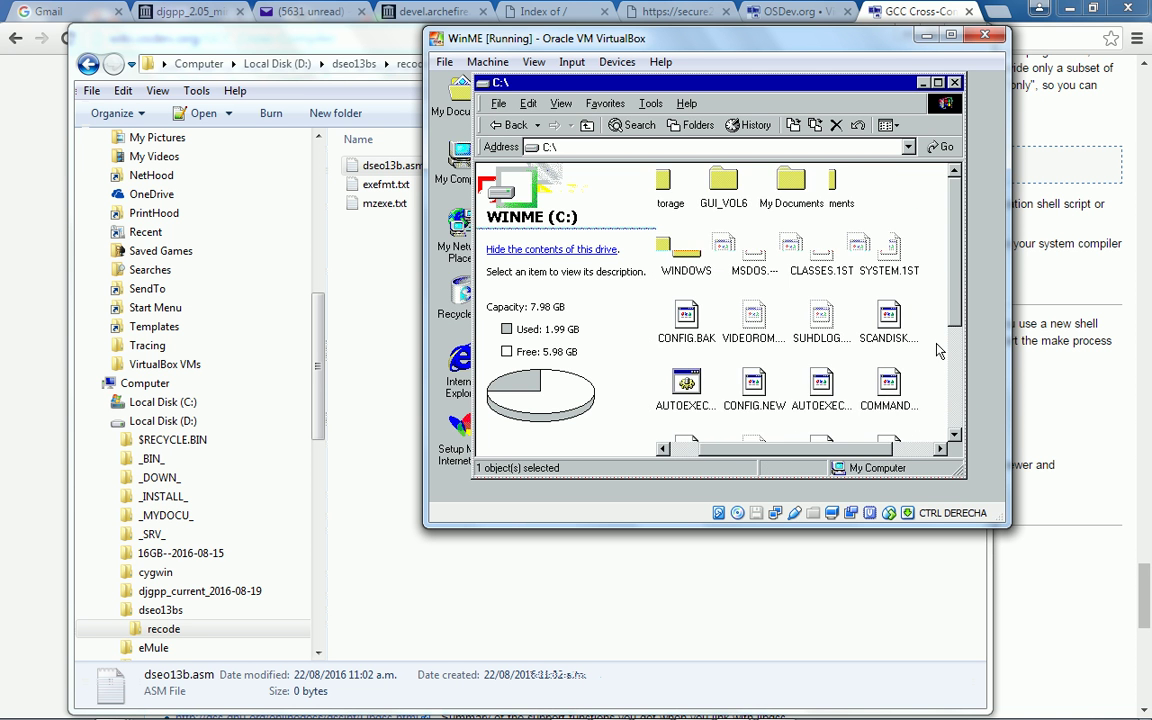
{"action": "key", "text": "Right"}
{"action": "key", "text": "Right"}
{"action": "key", "text": "Return"}
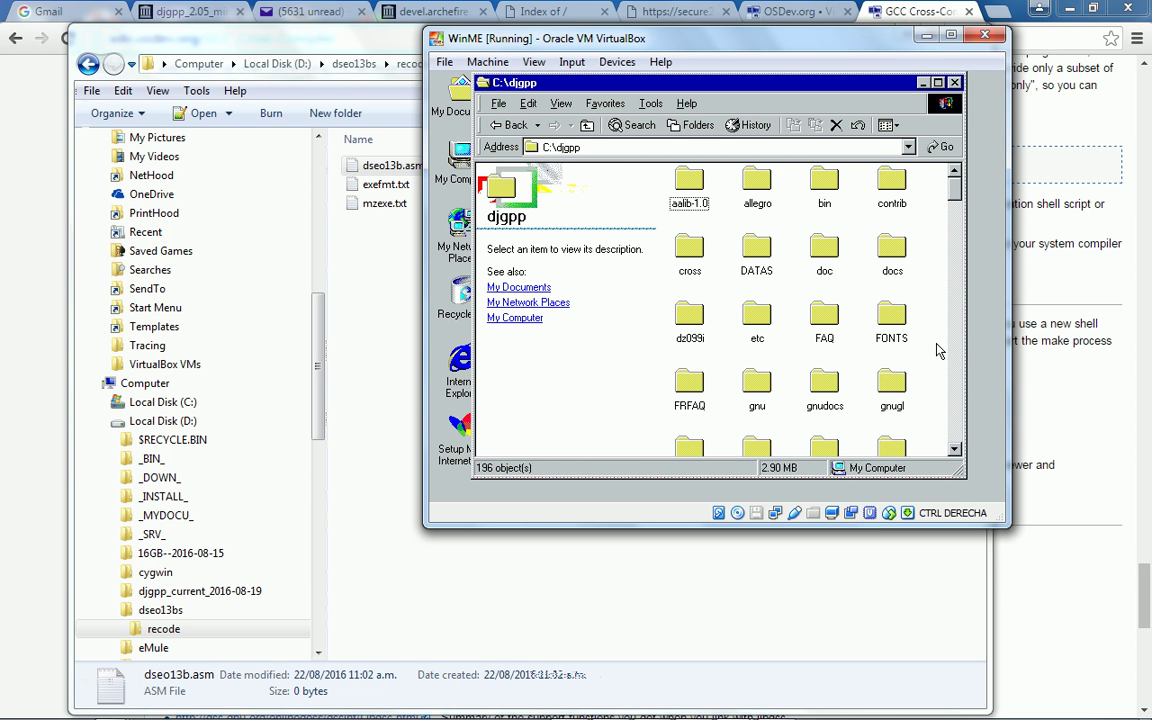
- Look through the folders in C:\djgpp and open the share folder
{"action": "key", "text": "Down"}
{"action": "key", "text": "Down"}
{"action": "key", "text": "Down"}
{"action": "key", "text": "Down"}
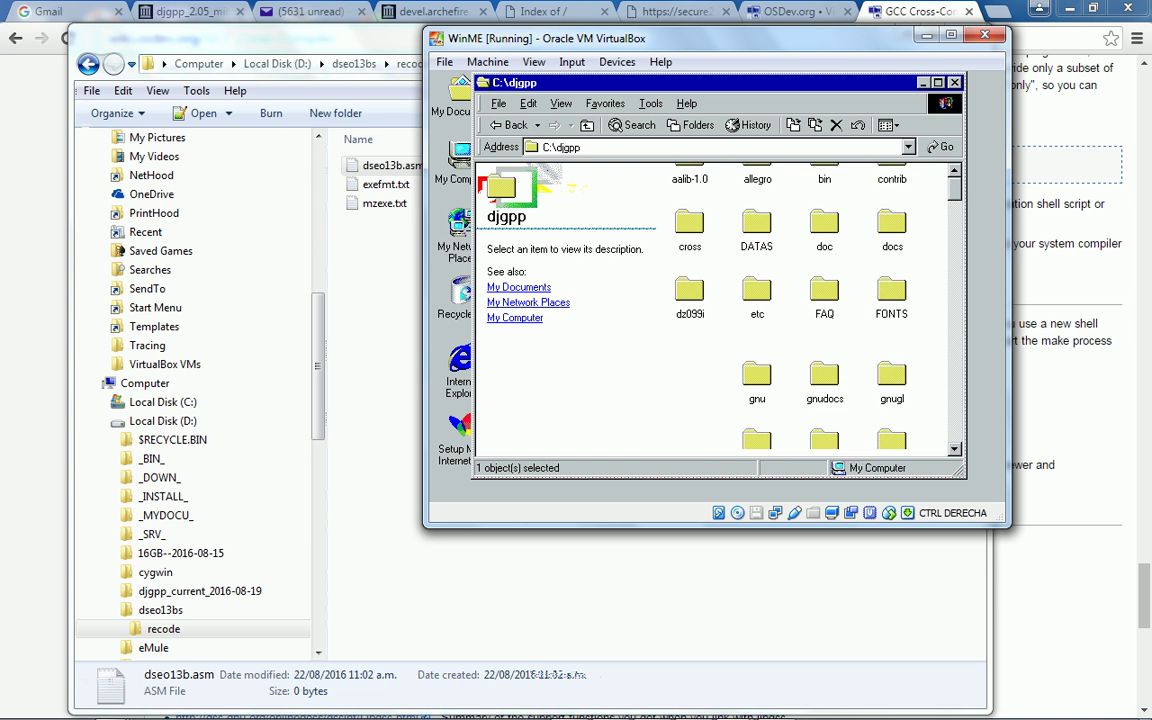
{"action": "key", "text": "Down"}
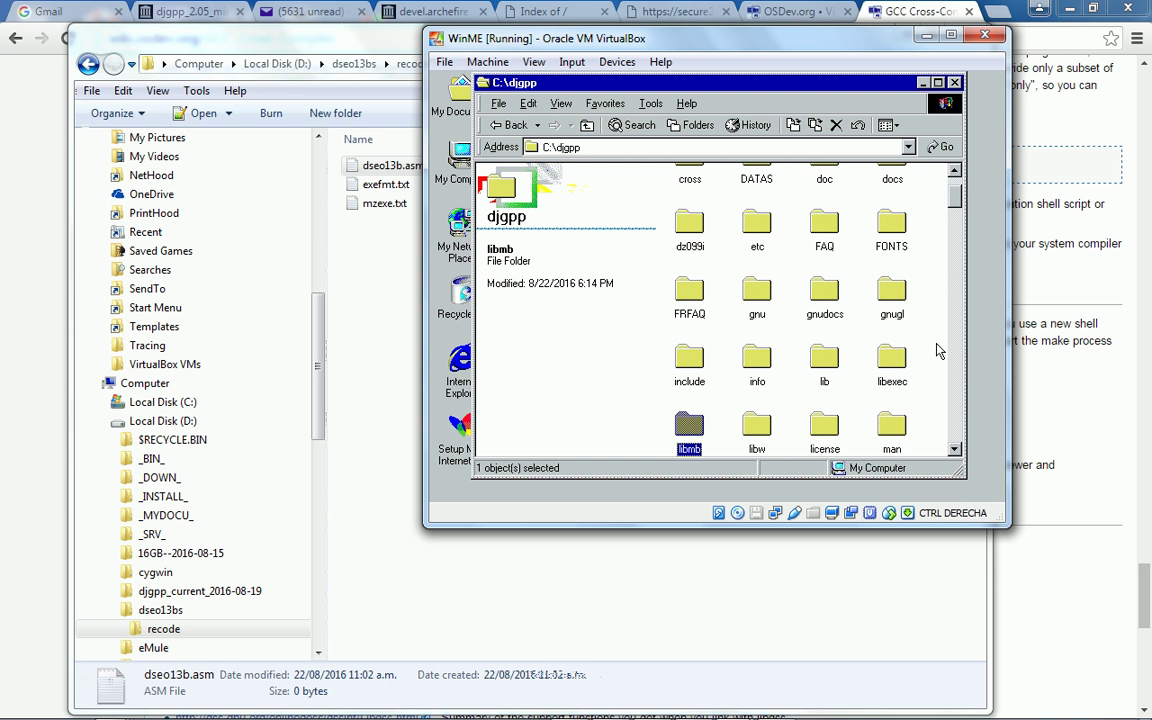
{"action": "key", "text": "Down"}
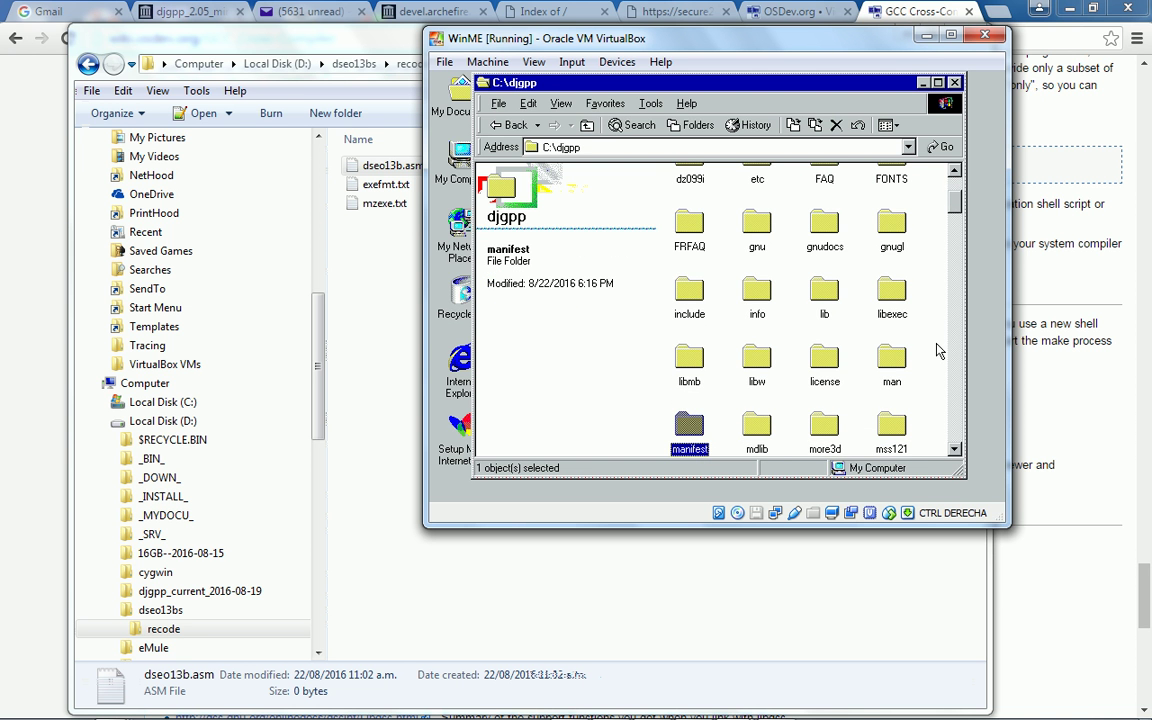
{"action": "key", "text": "Down"}
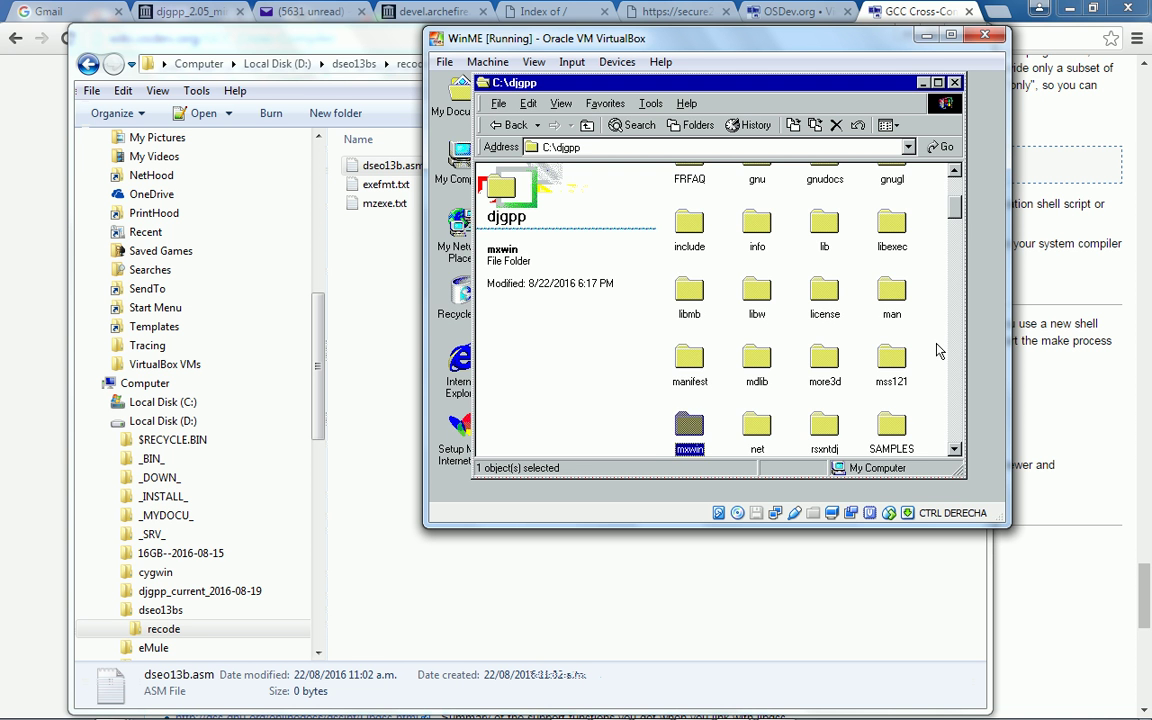
{"action": "key", "text": "Right"}
{"action": "key", "text": "Down"}
{"action": "key", "text": "Down"}
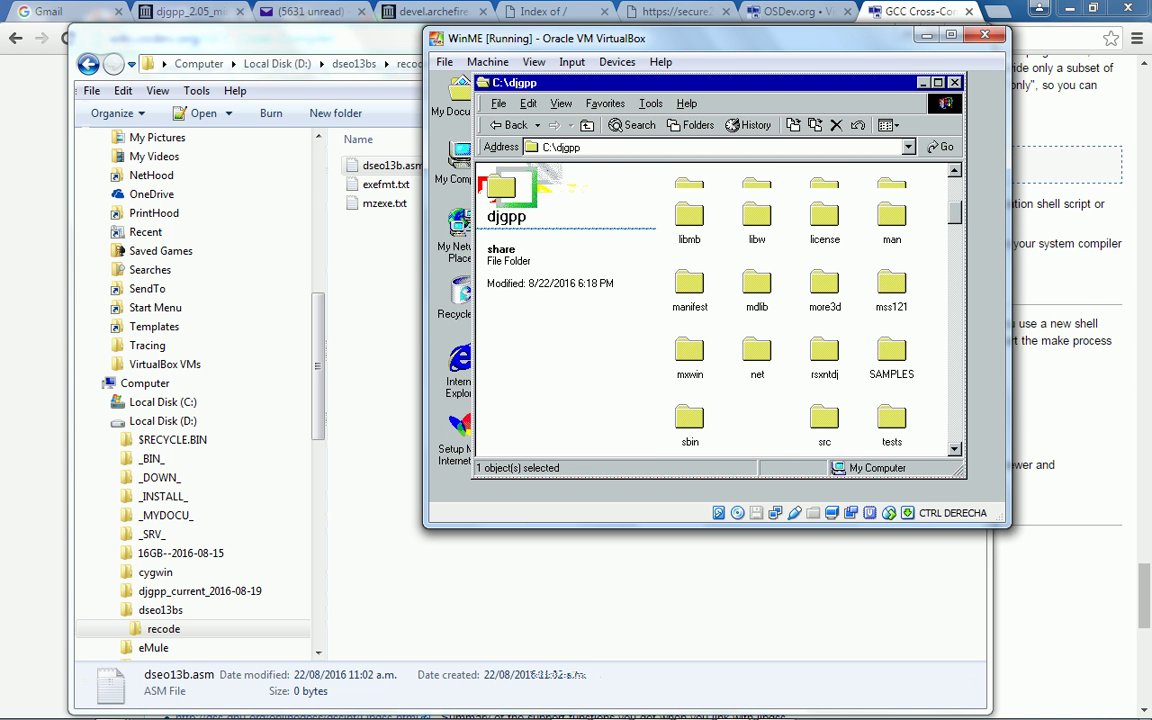
{"action": "key", "text": "Down"}
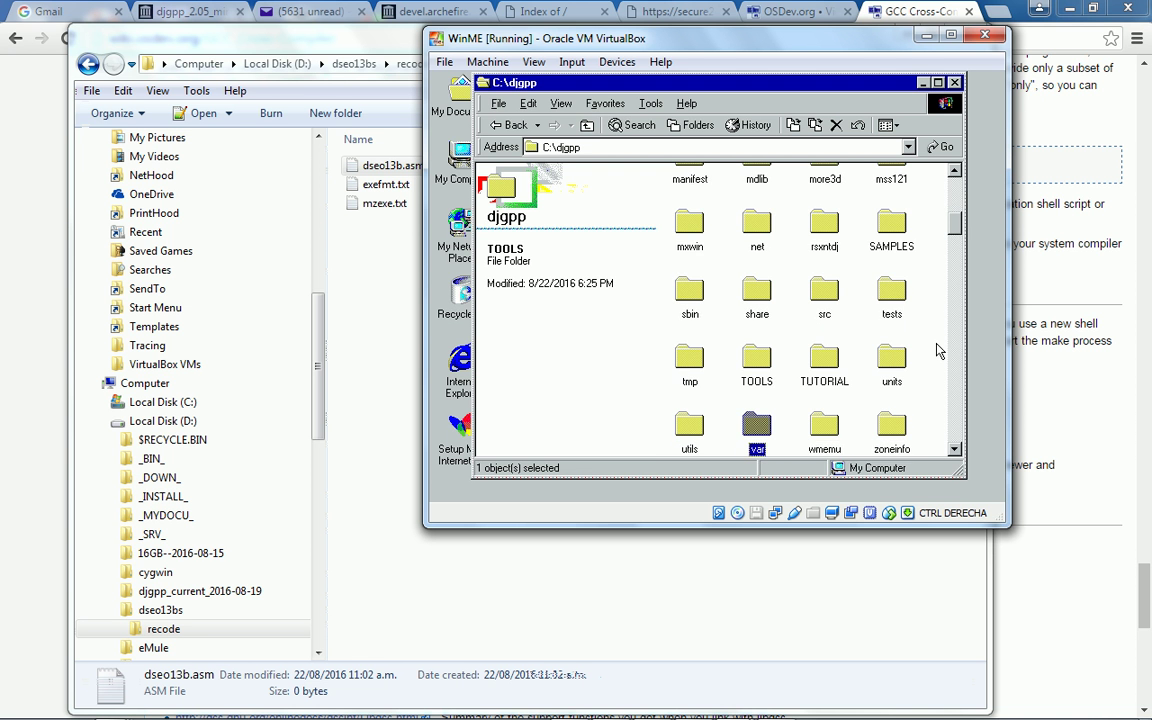
{"action": "key", "text": "Down"}
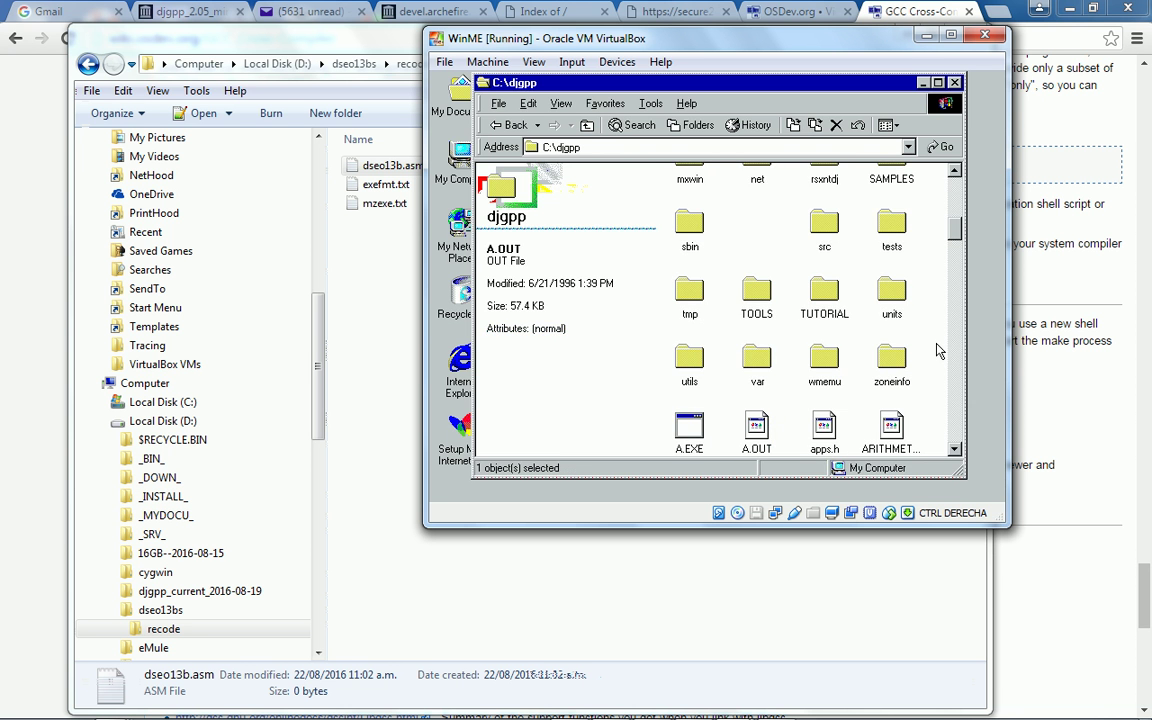
{"action": "key", "text": "Return"}
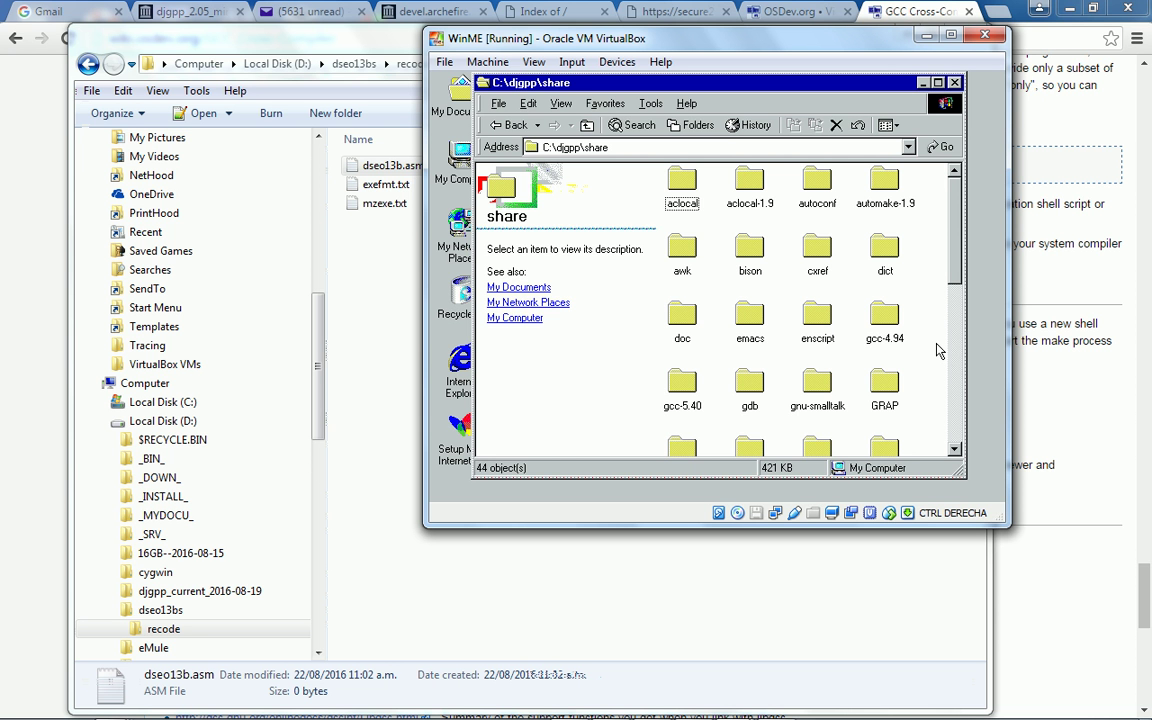
- Inspect the contents of the gcc-5.40 folder inside share and return to C:\djgpp
{"action": "key", "text": "Down"}
{"action": "key", "text": "Down"}
{"action": "key", "text": "Down"}
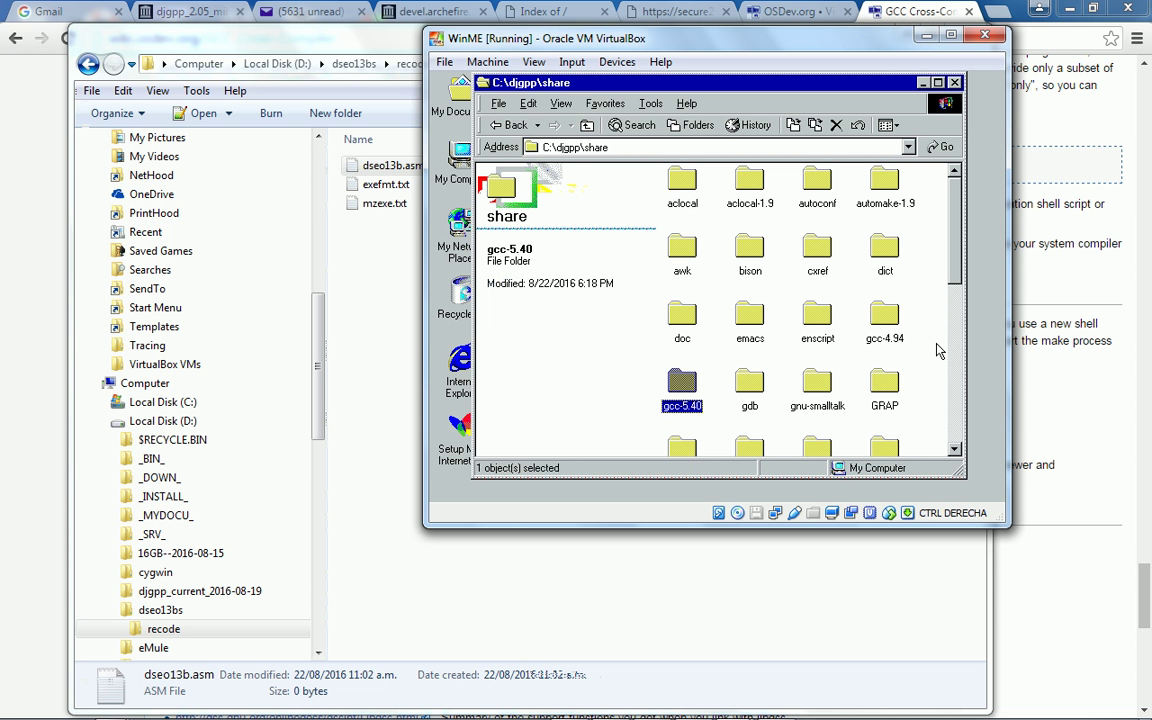
{"action": "key", "text": "Return"}
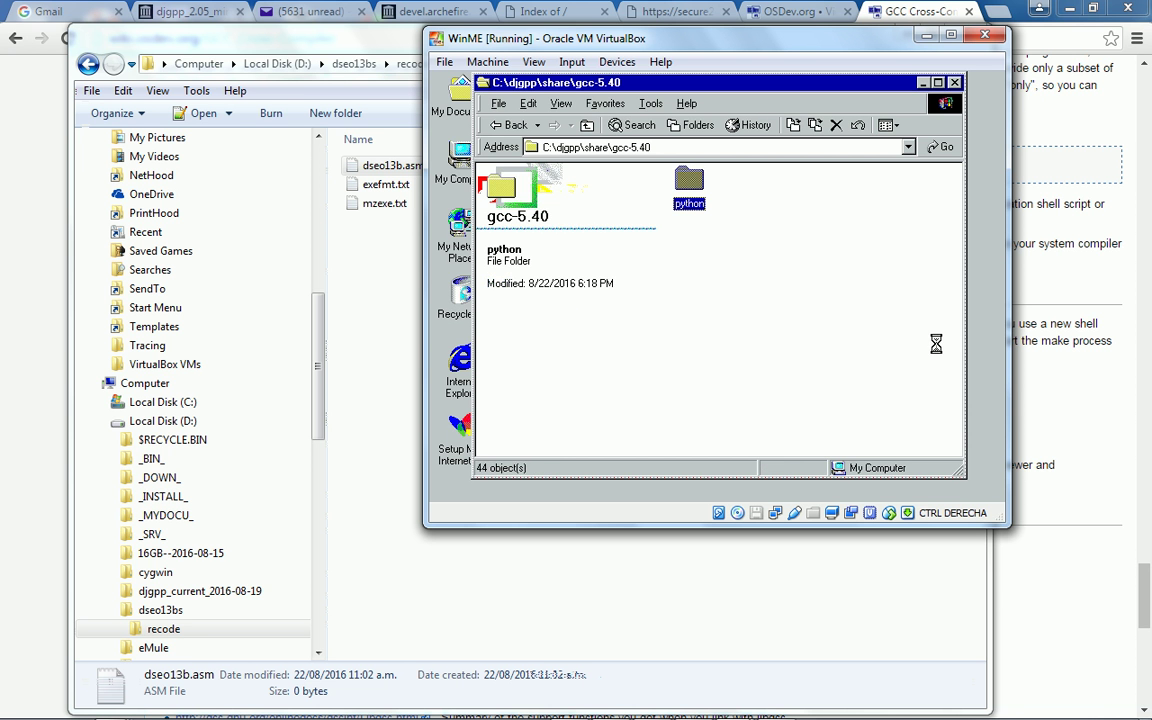
{"action": "key", "text": "BackSpace"}
{"action": "key", "text": "alt+Left"}
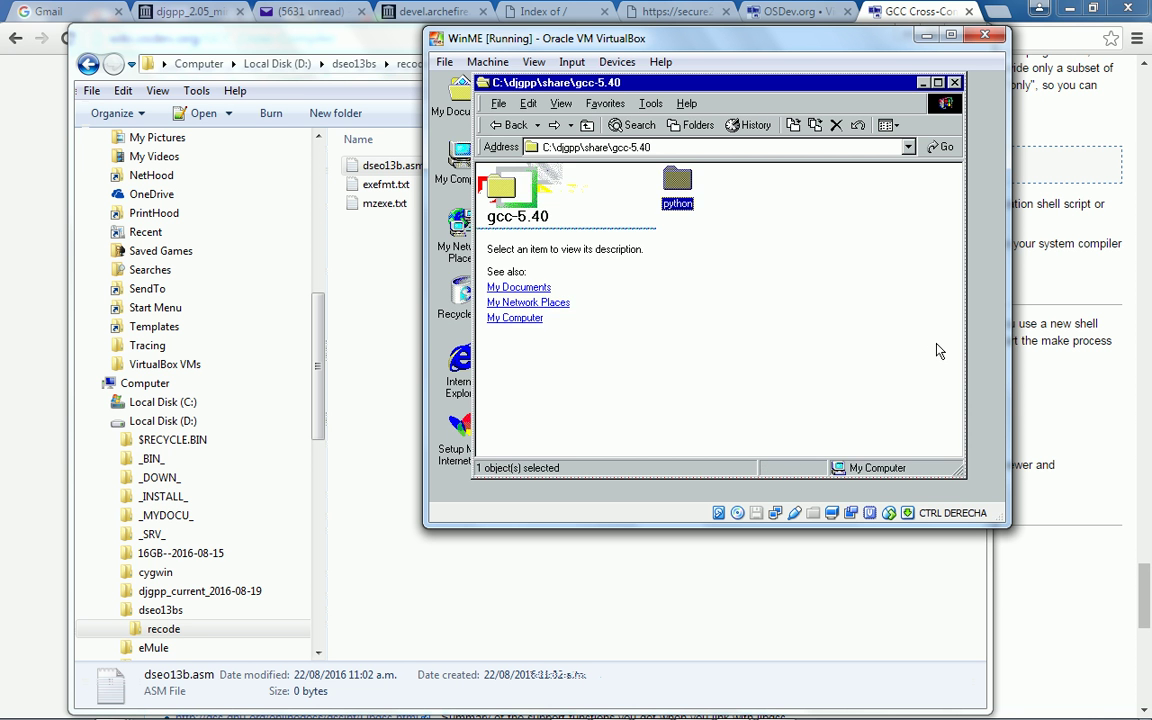
{"action": "key", "text": "BackSpace"}
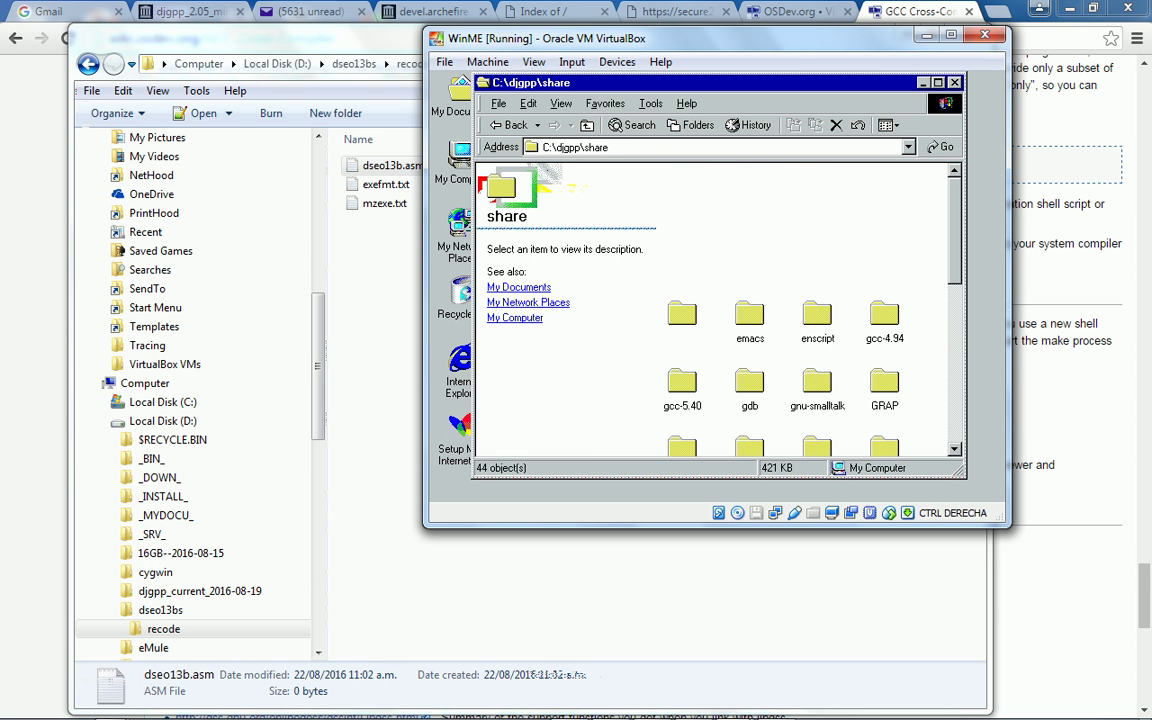
{"action": "key", "text": "BackSpace"}
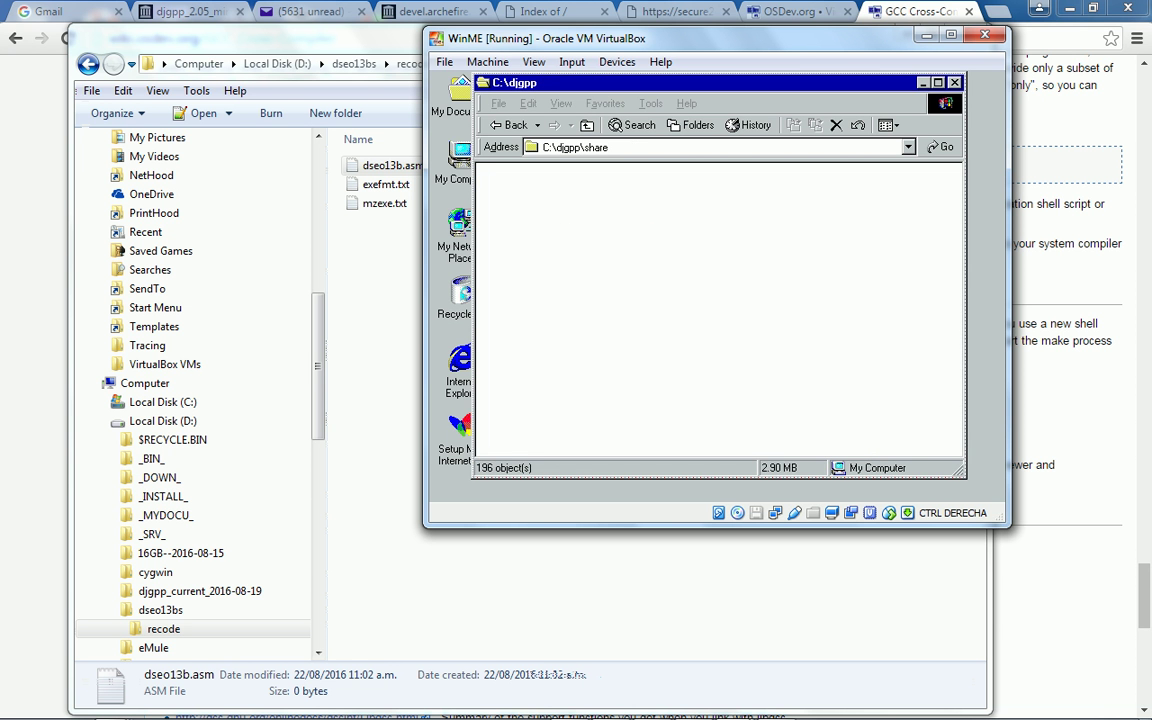
- Open the libmb folder in C:\djgpp and inspect its lib subfolder
{"action": "key", "text": "Down"}
{"action": "key", "text": "Down"}
{"action": "key", "text": "Down"}
{"action": "key", "text": "Down"}
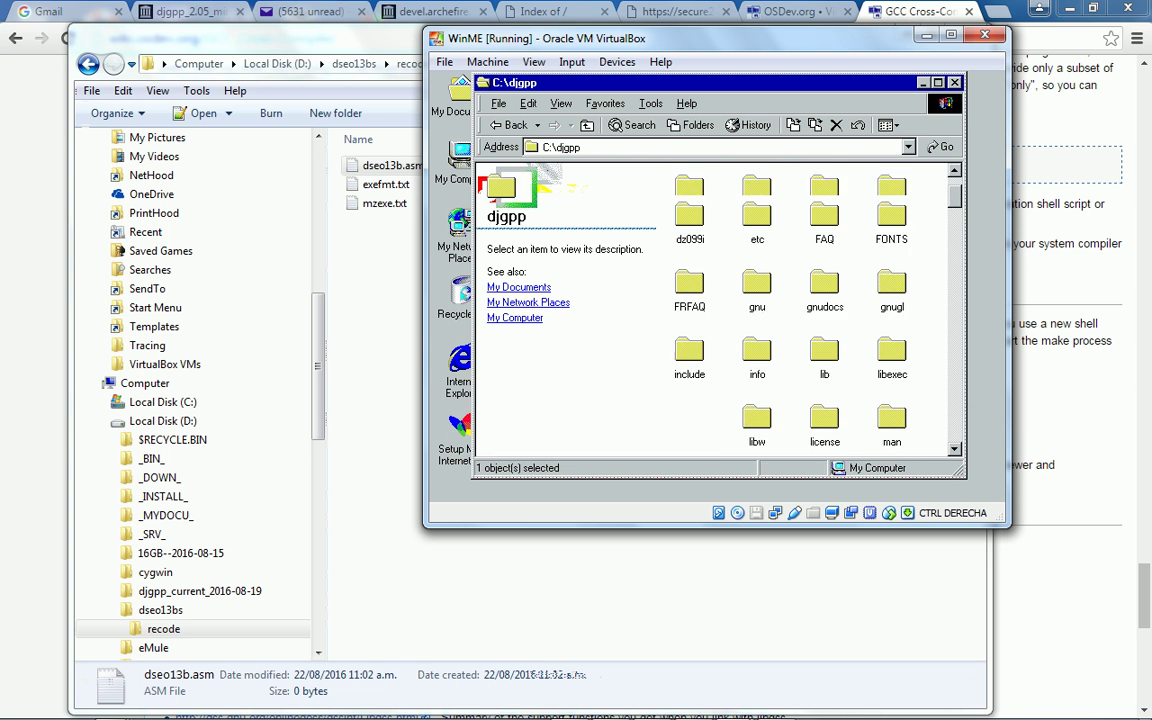
{"action": "key", "text": "Up"}
{"action": "key", "text": "Up"}
{"action": "key", "text": "Return"}
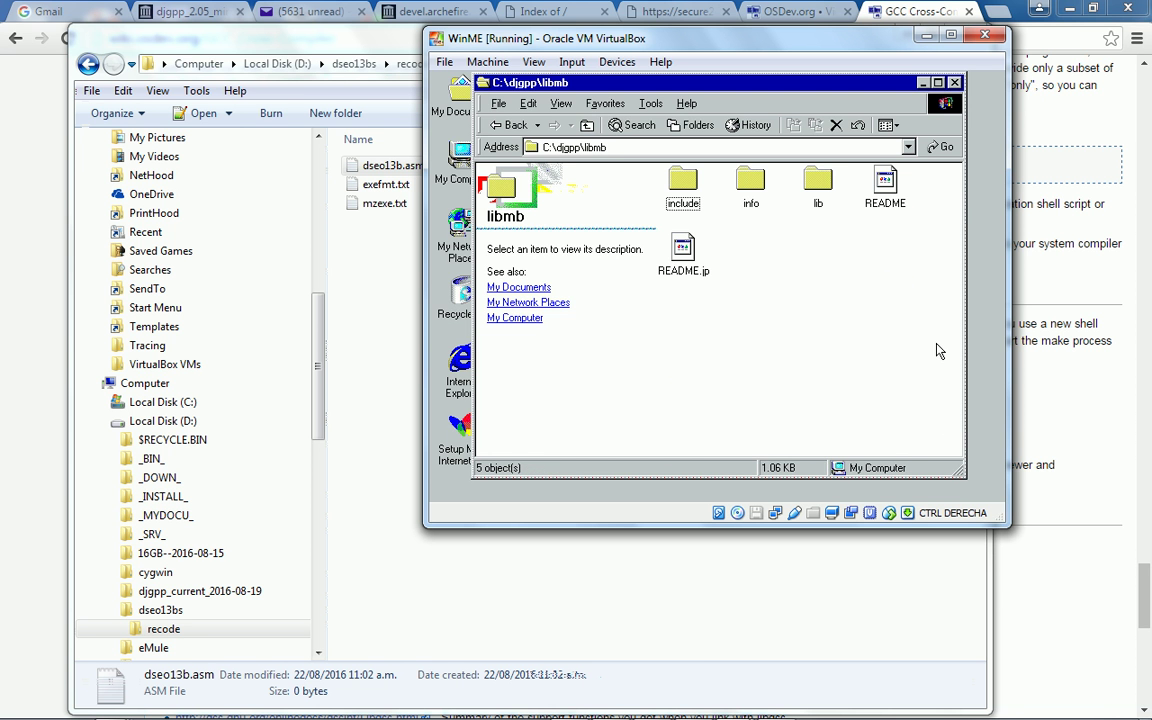
{"action": "key", "text": "Right"}
{"action": "key", "text": "Right"}
{"action": "key", "text": "Right"}
{"action": "key", "text": "Return"}
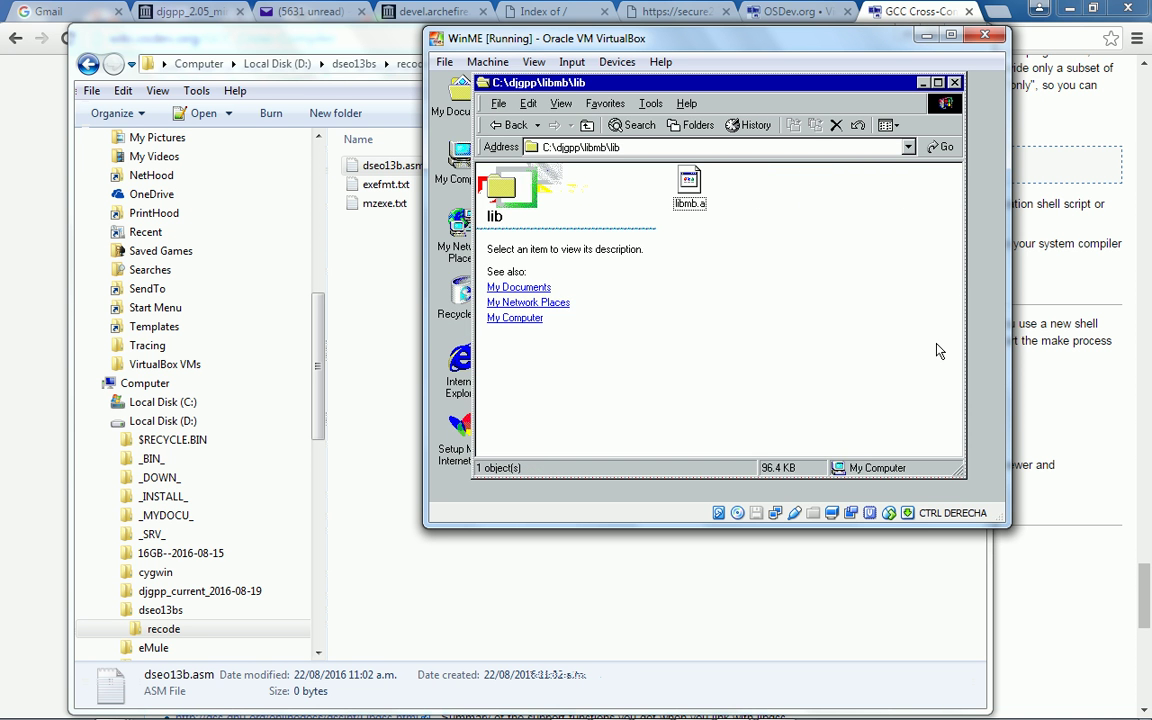
- Inspect the include subfolder of libmb and return to the libmb folder
{"action": "key", "text": "BackSpace"}
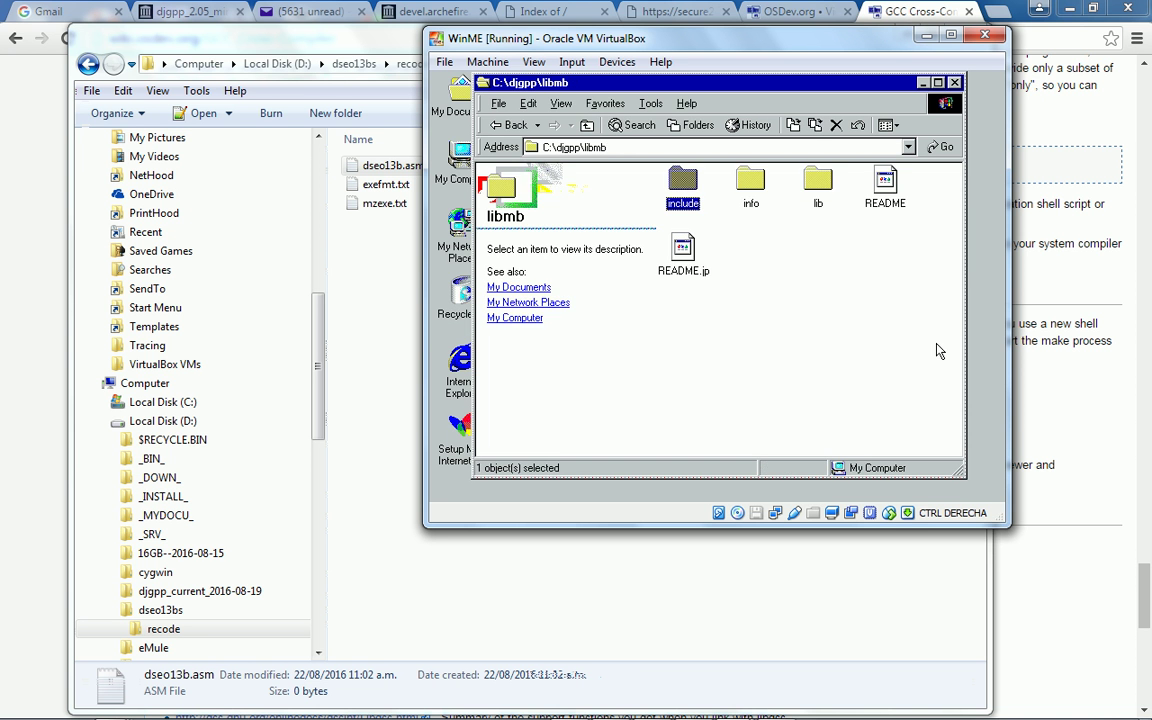
{"action": "key", "text": "Return"}
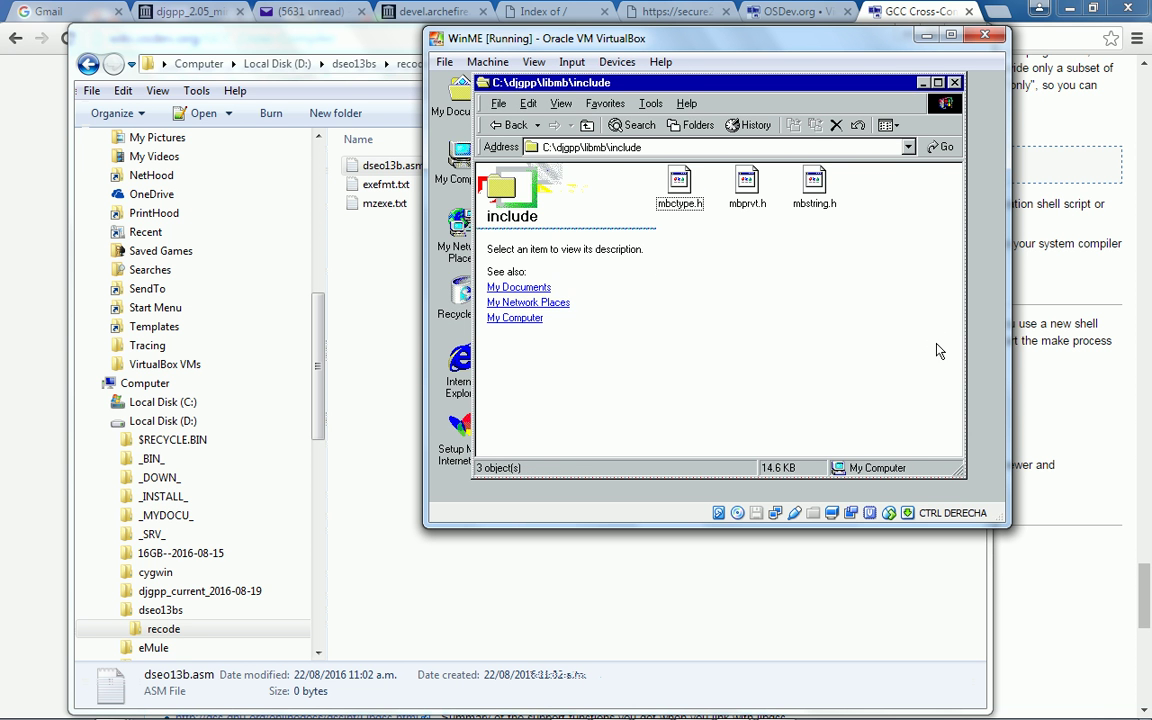
{"action": "key", "text": "BackSpace"}
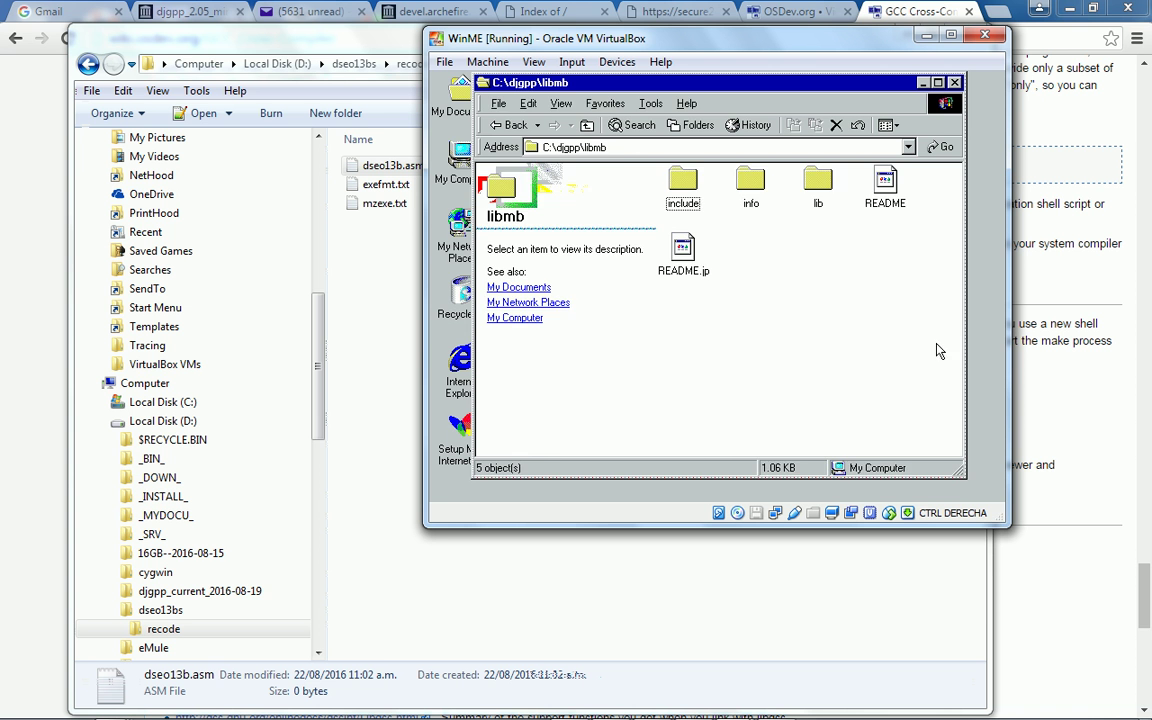
- Go back to C:\djgpp, inspect the lib subfolder of the libw folder, and return to C:\djgpp
{"action": "key", "text": "BackSpace"}
{"action": "key", "text": "Down"}
{"action": "key", "text": "Down"}
{"action": "key", "text": "Down"}
{"action": "key", "text": "Down"}
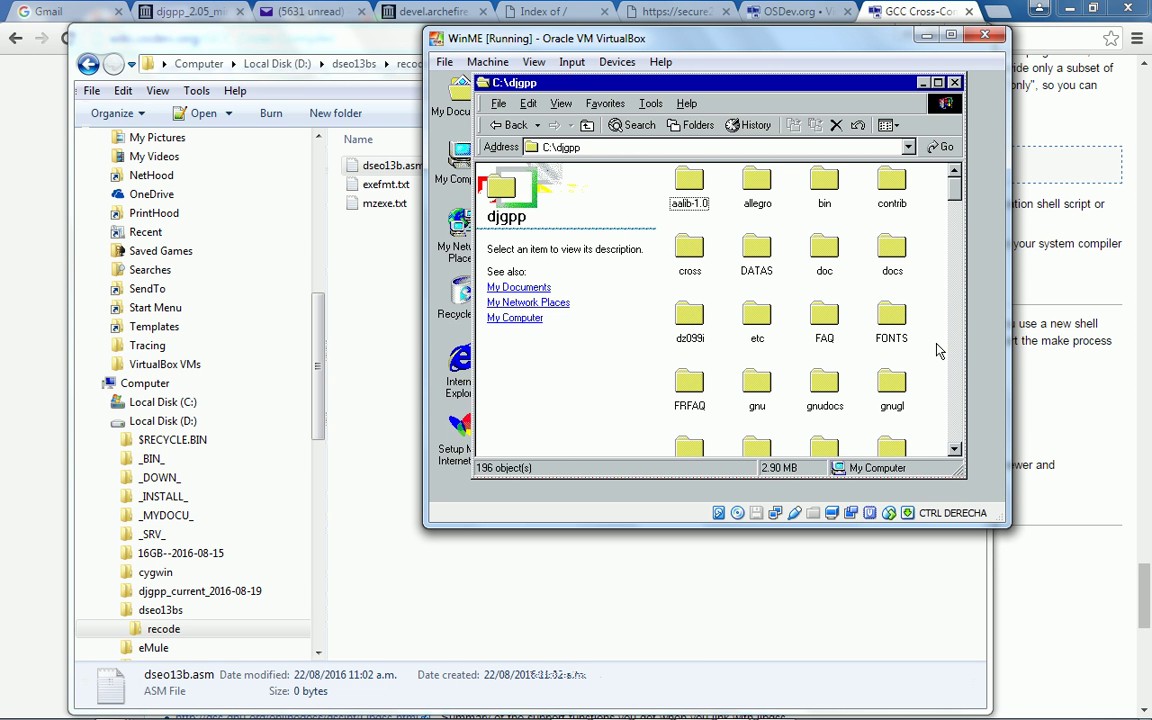
{"action": "key", "text": "Right"}
{"action": "key", "text": "Right"}
{"action": "key", "text": "Right"}
{"action": "scroll", "coordinate": [940, 350], "scroll_direction": "down", "scroll_amount": 3}
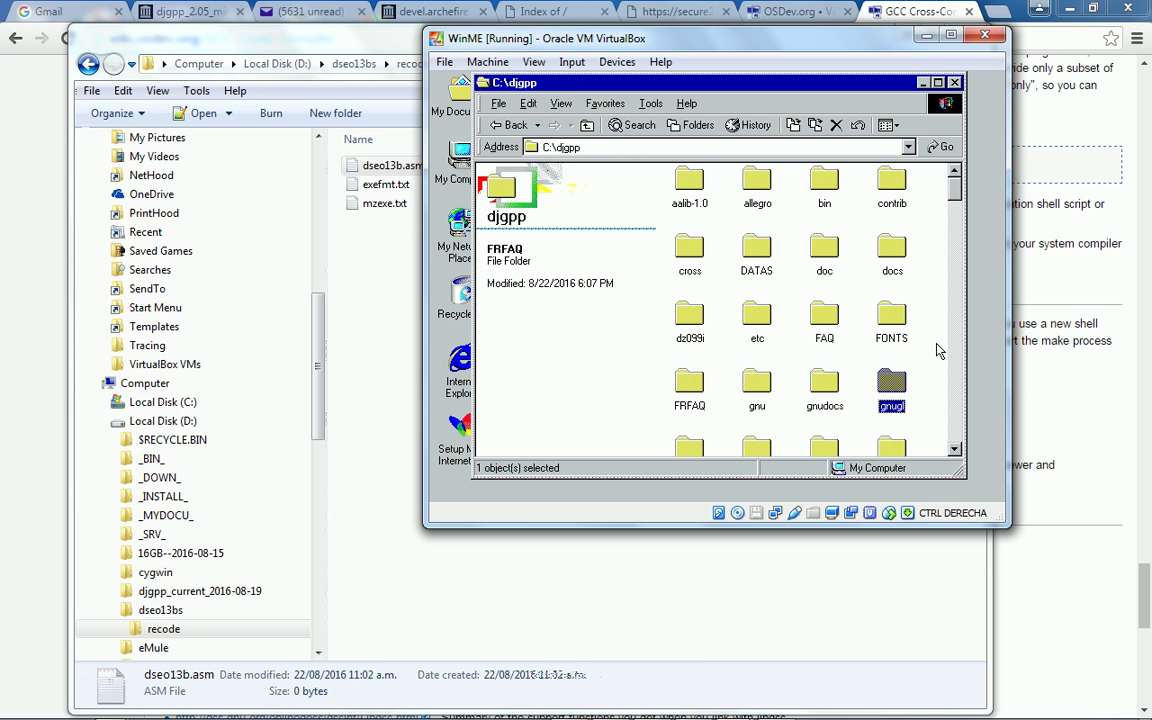
{"action": "key", "text": "Down"}
{"action": "key", "text": "Down"}
{"action": "key", "text": "Down"}
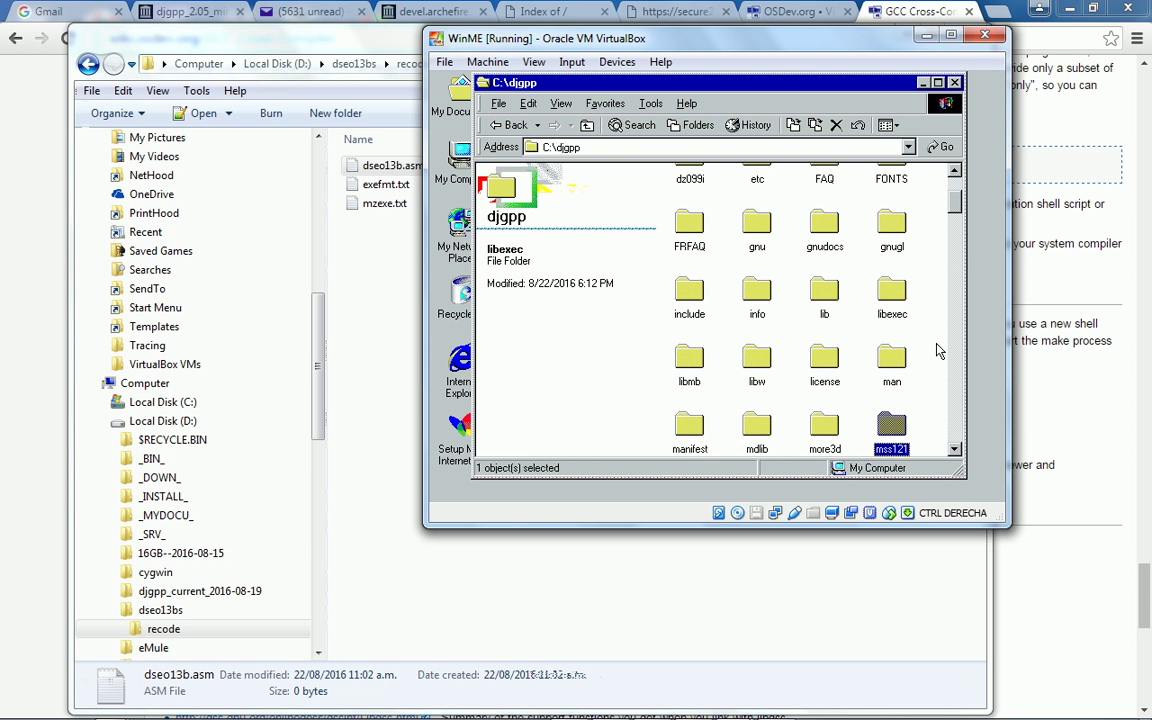
{"action": "key", "text": "Up"}
{"action": "key", "text": "Up"}
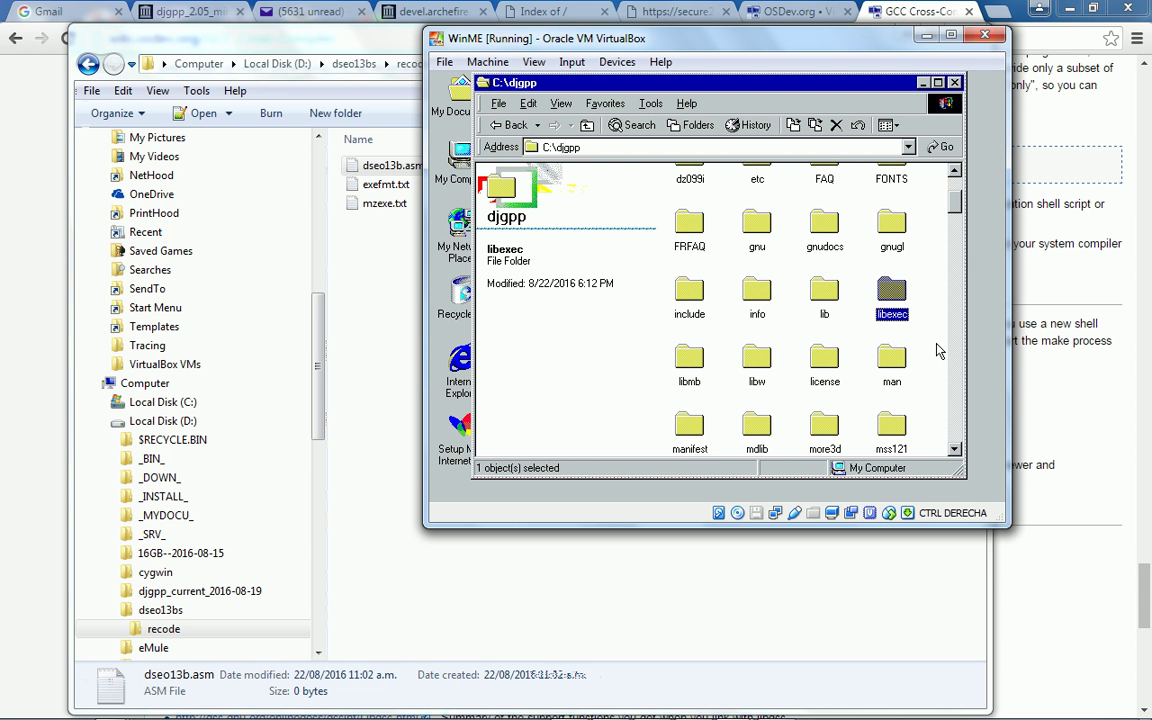
{"action": "key", "text": "Left"}
{"action": "key", "text": "Left"}
{"action": "key", "text": "Down"}
{"action": "key", "text": "Return"}
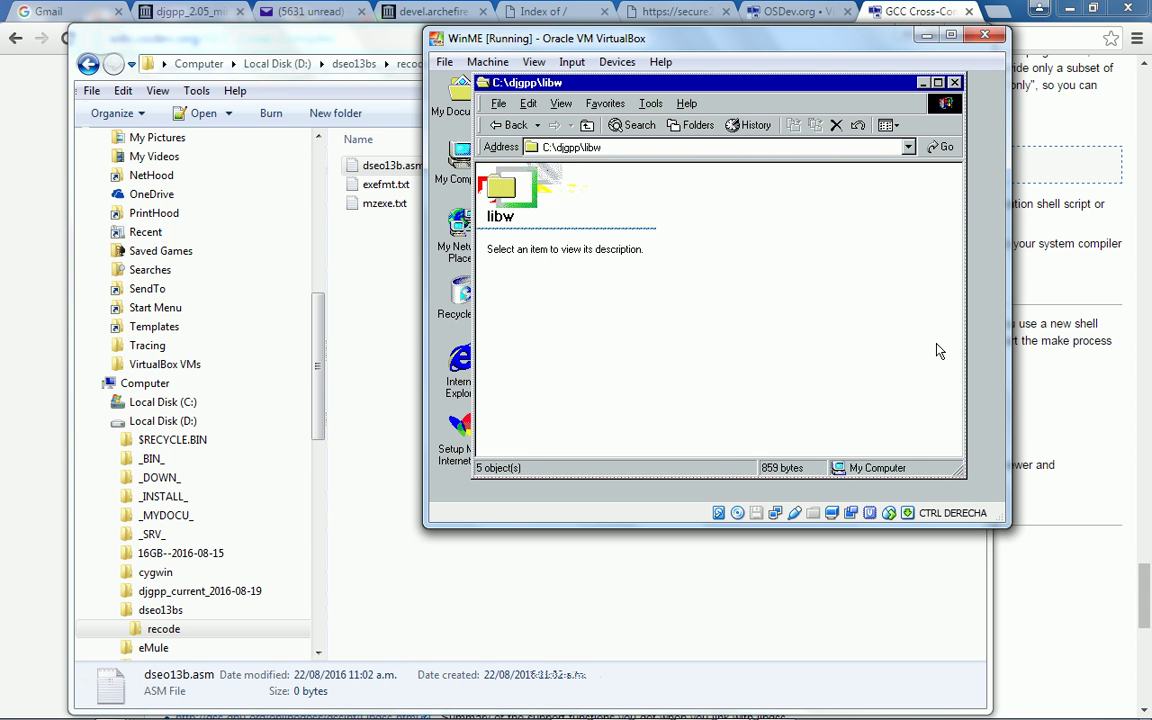
{"action": "key", "text": "Return"}
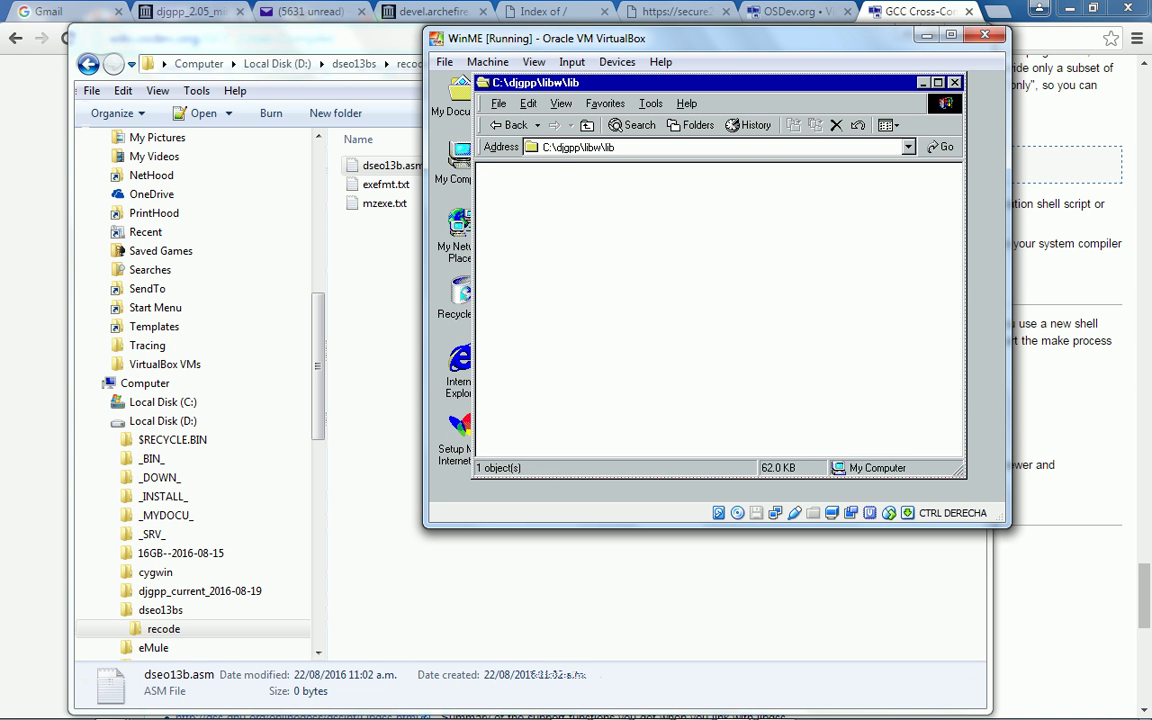
{"action": "key", "text": "BackSpace"}
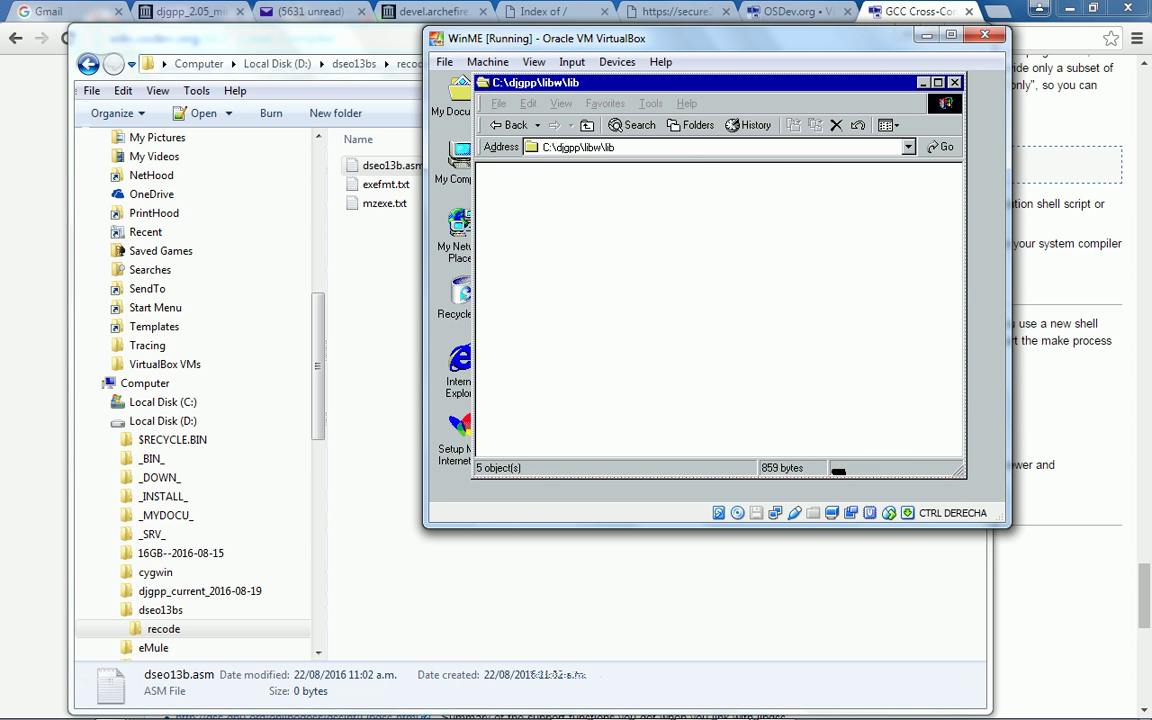
{"action": "key", "text": "BackSpace"}
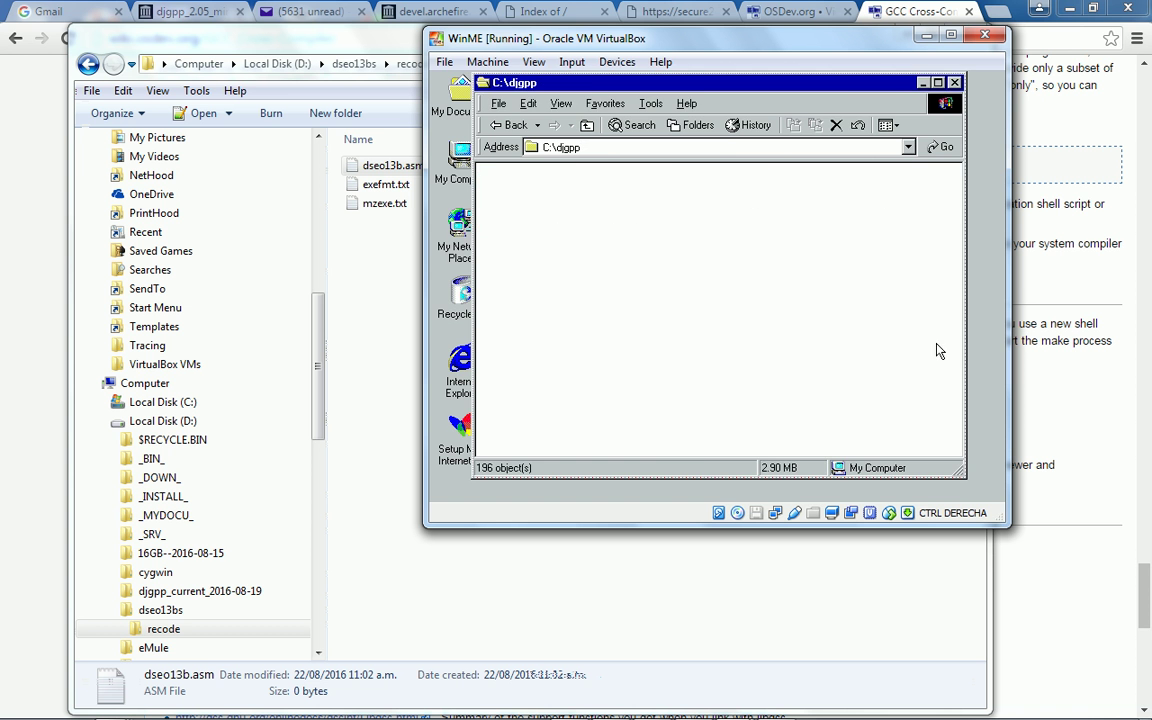
- Cycle through the BITLINE.CPP and MS-DOS Prompt windows and bring the multilib Search Results window to the front
{"action": "key", "text": "alt+Tab"}
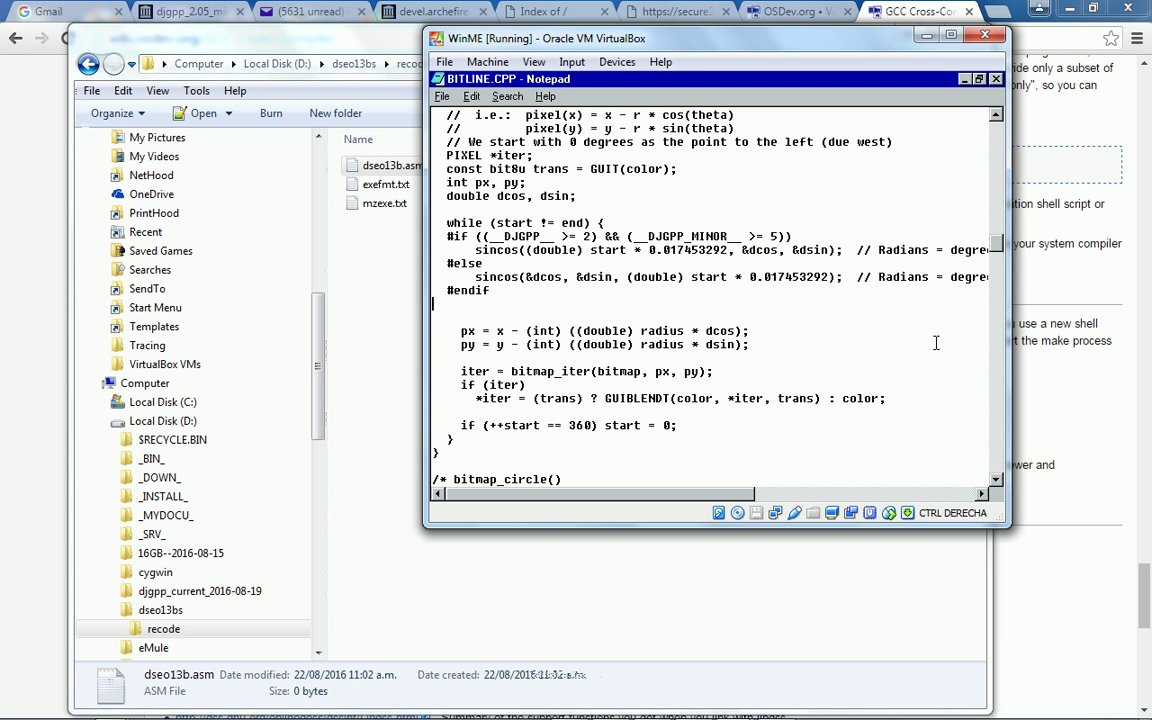
{"action": "key", "text": "alt+Tab"}
{"action": "key", "text": "alt+Tab"}
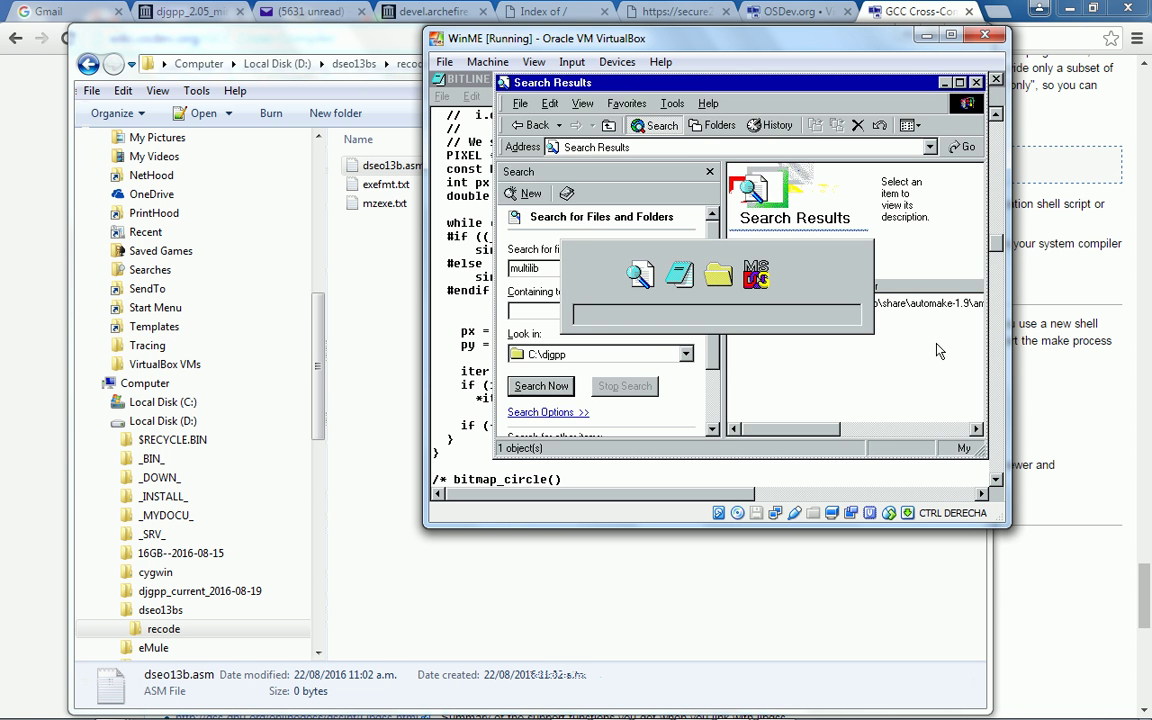
{"action": "key", "text": "alt+Tab"}
{"action": "key", "text": "alt+Tab"}
{"action": "key", "text": "alt+Tab"}
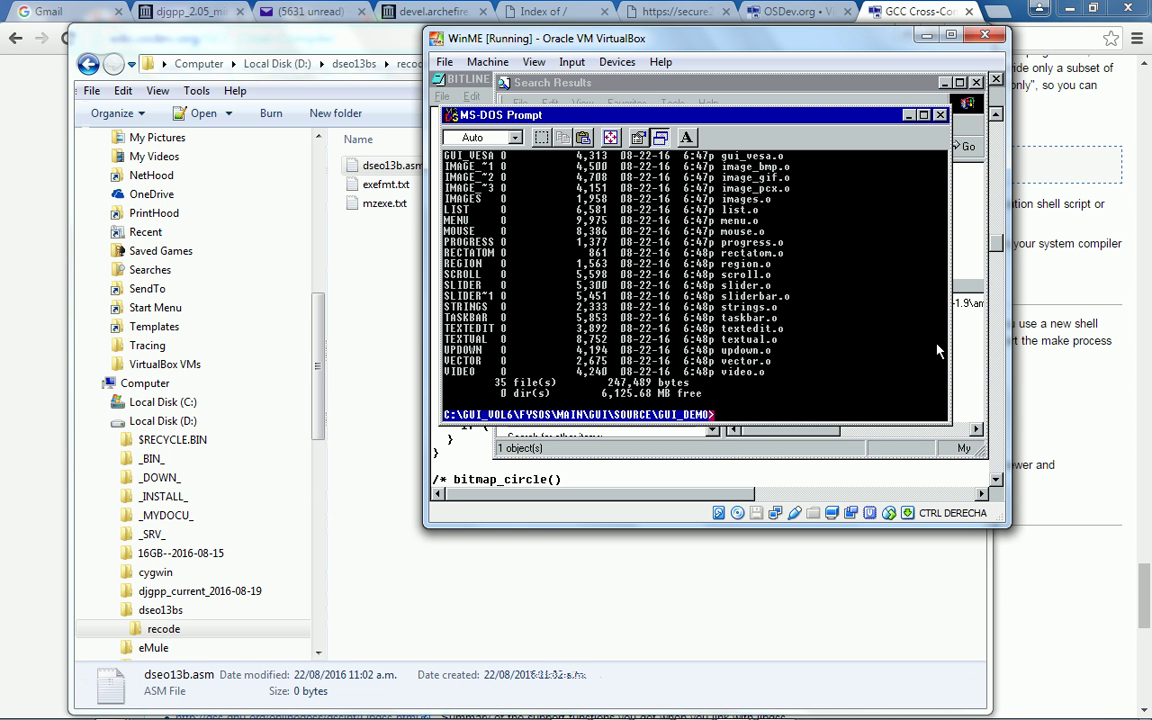
{"action": "key", "text": "alt+Tab"}
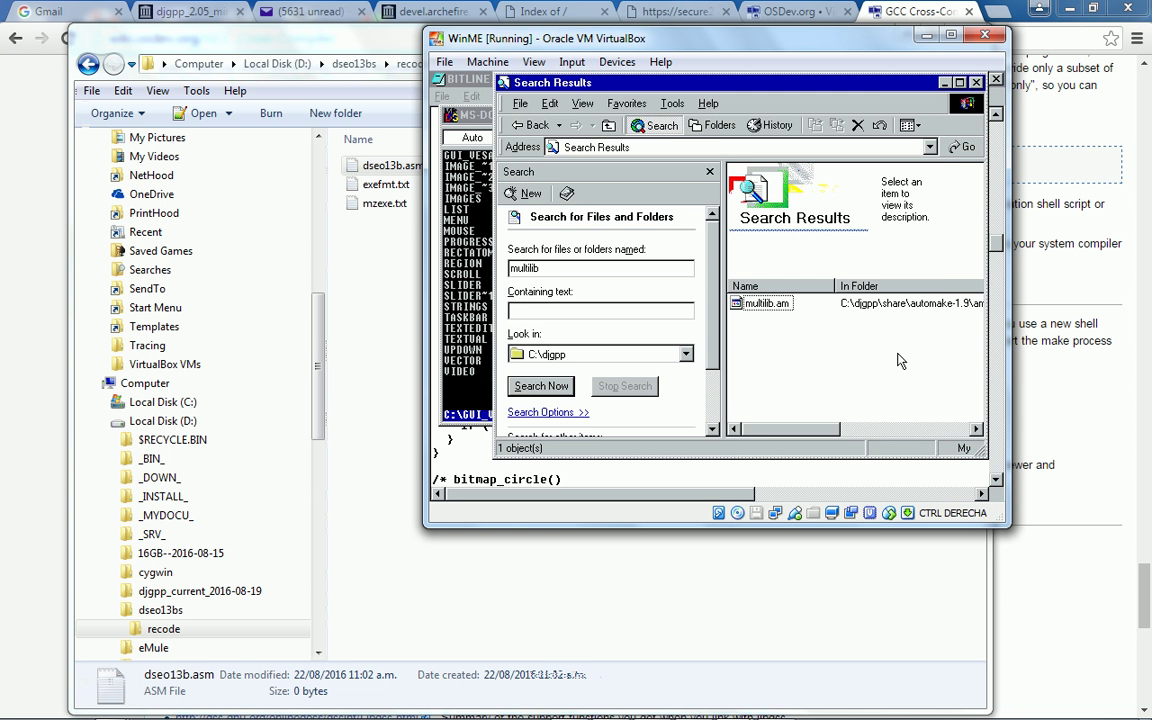
- Open the folder containing multilib.am, inspect its parent automake-1.9 folder, and close that folder window
{"action": "right_click", "coordinate": [786, 305]}
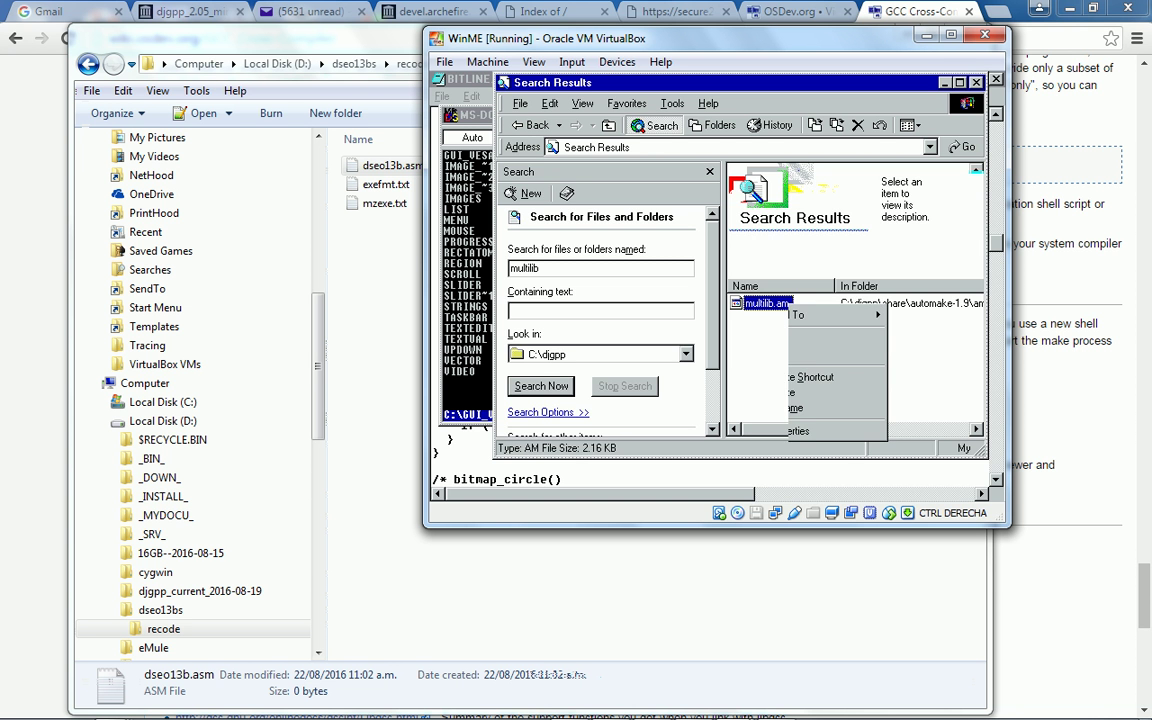
{"action": "left_click", "coordinate": [760, 312]}
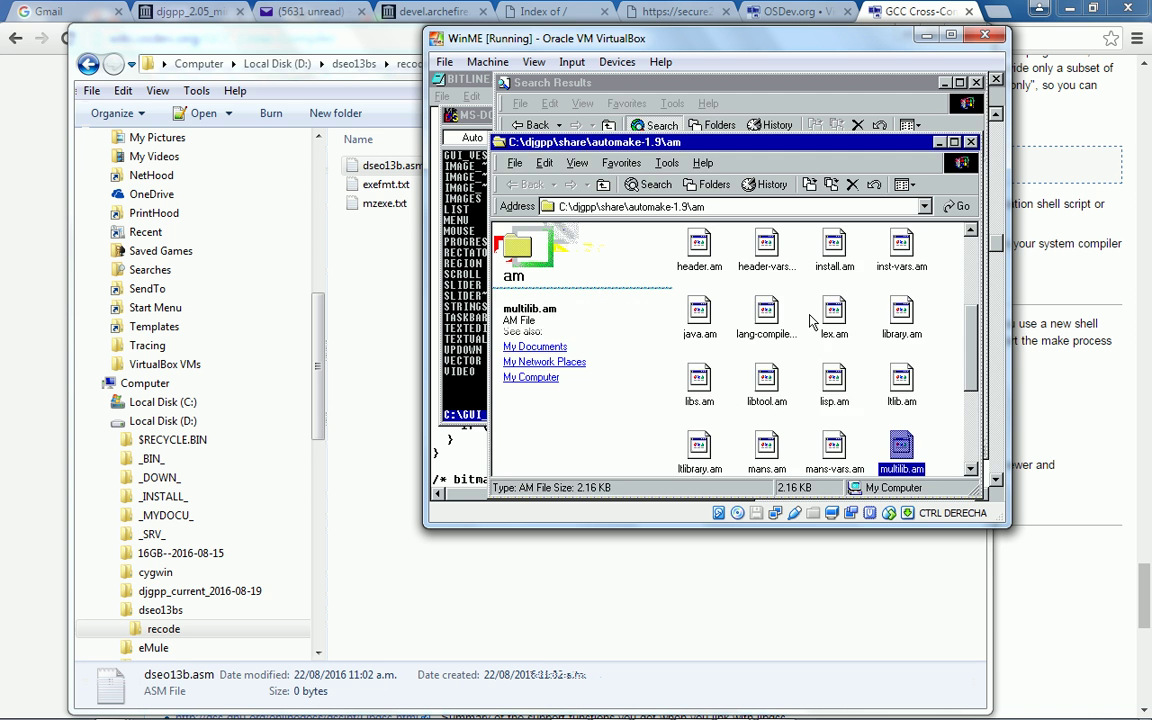
{"action": "key", "text": "BackSpace"}
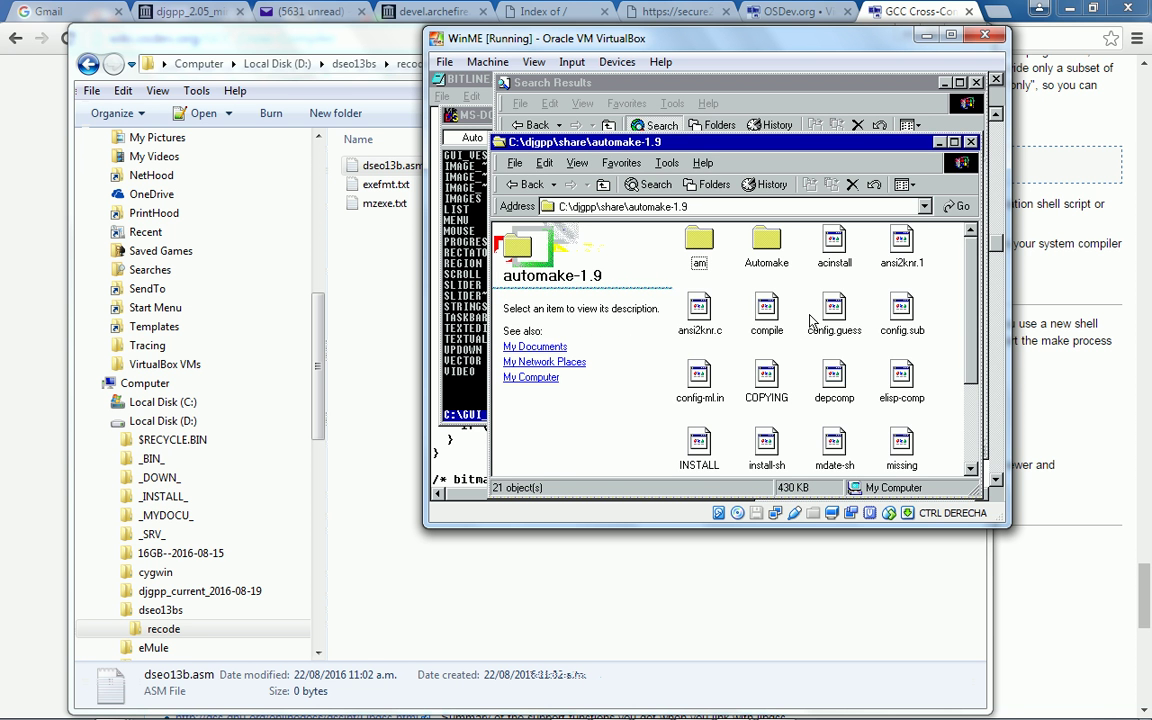
{"action": "key", "text": "Right"}
{"action": "key", "text": "Right"}
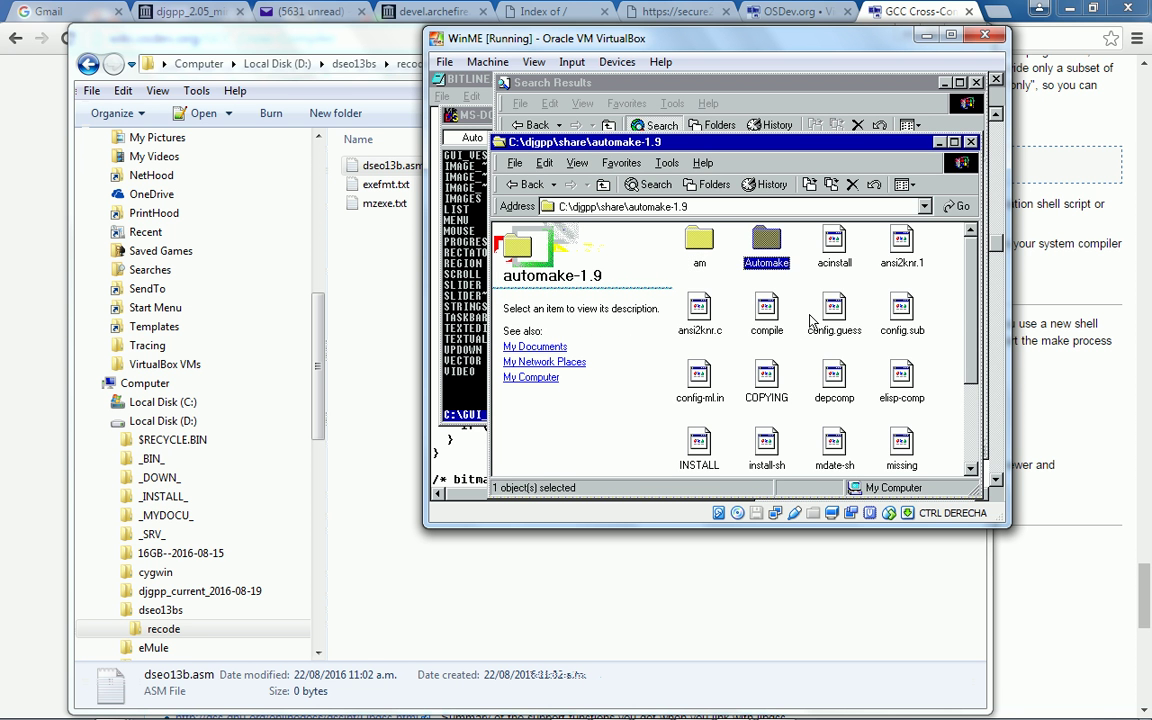
{"action": "key", "text": "Down"}
{"action": "scroll", "coordinate": [812, 320], "scroll_direction": "down", "scroll_amount": 1}
{"action": "key", "text": "Down"}
{"action": "key", "text": "Down"}
{"action": "key", "text": "Down"}
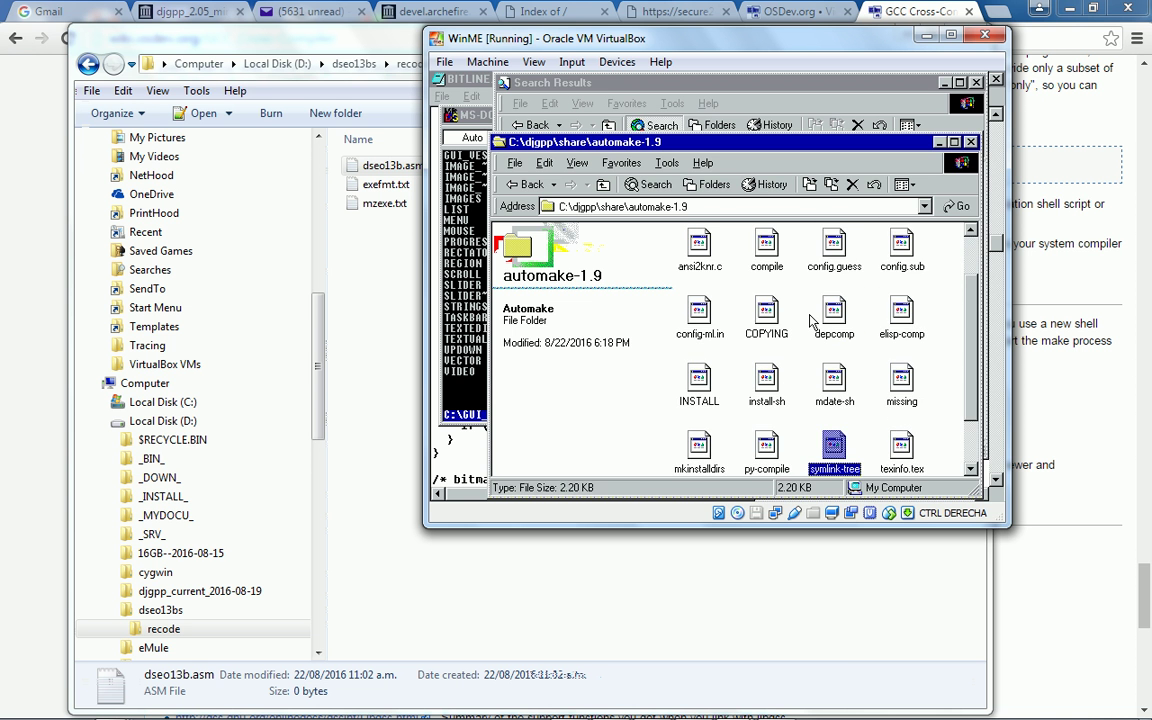
{"action": "key", "text": "alt+F4"}
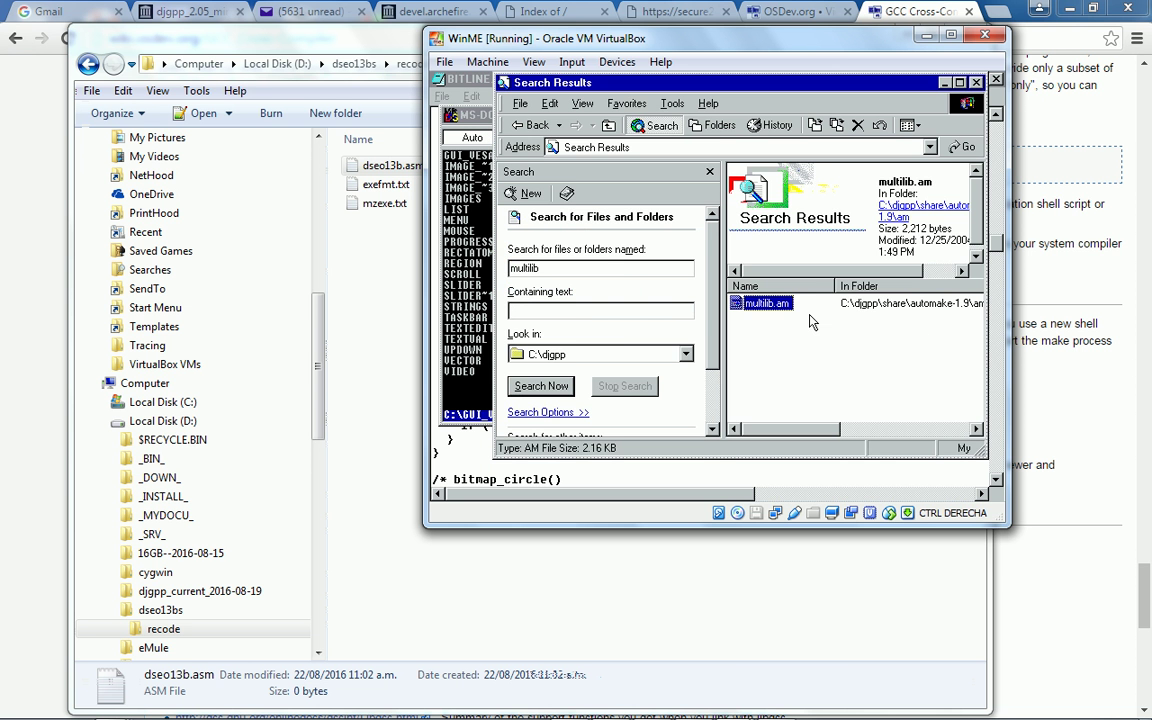
- Check the GCC Cross-Compiler wiki page's troubleshooting section and return to the WinME virtual machine
{"action": "left_click", "coordinate": [3, 262]}
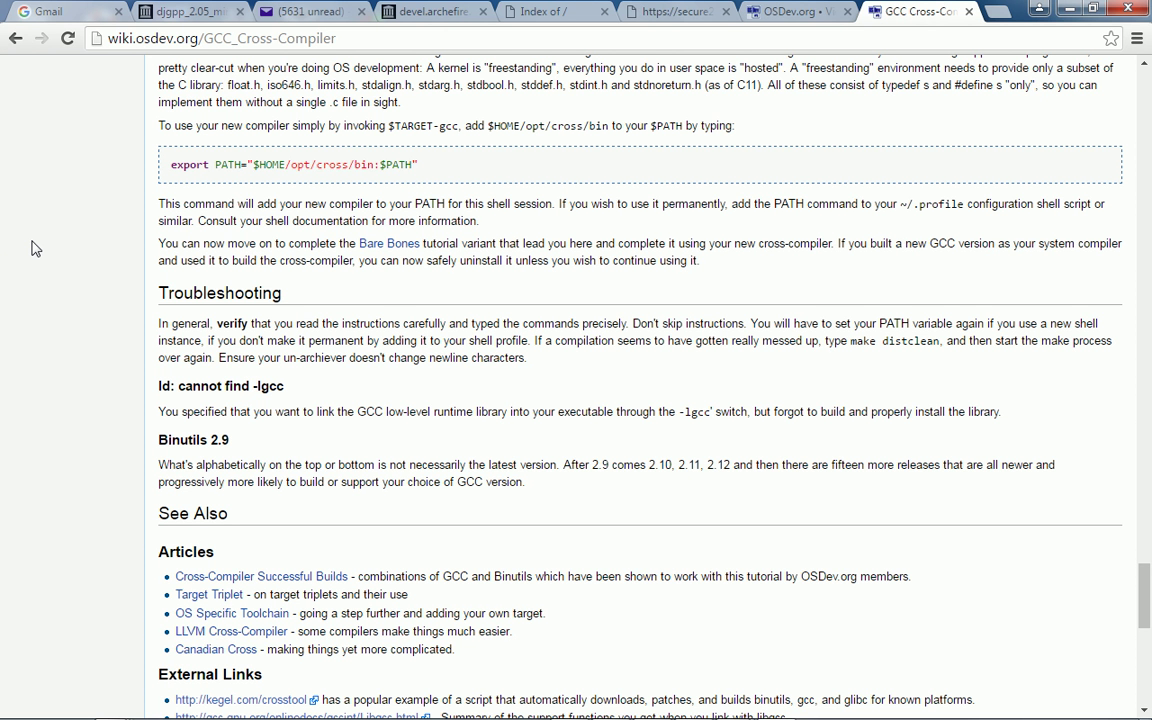
{"action": "key", "text": "alt+Tab"}
{"action": "key", "text": "alt+Tab"}
{"action": "key", "text": "alt+Tab"}
{"action": "key", "text": "alt+Tab"}
{"action": "key", "text": "alt+Tab"}
{"action": "key", "text": "alt+Tab"}
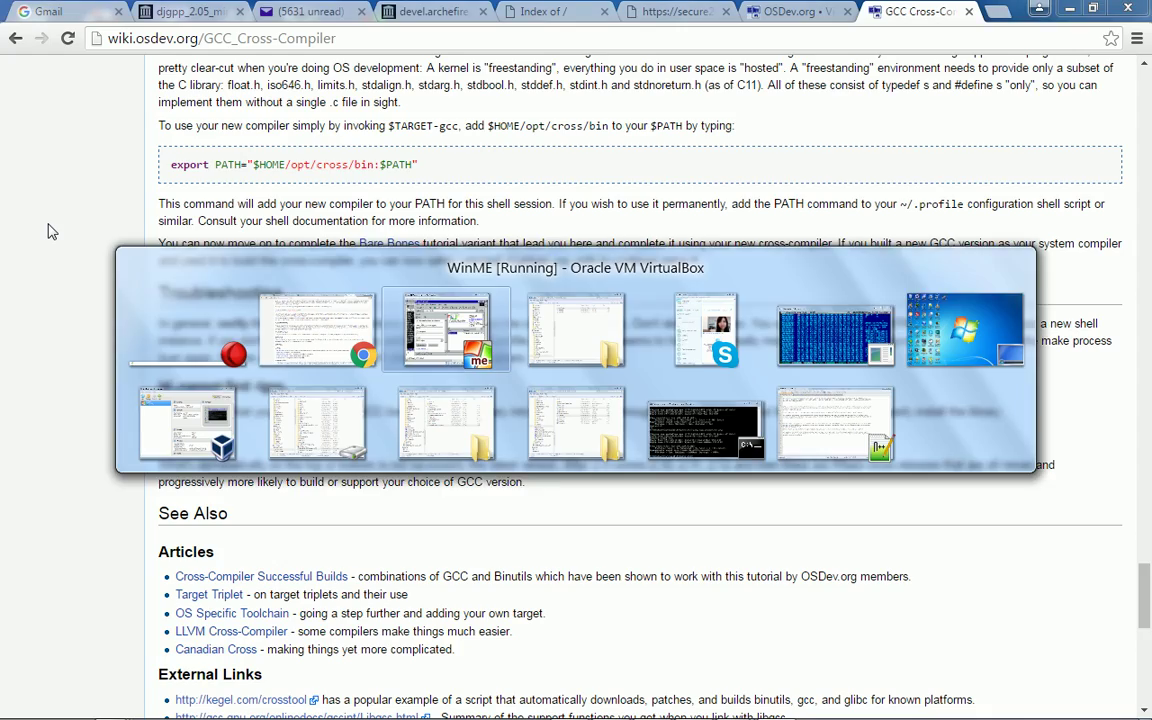
{"action": "key", "text": "alt+Tab"}
{"action": "key", "text": "alt+Tab"}
{"action": "key", "text": "alt+Tab"}
{"action": "key", "text": "alt+Tab"}
{"action": "key", "text": "alt+Tab"}
{"action": "key", "text": "alt+Tab"}
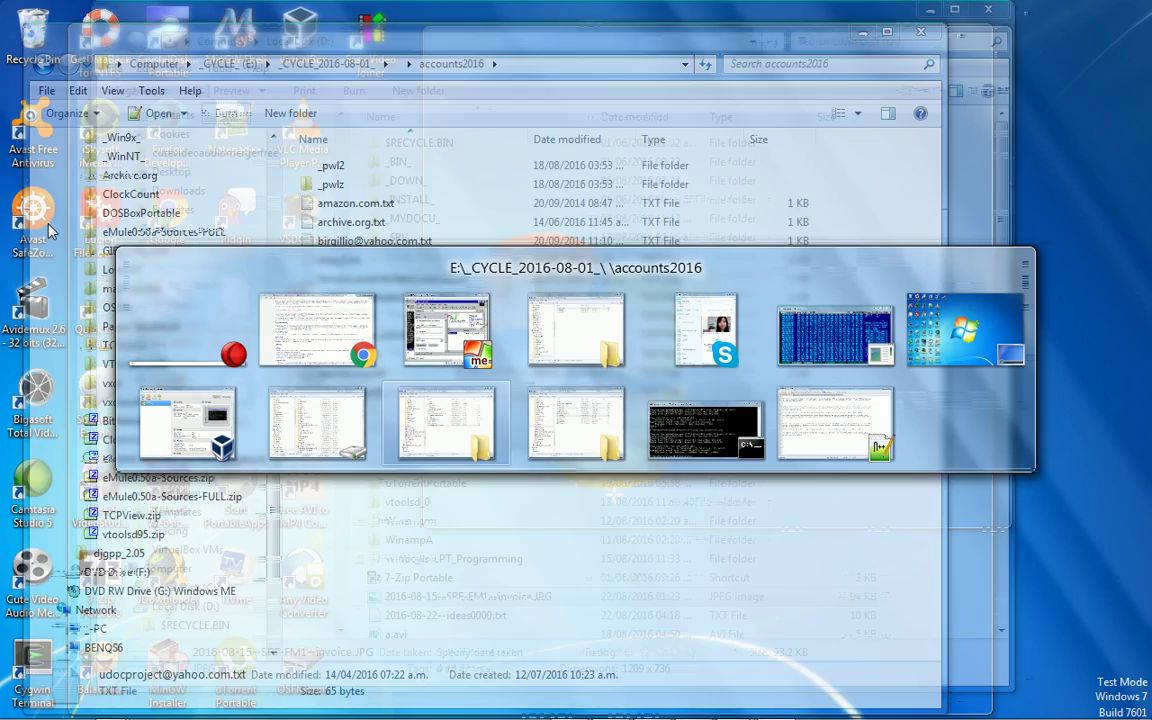
{"action": "key", "text": "alt+Tab"}
{"action": "key", "text": "alt+Tab"}
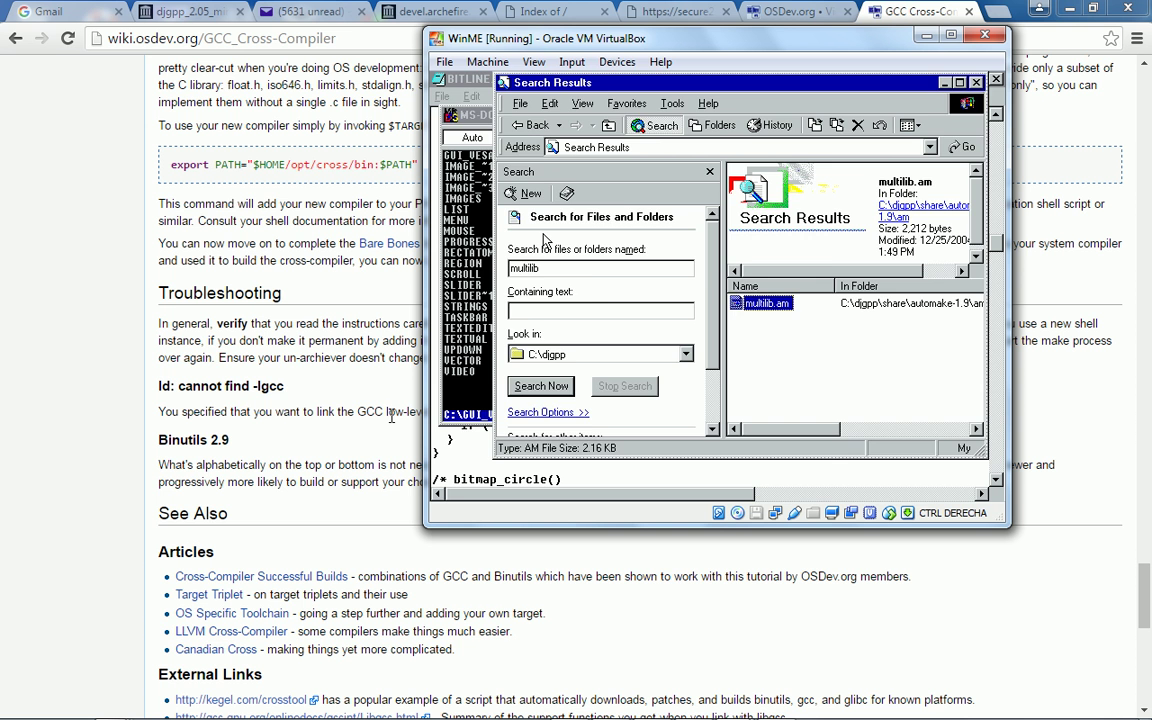
- Bring the MAKEFILE in Notepad to the front and search it for "lgcc"
{"action": "left_click", "coordinate": [463, 448]}
{"action": "key", "text": "alt+Tab"}
{"action": "key", "text": "alt+Tab"}
{"action": "key", "text": "alt+Tab"}
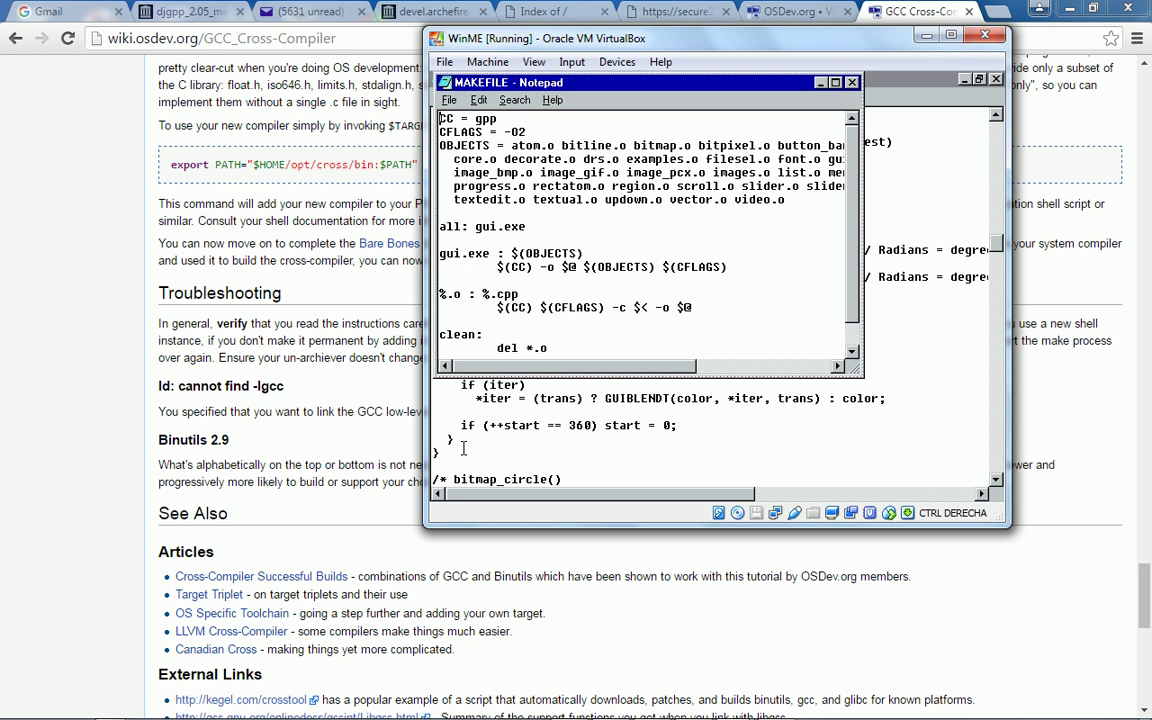
{"action": "key", "text": "F3"}
{"action": "type", "text": "lgcc"}
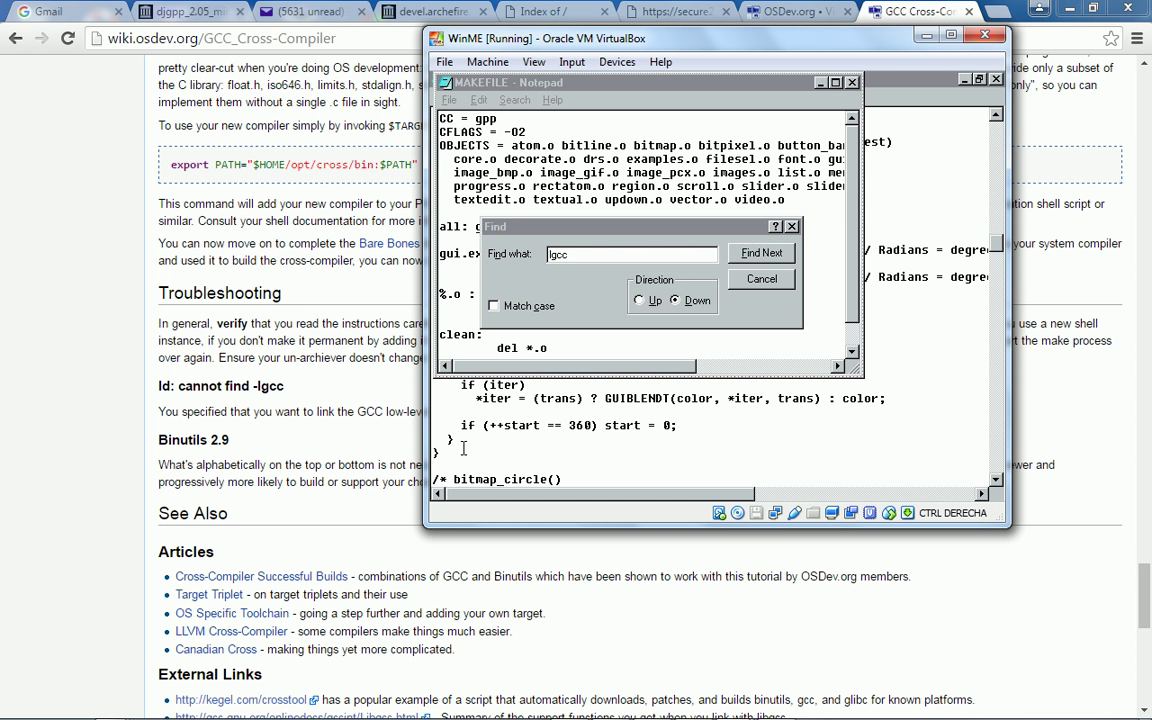
{"action": "key", "text": "Return"}
{"action": "key", "text": "Return"}
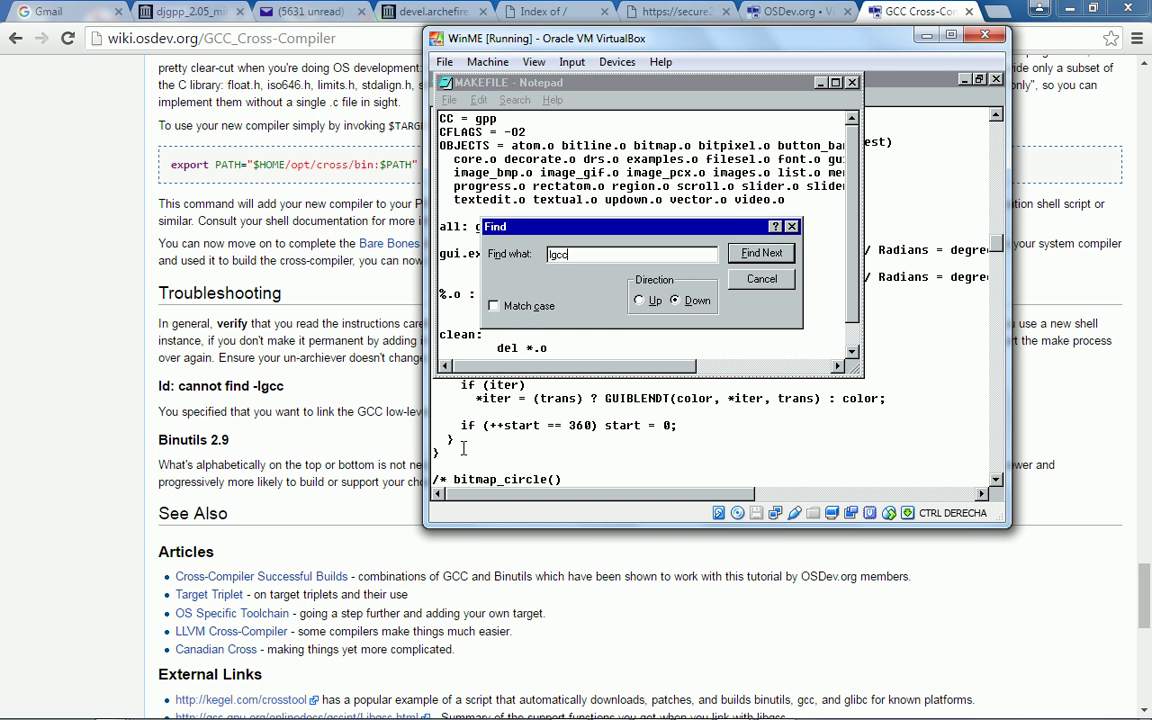
{"action": "key", "text": "Escape"}
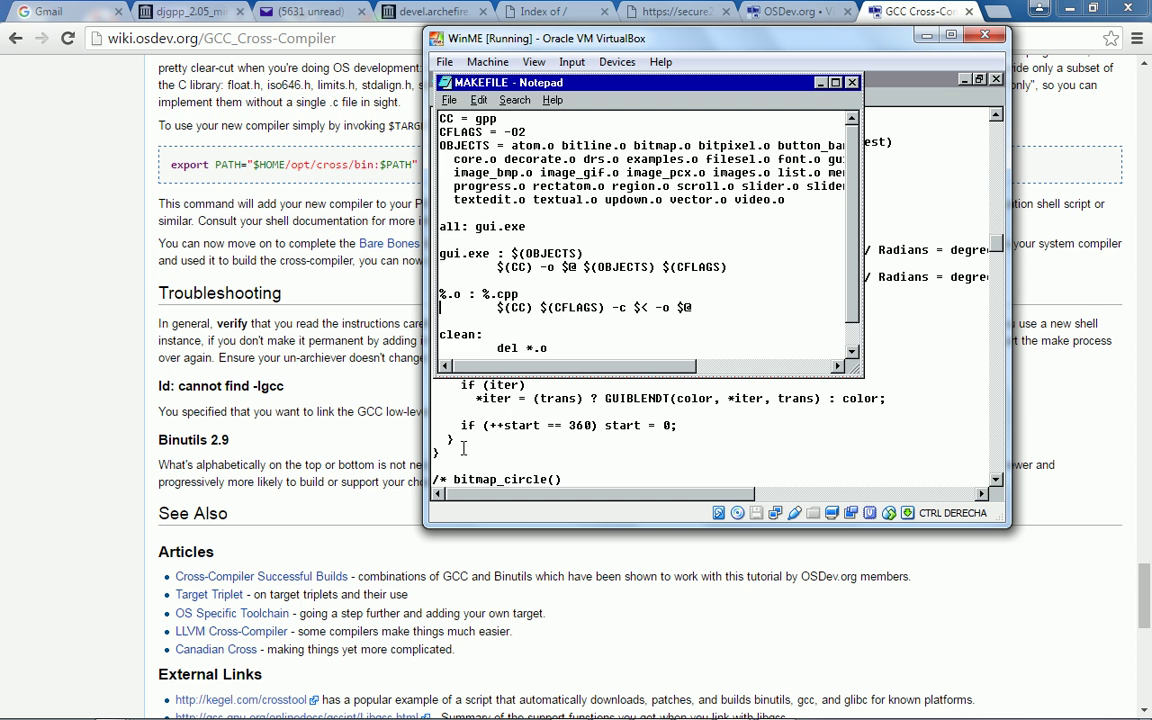
- Read the MAKEFILE from its clean rule back up to the OBJECTS line
{"action": "key", "text": "ctrl+End"}
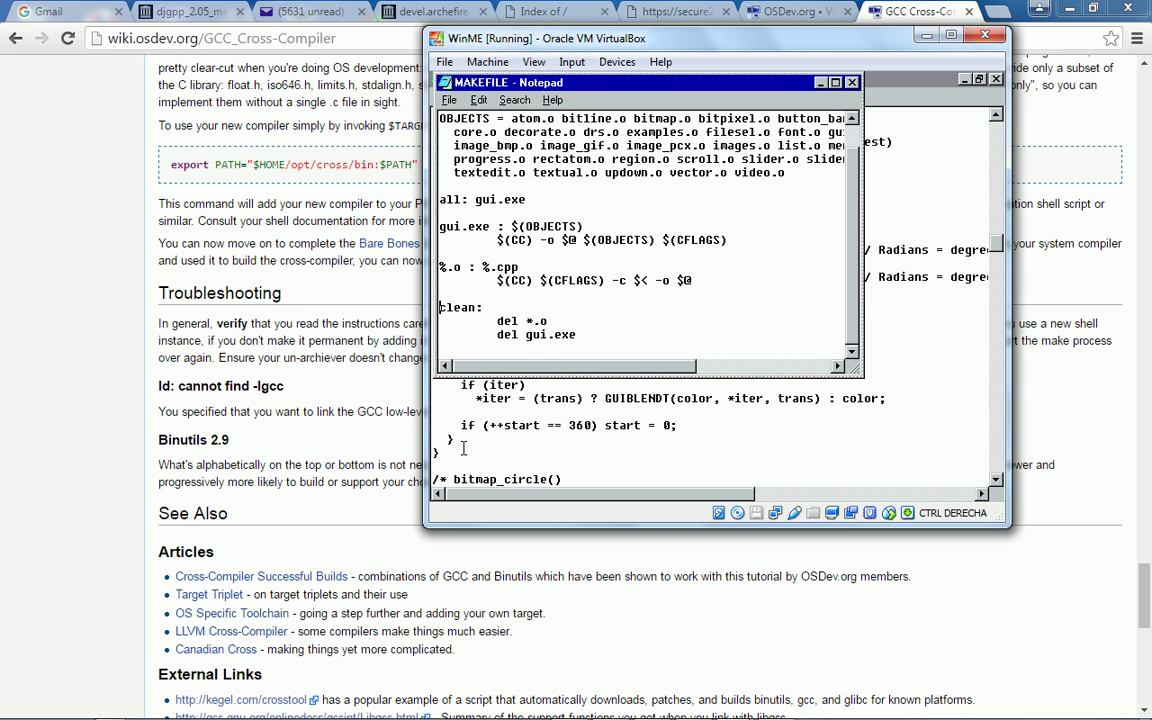
{"action": "key", "text": "Up"}
{"action": "key", "text": "Up"}
{"action": "key", "text": "Up"}
{"action": "key", "text": "Up"}
{"action": "key", "text": "Up"}
{"action": "key", "text": "Up"}
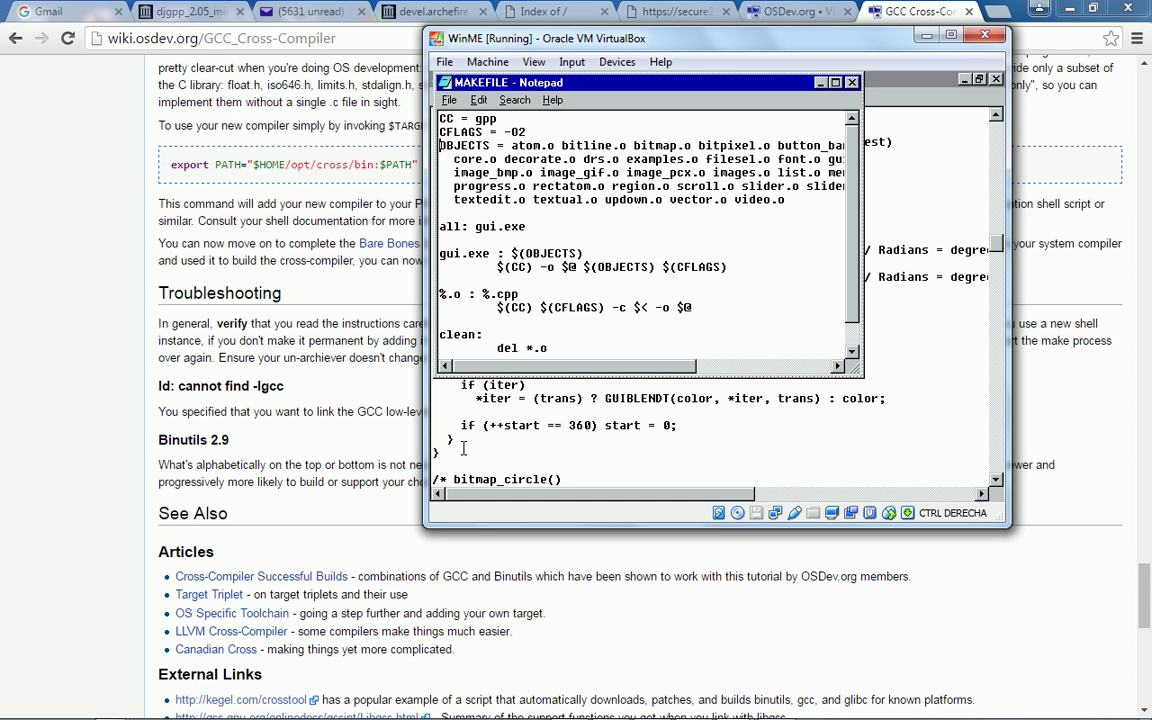
- Switch to the MS-DOS Prompt, enter gcc without running it, and move the window to uncover the upper part of the MAKEFILE
{"action": "key", "text": "alt+Tab"}
{"action": "key", "text": "alt+Tab"}
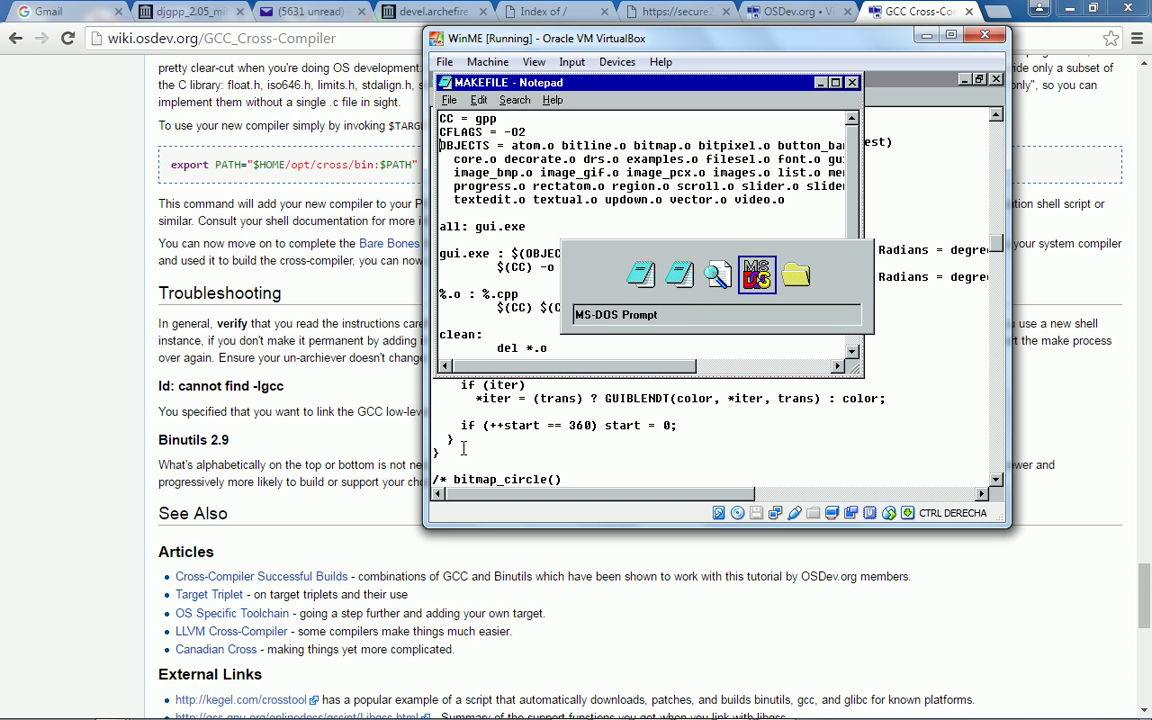
{"action": "type", "text": "gcc"}
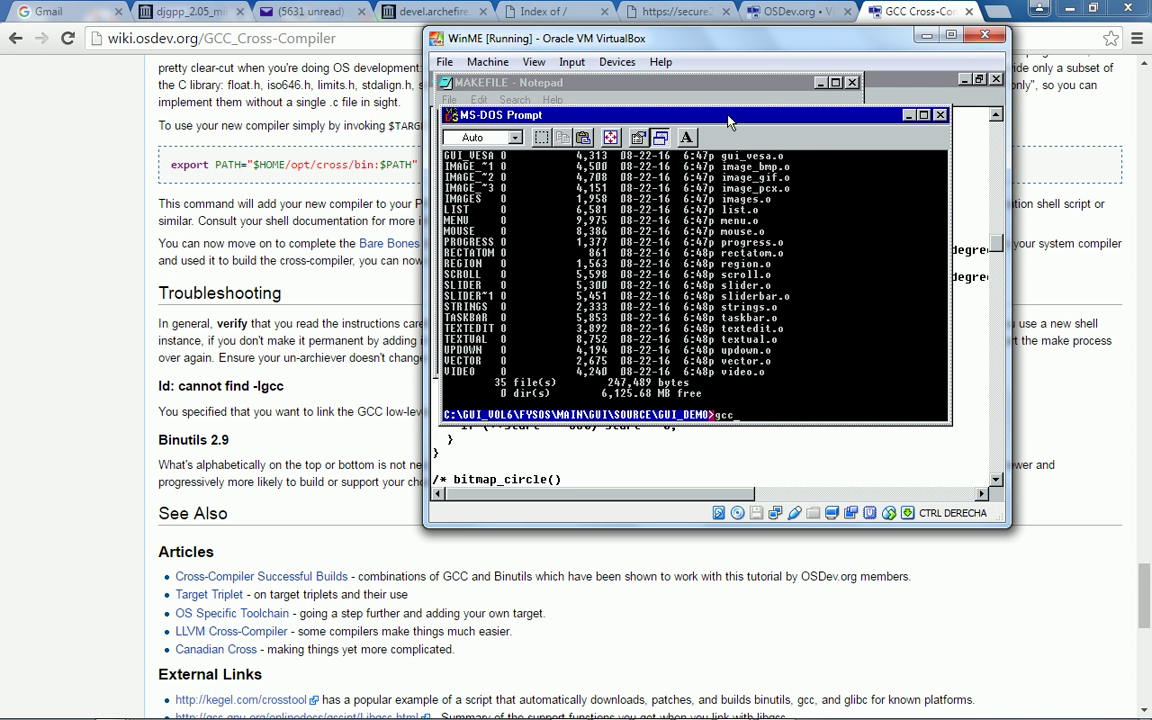
{"action": "left_click_drag", "start_coordinate": [728, 121], "coordinate": [743, 151]}
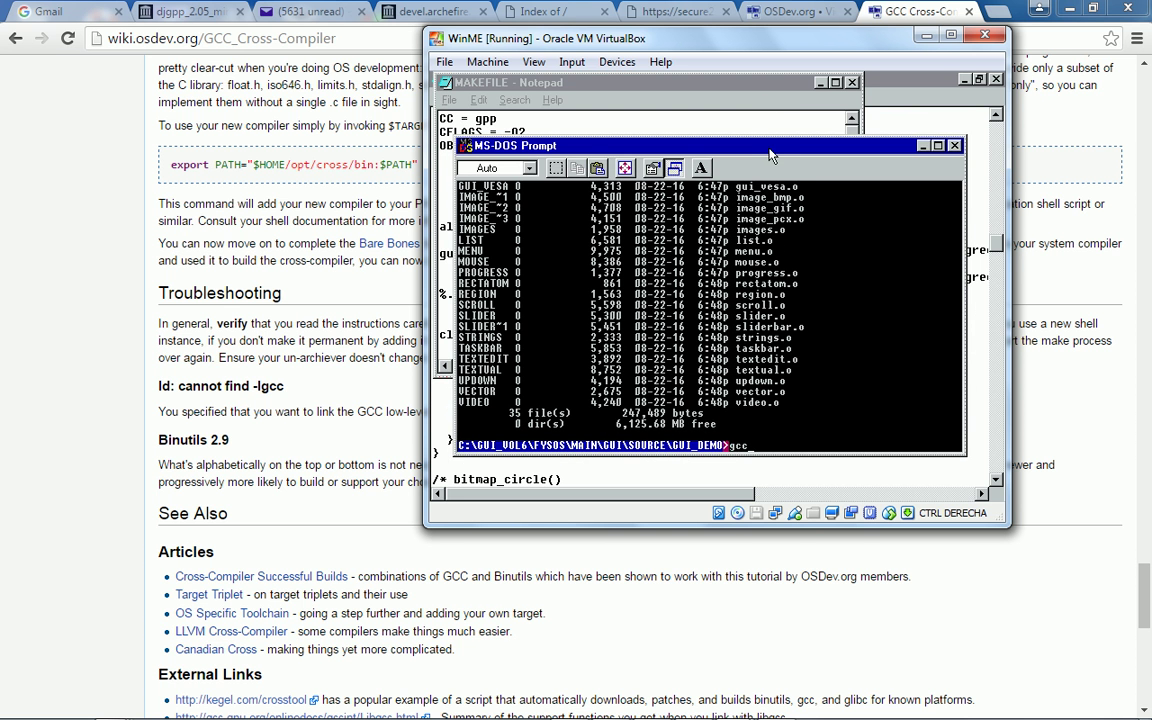
{"action": "left_click_drag", "start_coordinate": [770, 155], "coordinate": [808, 178]}
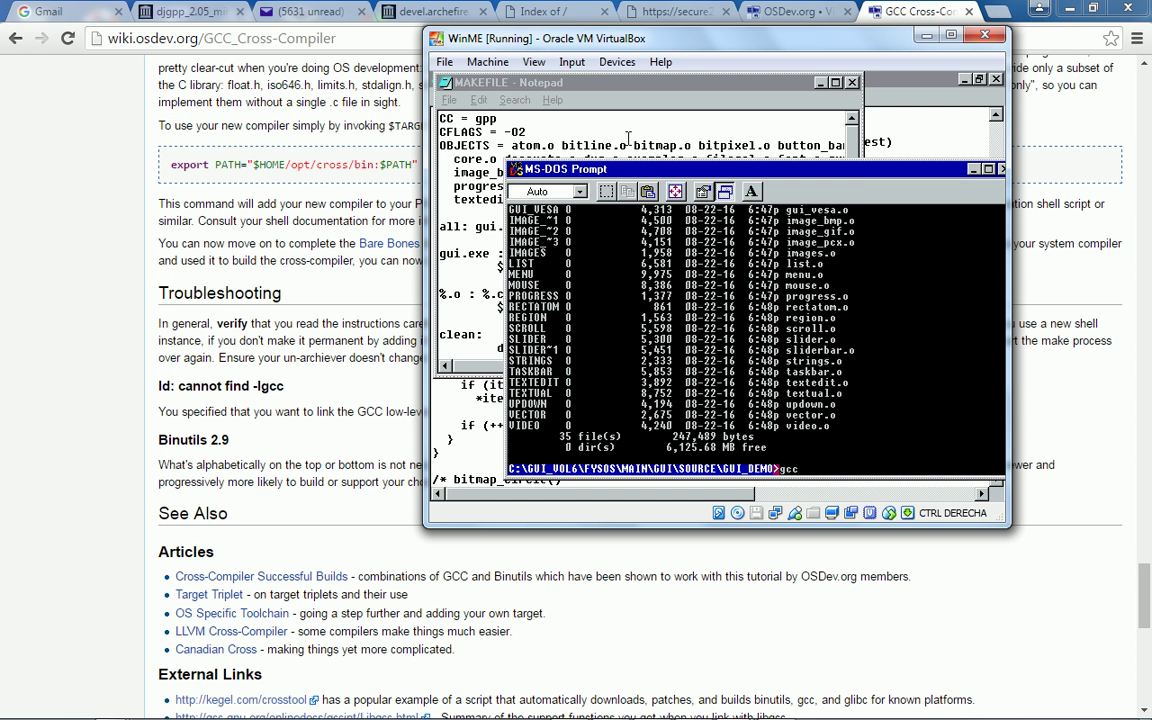
- Review the gui.exe, object and clean rules down to the end of the MAKEFILE
{"action": "left_click", "coordinate": [566, 127]}
{"action": "key", "text": "Down"}
{"action": "key", "text": "Down"}
{"action": "key", "text": "Down"}
{"action": "key", "text": "Down"}
{"action": "key", "text": "Down"}
{"action": "key", "text": "Down"}
{"action": "key", "text": "Down"}
{"action": "key", "text": "Down"}
{"action": "key", "text": "Down"}
{"action": "key", "text": "Down"}
{"action": "key", "text": "Down"}
{"action": "key", "text": "Down"}
{"action": "key", "text": "Down"}
{"action": "key", "text": "Down"}
{"action": "key", "text": "Down"}
{"action": "key", "text": "Down"}
{"action": "key", "text": "Down"}
{"action": "key", "text": "Down"}
{"action": "key", "text": "Down"}
{"action": "key", "text": "Down"}
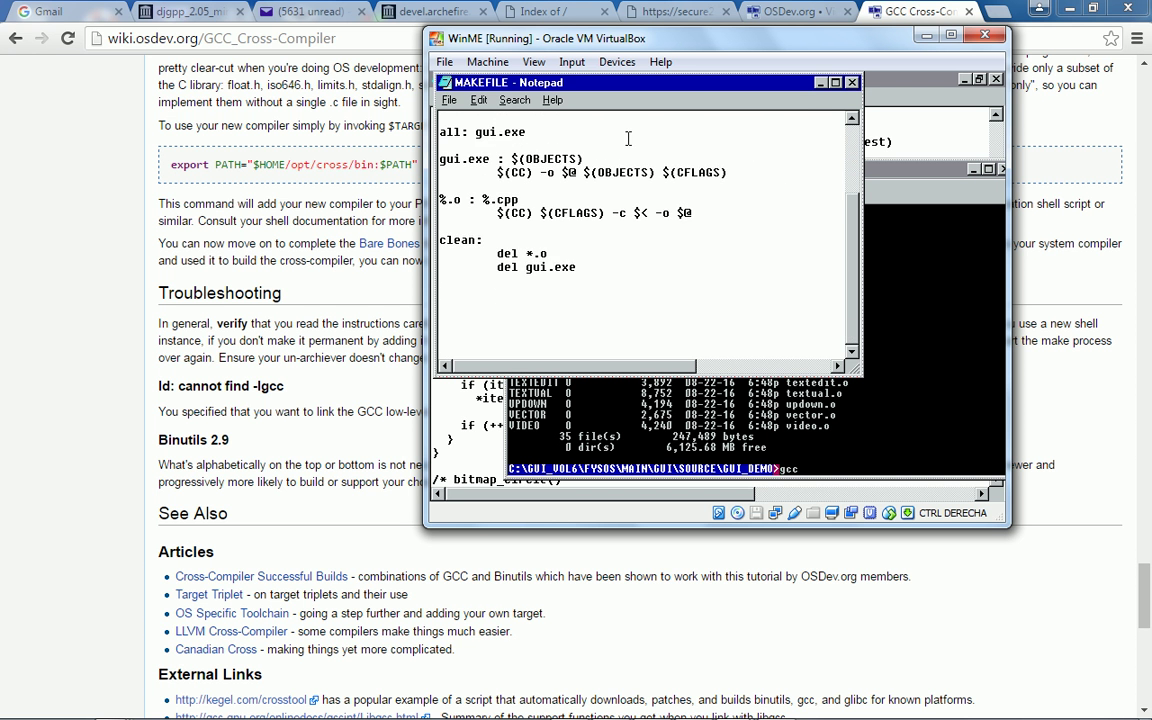
{"action": "key", "text": "Down"}
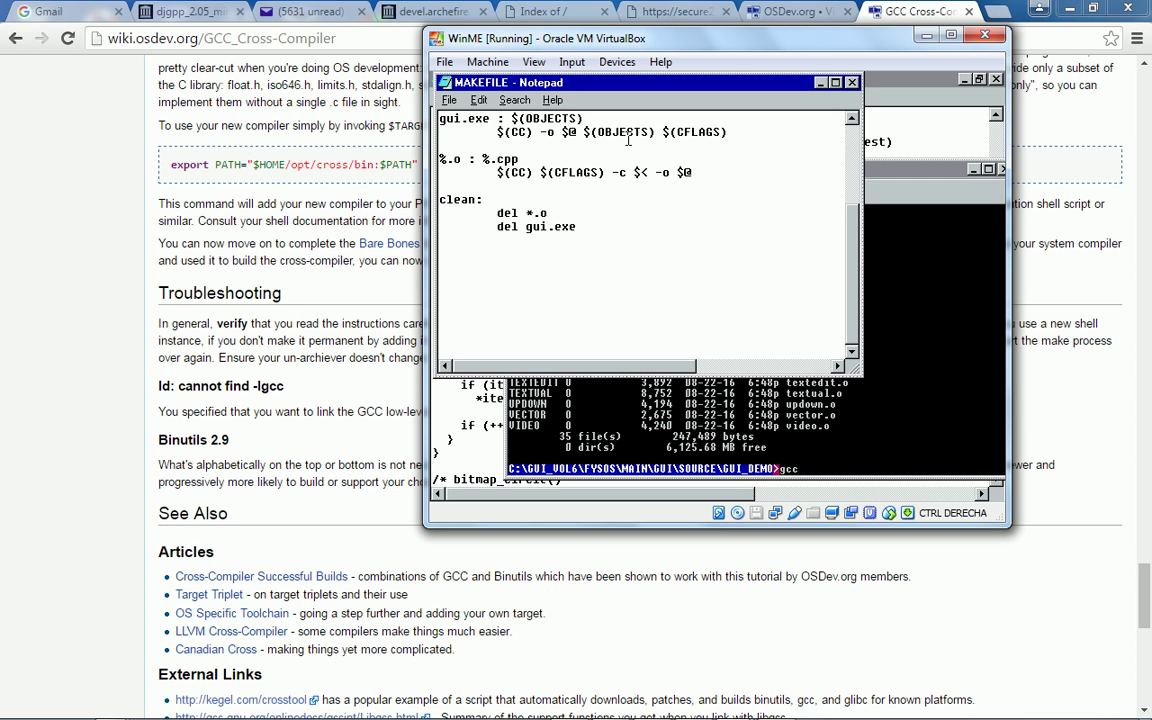
- Clear the pending gcc text in the MS-DOS Prompt and run make all in the GUI_DEMO folder
{"action": "key", "text": "alt+Tab"}
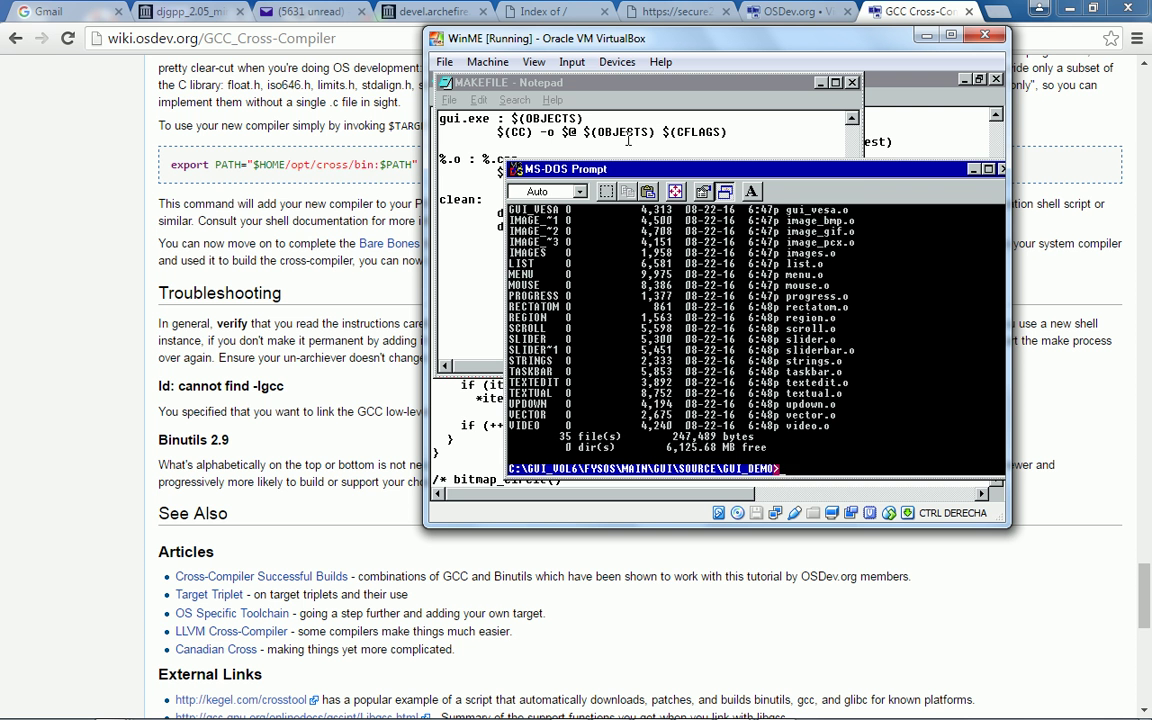
{"action": "type", "text": "make all"}
{"action": "key", "text": "Return"}
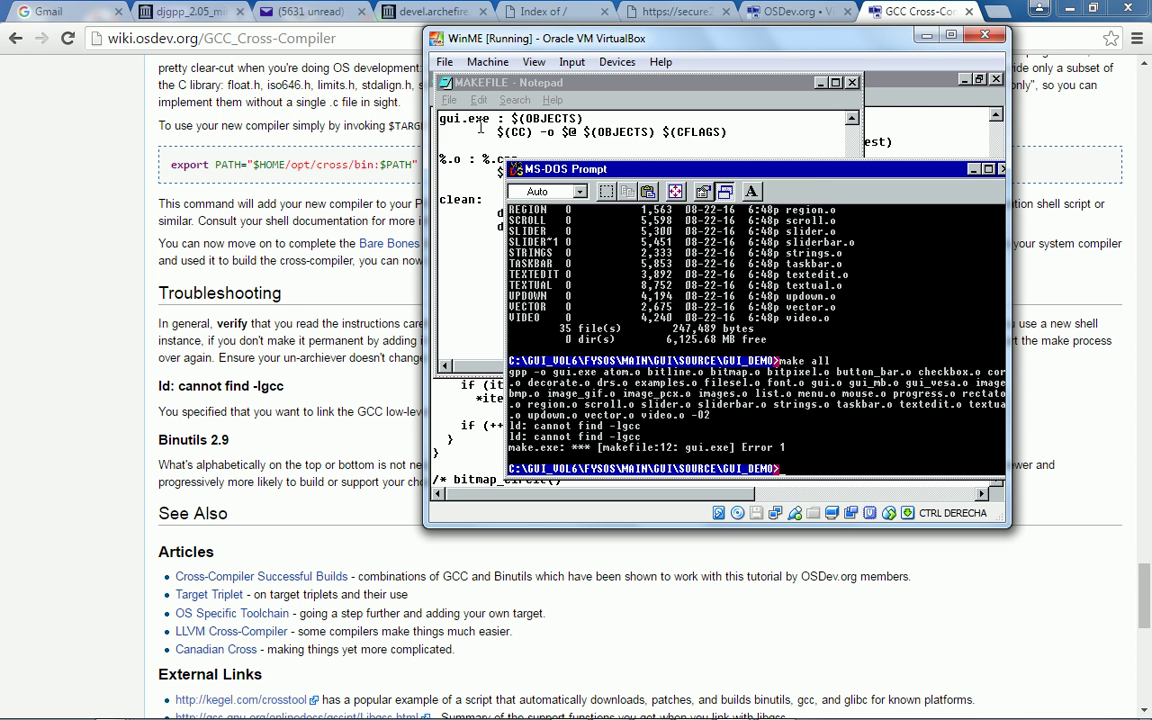
- Set the CC compiler variable on the first line of the MAKEFILE to gcc
{"action": "left_click", "coordinate": [481, 127]}
{"action": "key", "text": "ctrl+Home"}
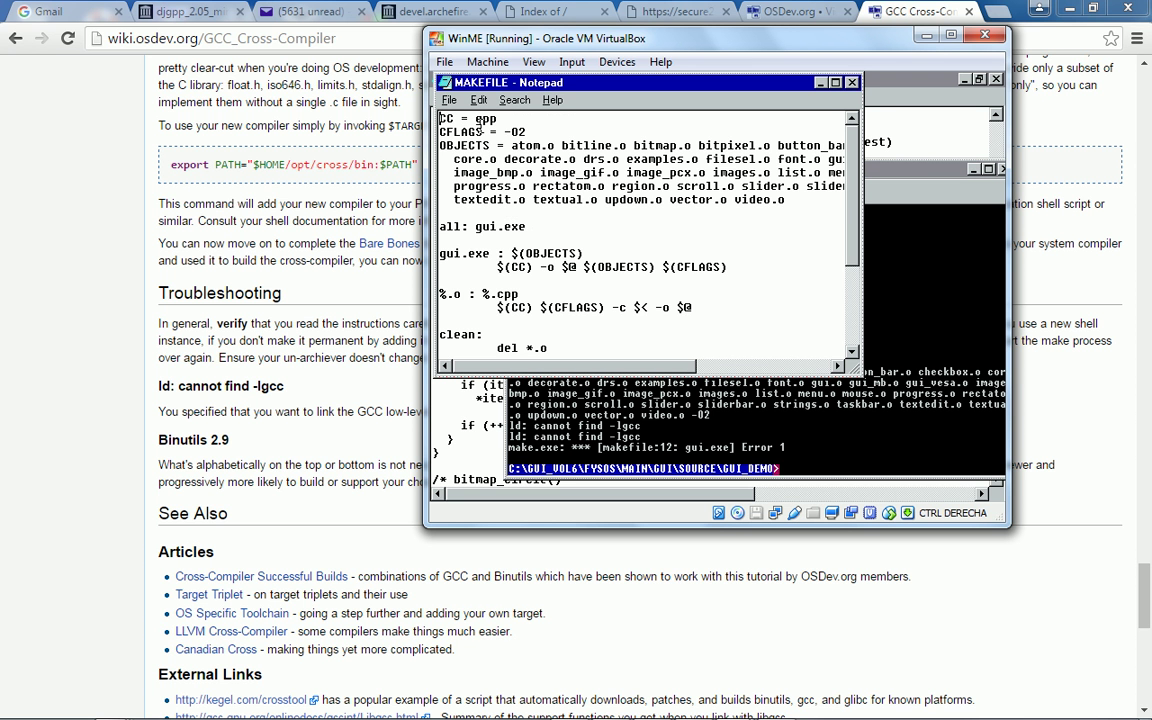
{"action": "key", "text": "Right"}
{"action": "key", "text": "Right"}
{"action": "key", "text": "Right"}
{"action": "key", "text": "Right"}
{"action": "key", "text": "Right"}
{"action": "key", "text": "Right"}
{"action": "key", "text": "Right"}
{"action": "key", "text": "Right"}
{"action": "key", "text": "BackSpace"}
{"action": "key", "text": "BackSpace"}
{"action": "type", "text": "cc"}
- Look over the remaining rules of the MAKEFILE and save the file
{"action": "key", "text": "ctrl+End"}
{"action": "scroll", "coordinate": [602, 85], "scroll_direction": "up", "scroll_amount": 2}
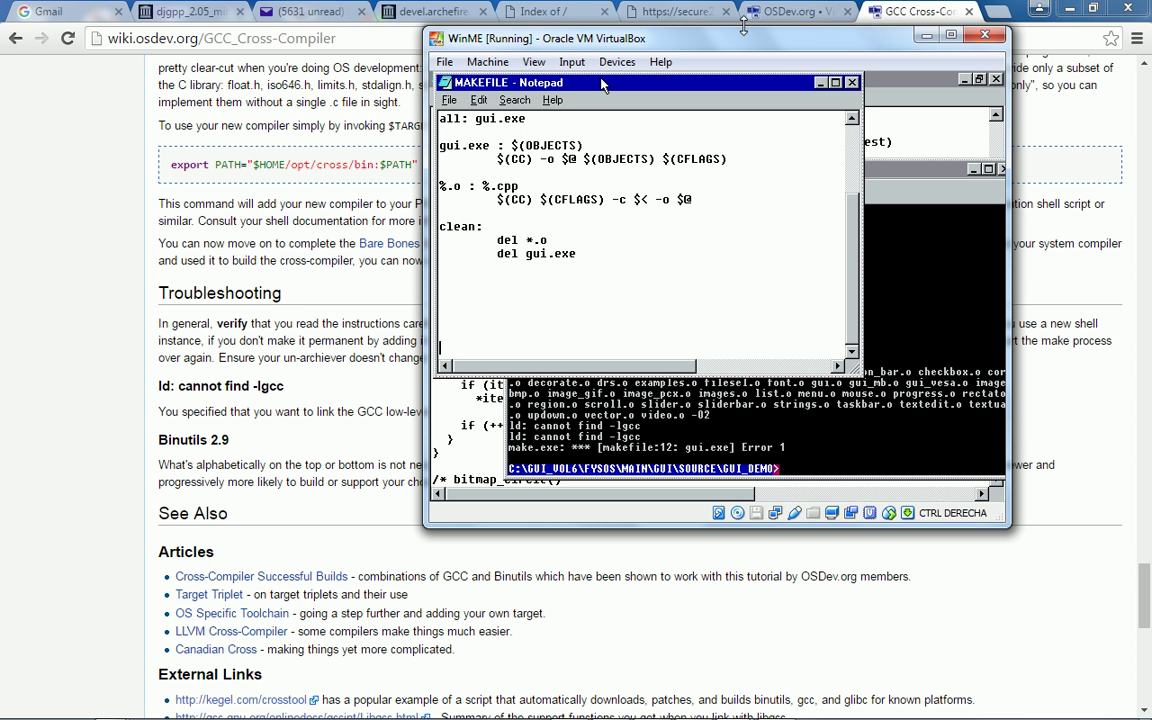
{"action": "scroll", "coordinate": [602, 85], "scroll_direction": "up", "scroll_amount": 1}
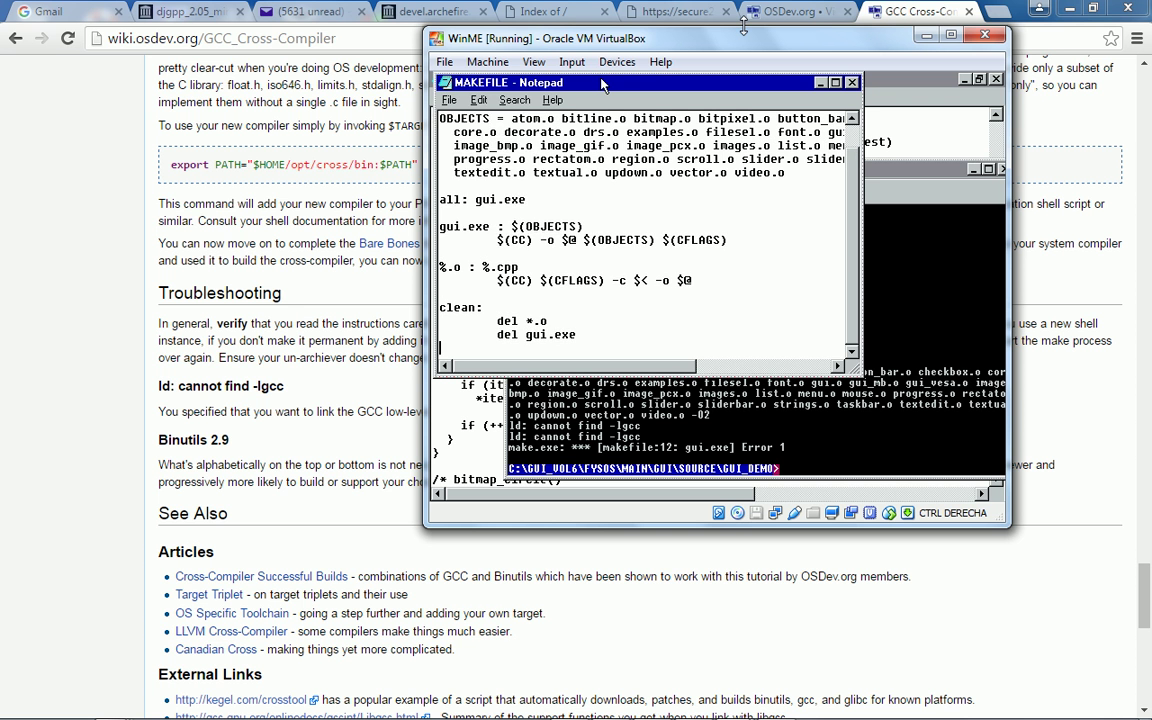
{"action": "key", "text": "alt+f"}
{"action": "key", "text": "Down"}
{"action": "key", "text": "Down"}
{"action": "key", "text": "Return"}
- Return to the MS-DOS Prompt and run make all again with the edited MAKEFILE
{"action": "key", "text": "alt+Tab"}
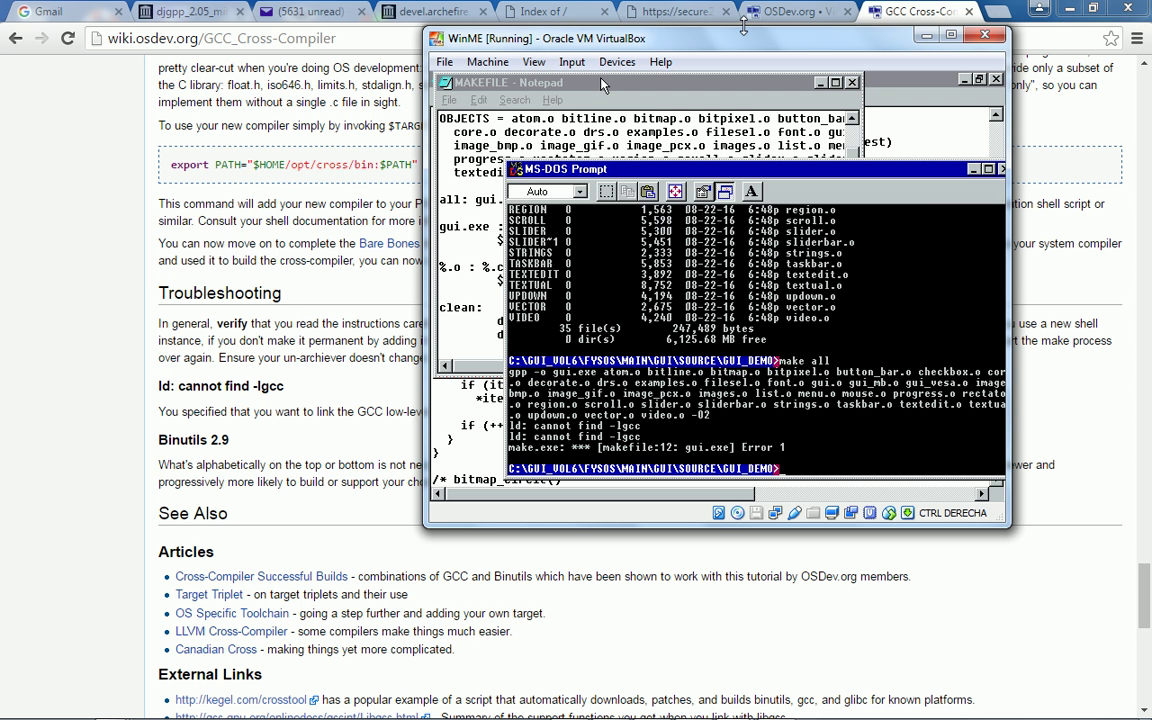
{"action": "key", "text": "Up"}
{"action": "key", "text": "Return"}
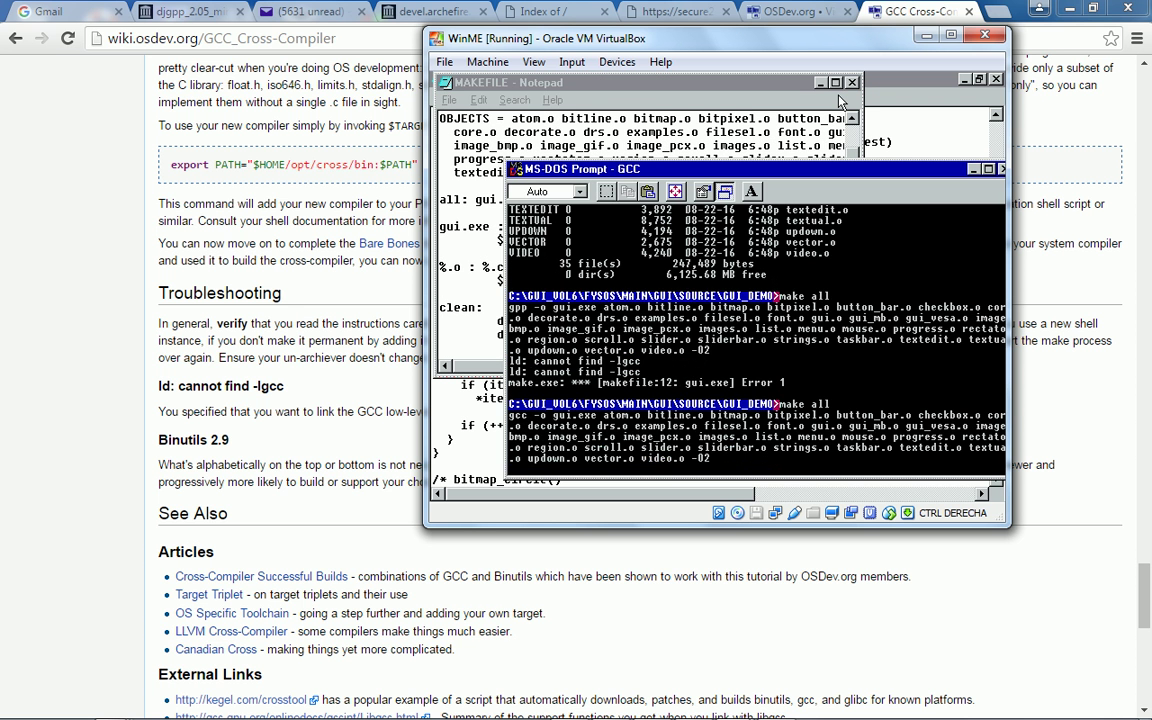